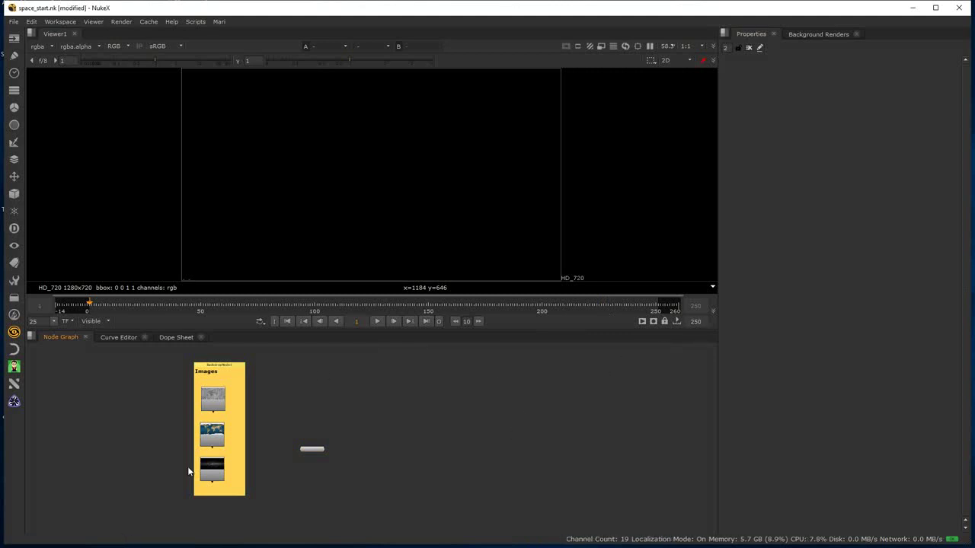
- Open the project settings to review the project directory, frame range and fps, and check the moon_map.jpg Read node's file path
scroll(185, 411, up, 2)
drag(217, 443, 220, 444)
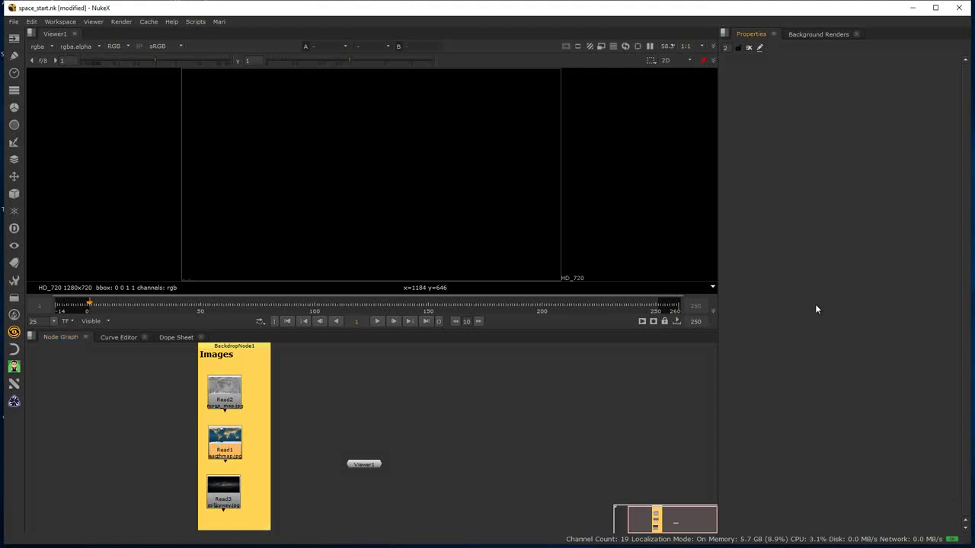
key(s)
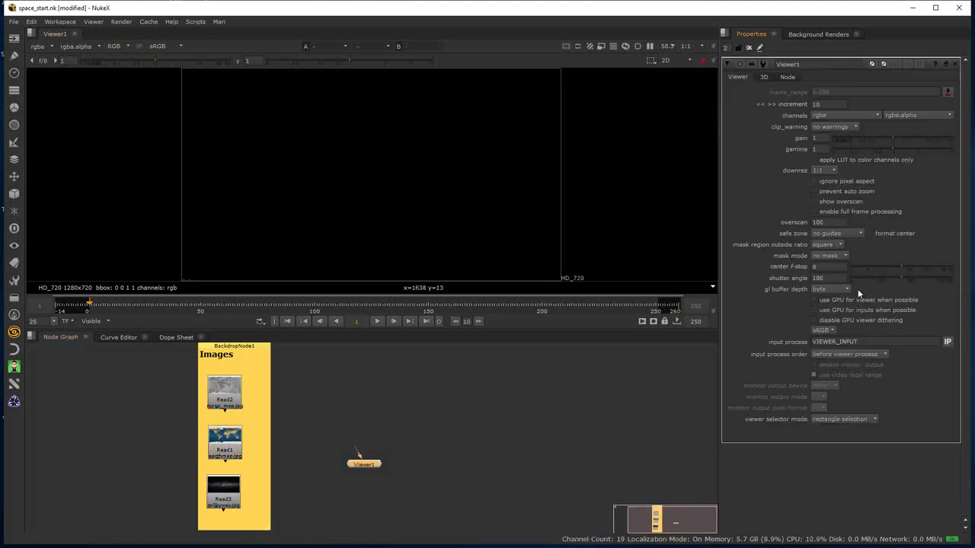
key(s)
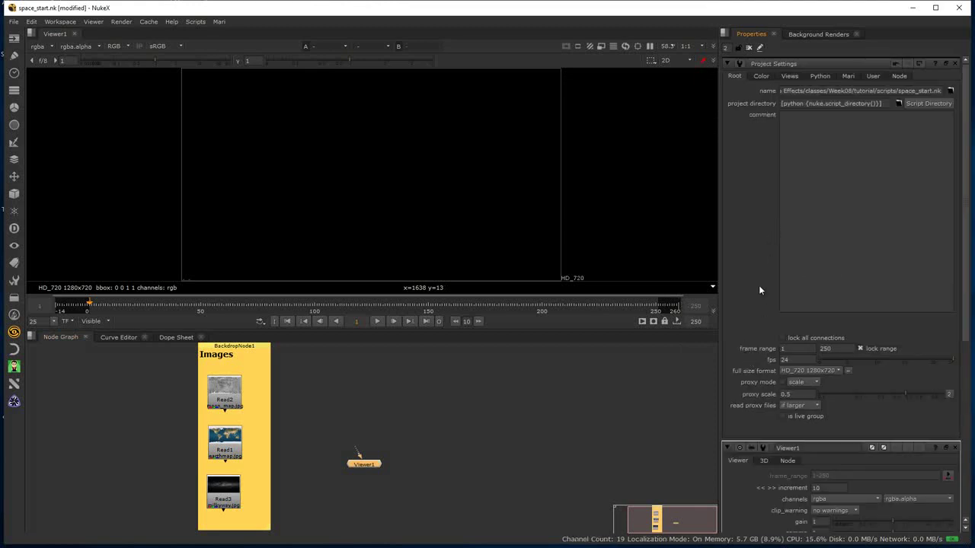
click(952, 448)
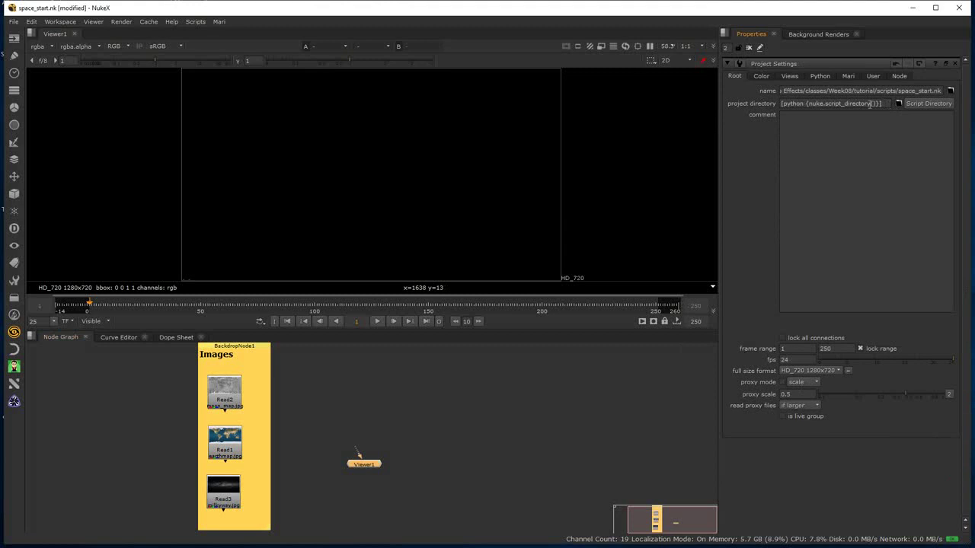
drag(886, 103, 758, 105)
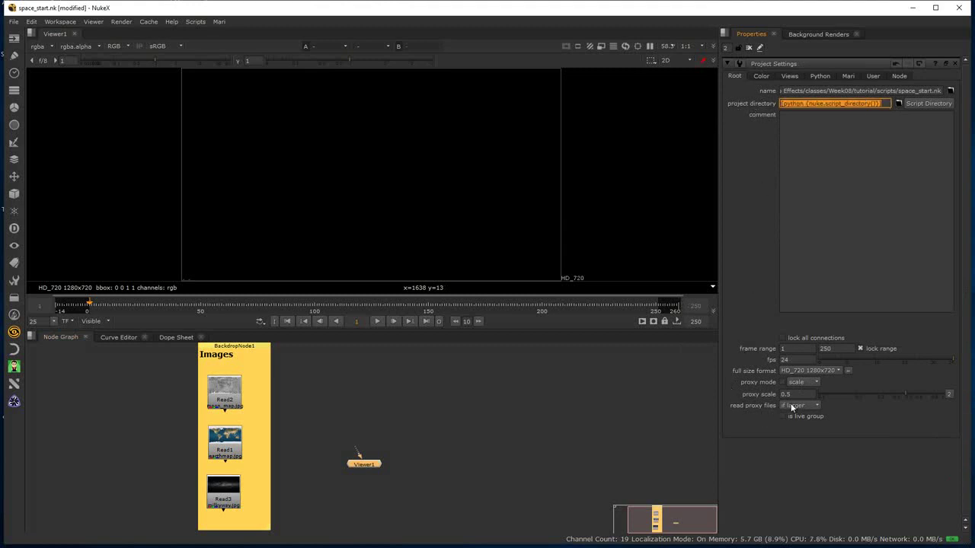
click(834, 352)
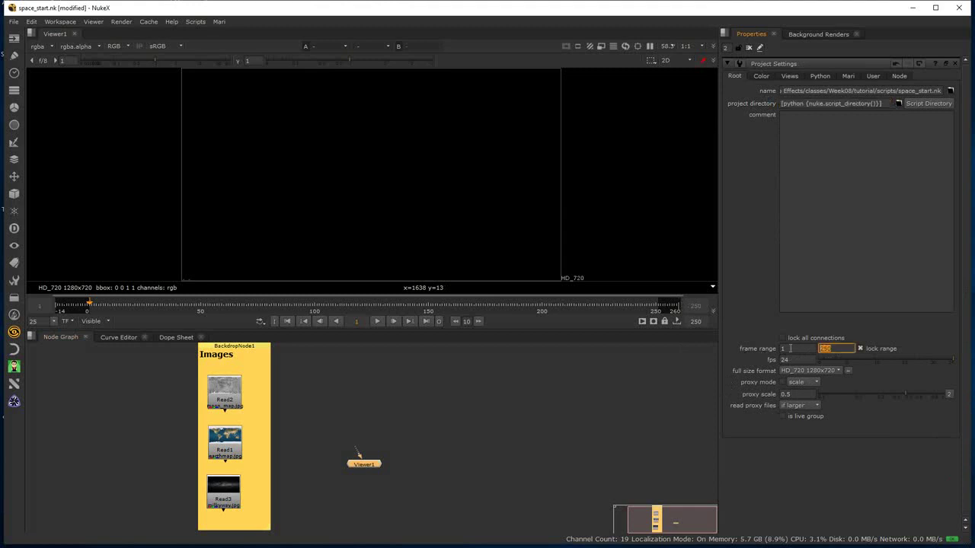
click(792, 360)
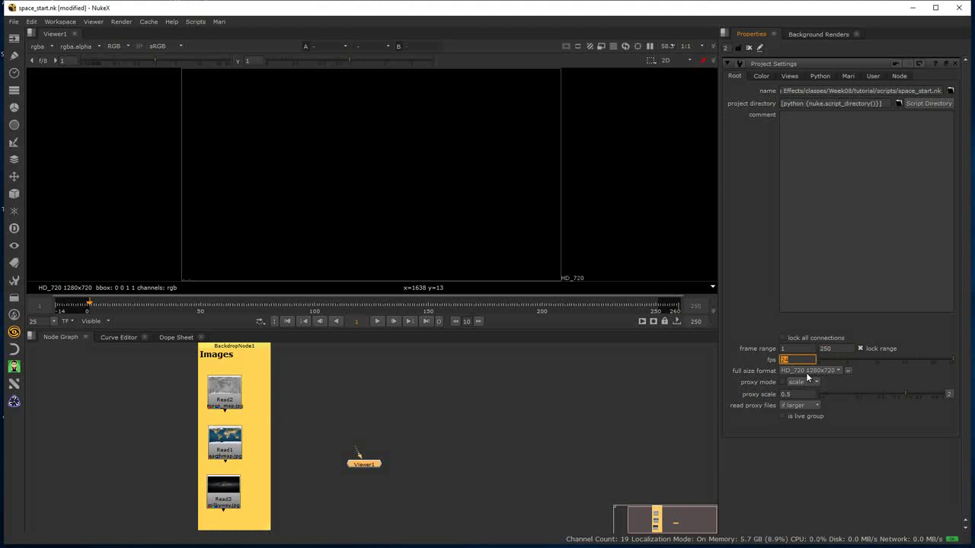
double_click(229, 390)
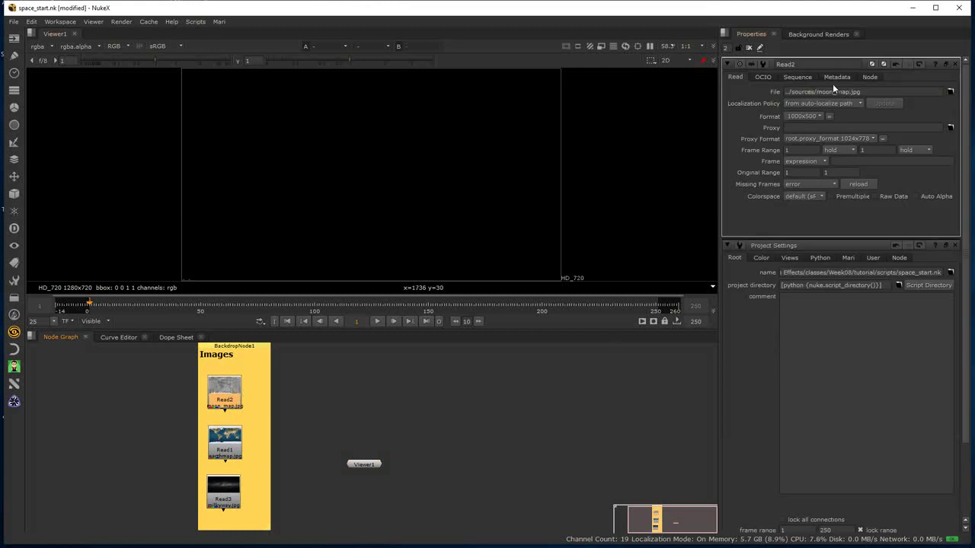
triple_click(869, 92)
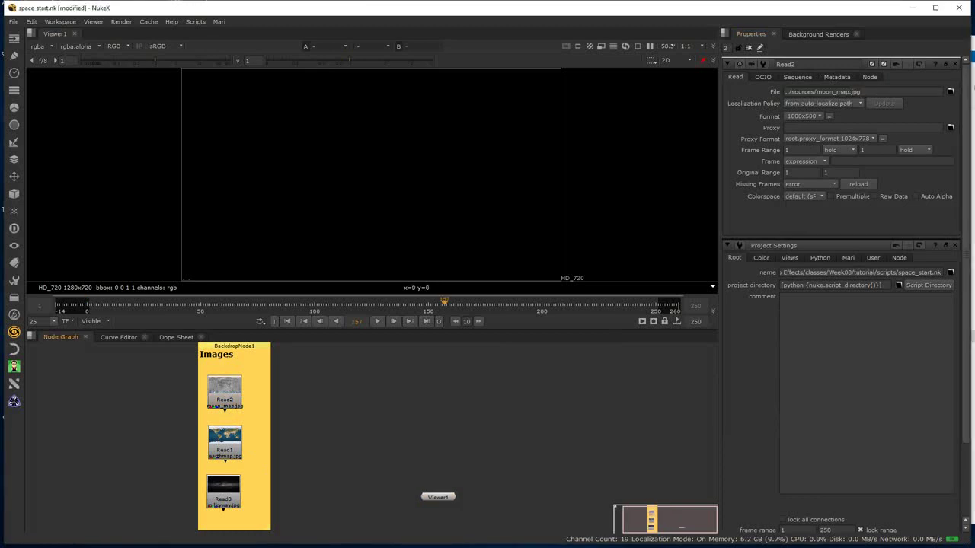
- Bring the space.mov reference clip into the node graph above Viewer1 and connect the viewer to it
drag(716, 381, 426, 436)
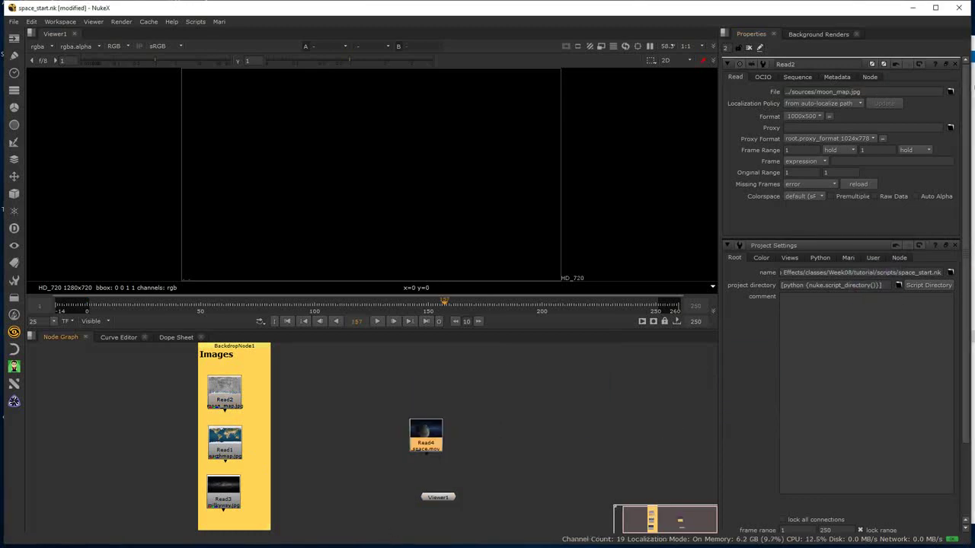
drag(439, 502, 431, 444)
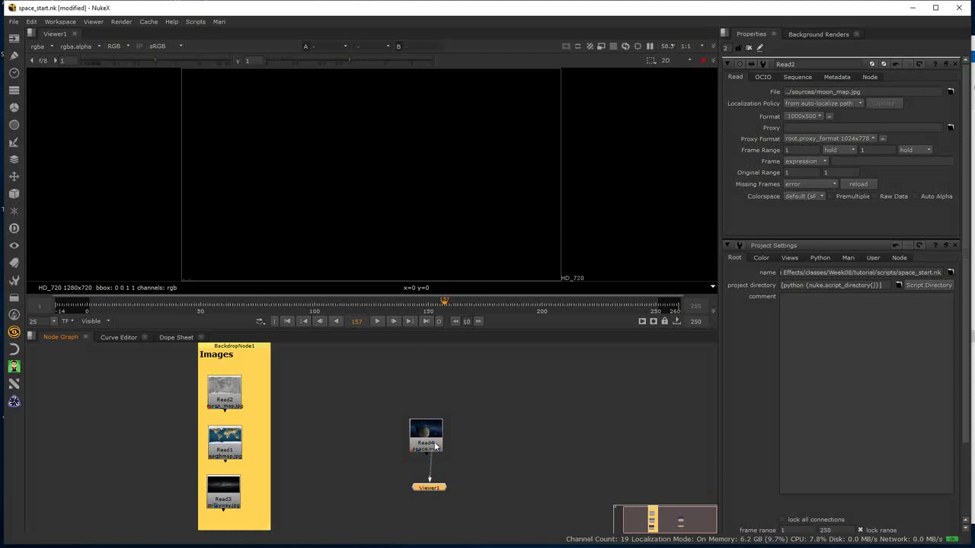
drag(433, 490, 431, 486)
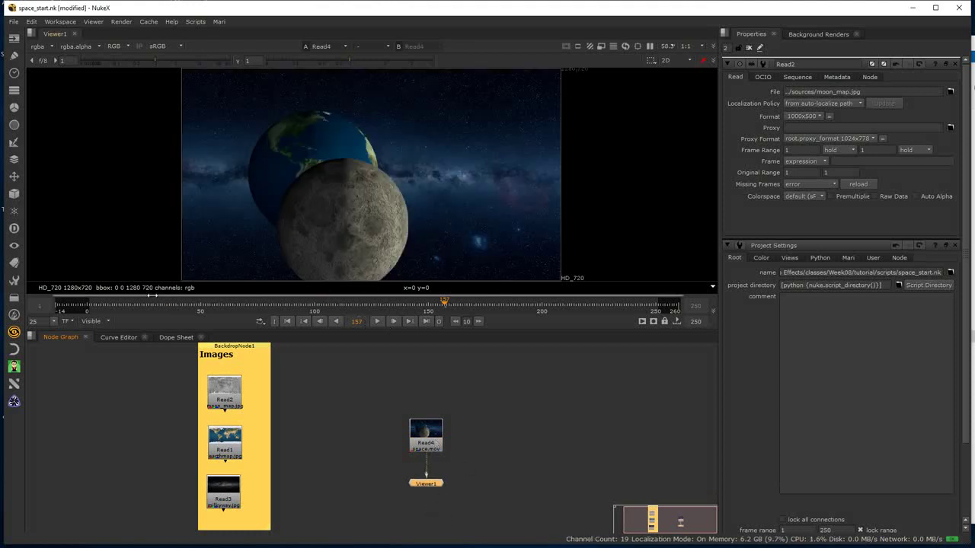
- Play the space.mov reference clip from the first frame to study the finished earth and moon animation
click(287, 321)
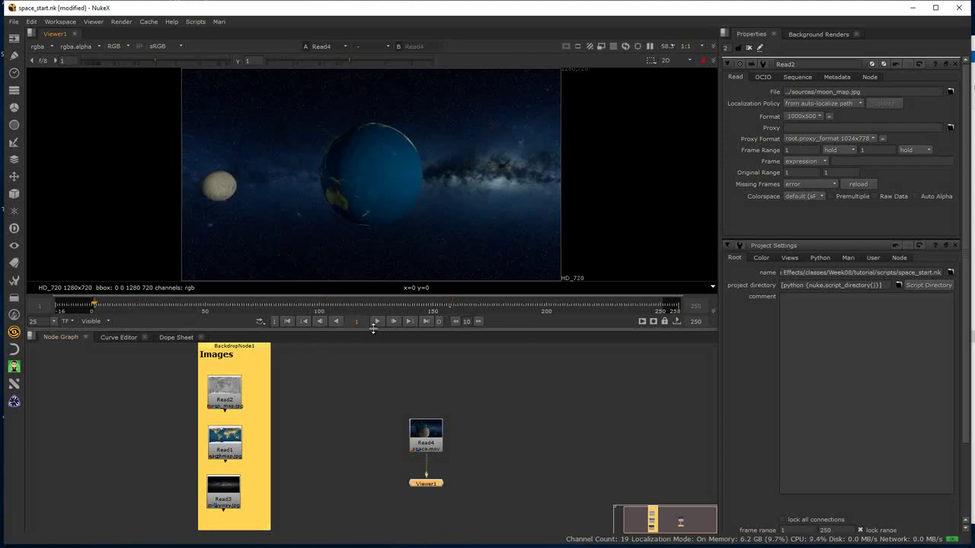
click(377, 321)
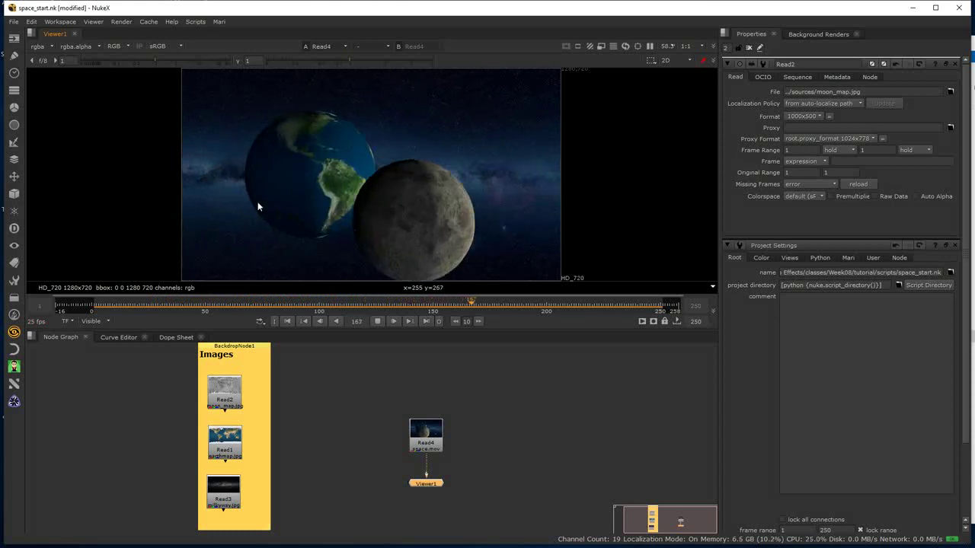
click(377, 322)
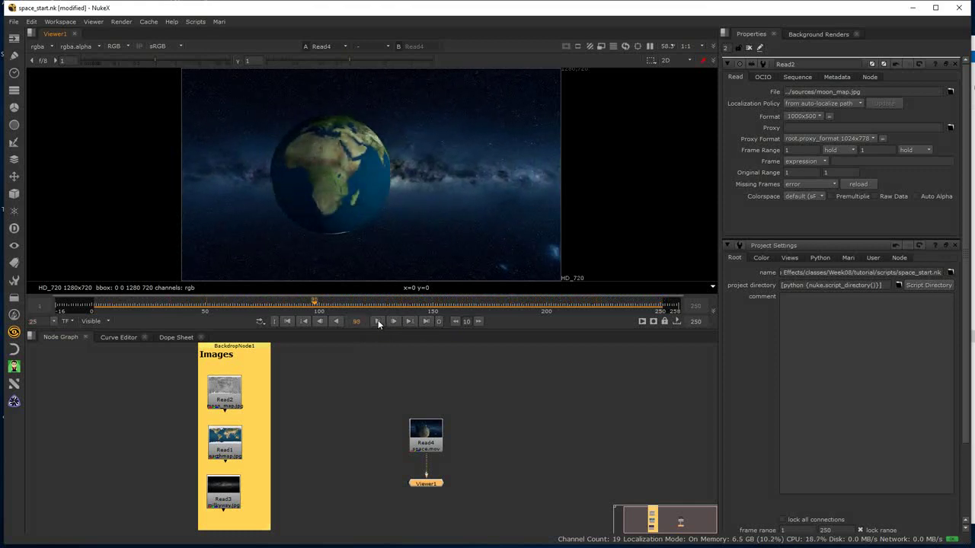
click(377, 321)
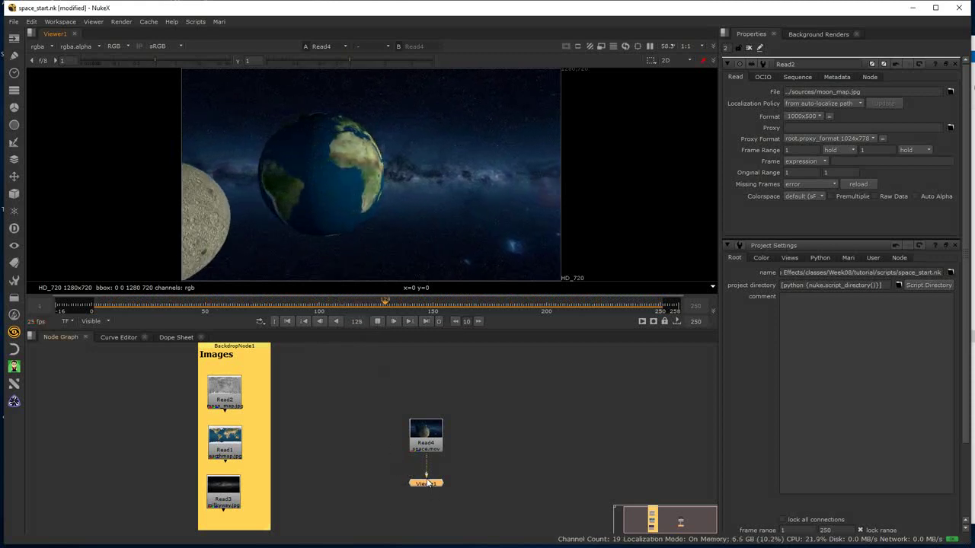
- Delete the space.mov Read node, stop the playback and return to the first frame
drag(425, 435, 441, 391)
key(Delete)
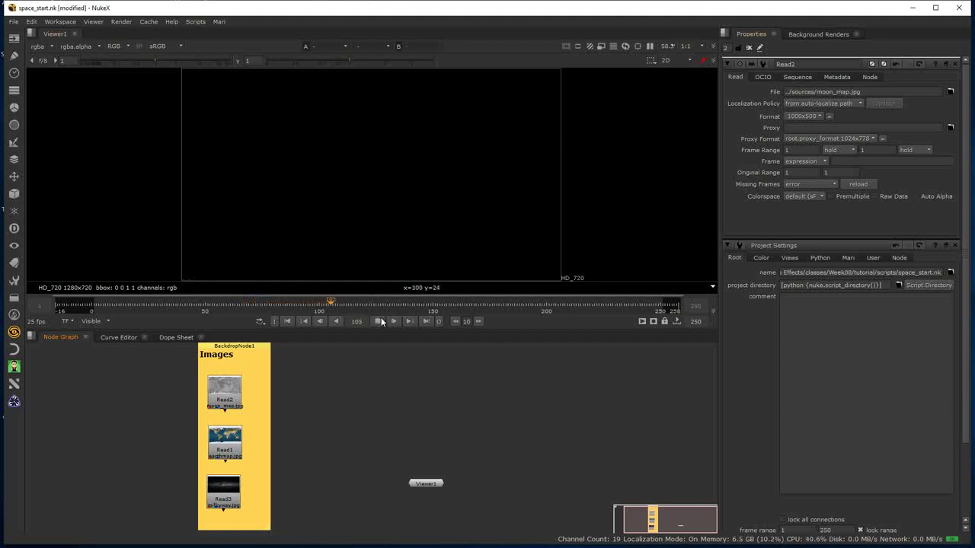
click(380, 321)
click(287, 320)
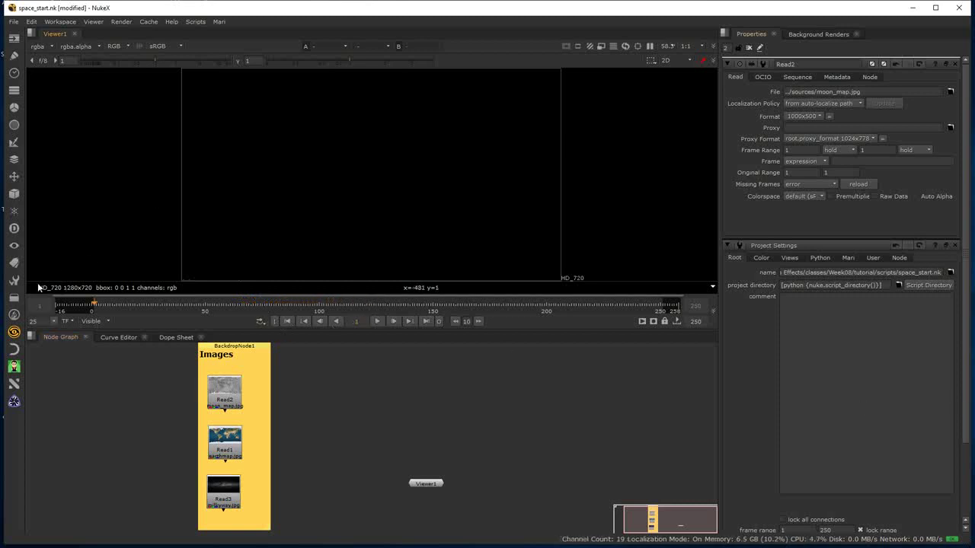
- Add a Sphere geometry node to the node graph and place it above Viewer1
click(14, 196)
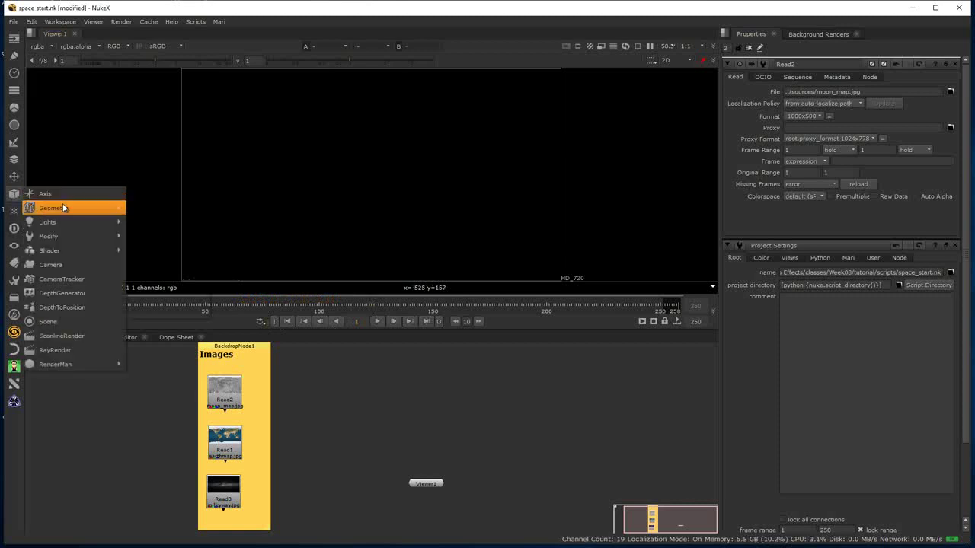
mouse_move(66, 209)
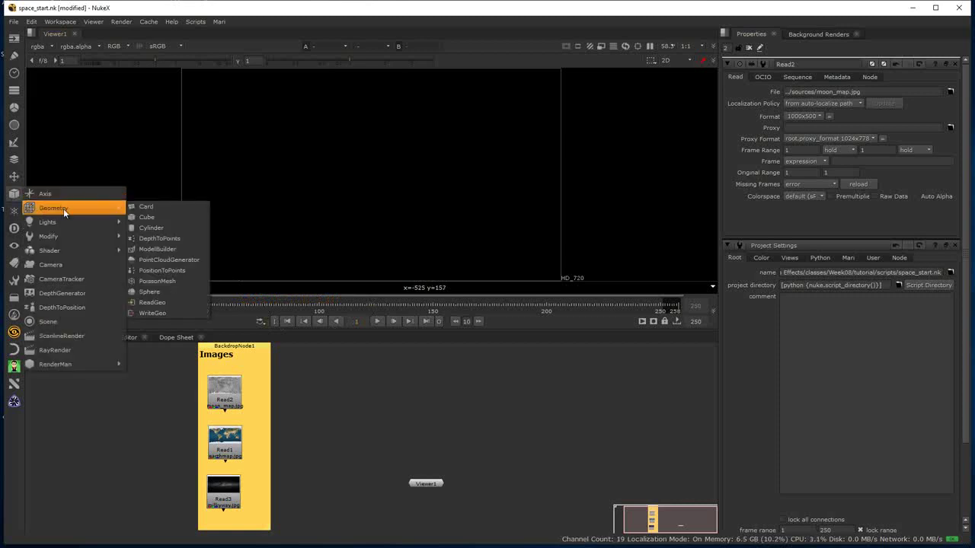
click(146, 292)
click(441, 418)
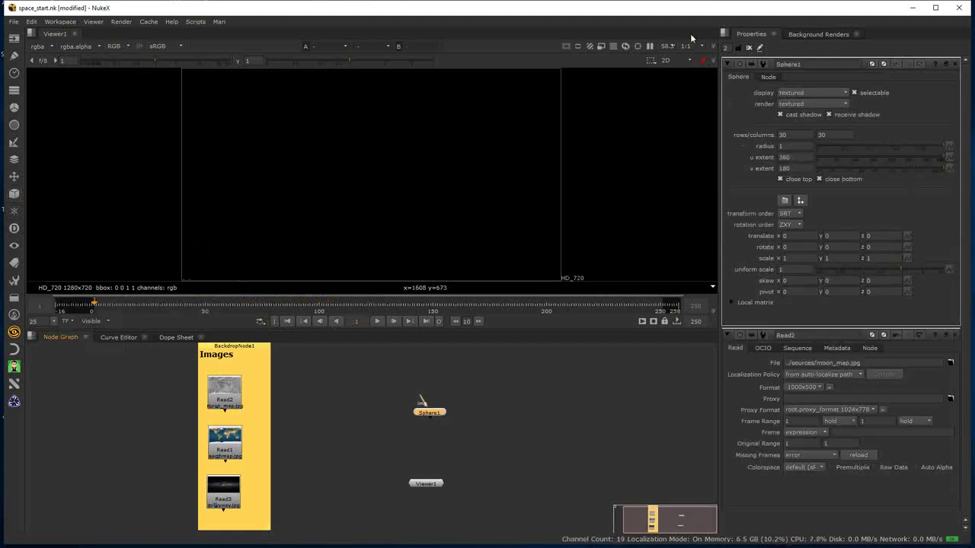
- Switch the viewer from 2D to 3D, deselect the sphere and frame it in the view
click(664, 61)
click(674, 80)
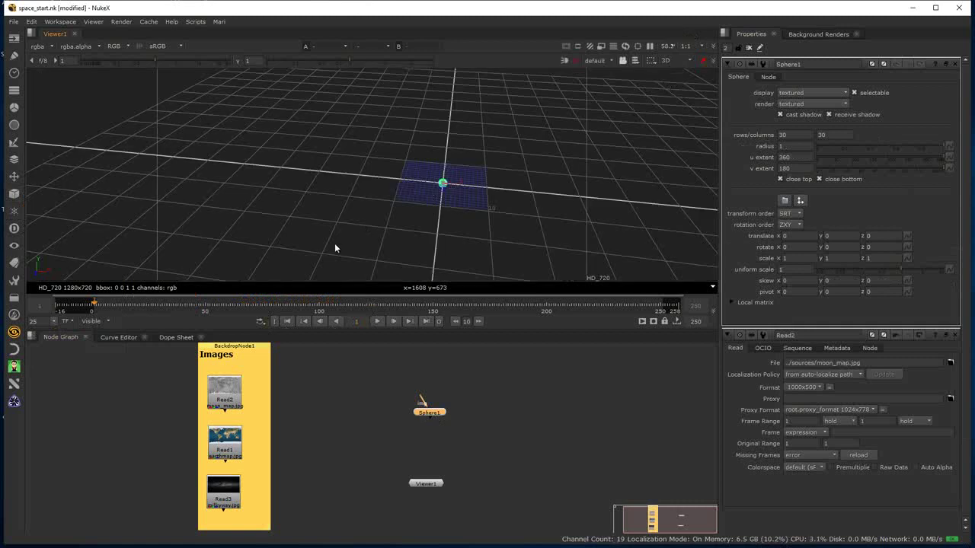
ctrl+drag(494, 201, 402, 242)
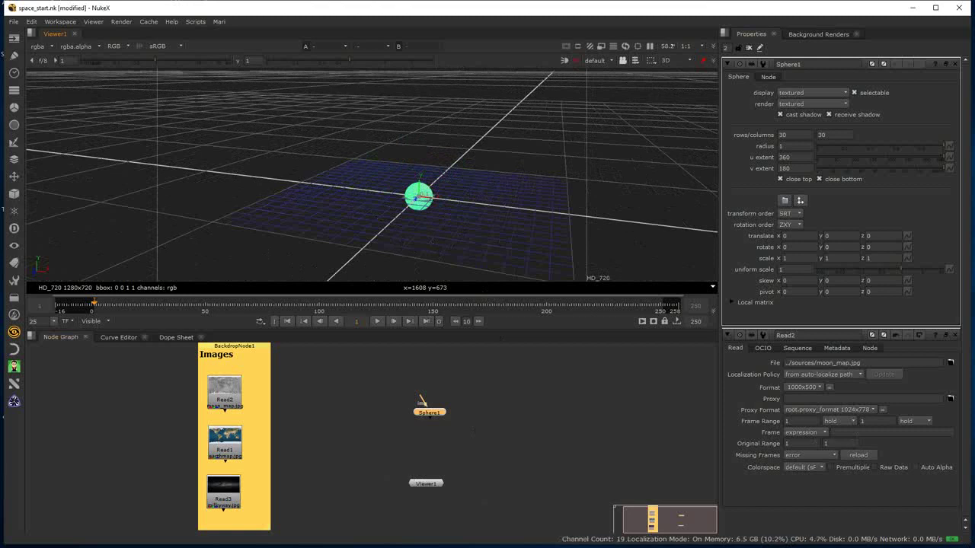
click(489, 159)
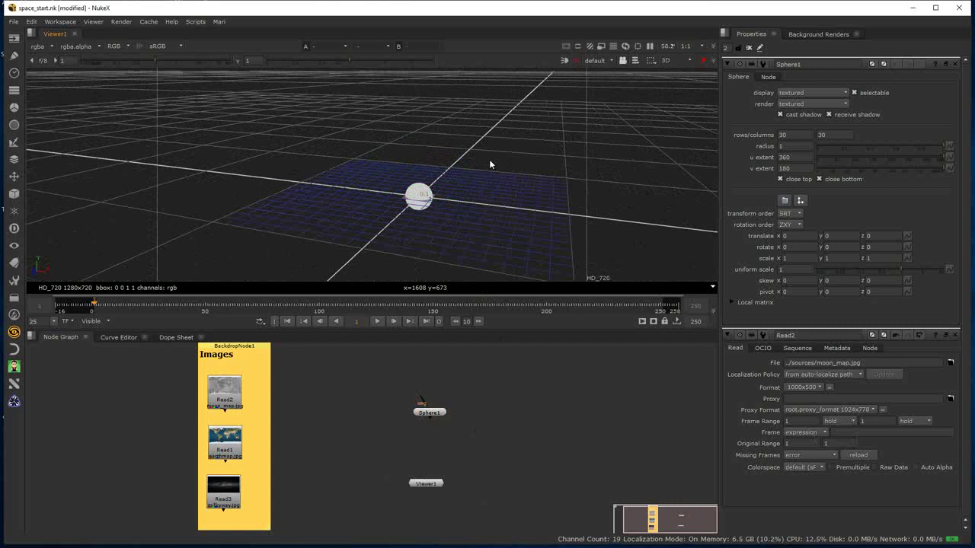
key(f)
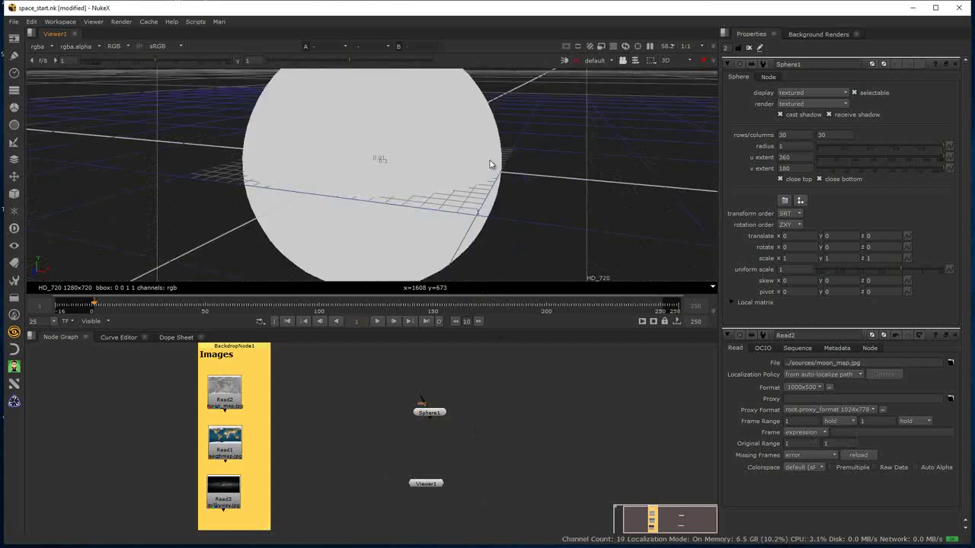
scroll(471, 166, down, 4)
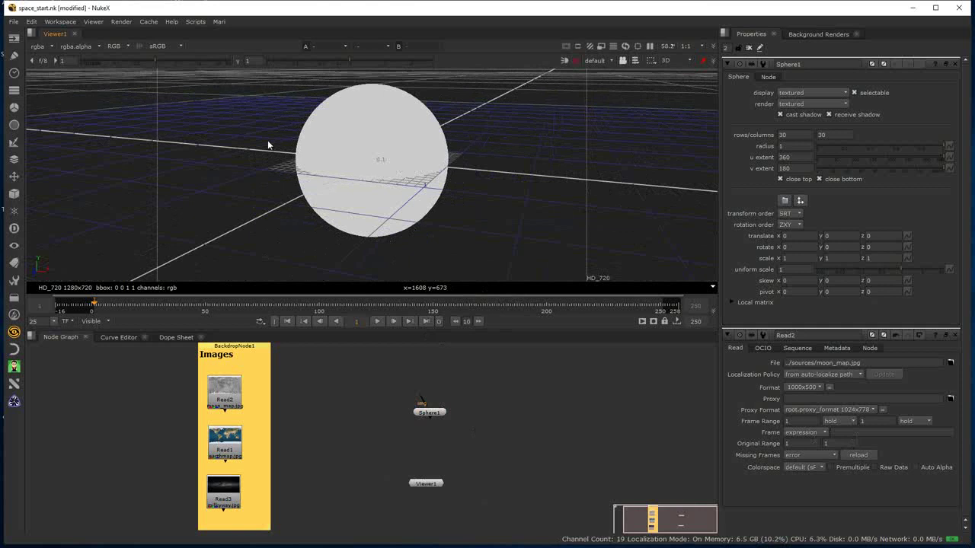
- Clone the earthmap.jpg Read node, place the clone above Sphere1 and connect it to the sphere's img input
click(229, 440)
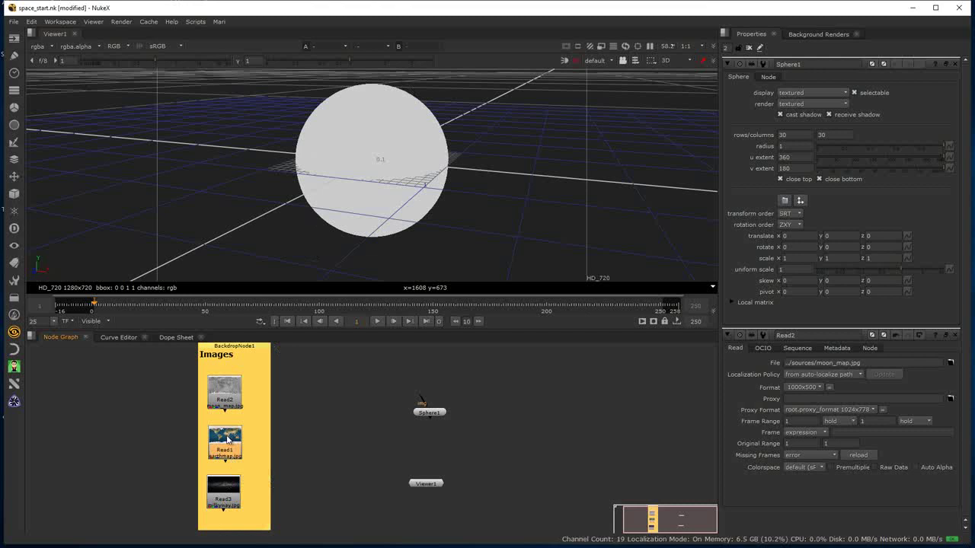
right_click(226, 435)
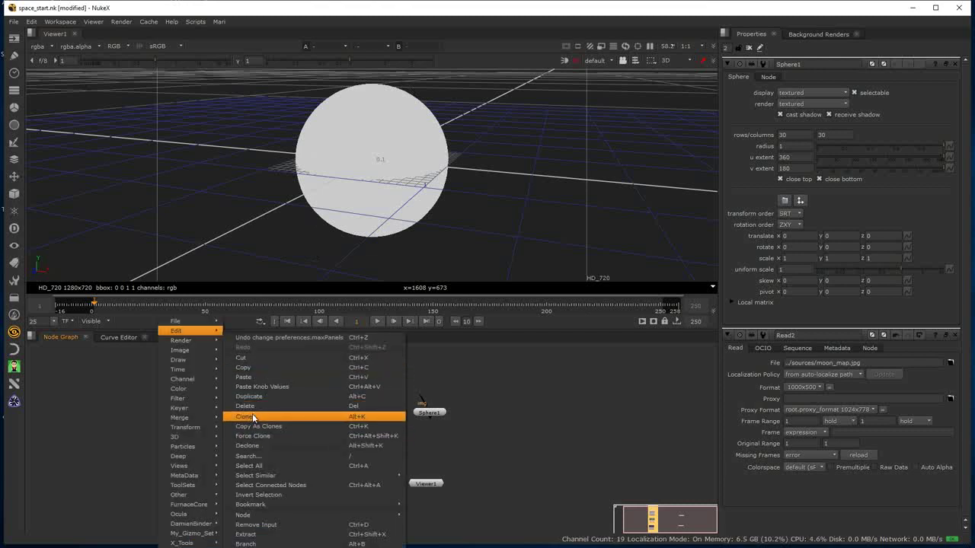
click(254, 418)
drag(279, 469, 376, 378)
mouse_move(421, 399)
mouse_down()
mouse_move(383, 375)
mouse_move(430, 380)
mouse_up()
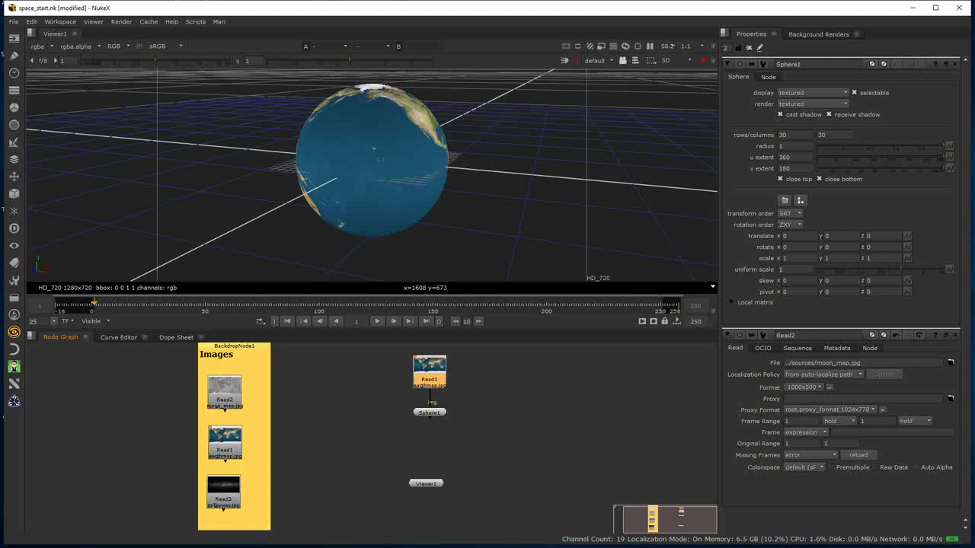
- Select the original earthmap.jpg Read node and examine the clone markers and the link between it and its clone
click(225, 441)
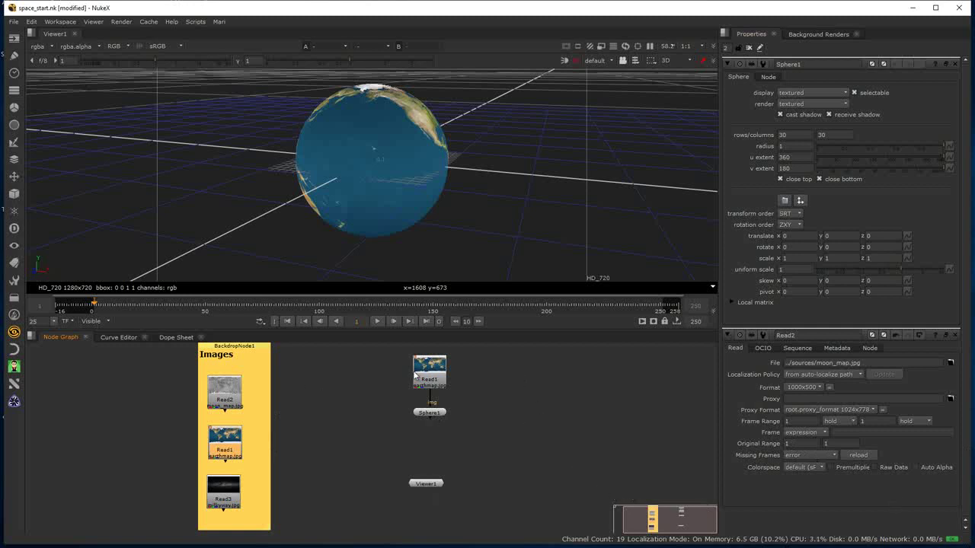
scroll(416, 372, up, 2)
scroll(388, 380, up, 3)
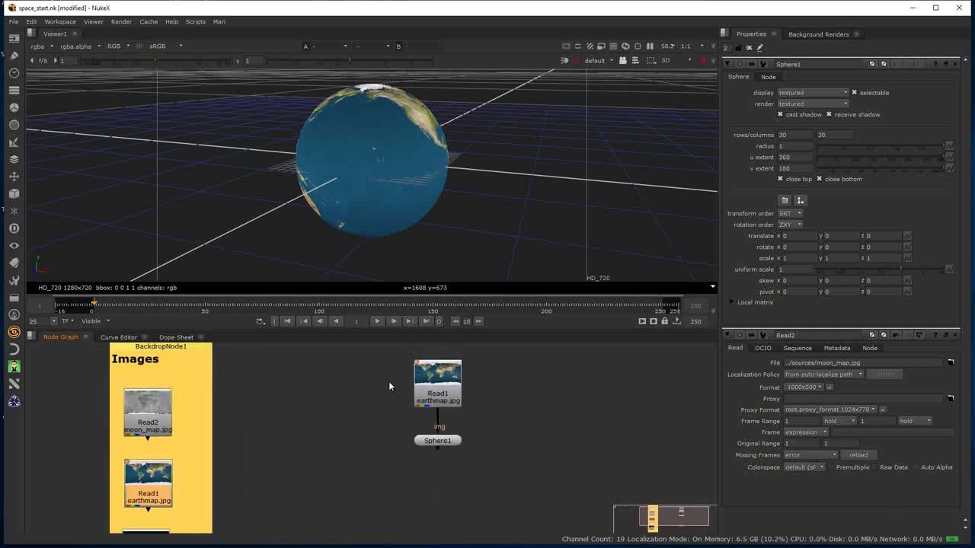
scroll(442, 409, down, 2)
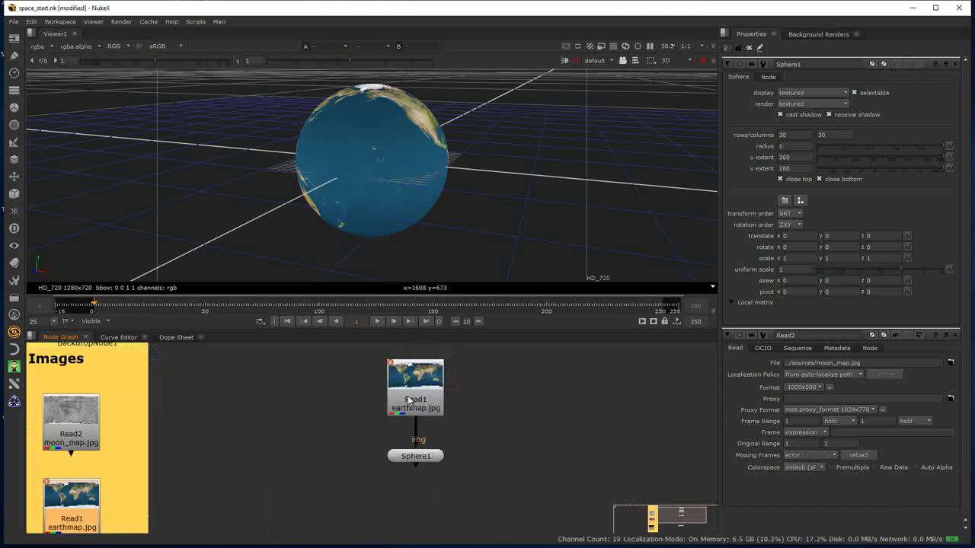
scroll(312, 415, down, 3)
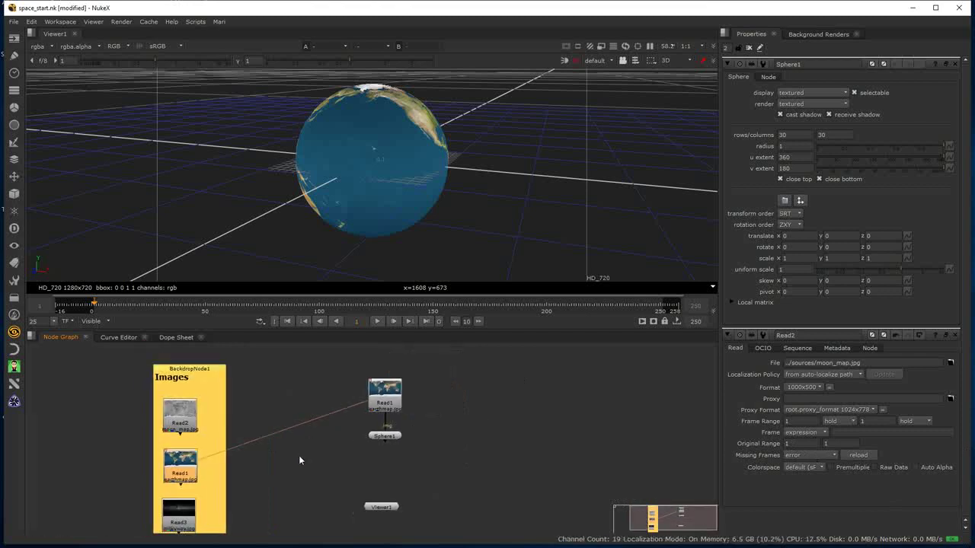
scroll(384, 463, up, 2)
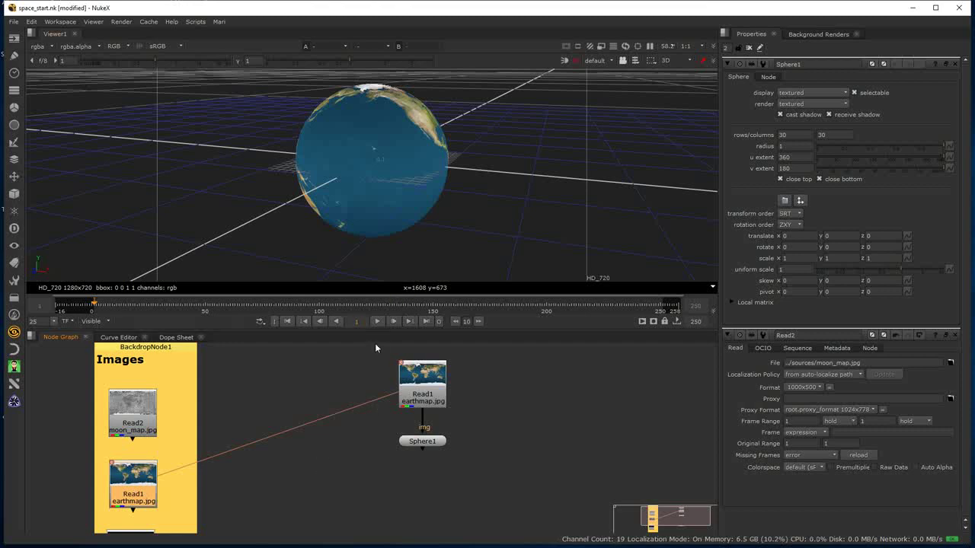
scroll(388, 354, up, 2)
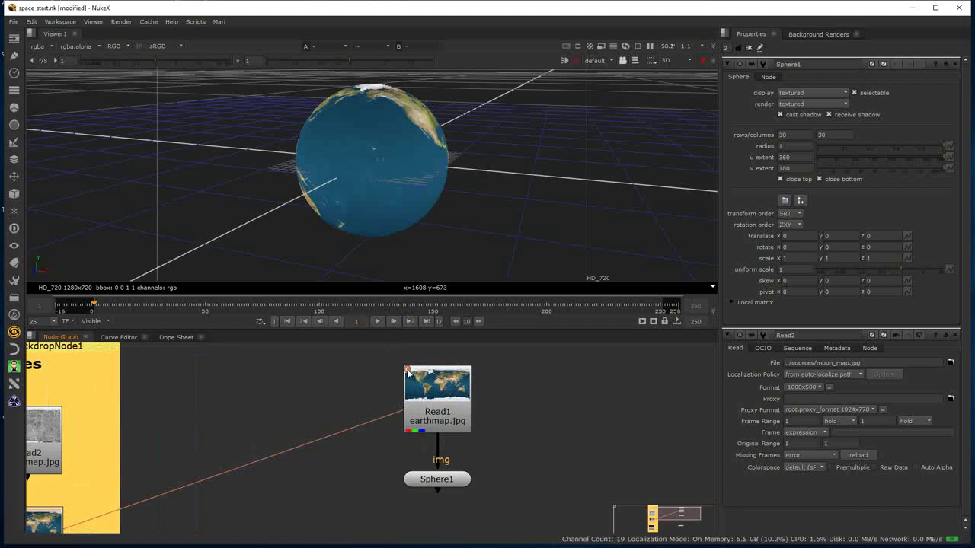
- Examine the node layout with the Images backdrop and the earth texture on the other side of the sphere
middle_drag(351, 467, 420, 451)
scroll(419, 446, down, 2)
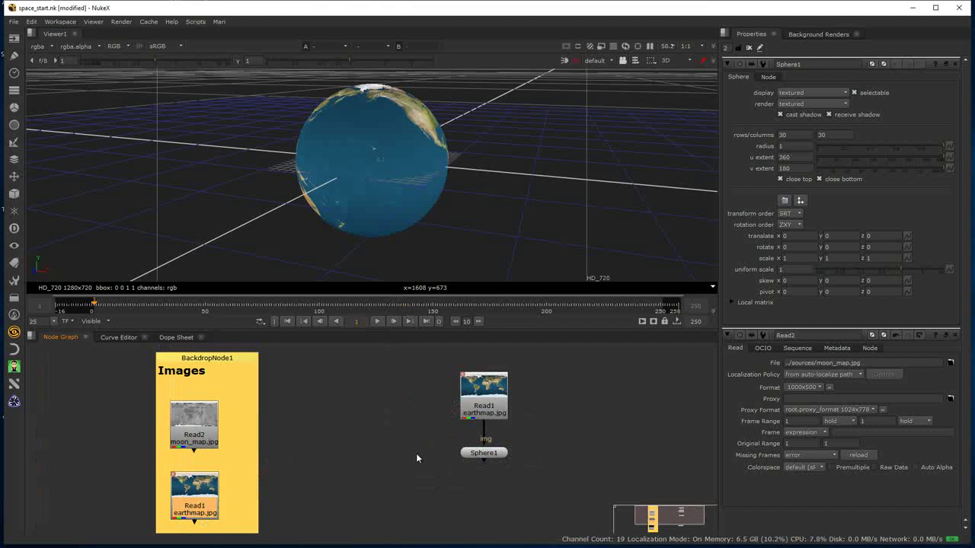
scroll(373, 453, down, 1)
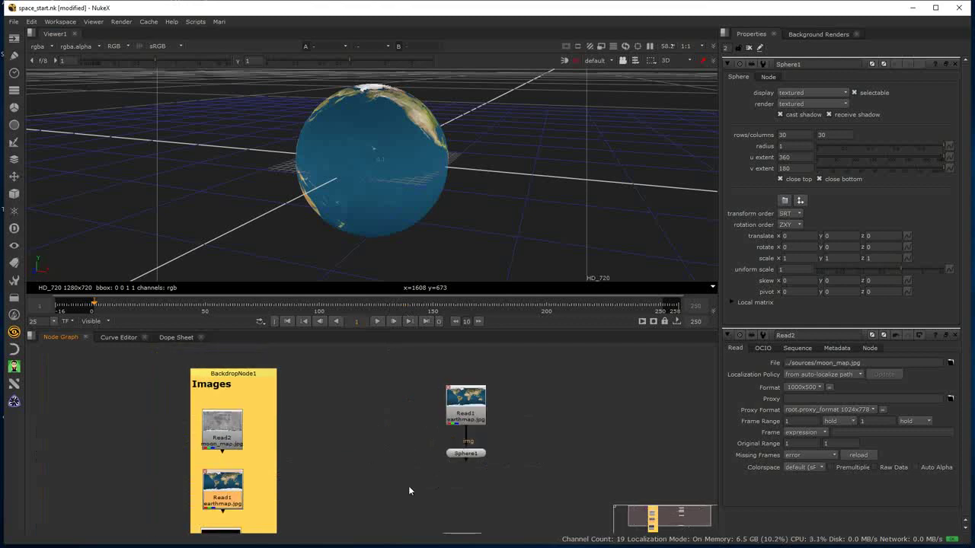
scroll(401, 405, down, 1)
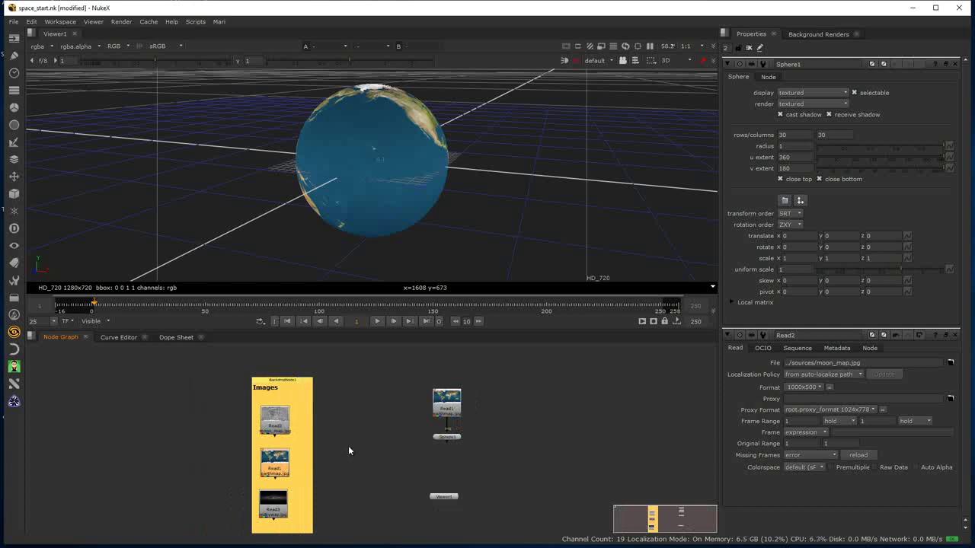
scroll(361, 439, up, 1)
scroll(360, 438, down, 1)
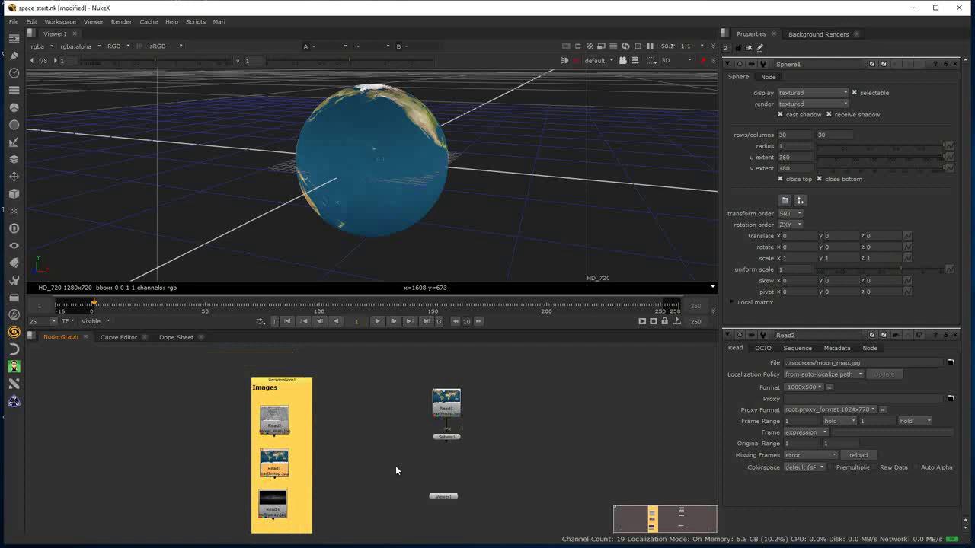
scroll(430, 436, up, 2)
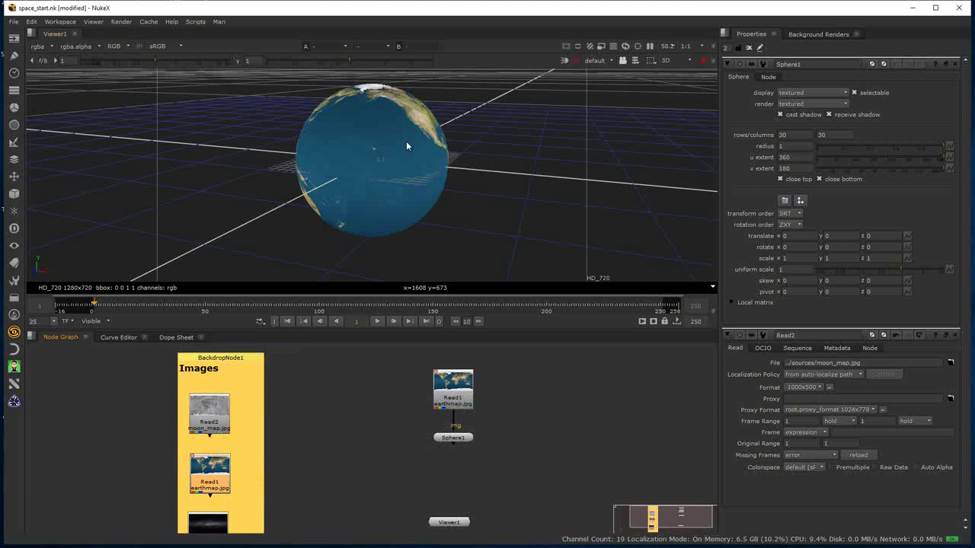
ctrl+drag(522, 195, 331, 202)
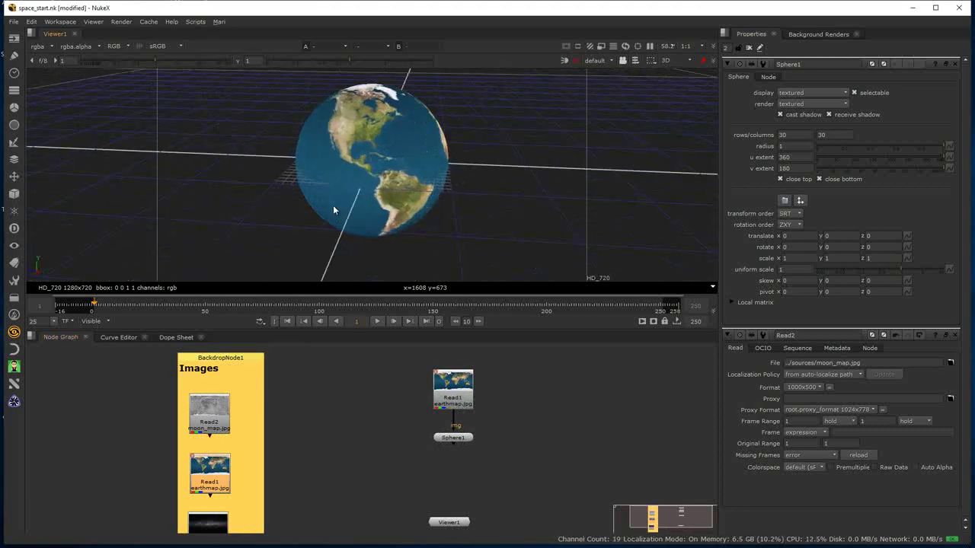
ctrl+drag(561, 213, 539, 254)
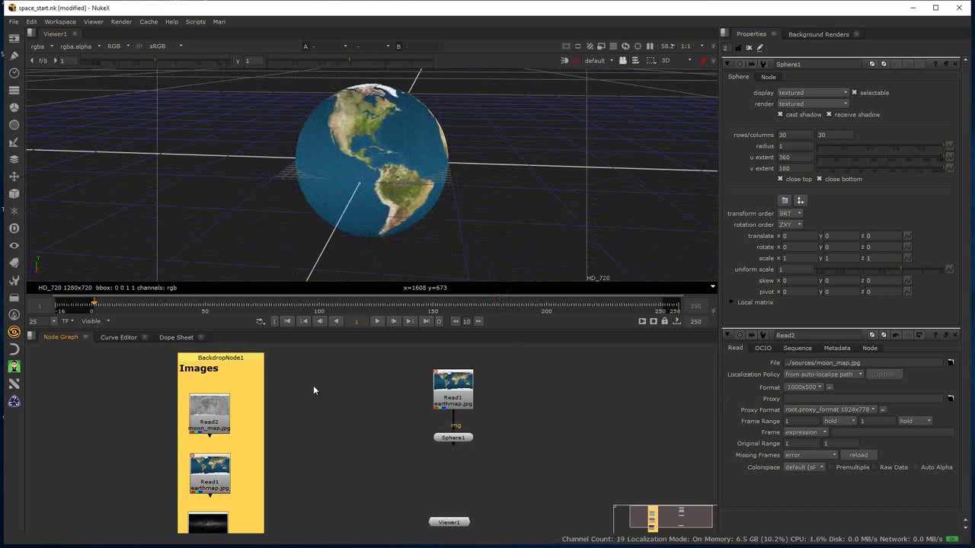
- Add a second Sphere geometry node and place it beside Sphere1, between that node and the Images backdrop
key(Tab)
text(sphe)
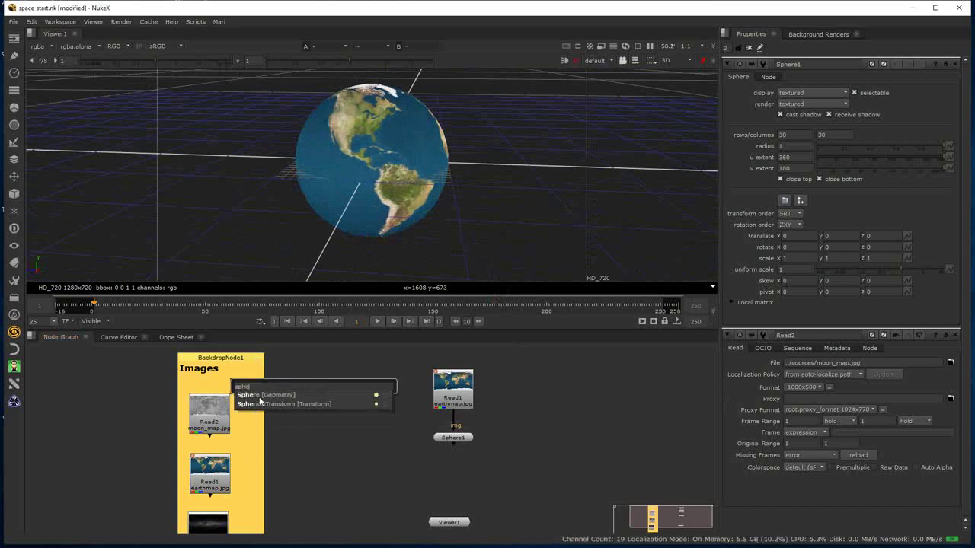
key(Return)
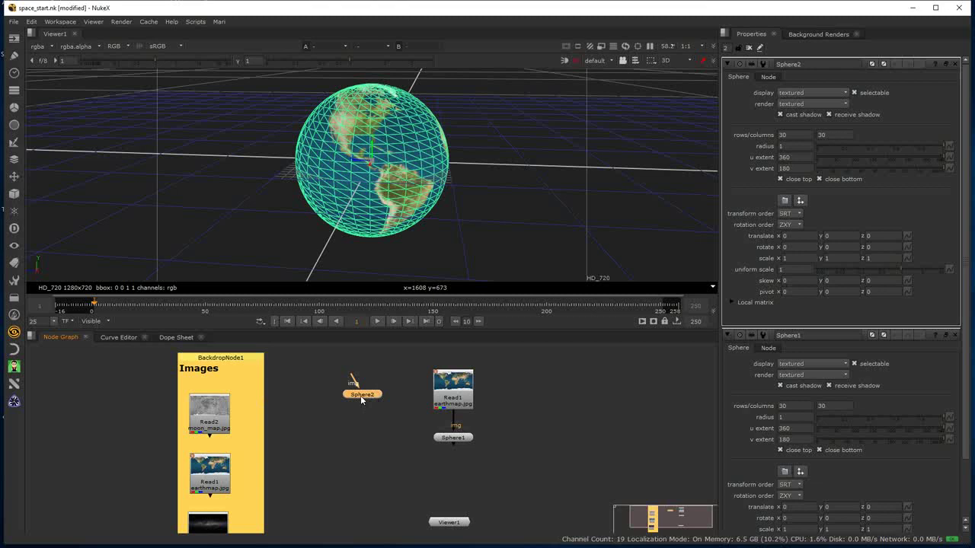
drag(361, 395, 377, 436)
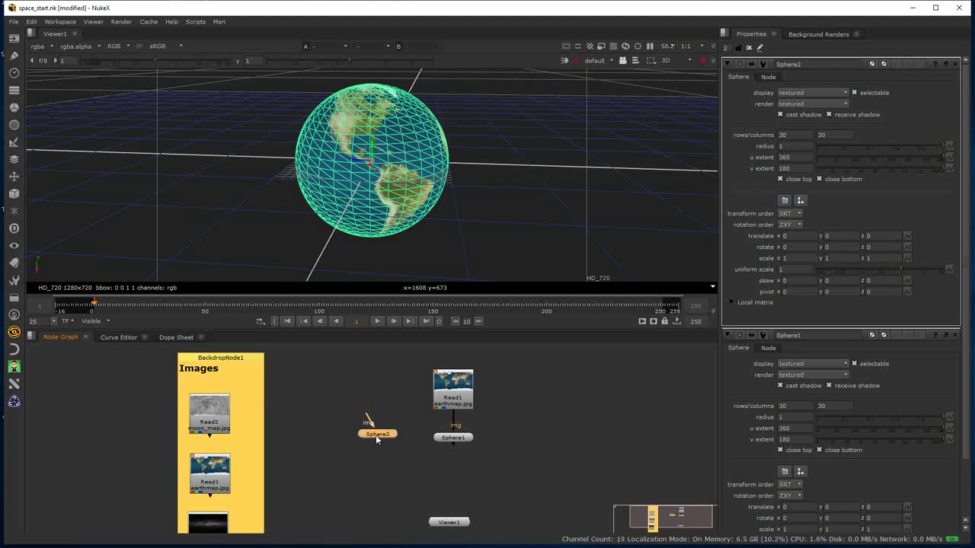
- Clone the moon_map.jpg Read node, place the clone above Sphere2 and connect it to the sphere's img input
right_click(207, 412)
click(231, 410)
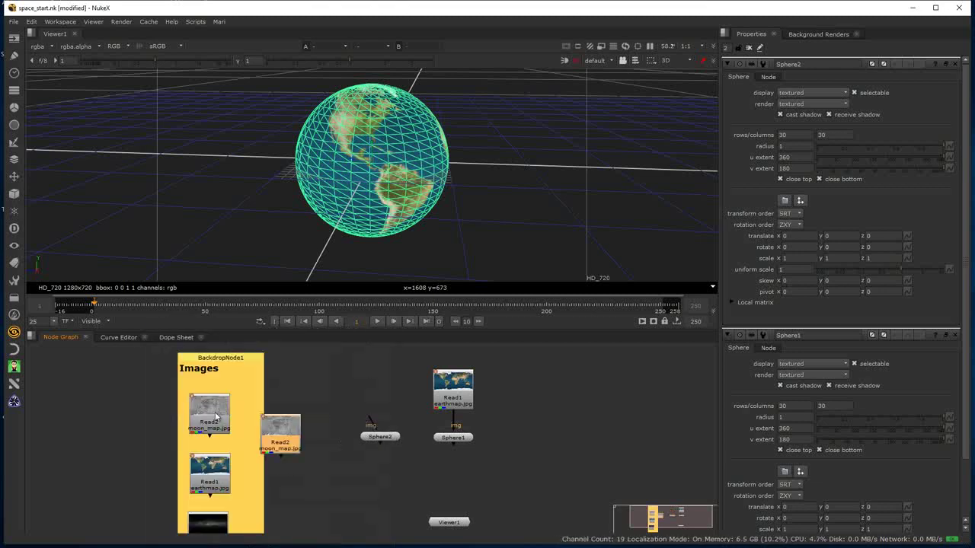
drag(292, 427, 372, 407)
- Try feeding Viewer1 from Sphere2 and from Sphere1 in turn, and leave it disconnected
drag(449, 526, 386, 439)
drag(397, 493, 453, 440)
drag(405, 508, 434, 517)
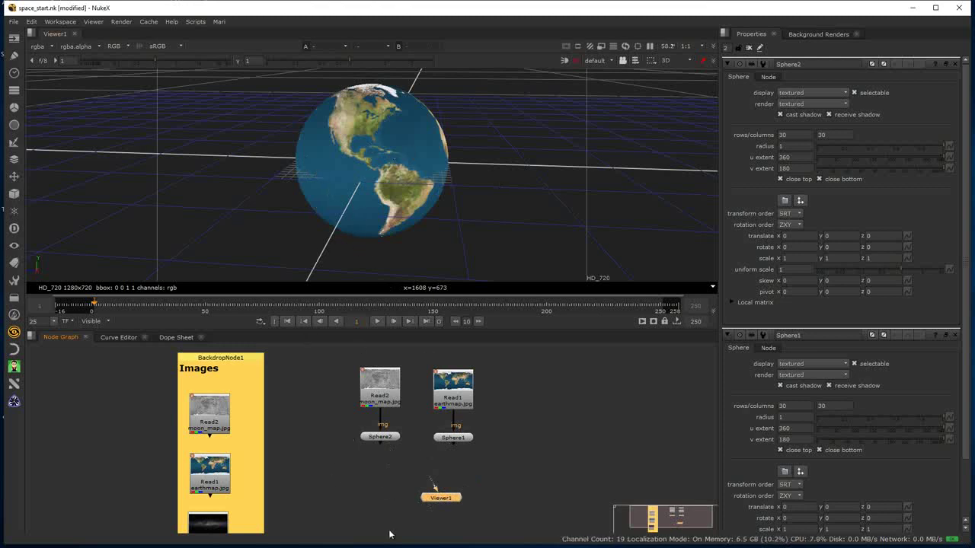
click(329, 472)
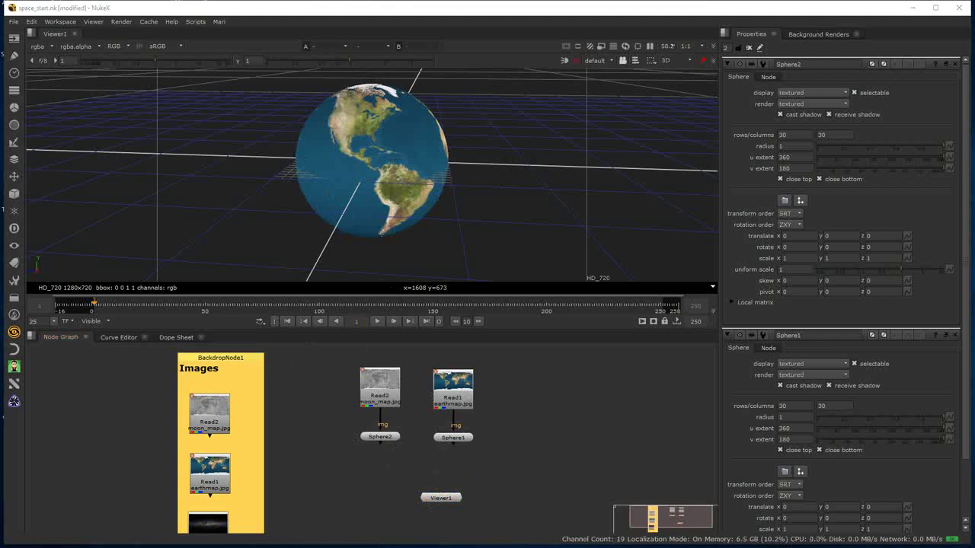
- Close all open node properties, reopen those of the moon sphere and set its uniform scale to 0.3
click(747, 50)
double_click(380, 436)
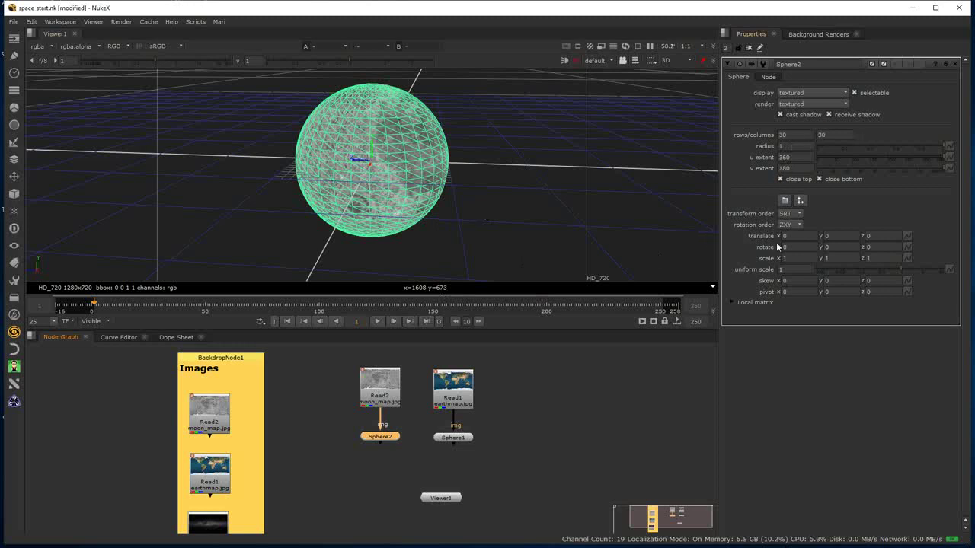
click(781, 268)
text(0.3)
key(Return)
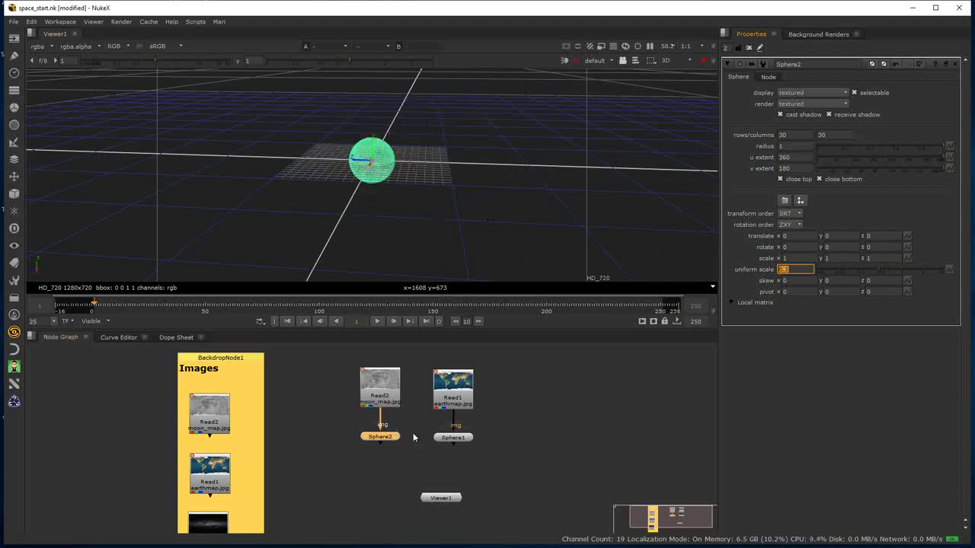
click(513, 445)
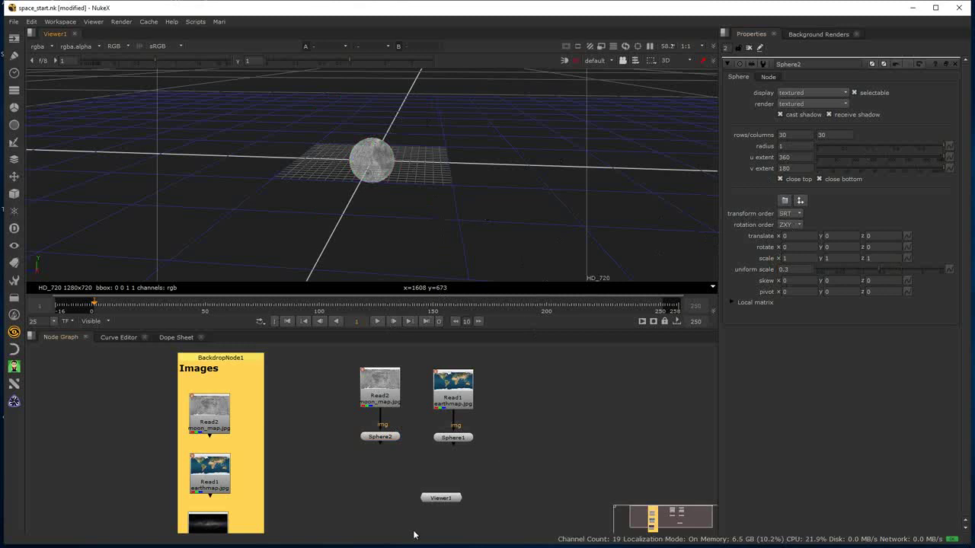
- Open the earth sphere's properties as well and add a Scene node below both spheres, connected to Sphere2 and Sphere1
double_click(457, 437)
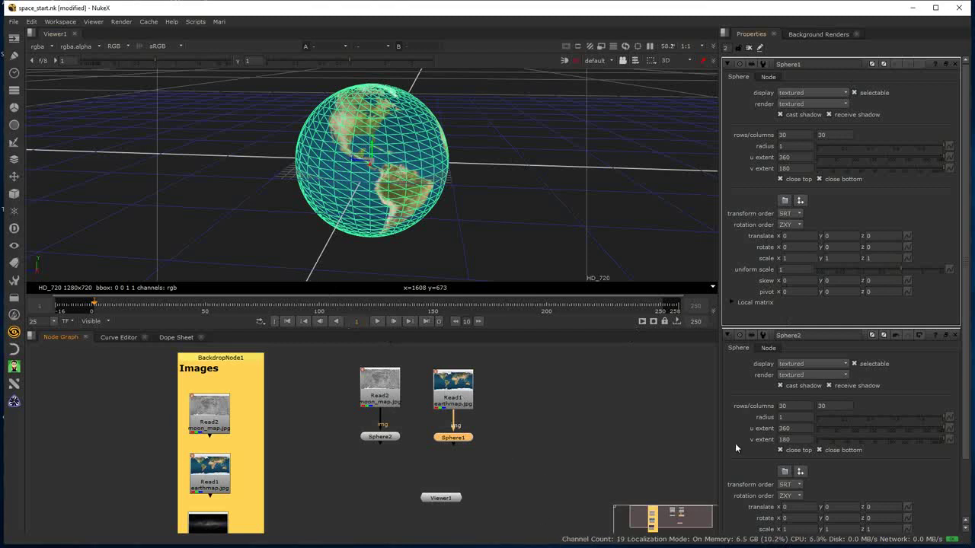
click(506, 461)
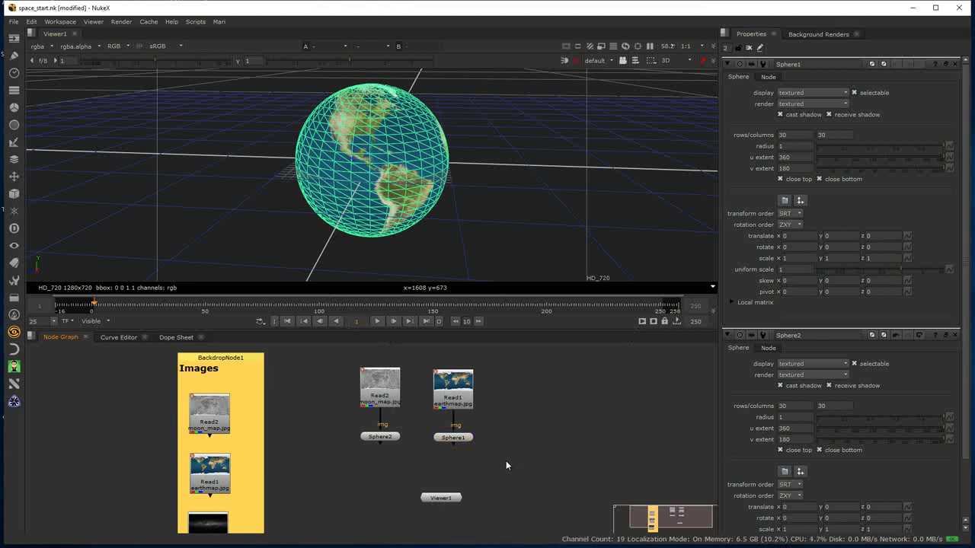
key(Tab)
text(scene)
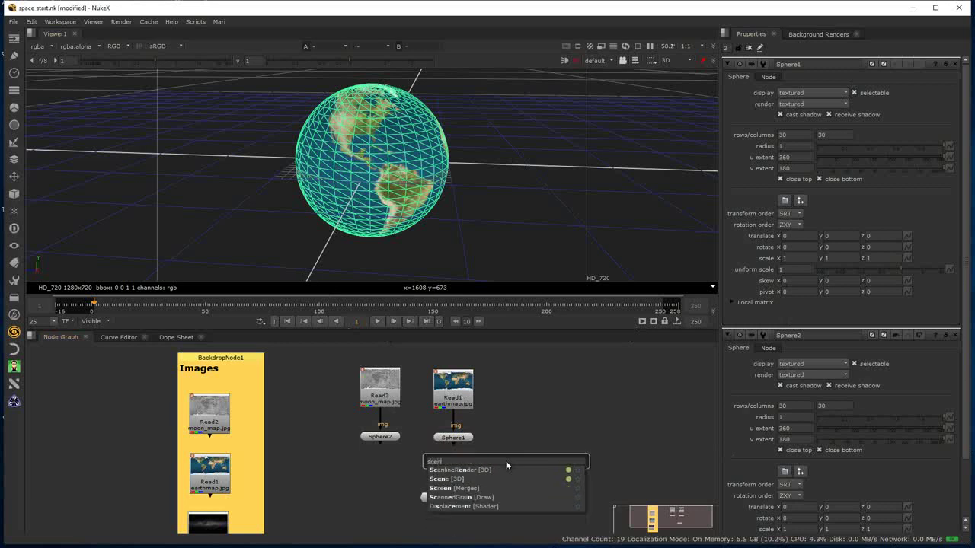
click(447, 478)
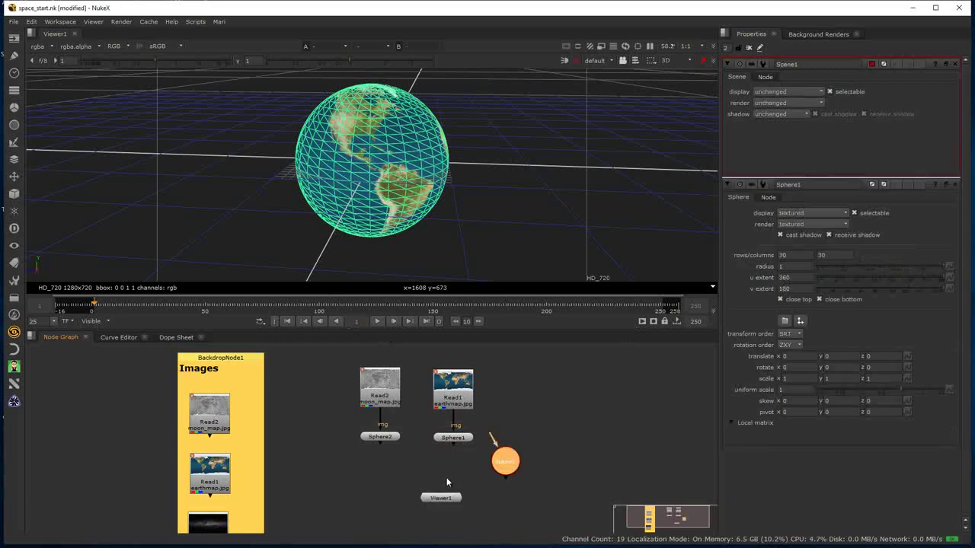
drag(510, 463, 398, 531)
drag(419, 474, 453, 444)
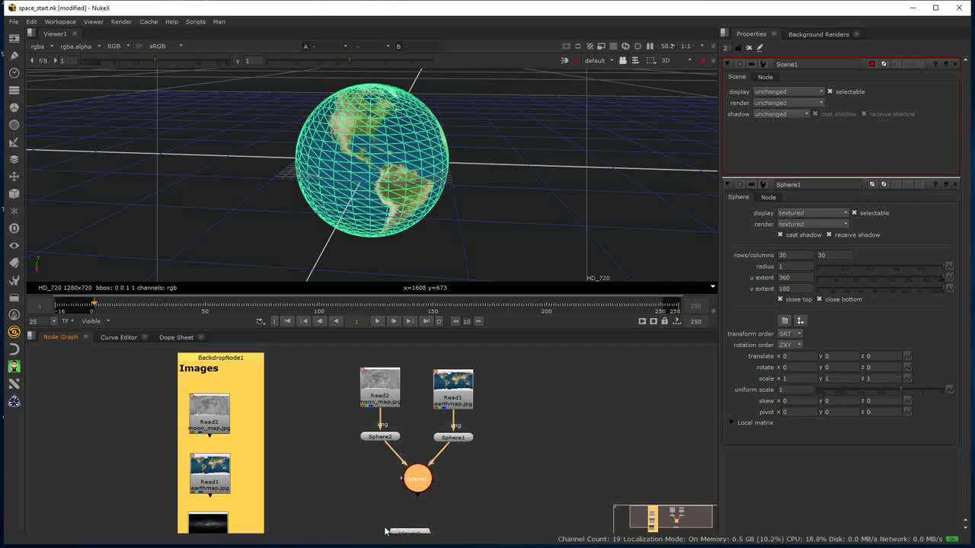
- Connect Viewer1 to Scene1, place it directly below and space out the node tree
drag(403, 528, 411, 481)
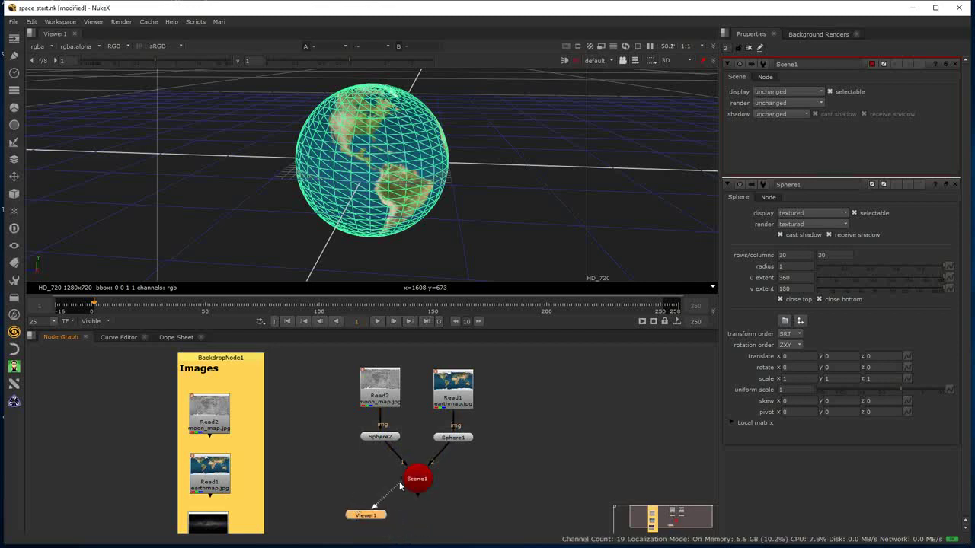
drag(371, 516, 424, 515)
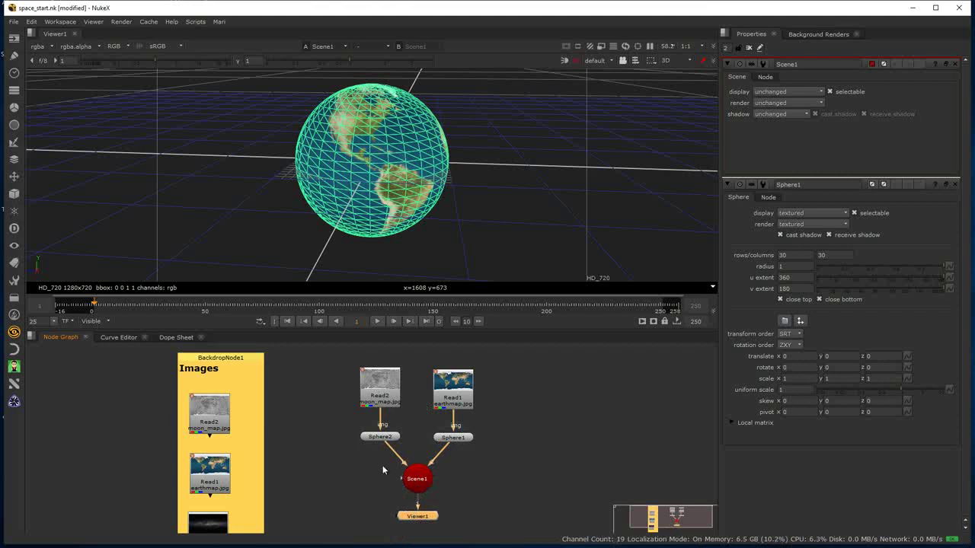
drag(423, 518, 424, 521)
drag(421, 453, 499, 463)
- Insert a TransformGeo node between Sphere2 and Scene1 and position it just below the moon sphere node
click(430, 433)
click(438, 424)
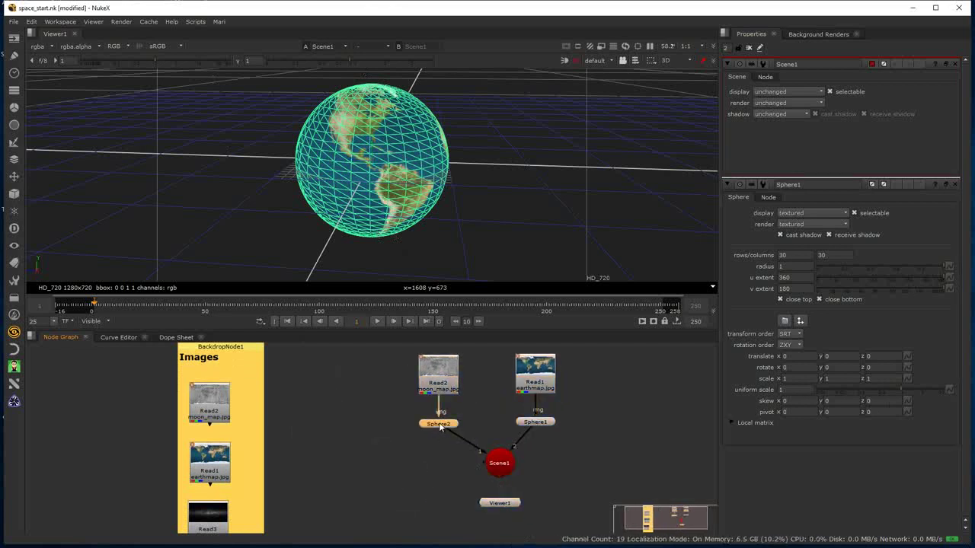
key(Tab)
text(trans)
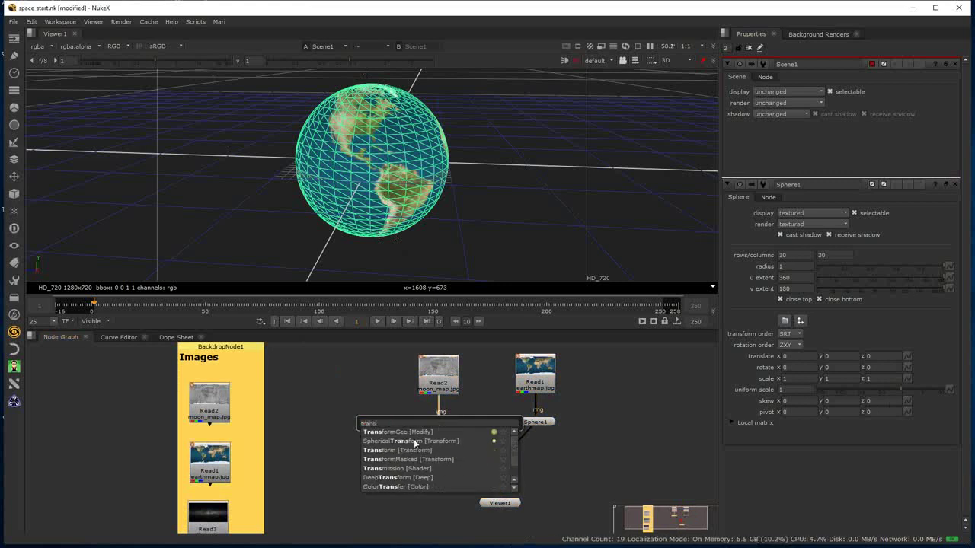
click(392, 432)
drag(453, 471, 431, 454)
click(436, 445)
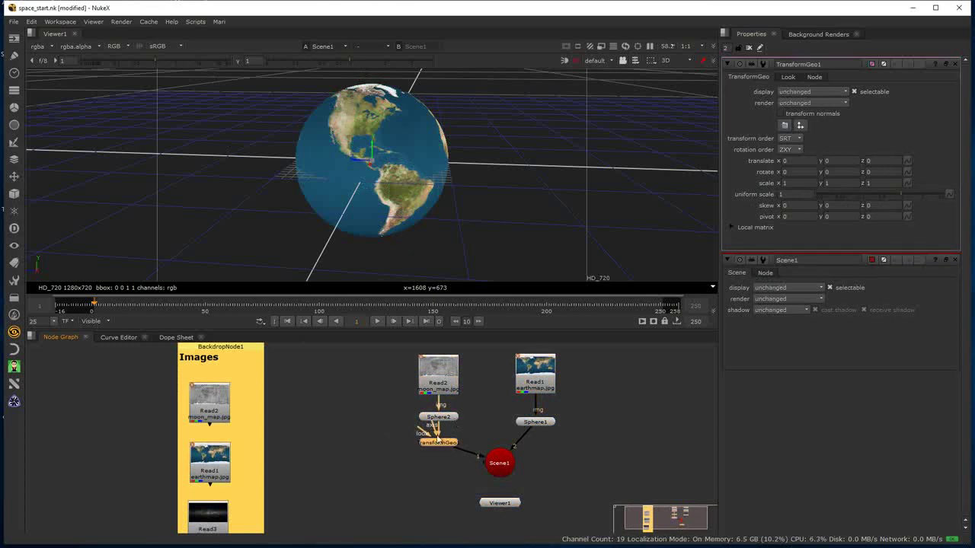
- Open Sphere2's properties alongside those of TransformGeo1, nudge the TransformGeo1 node and reselect the moon sphere
double_click(449, 417)
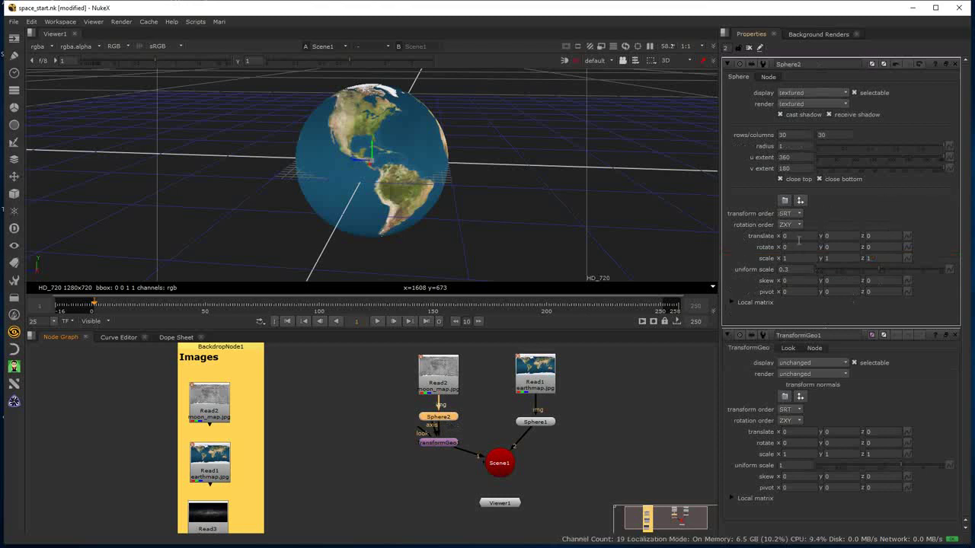
click(437, 445)
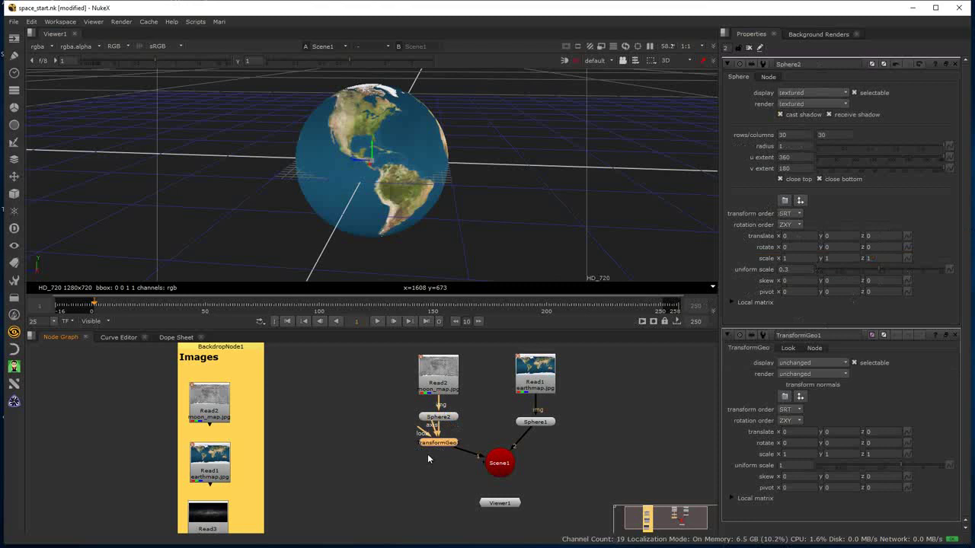
drag(440, 441, 439, 439)
click(447, 419)
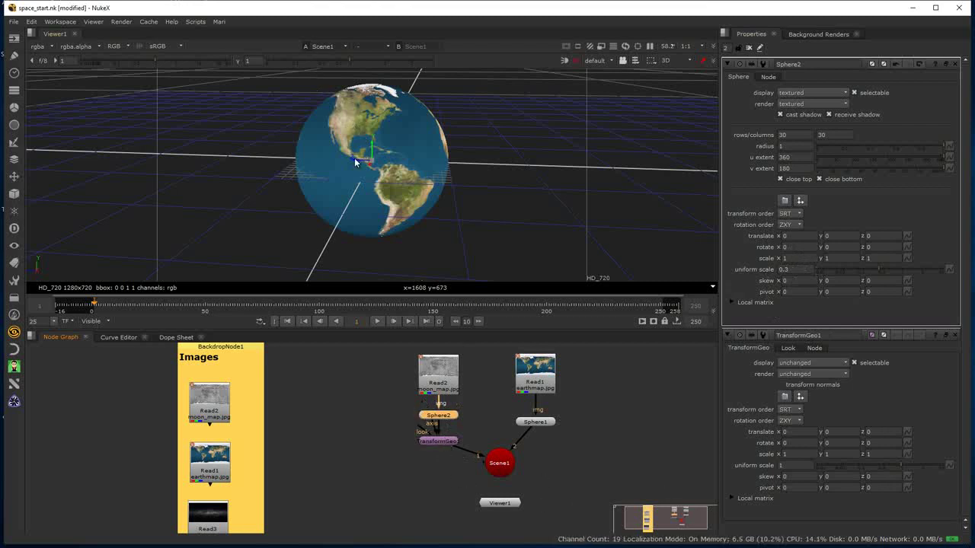
- Try moving the moon sphere out of the earth along the z axis, and undo the move
drag(354, 157, 307, 161)
drag(291, 166, 241, 169)
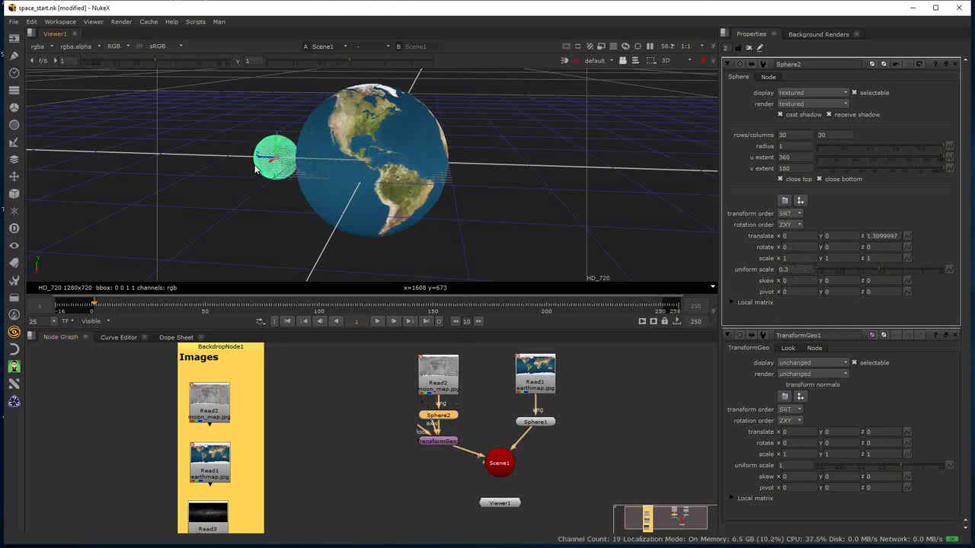
key(ctrl+z)
- Move the moon sphere away from the earth to about 2.28 in x and raise it to about 0.36 in y
ctrl+drag(473, 183, 270, 172)
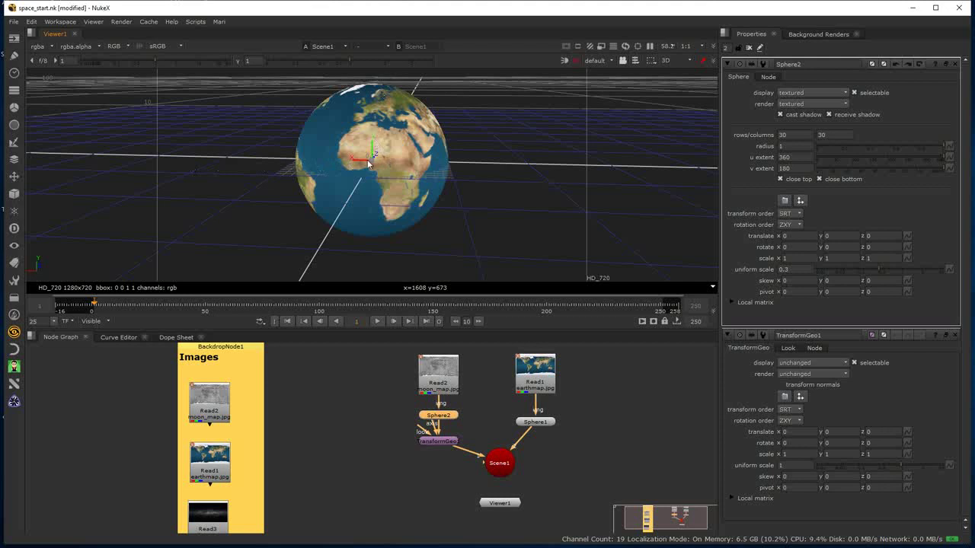
drag(355, 158, 182, 185)
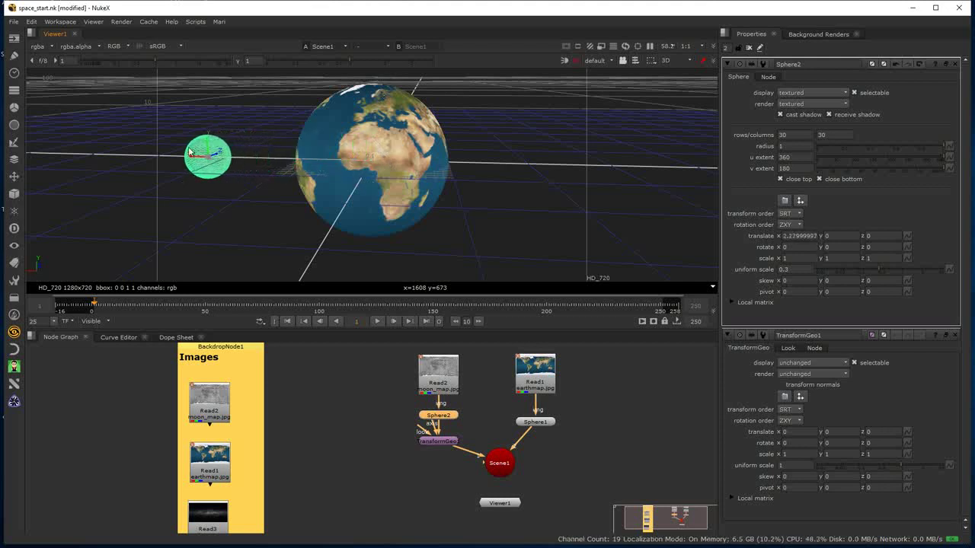
drag(209, 138, 209, 113)
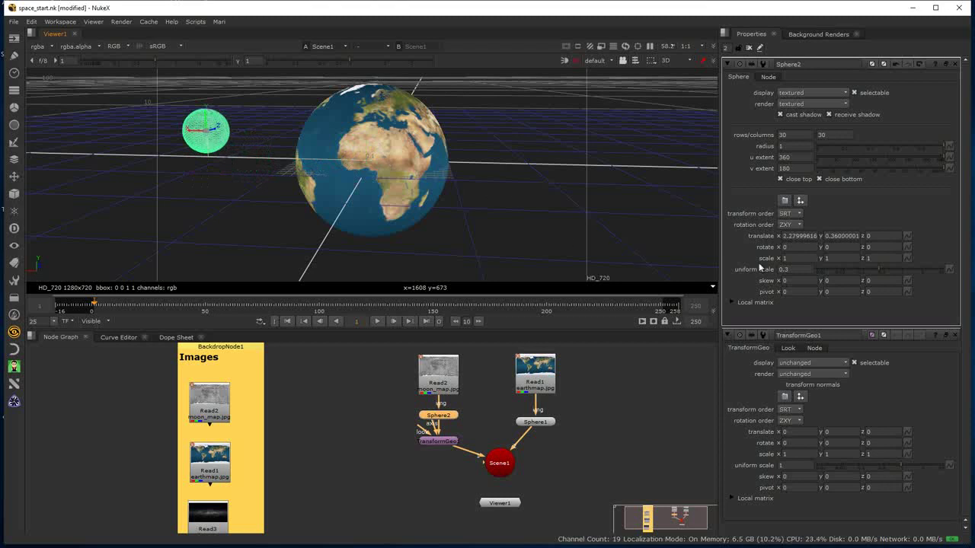
- Set the moon sphere's x translation to 3
click(799, 236)
double_click(799, 236)
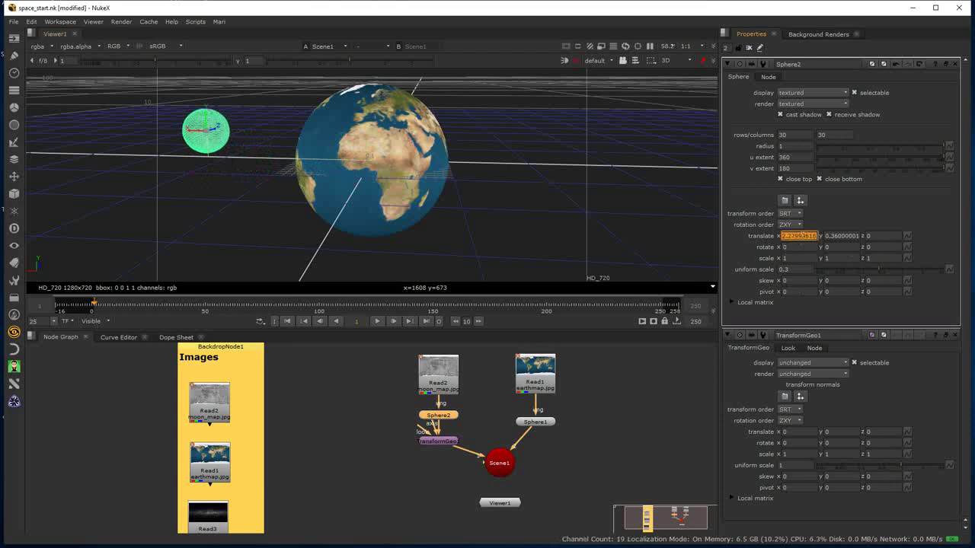
text(0)
key(Return)
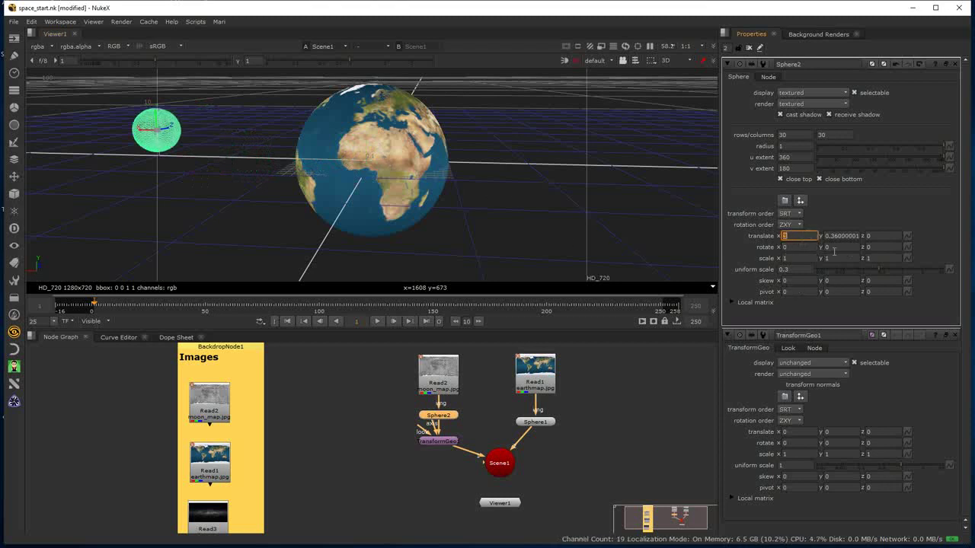
- Set the moon sphere's translation to 3 in x and 0.3 in y, and deselect the node
text(3)
key(Tab)
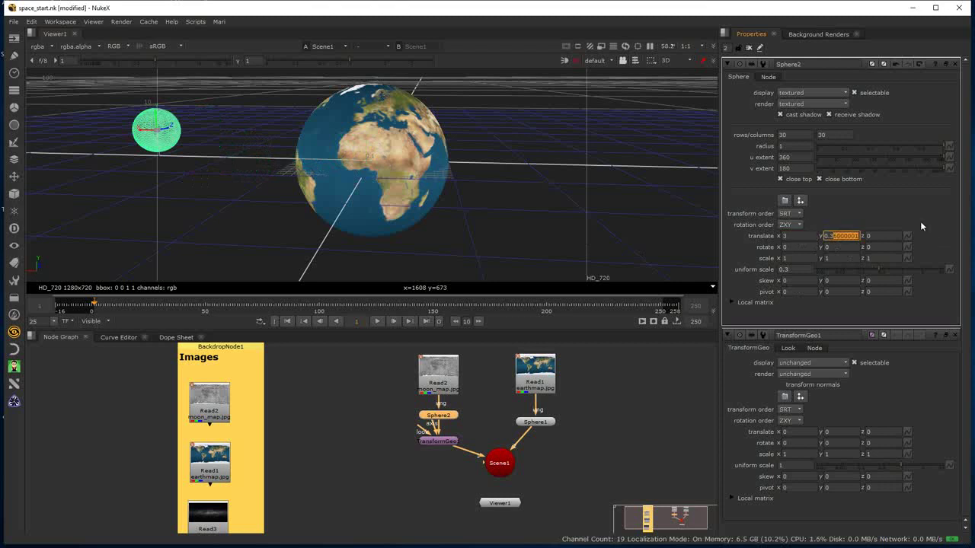
text(0.3)
key(Return)
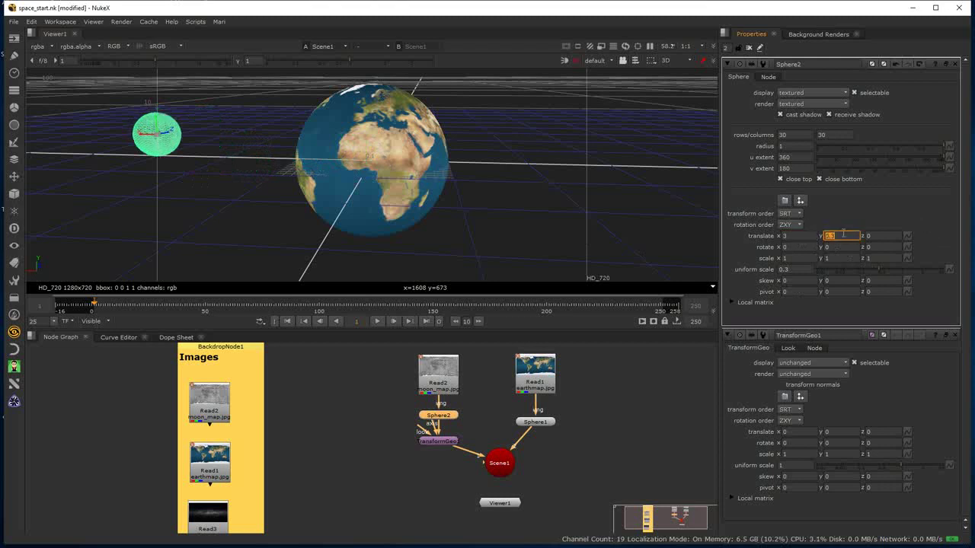
click(272, 228)
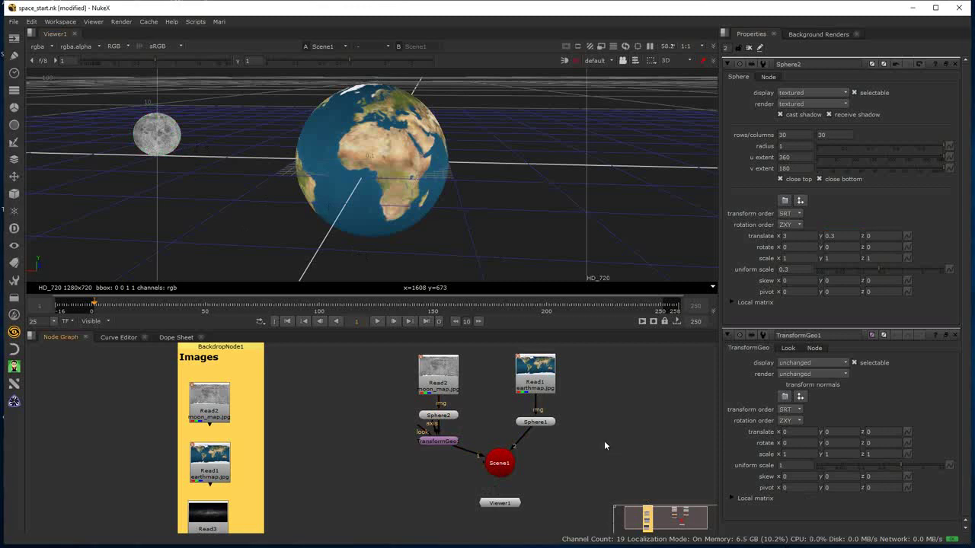
- Add a 3D Camera node beside the Scene node, connect it to the scene and shift the Viewer node down
key(Tab)
text(camera [3D)
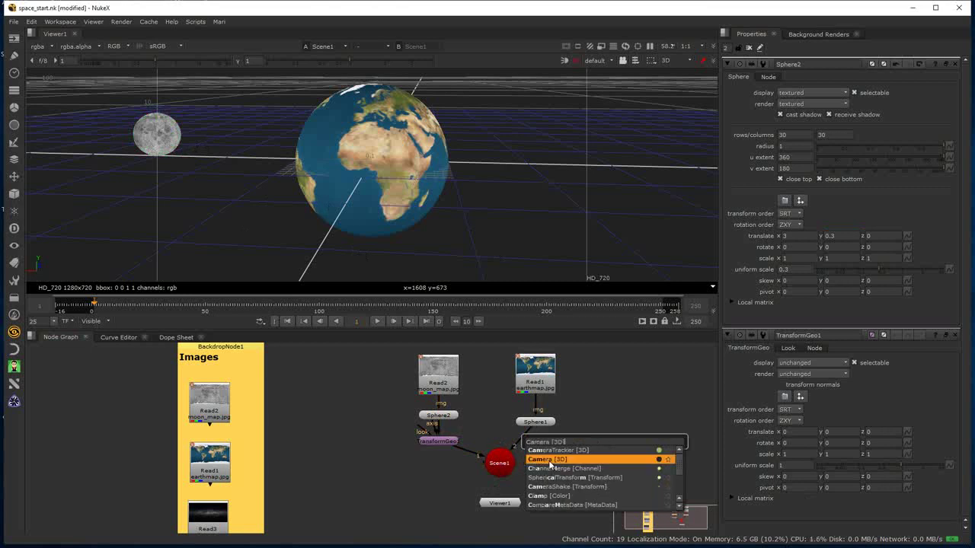
click(549, 462)
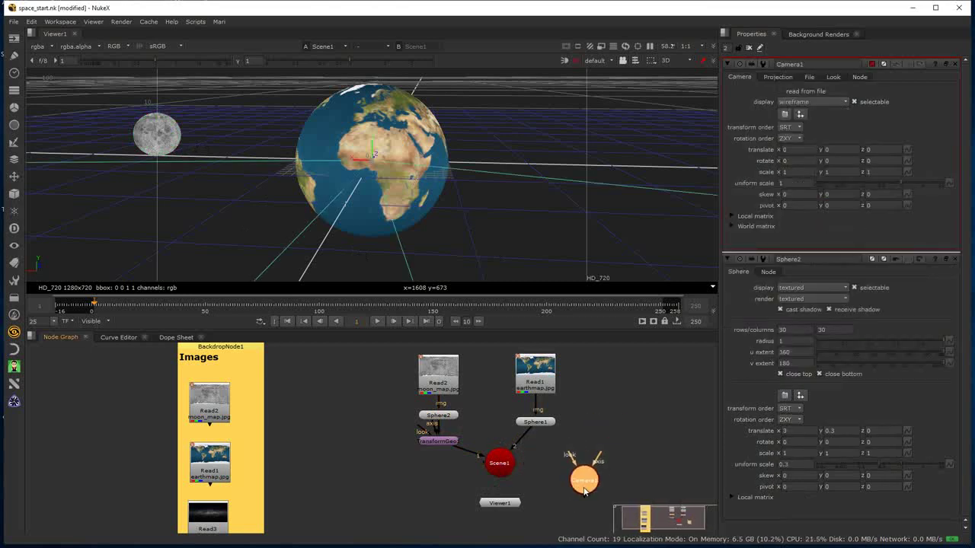
drag(587, 484, 586, 467)
drag(499, 504, 499, 515)
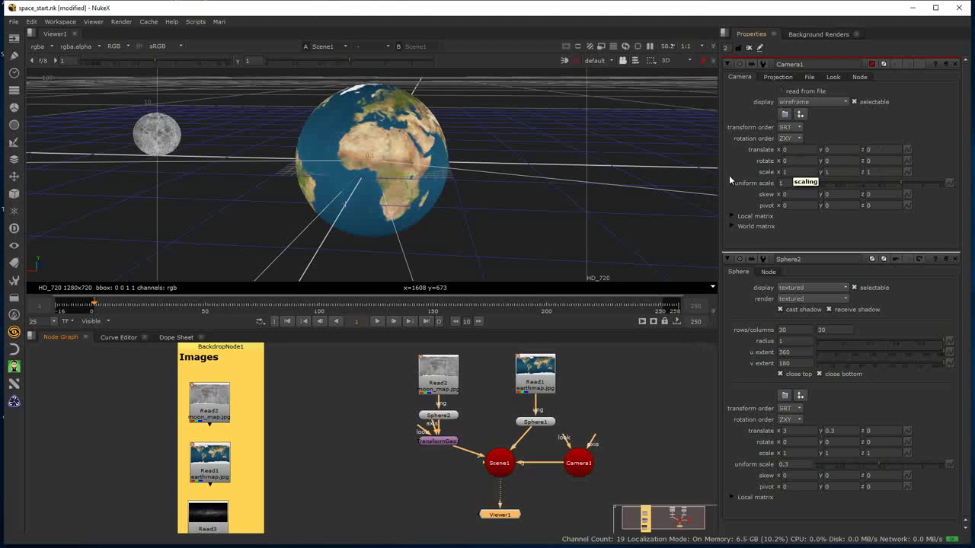
- Set the camera's focal length to 24 and its horizontal aperture to 36
click(773, 79)
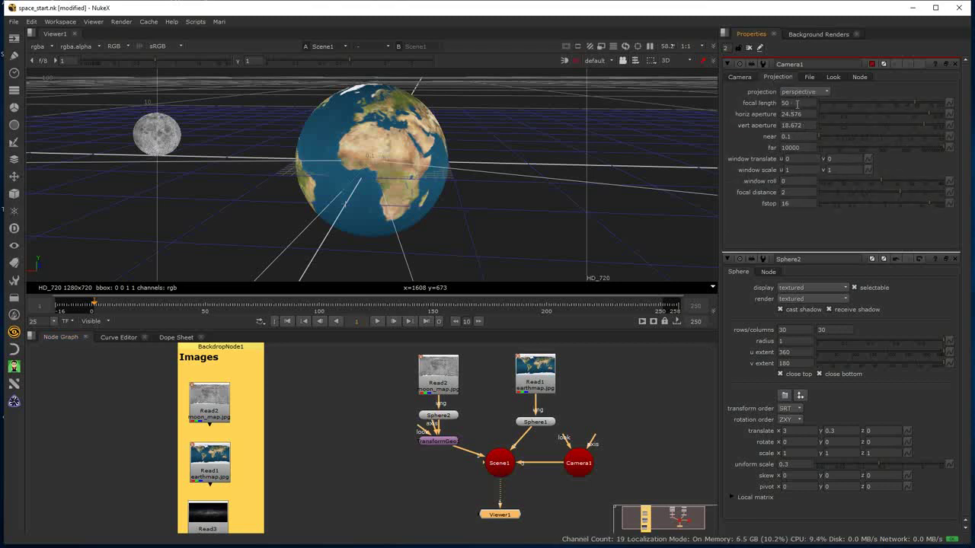
double_click(797, 104)
key(Return)
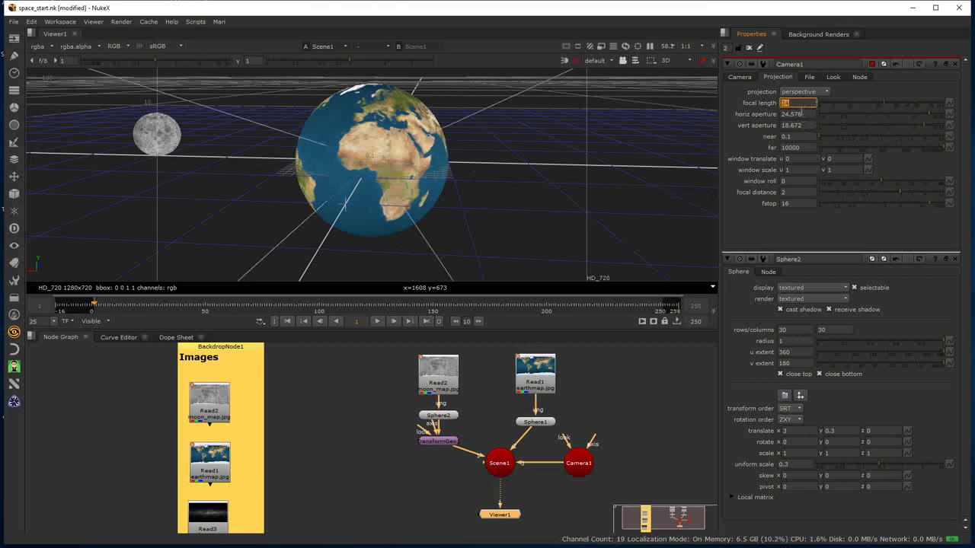
key(Tab)
text(36)
key(Tab)
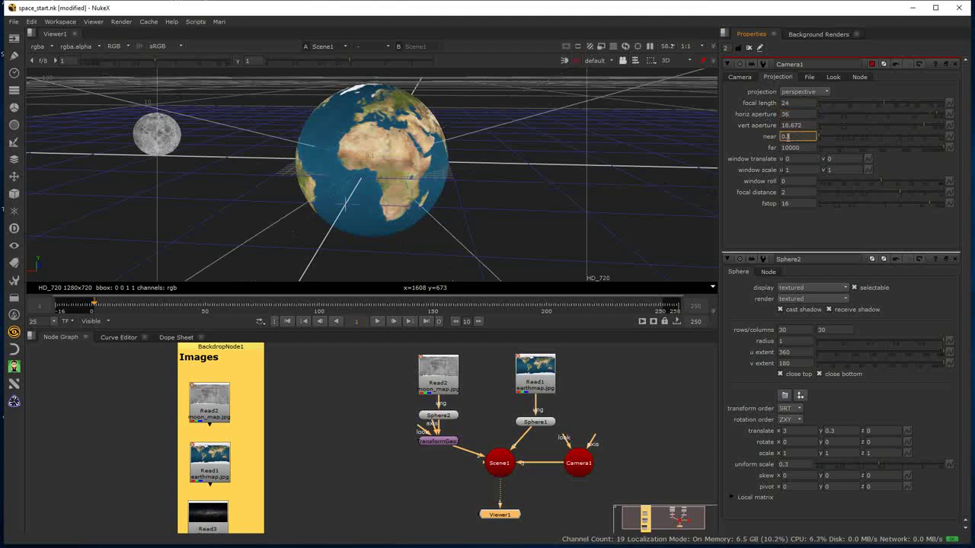
- Set the camera's near clipping value to 0.00001 and its far value to 100000
text(0.00001)
click(798, 147)
text(0)
key(Return)
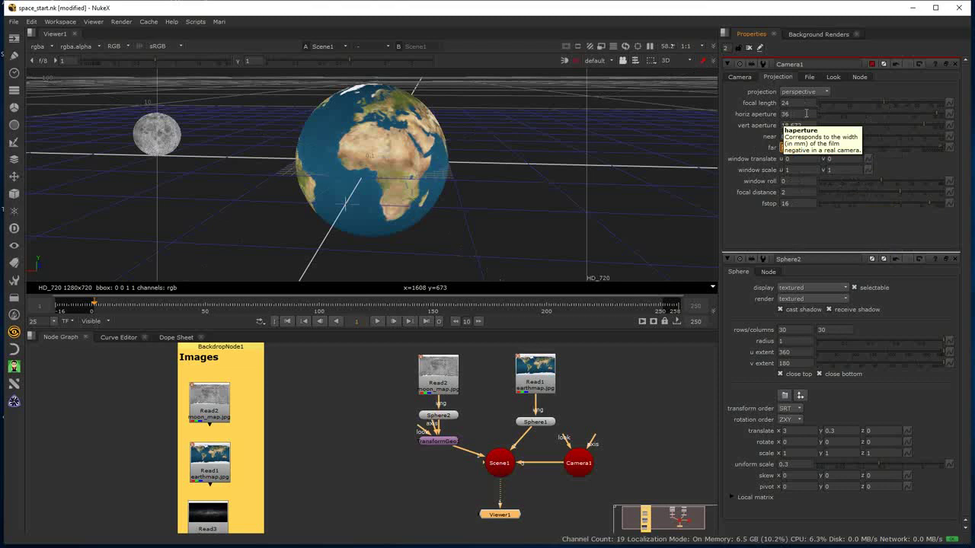
- Move the camera out of the earth by setting its z translation to 5
click(739, 78)
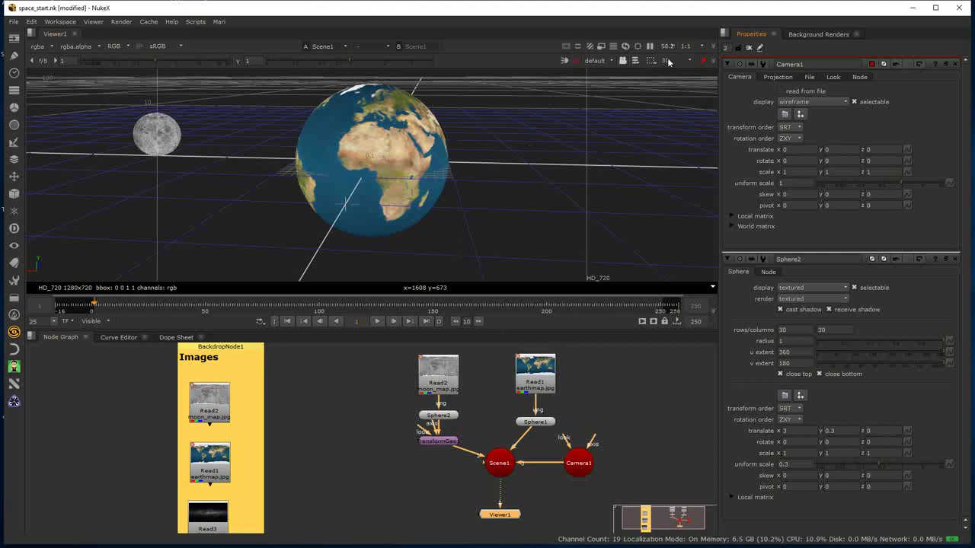
scroll(497, 153, down, 6)
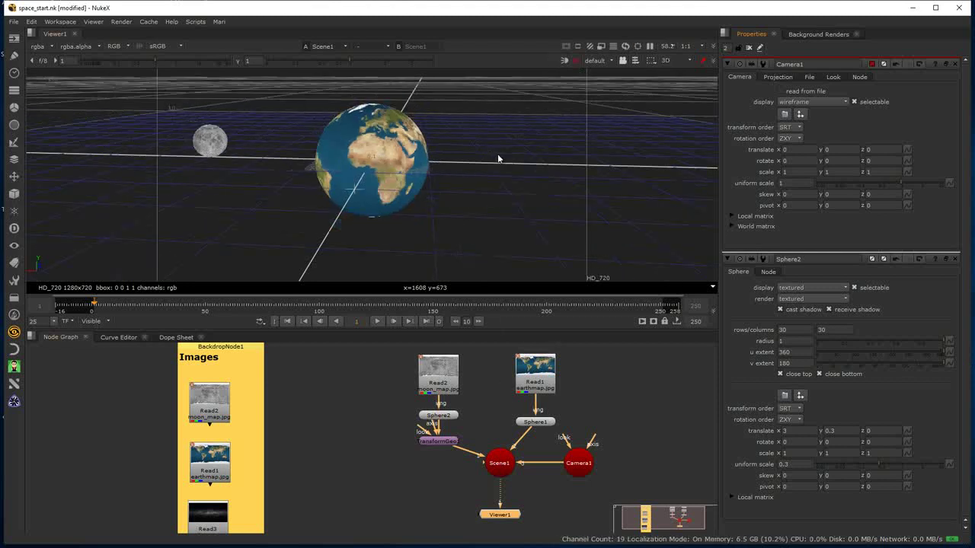
scroll(500, 156, up, 3)
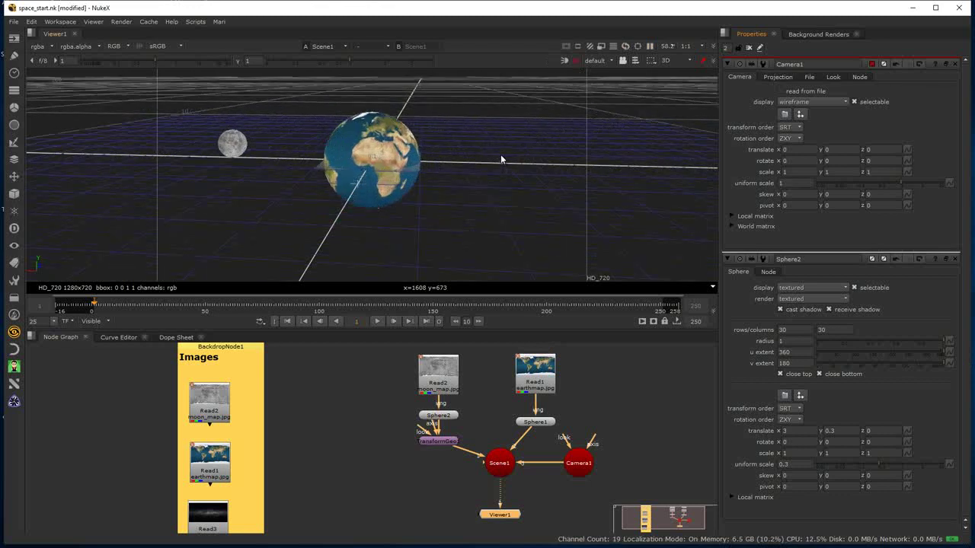
scroll(500, 154, down, 4)
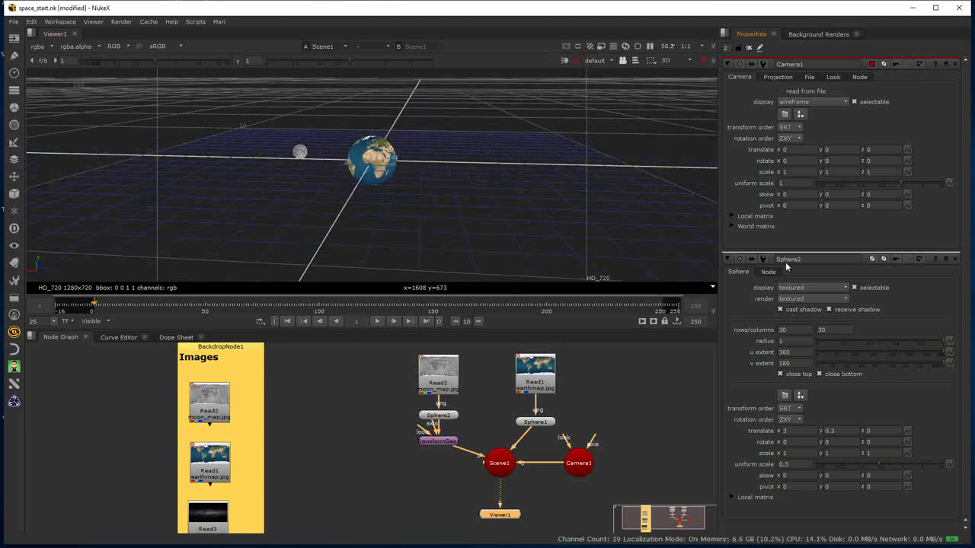
click(777, 77)
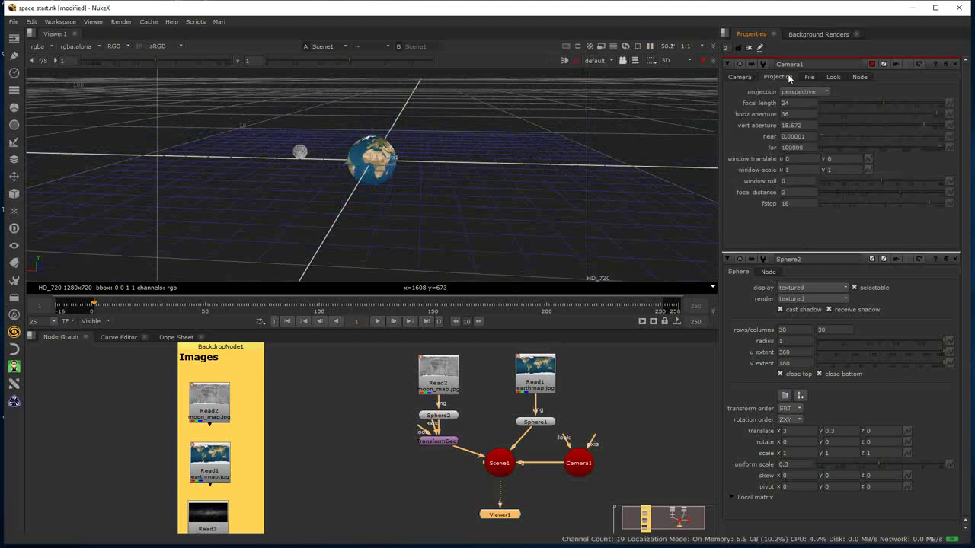
click(740, 77)
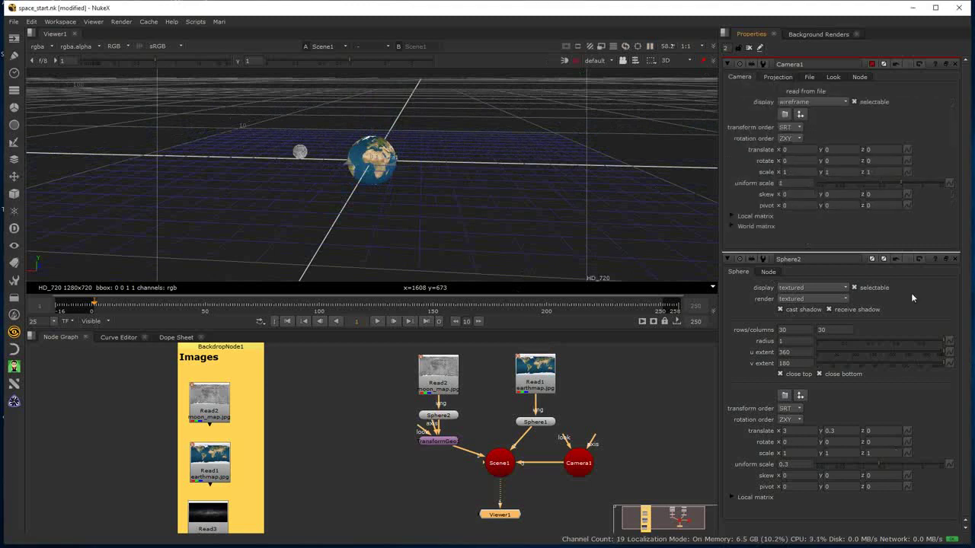
click(867, 151)
text(8)
key(Return)
ctrl+drag(423, 247, 406, 179)
ctrl+drag(462, 193, 415, 209)
- Try the camera on the other side of the earth at z -5, and restore its z translation to 5
click(882, 149)
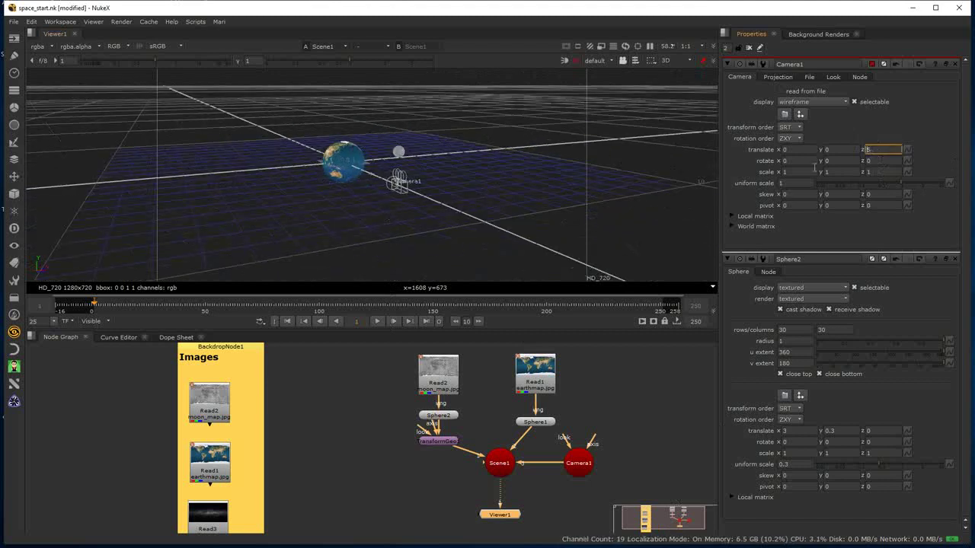
text(-5)
key(Return)
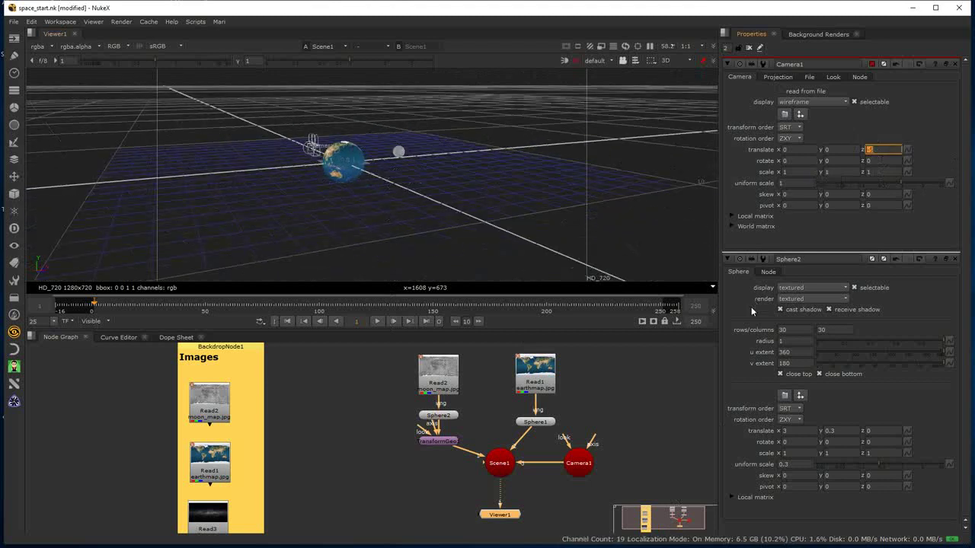
ctrl+drag(474, 191, 446, 209)
click(879, 149)
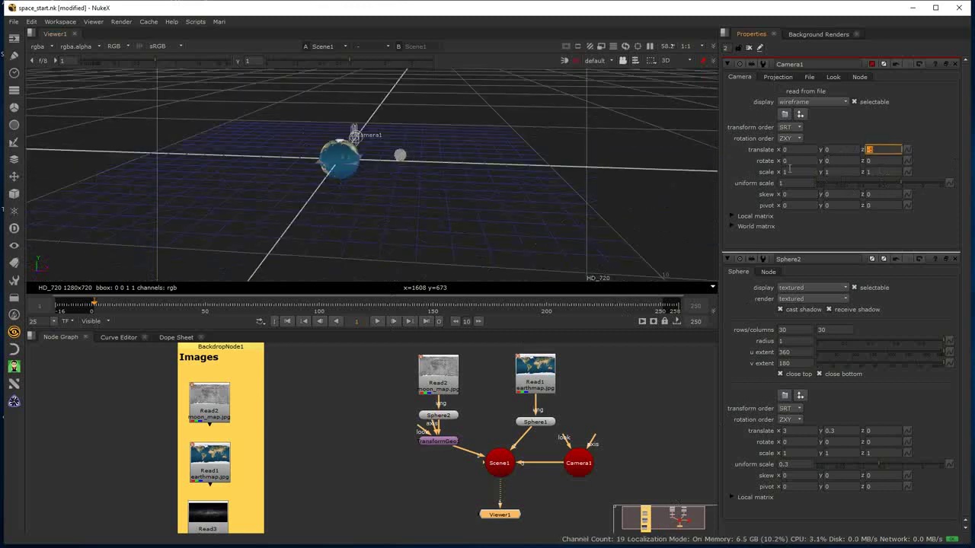
text(5)
key(Return)
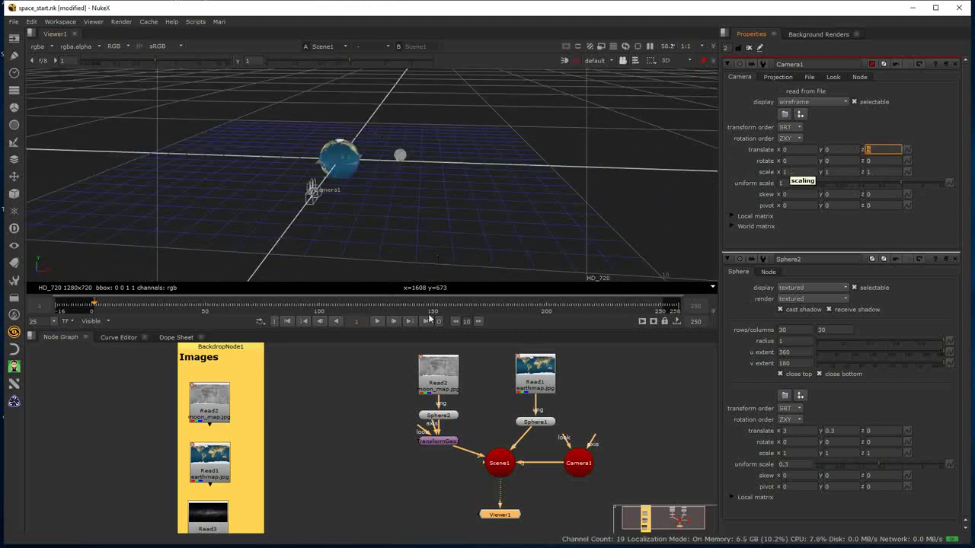
ctrl+drag(365, 216, 410, 187)
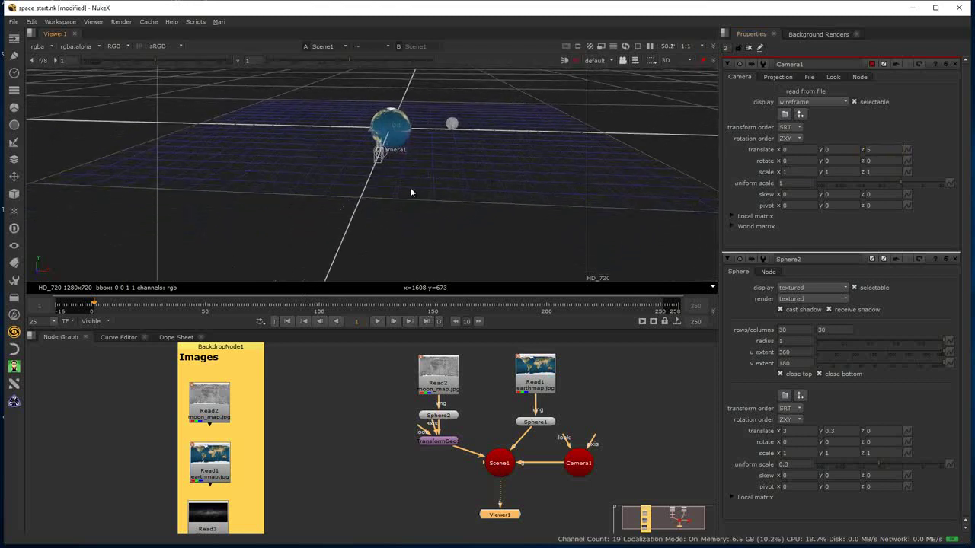
- Reset the moon sphere's own x and y translation to 0 in Sphere2
double_click(433, 441)
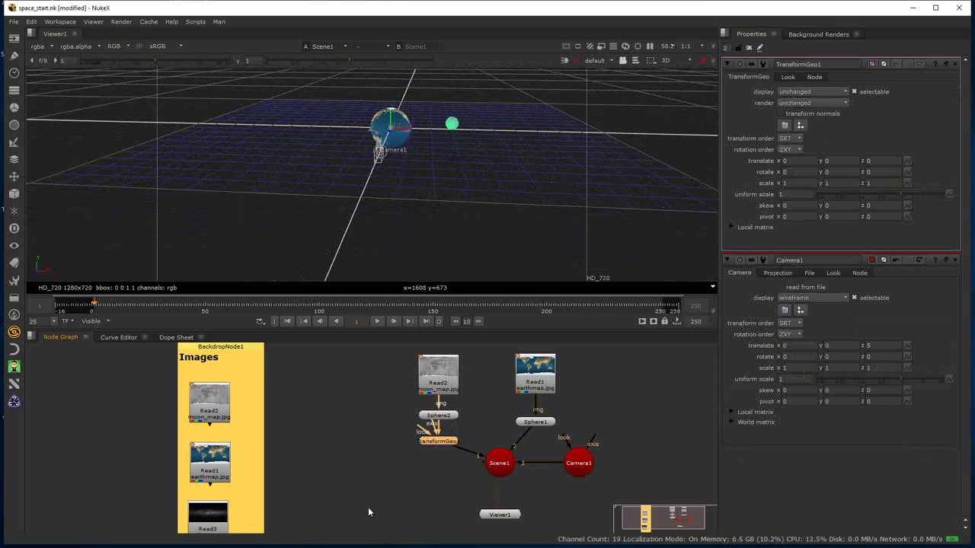
click(434, 417)
click(431, 442)
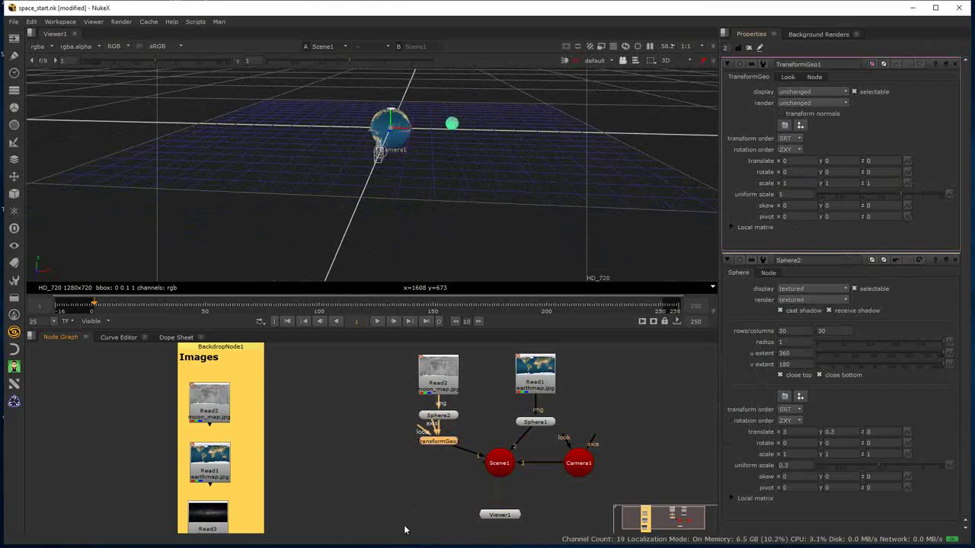
click(449, 417)
double_click(449, 418)
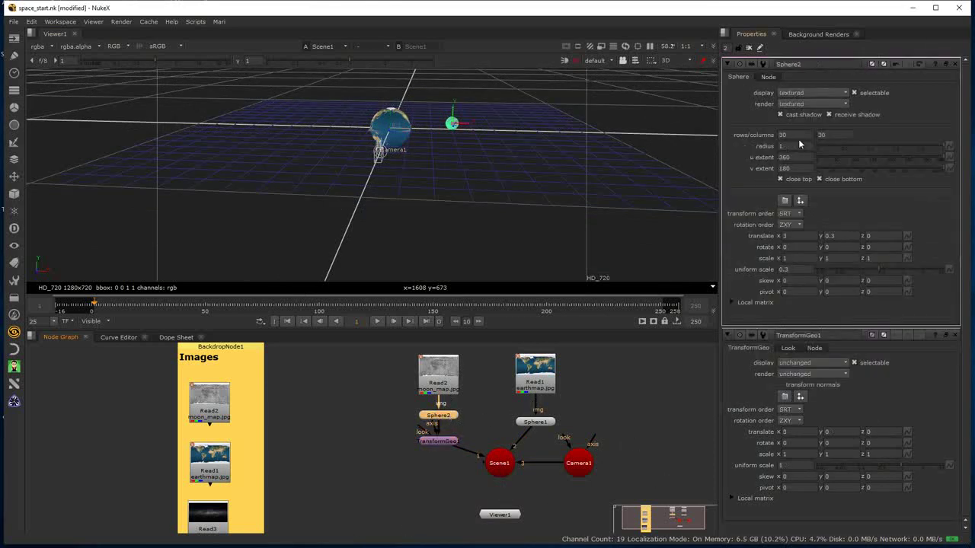
click(793, 236)
text(0)
key(Tab)
text(0)
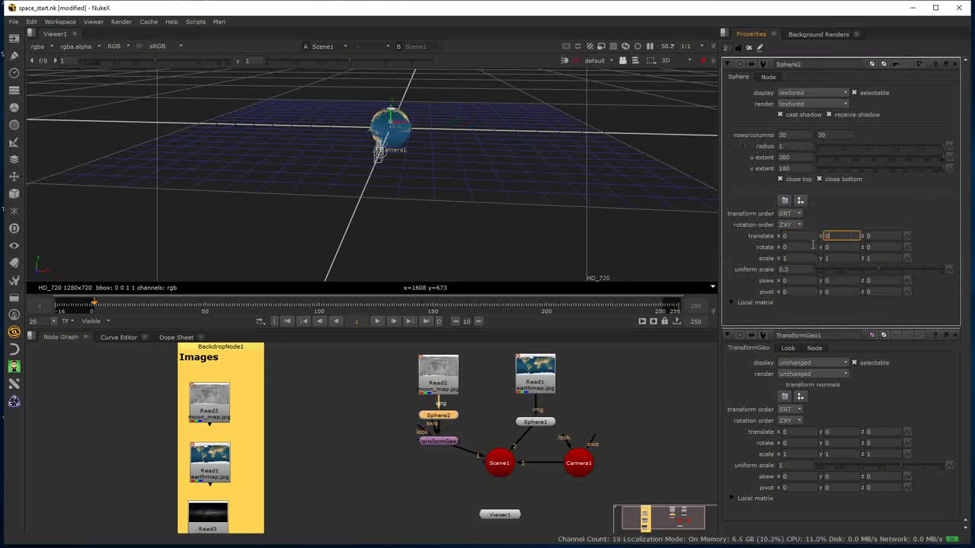
key(Return)
- Open TransformGeo1's properties and set its x translation to 3
double_click(430, 442)
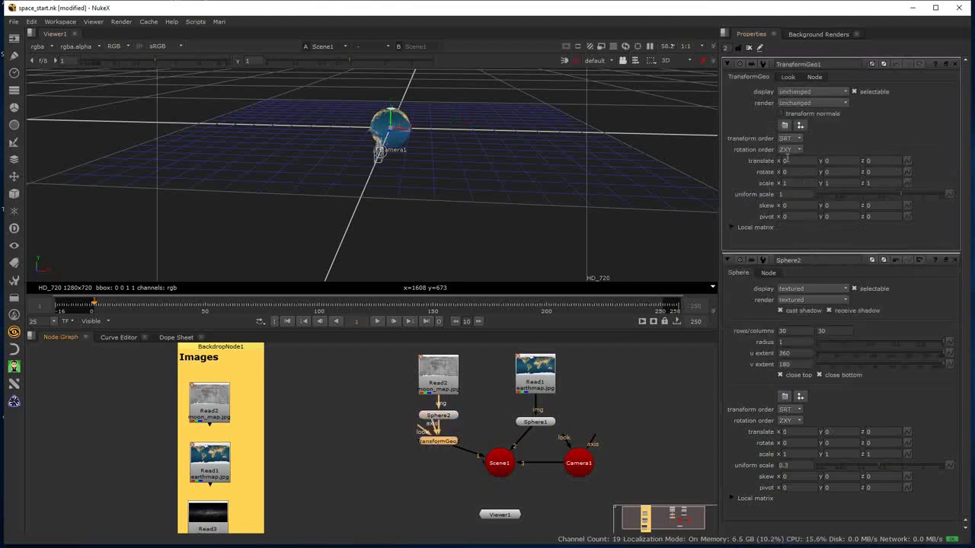
click(790, 161)
text(3)
key(Return)
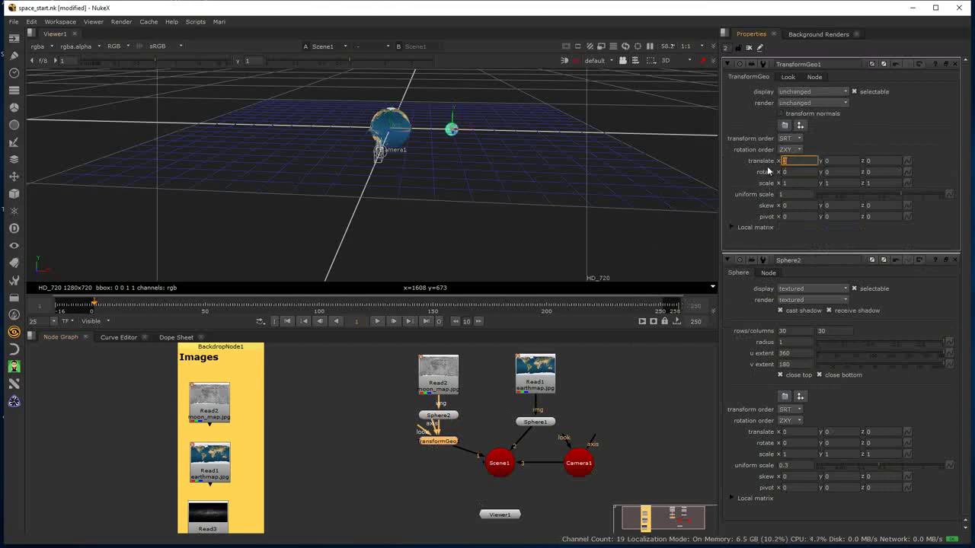
- Set TransformGeo1's translation to -3 in x and 0.3 in y
text(-3)
key(Return)
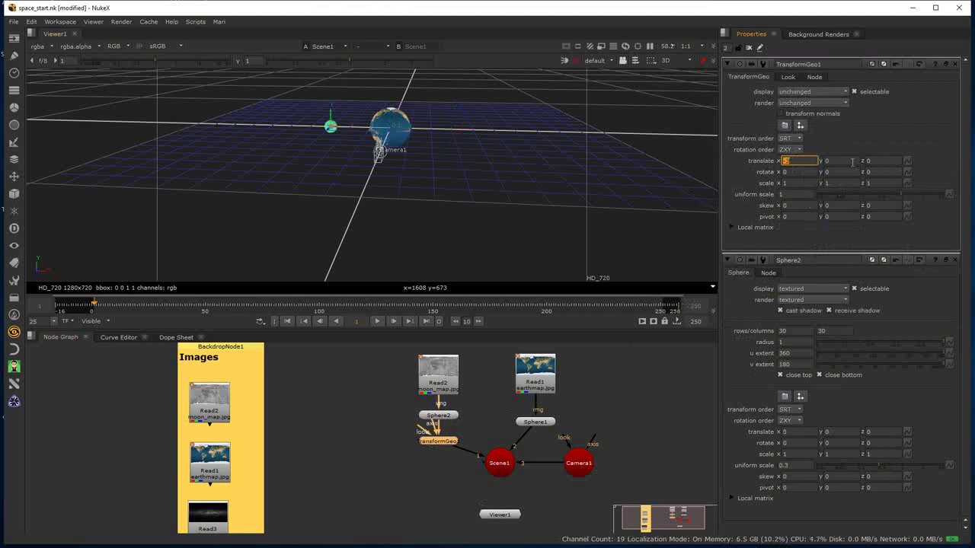
click(830, 161)
text(.5)
key(Return)
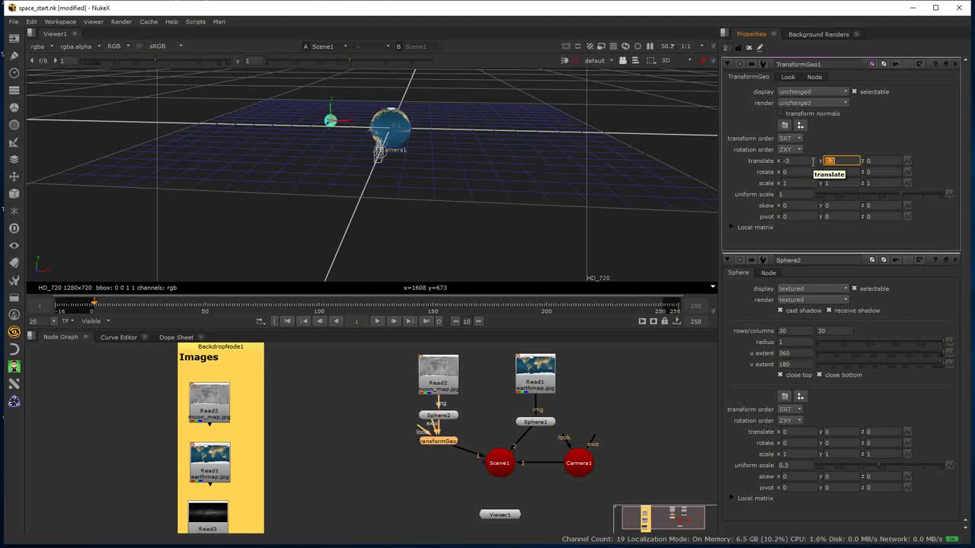
- Set Sphere2's uniform scale to 1
double_click(450, 416)
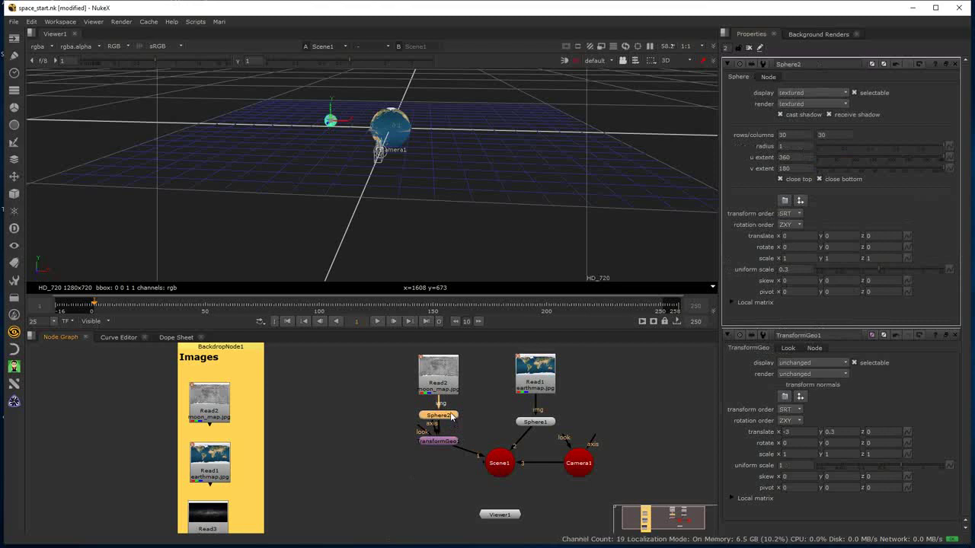
double_click(785, 268)
key(BackSpace)
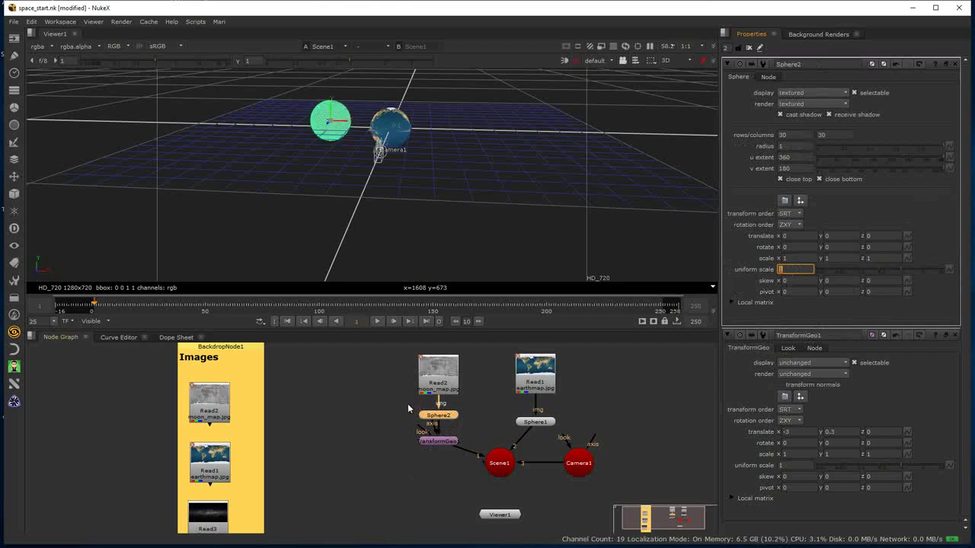
- Set TransformGeo1's uniform scale to 0.3 to shrink the moon
double_click(443, 444)
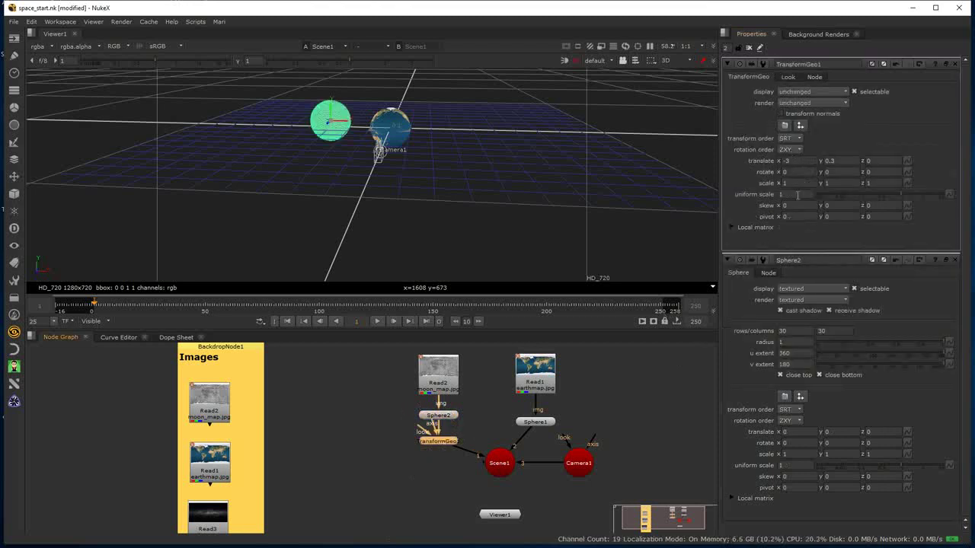
text(0.3)
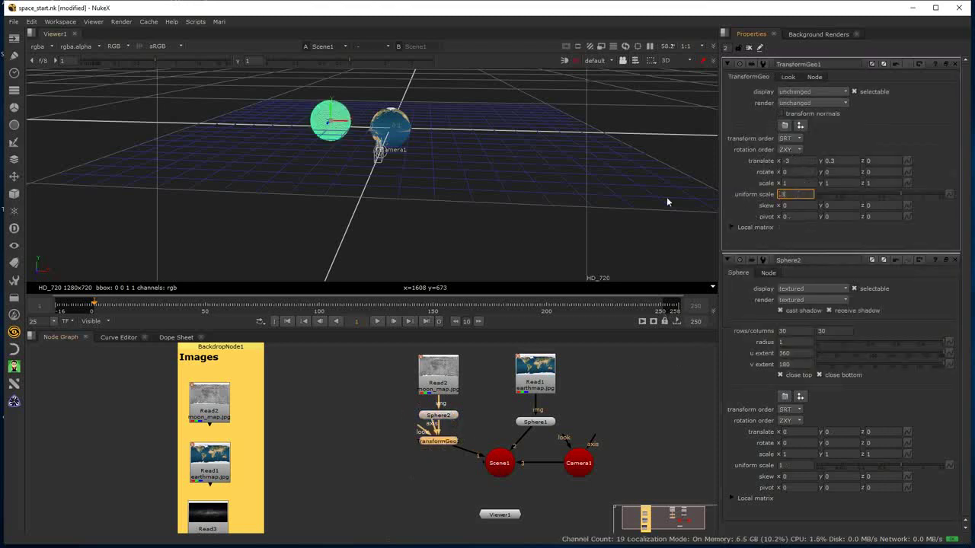
key(Return)
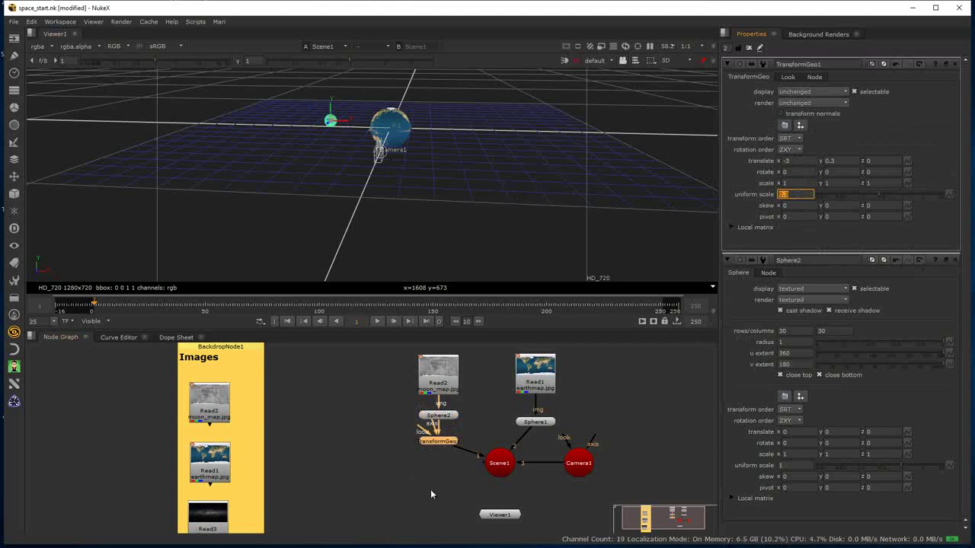
click(442, 442)
ctrl+alt+drag(494, 196, 407, 182)
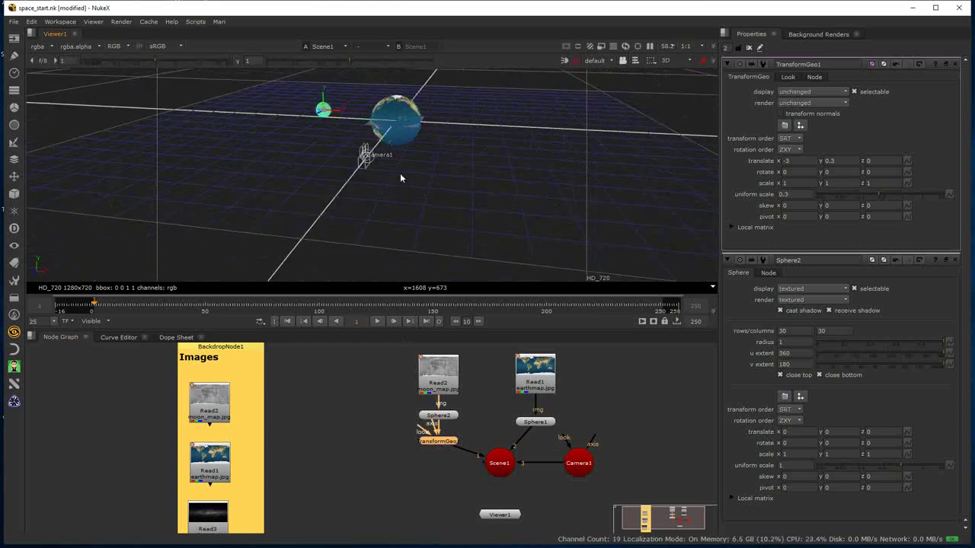
- Look through Camera1 in the 3D viewer with the view locked to the camera, and return to the default view
click(366, 156)
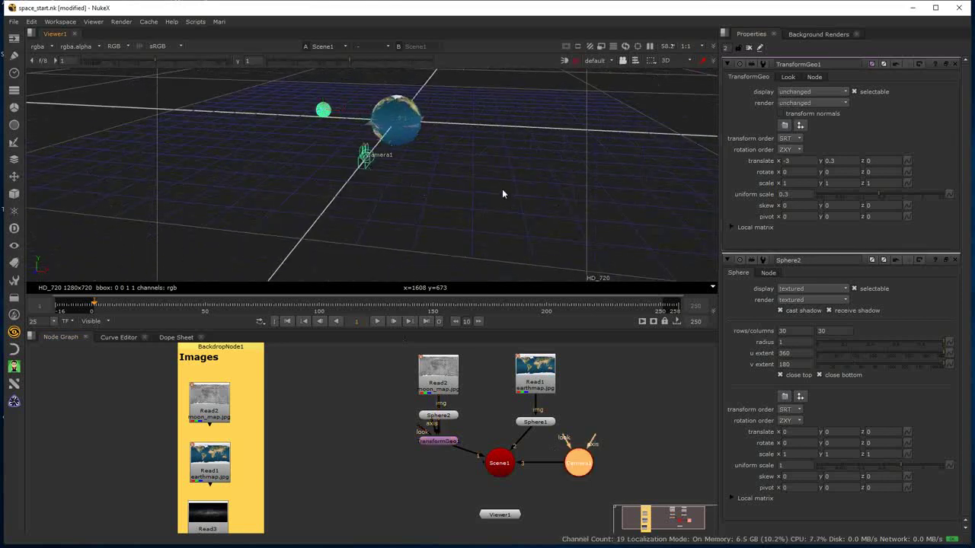
ctrl+alt+drag(546, 202, 399, 108)
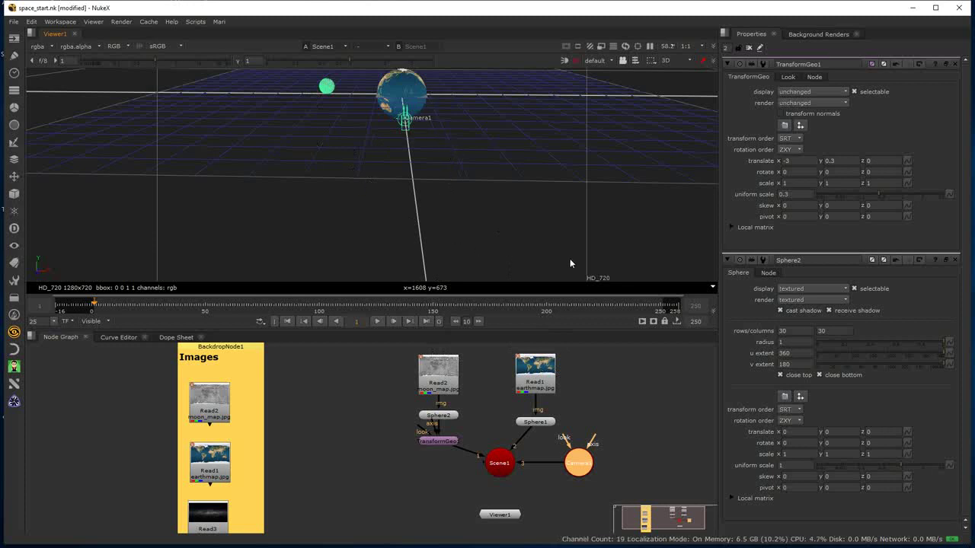
click(598, 61)
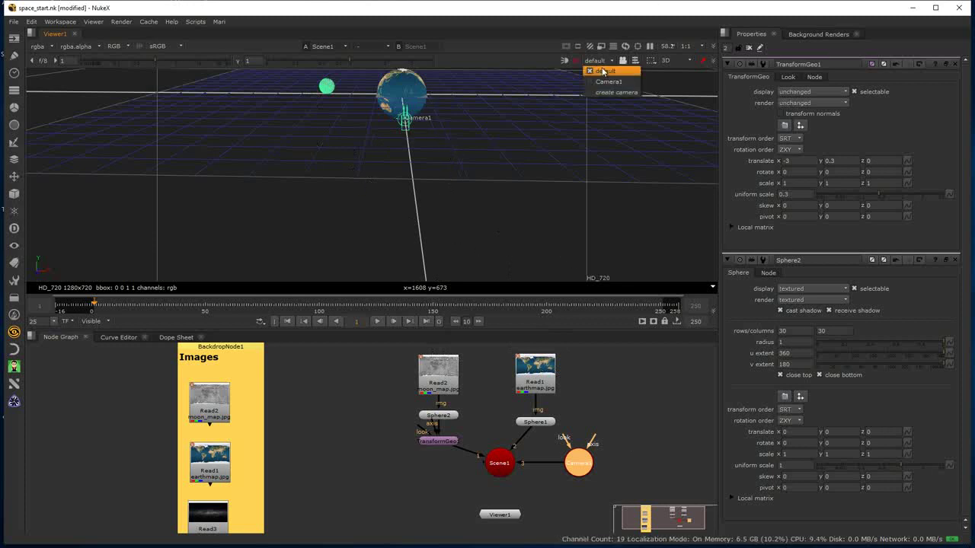
click(601, 81)
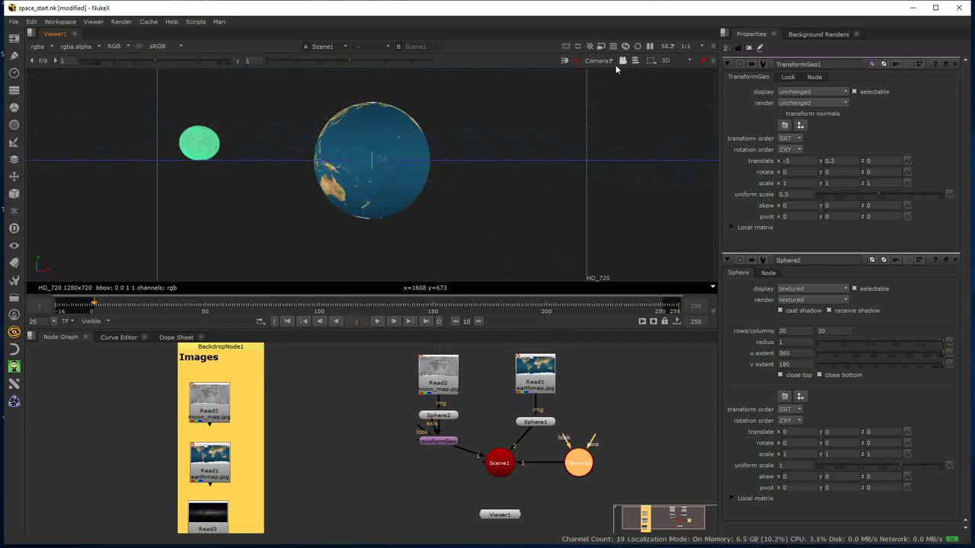
click(623, 61)
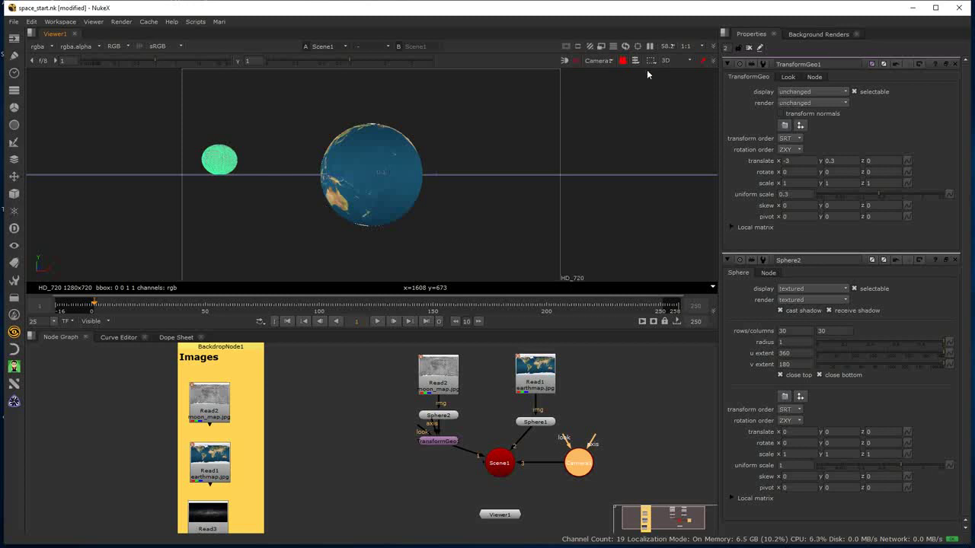
click(599, 60)
click(601, 79)
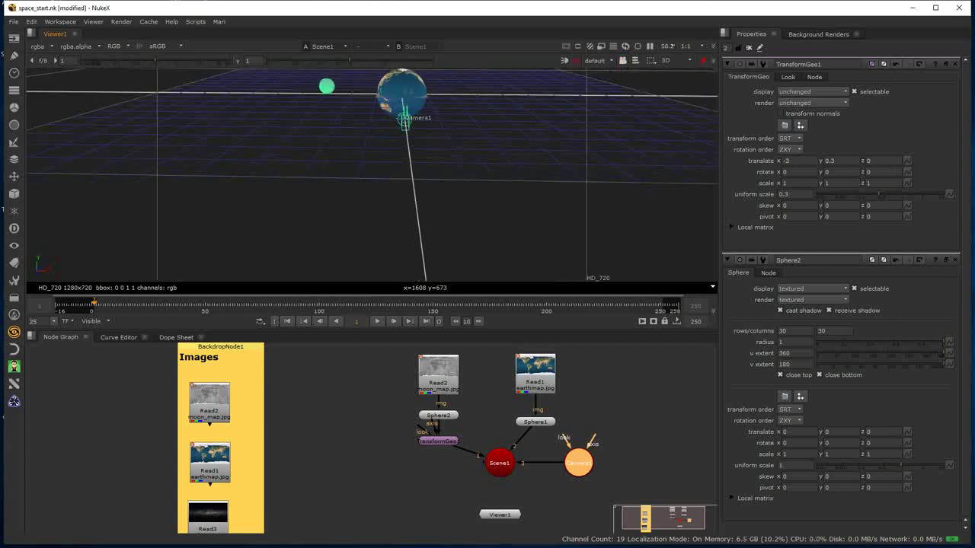
- Add an unconnected ScanlineRender node below Scene1 in the node graph
click(474, 503)
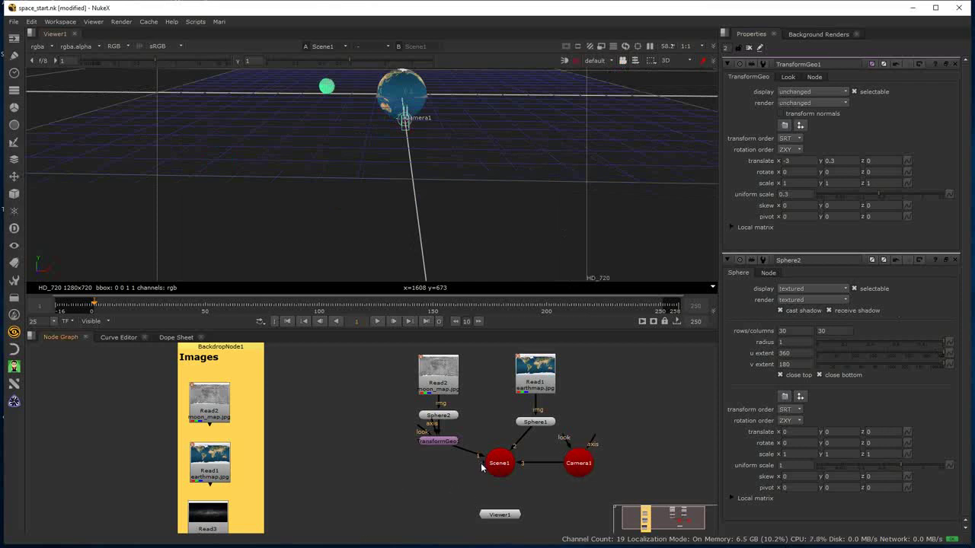
key(Tab)
text(sc)
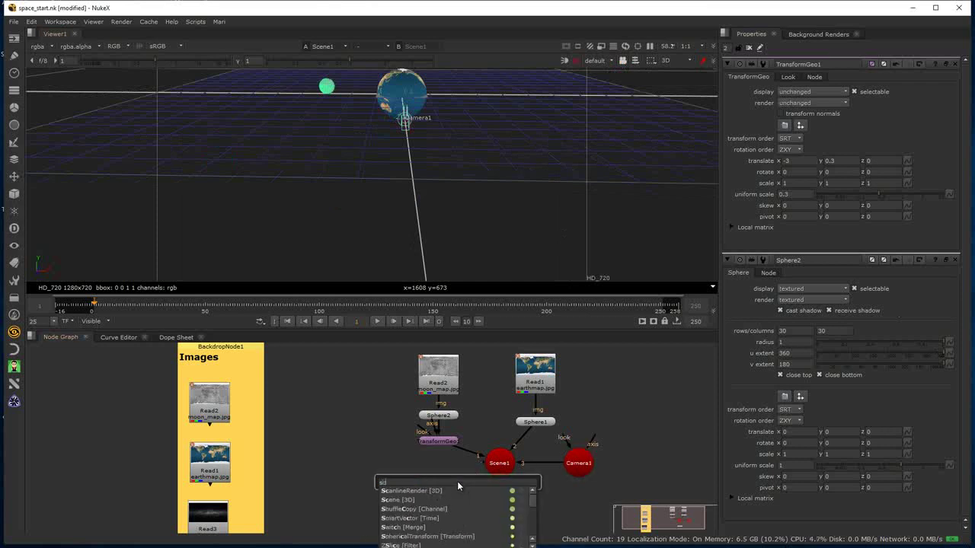
text(anl)
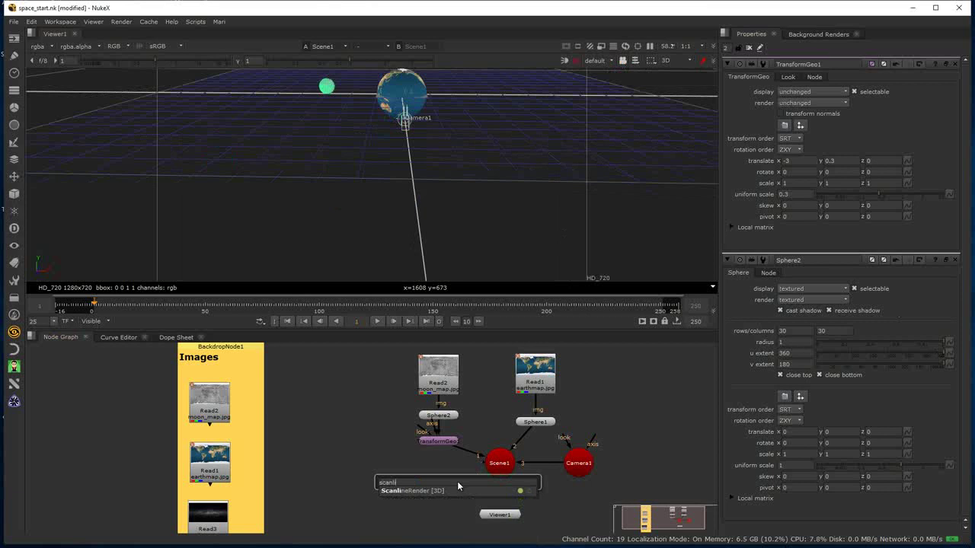
click(395, 491)
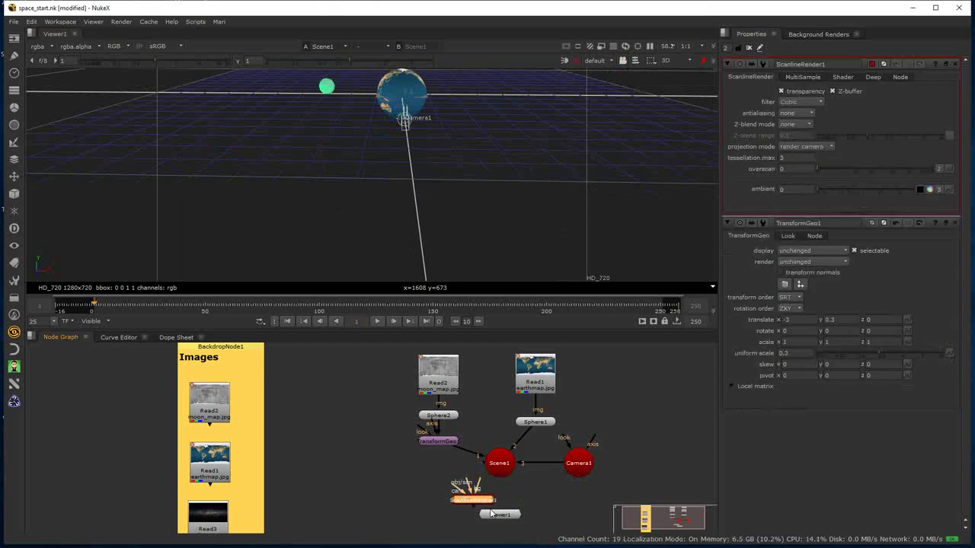
- Connect ScanlineRender1's obj/scn input to Scene1 and its cam input to Camera1, routing the camera connection through a dot
drag(476, 507, 498, 462)
drag(446, 489, 567, 463)
drag(462, 500, 579, 501)
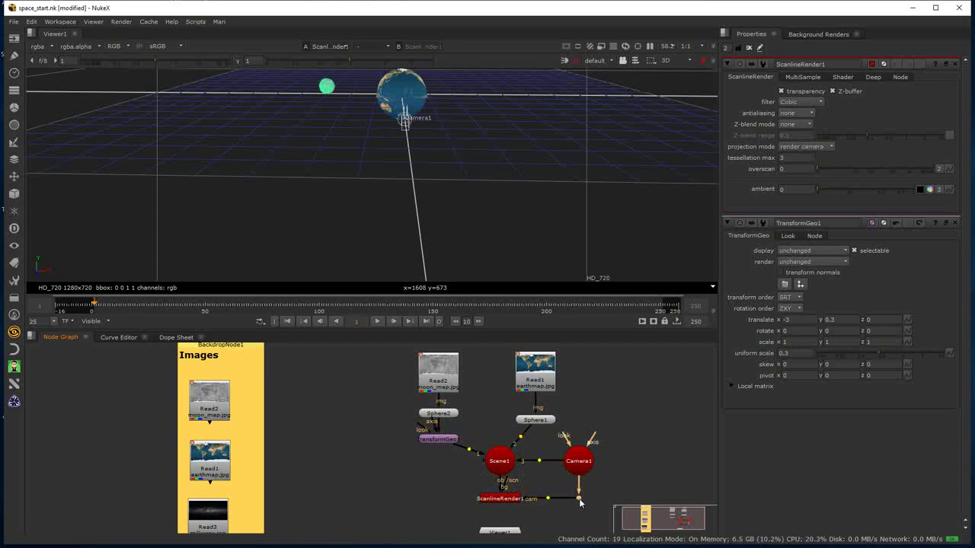
- Move the Viewer1 node clear of ScanlineRender1 and display the render in 2D view mode
click(504, 500)
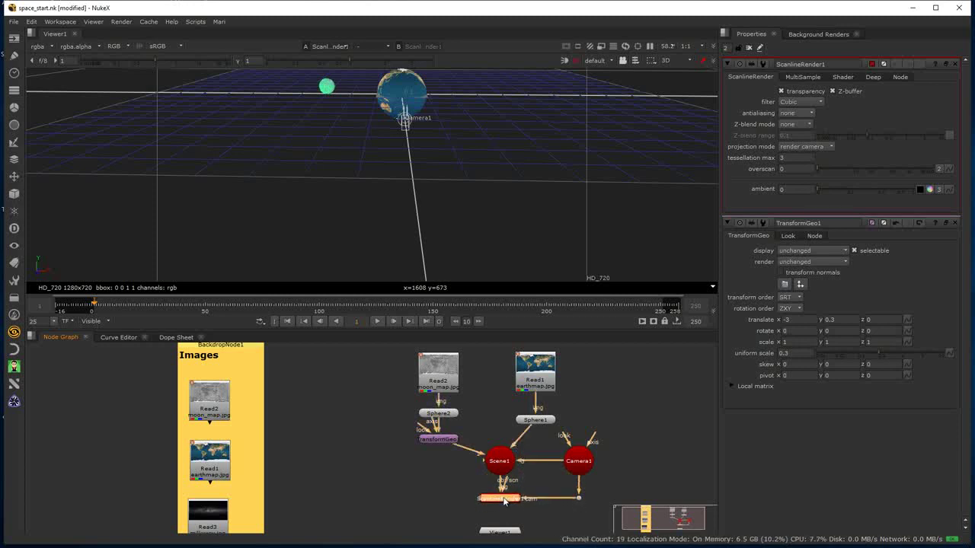
drag(509, 533, 509, 529)
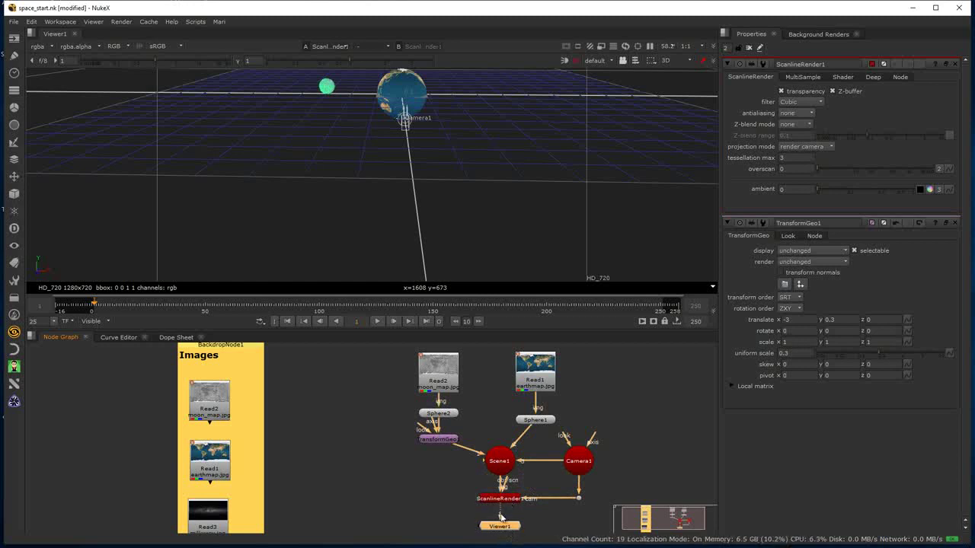
click(498, 499)
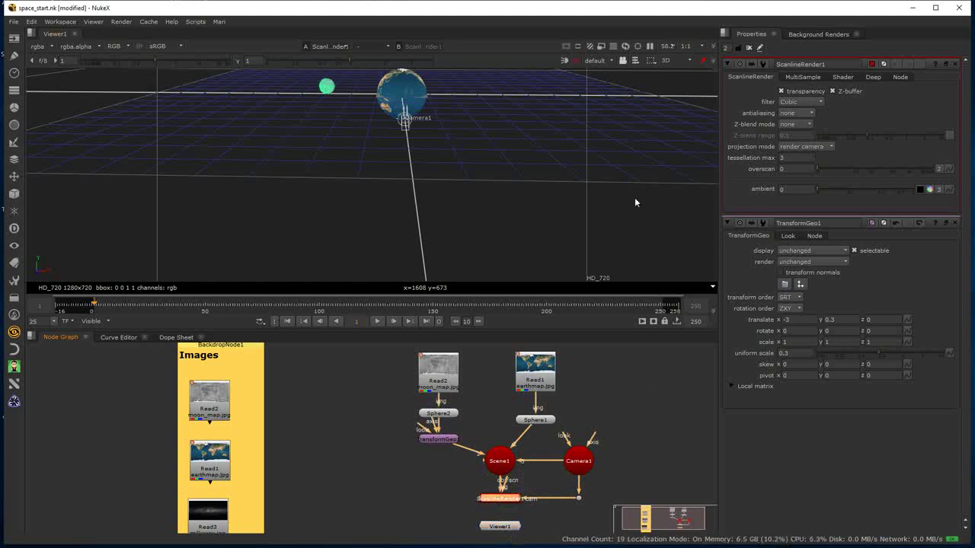
drag(515, 526, 461, 528)
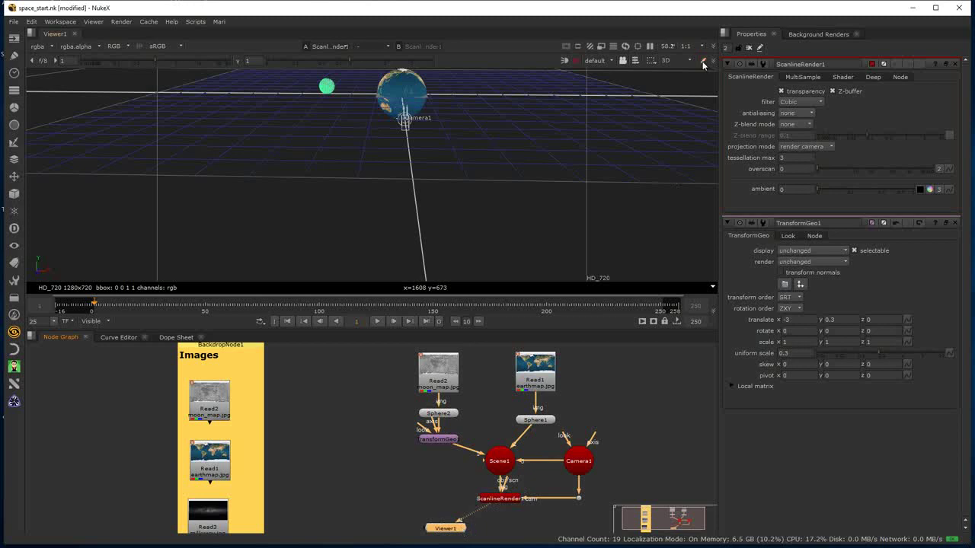
click(678, 63)
click(674, 72)
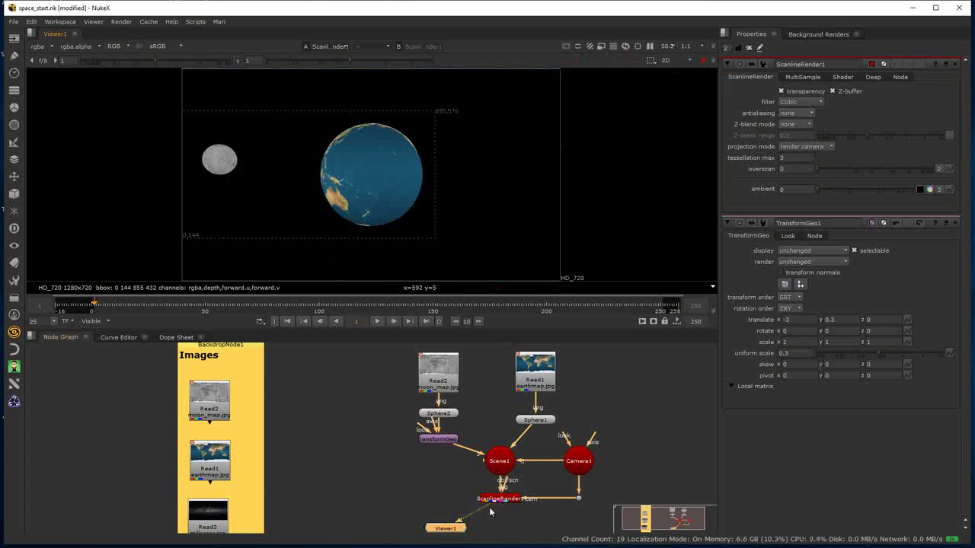
- Connect the viewer to Scene1 in 2D mode to compare it with the render, and reconnect it to ScanlineRender1
drag(485, 505, 499, 465)
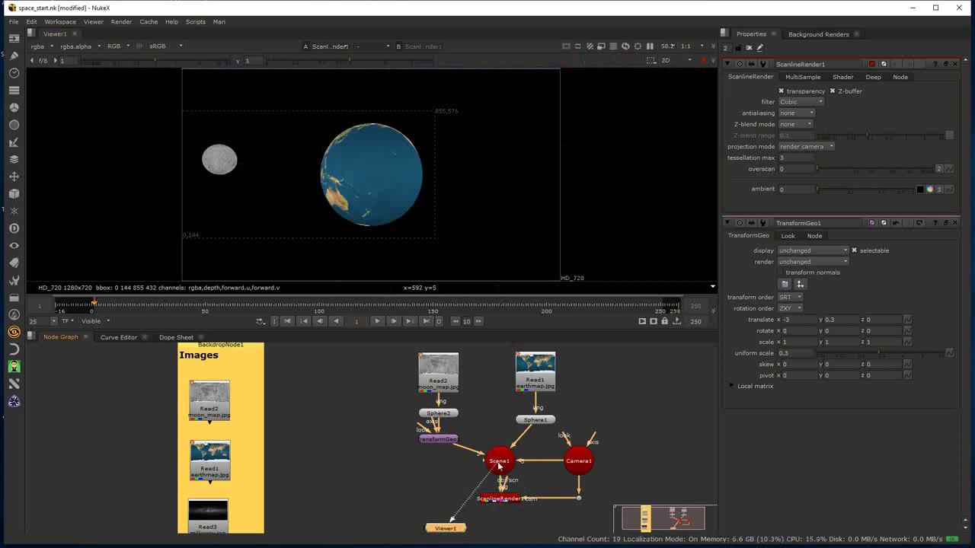
click(674, 61)
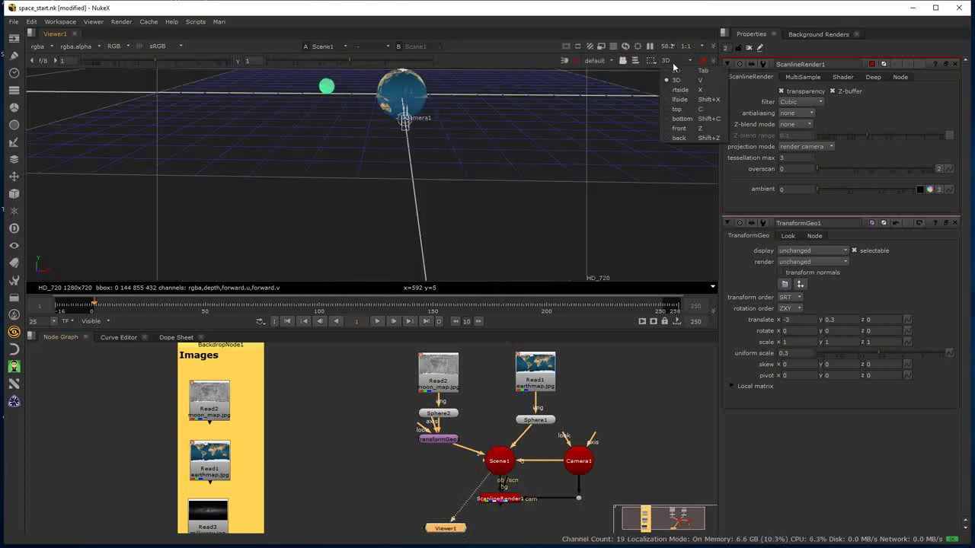
click(677, 71)
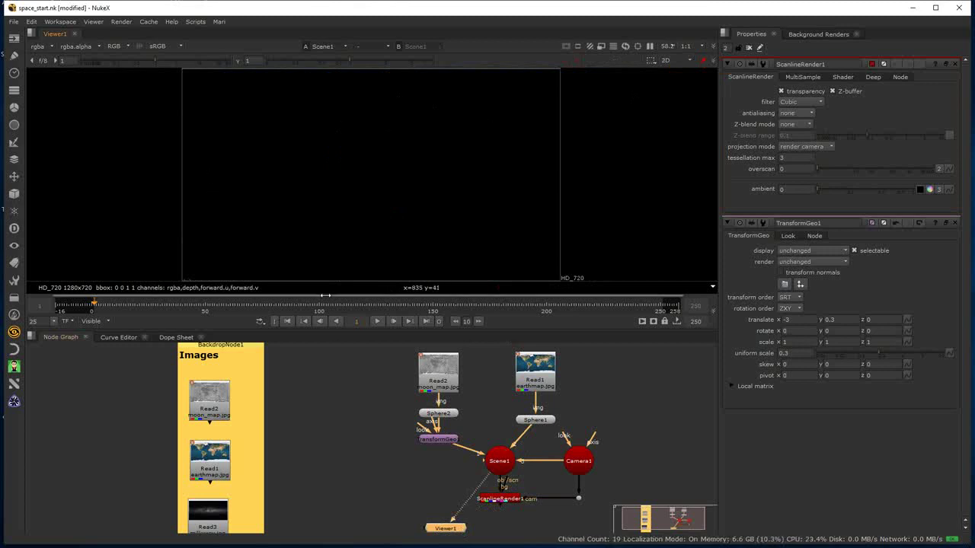
drag(445, 529, 435, 523)
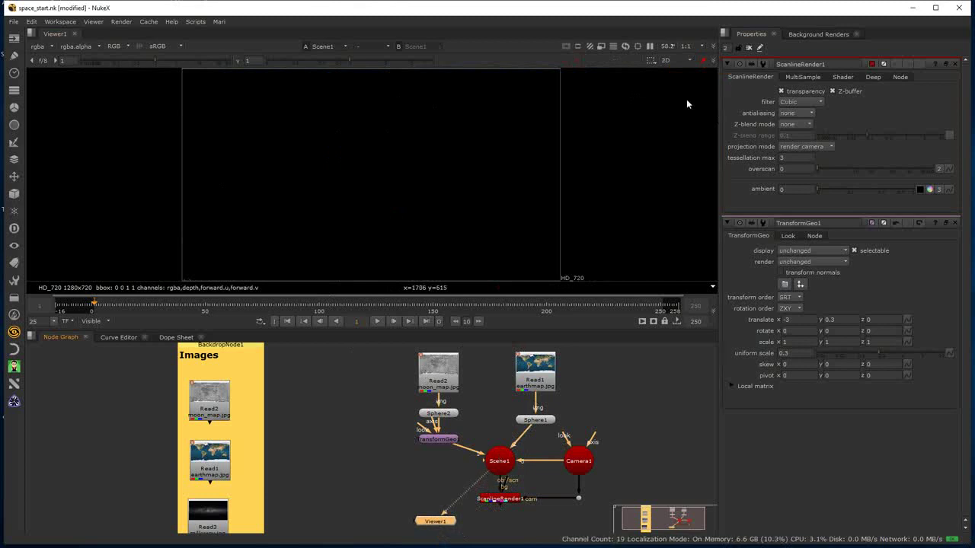
click(495, 467)
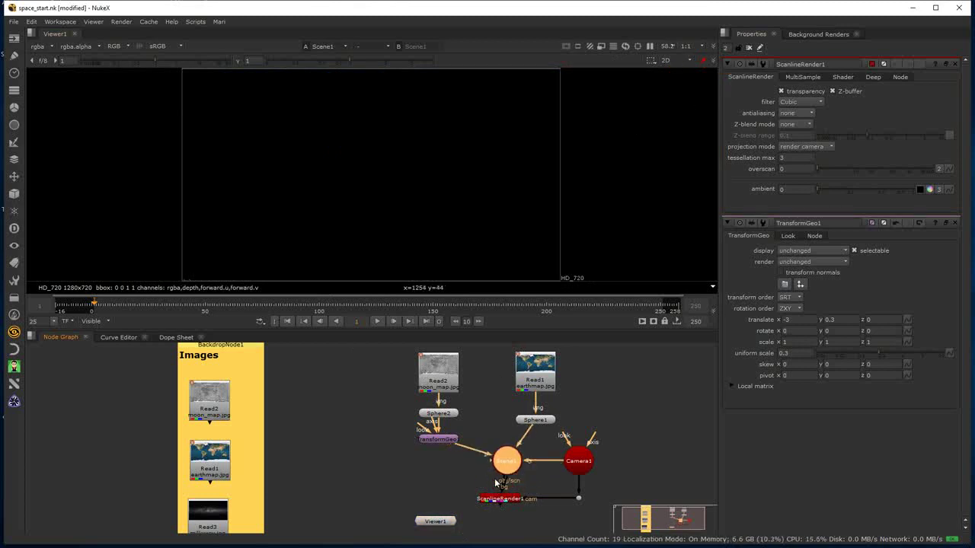
drag(453, 517, 423, 510)
drag(491, 500, 511, 528)
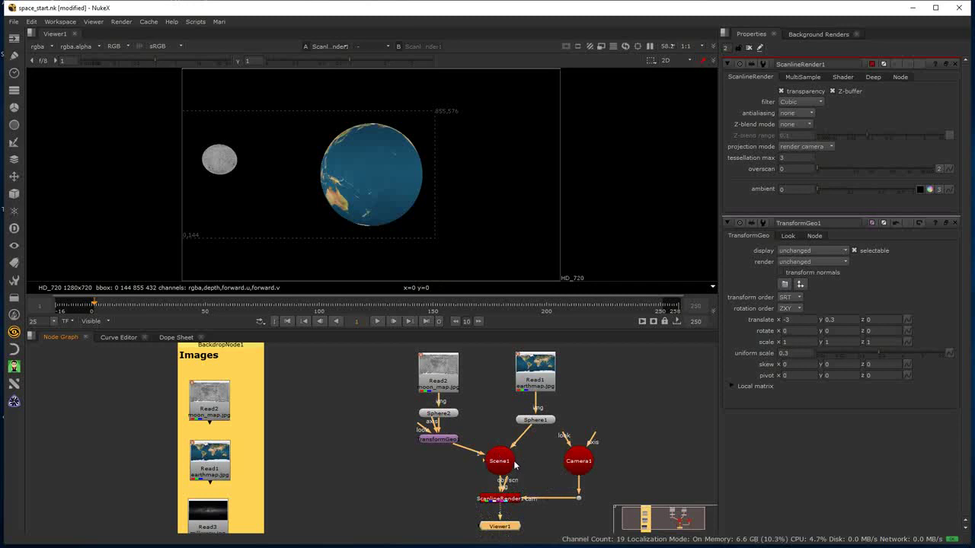
- Reconnect Scene1's free input to Camera1 and leave ScanlineRender1 selected
drag(486, 463, 580, 467)
drag(502, 487, 484, 501)
click(485, 499)
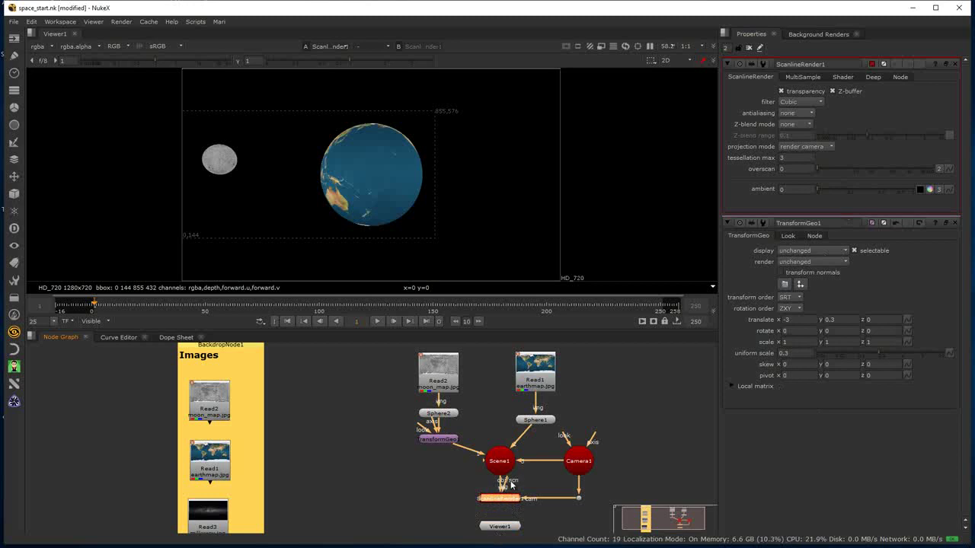
click(412, 492)
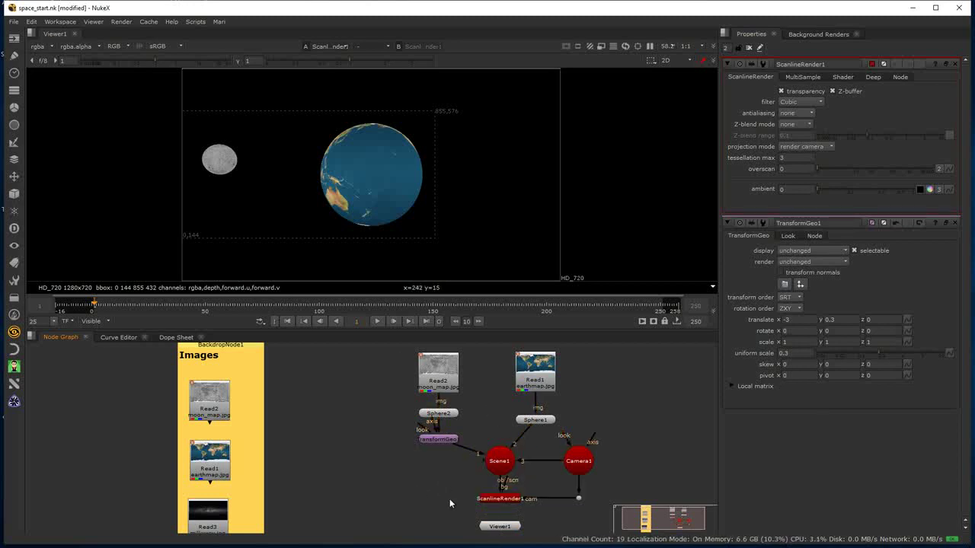
click(491, 499)
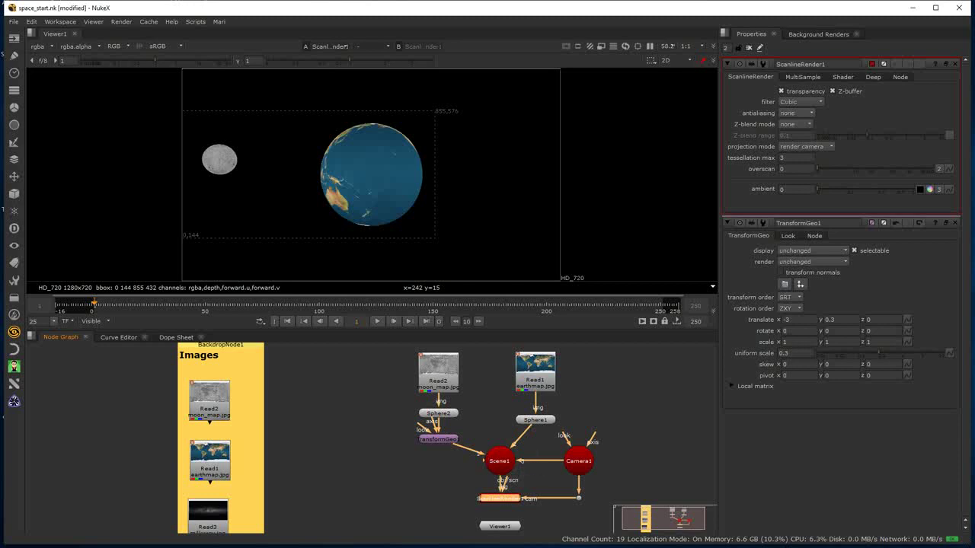
- Close all open node properties and move Read1 and Sphere1 upward to make room above Scene1
click(749, 48)
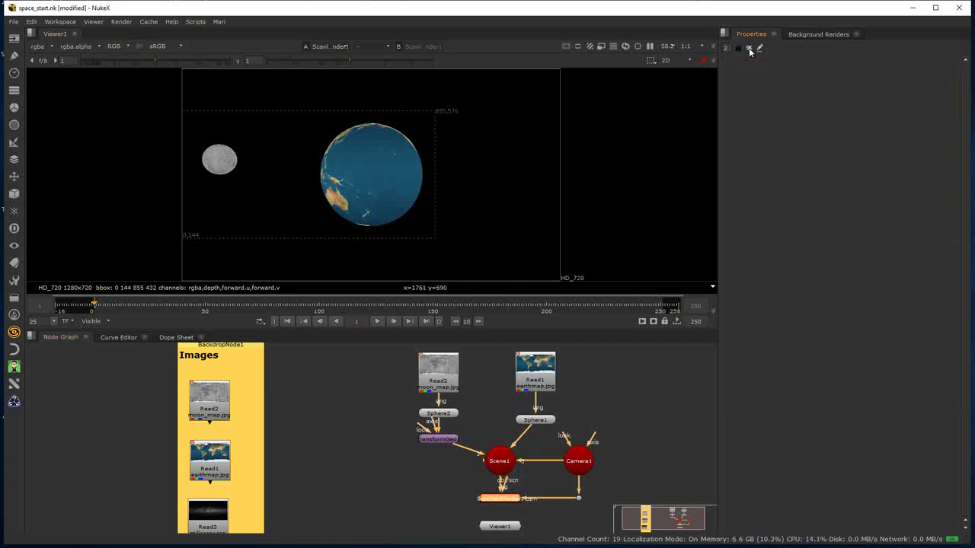
click(536, 420)
drag(536, 422, 536, 405)
click(536, 369)
drag(527, 358, 527, 349)
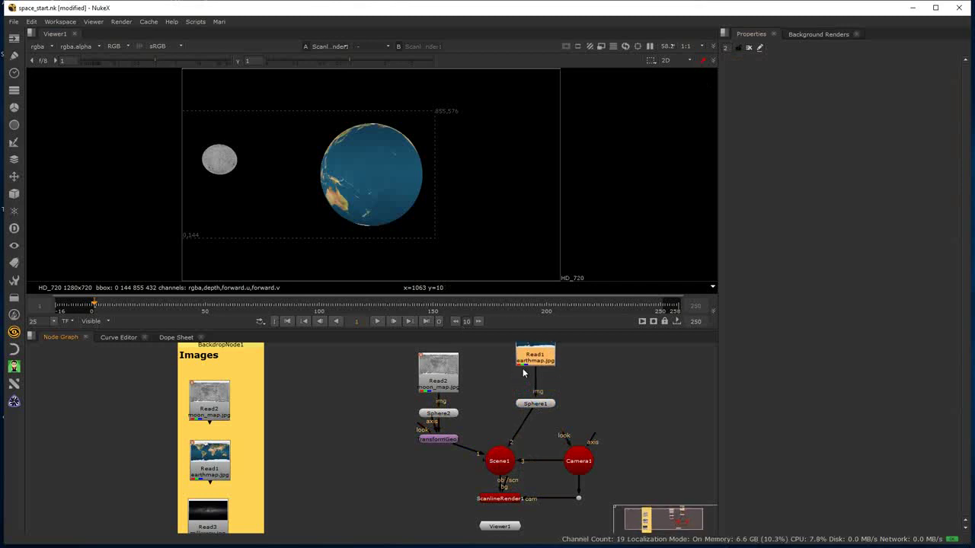
drag(533, 404, 533, 391)
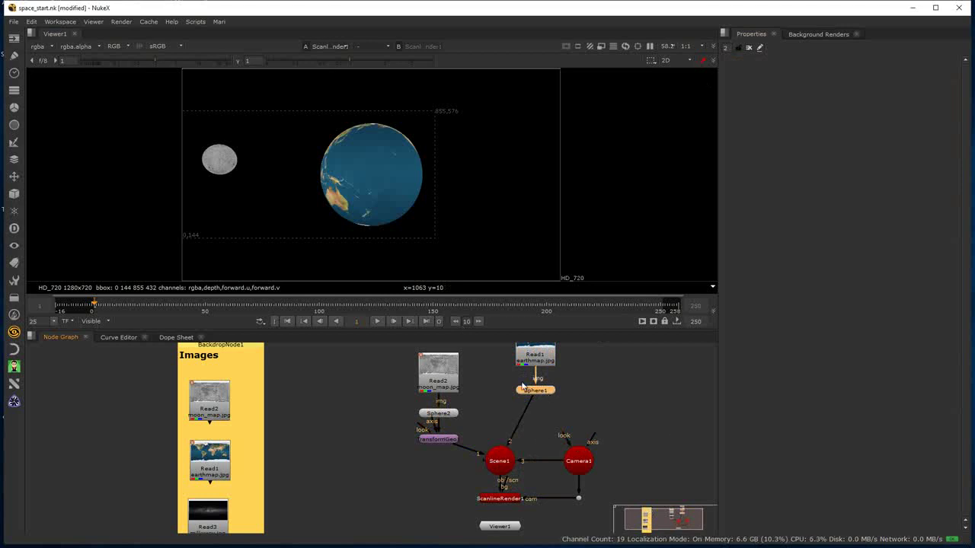
- Insert a TransformGeo node between Sphere1 and Scene1 for the earth
key(Tab)
text(trans)
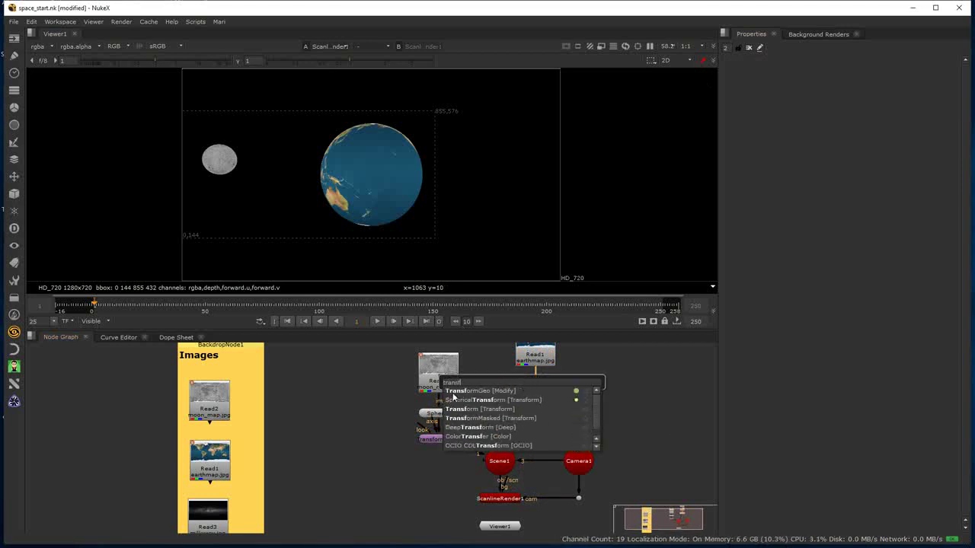
key(Escape)
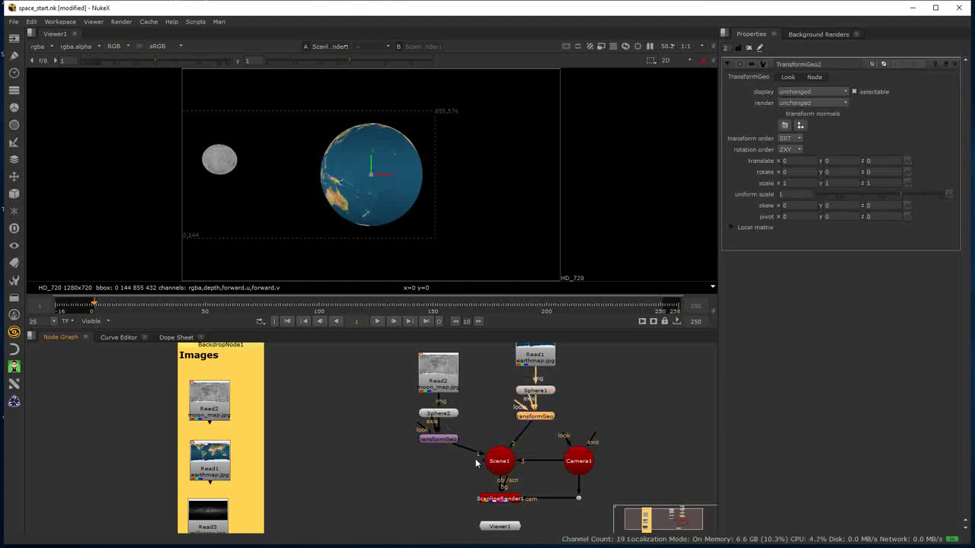
drag(533, 420, 532, 421)
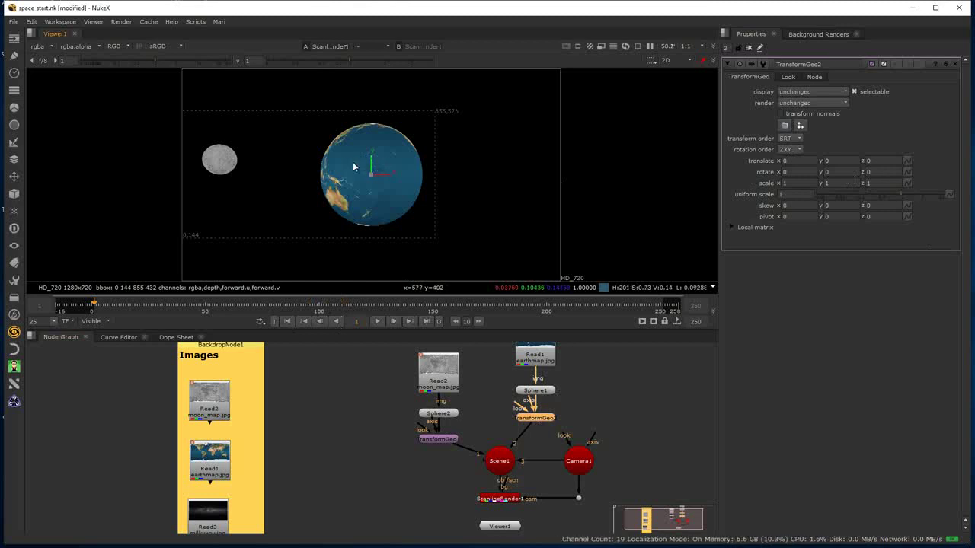
- Animate TransformGeo2's y rotation with keyframes of 0 at frame 1 and 70 at frame 250
right_click(832, 174)
click(851, 180)
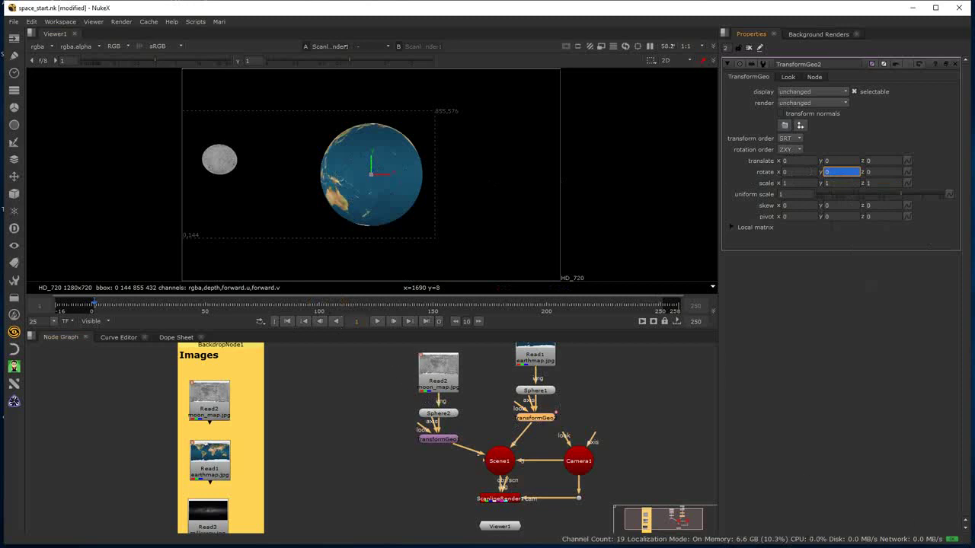
click(424, 320)
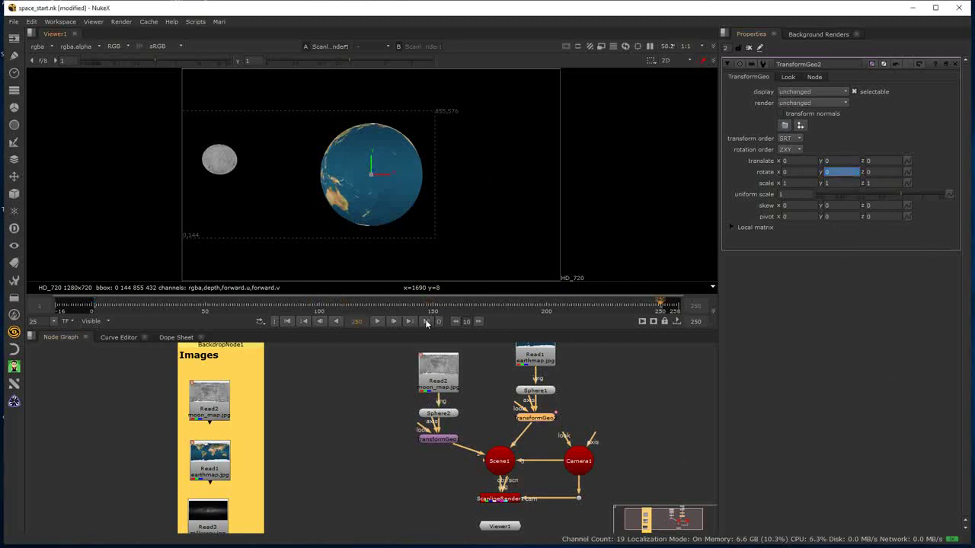
click(837, 172)
text(70)
key(Return)
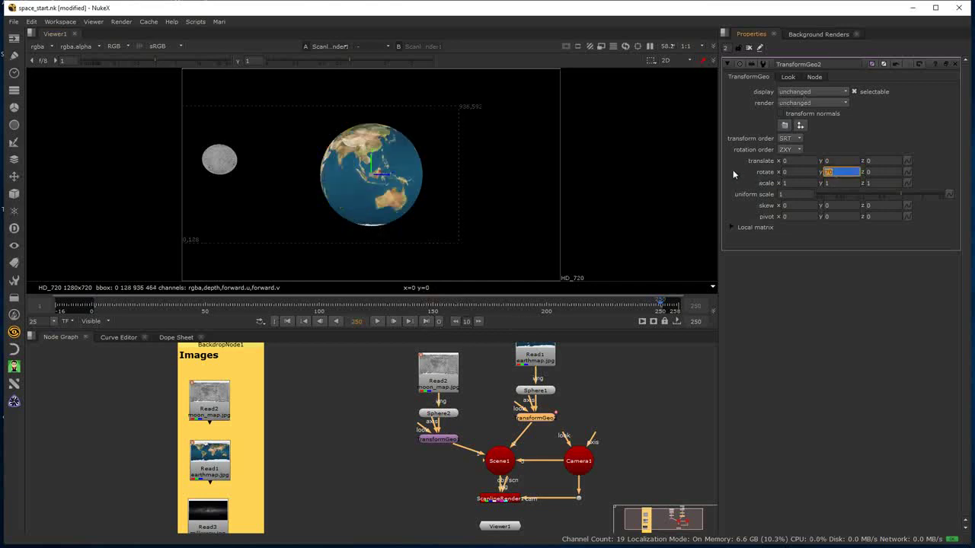
- Play the earth's rotation animation from the first frame
click(286, 321)
click(377, 322)
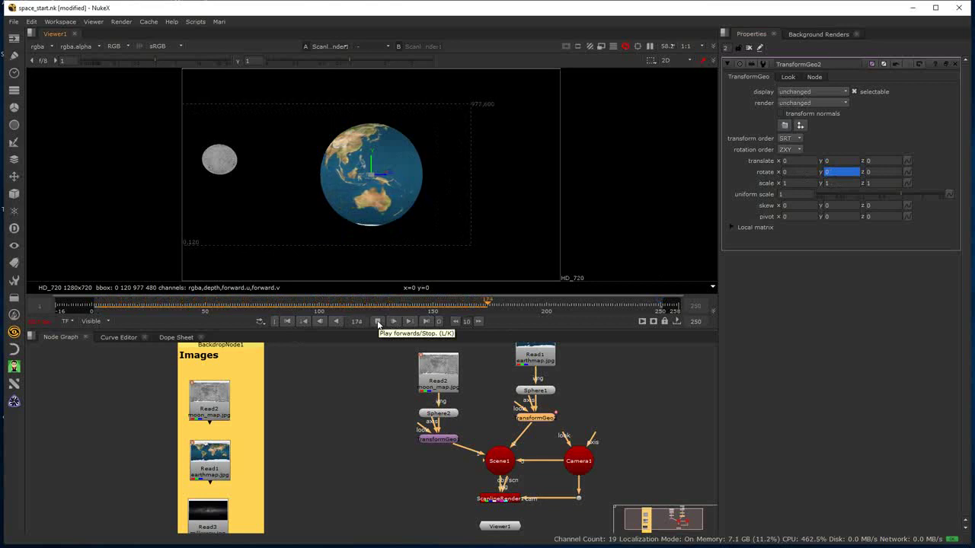
- Stop the playback and multiply TransformGeo2's y rotation at frame 250 by 5, giving 350
click(376, 320)
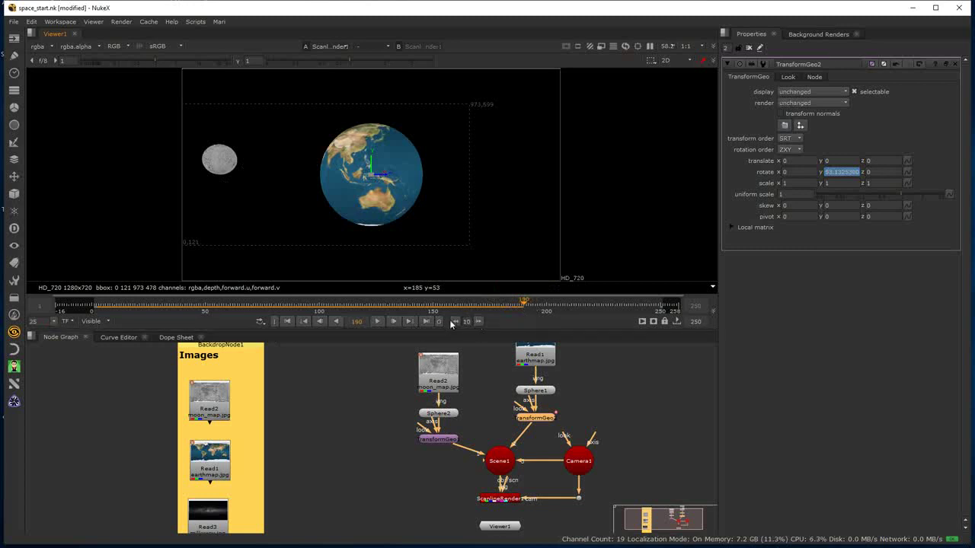
click(426, 321)
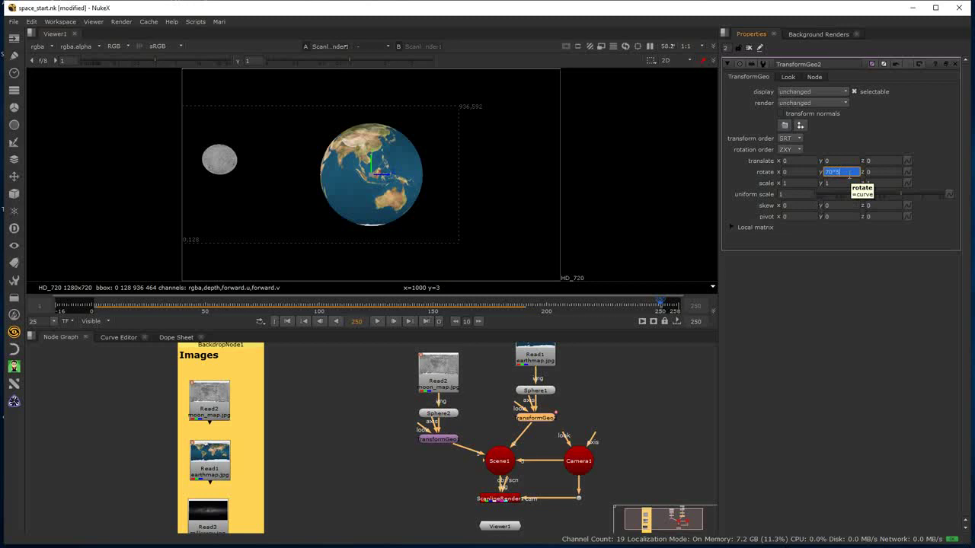
key(Return)
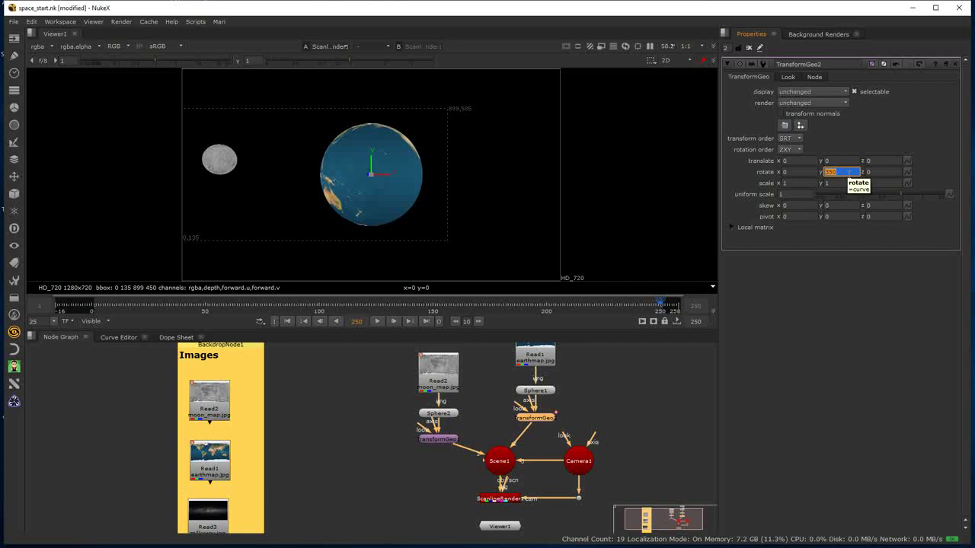
- Play the faster earth rotation from the first frame, stop it, and return to frame 1
click(287, 321)
click(376, 321)
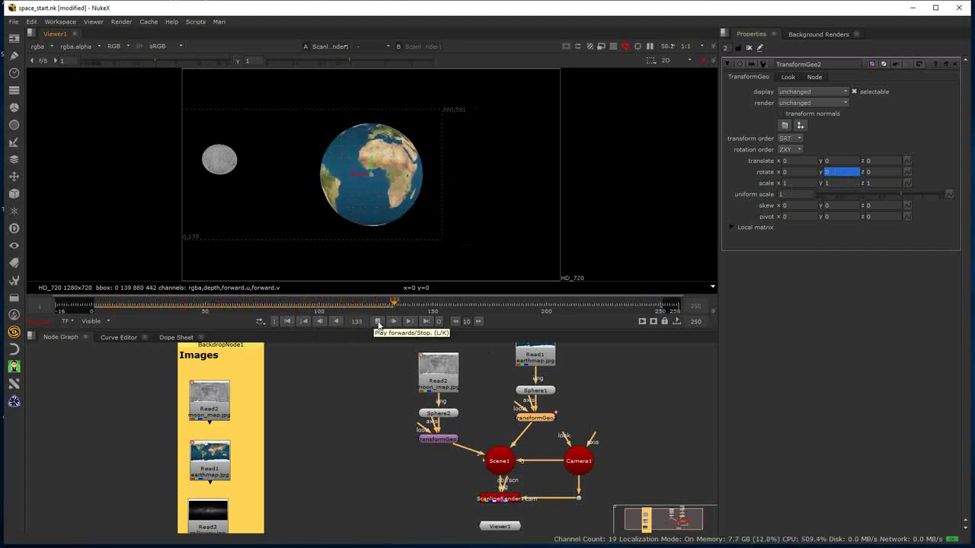
click(378, 322)
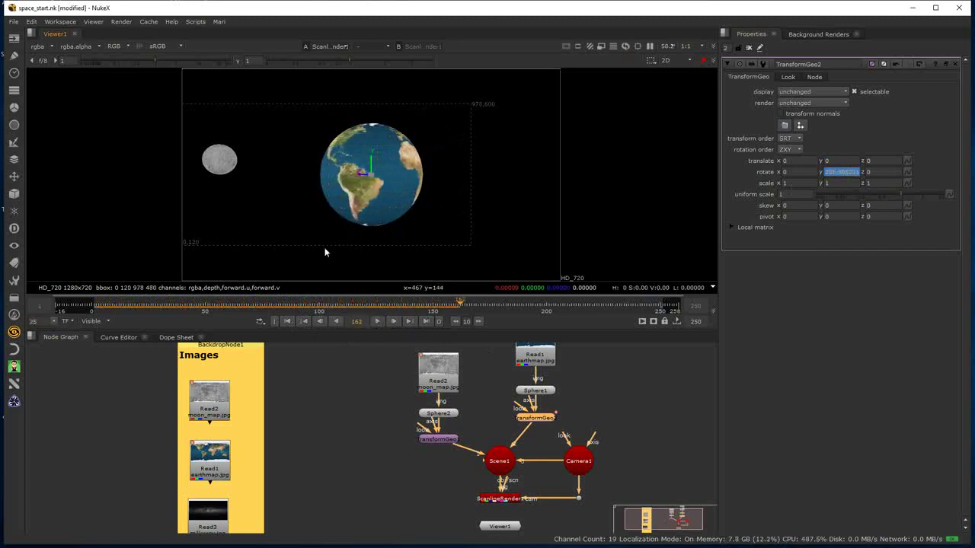
click(286, 321)
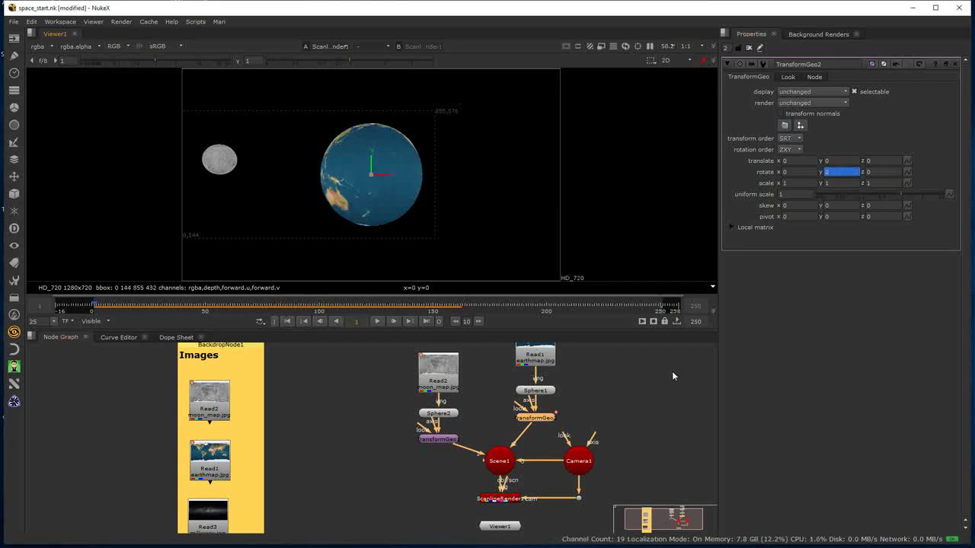
- Copy the rotation animation from the earth's TransformGeo2
click(907, 172)
mouse_move(911, 255)
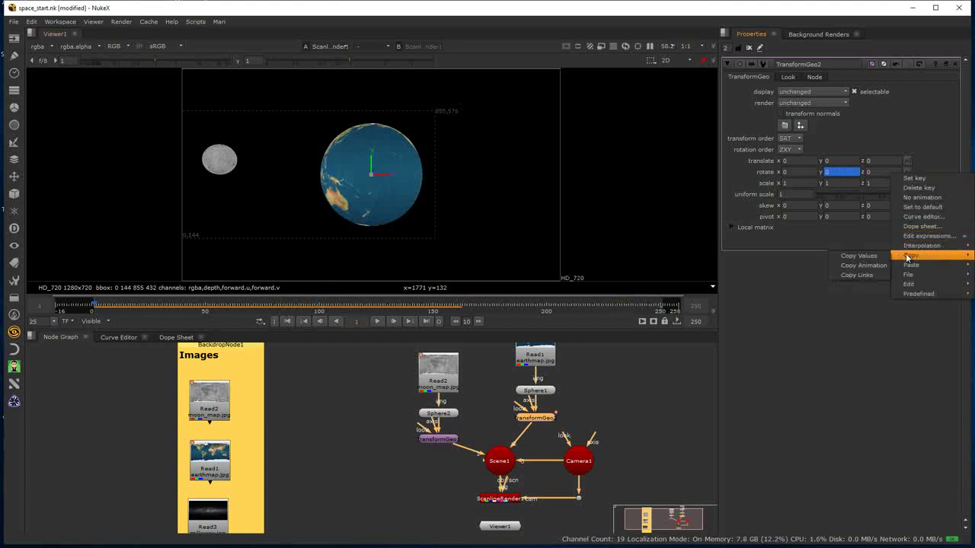
click(866, 266)
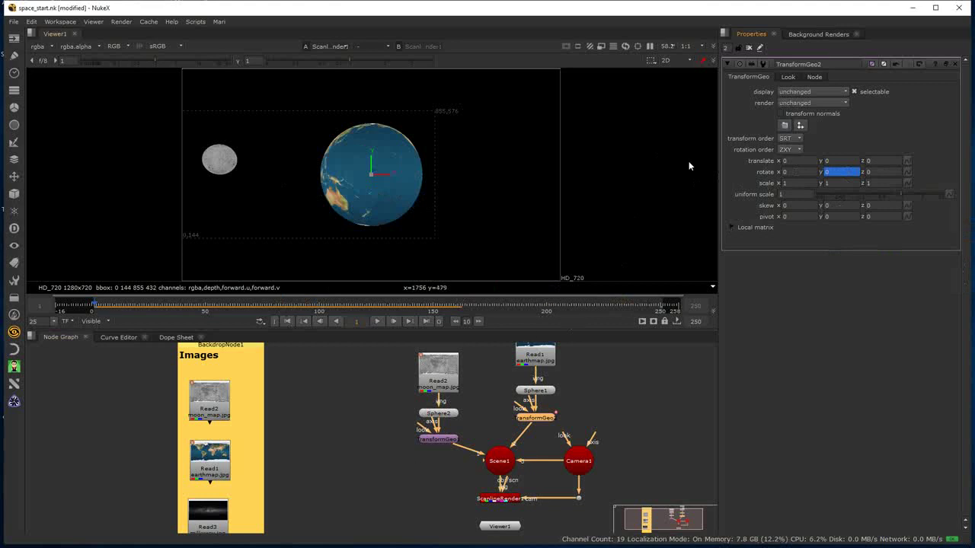
- Move the moon's Read2, Sphere2 and TransformGeo1 nodes up together to make room above Scene1
click(443, 412)
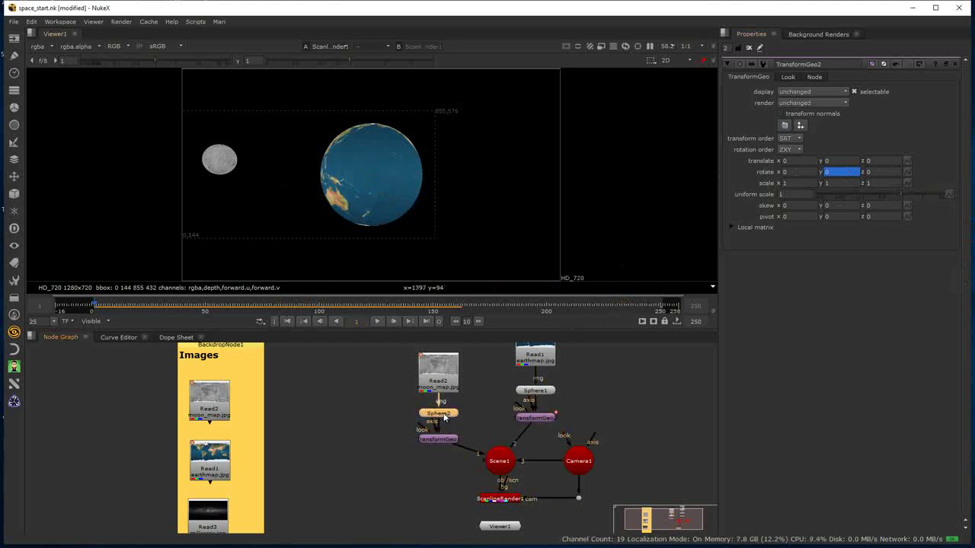
drag(434, 444, 390, 348)
drag(430, 385, 427, 366)
click(340, 399)
- Insert another TransformGeo node between the moon's TransformGeo1 and Scene1, placed just below TransformGeo1
click(435, 419)
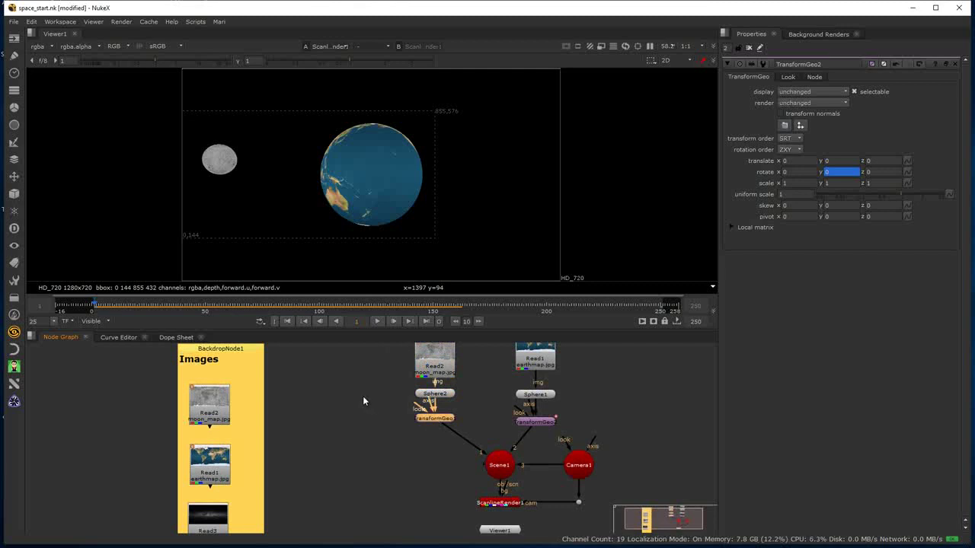
key(Tab)
text(transf)
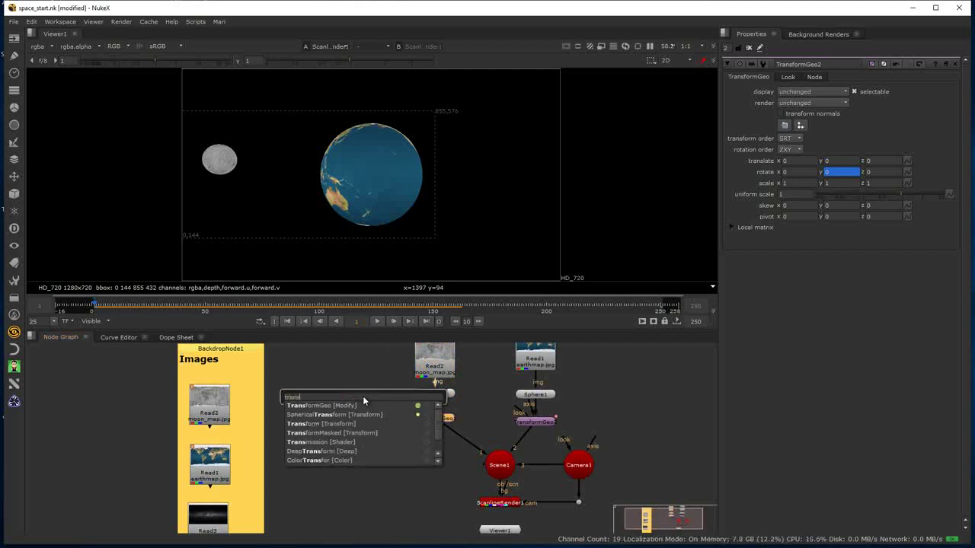
click(350, 405)
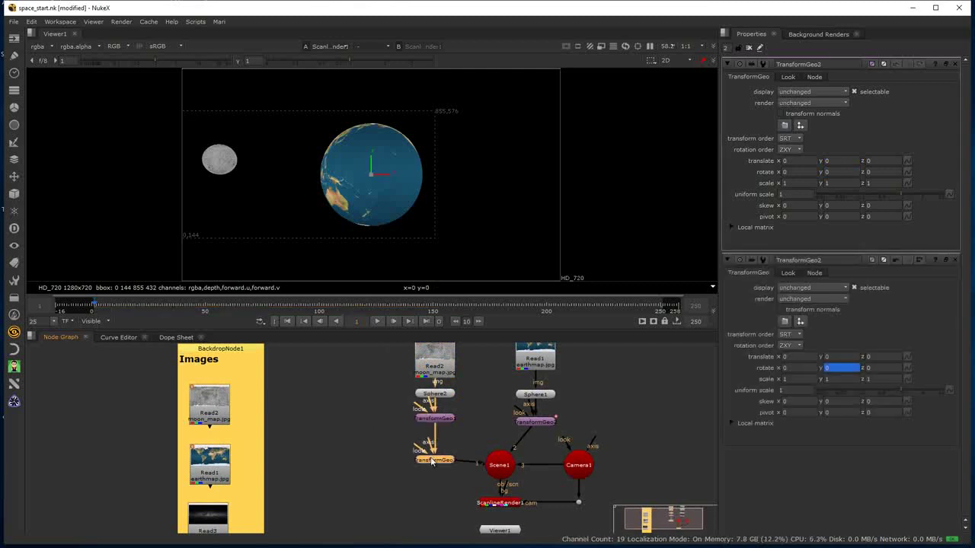
drag(432, 460, 433, 439)
- Paste the copied animation as absolute onto TransformGeo3's rotation and play the result
click(908, 172)
mouse_move(906, 266)
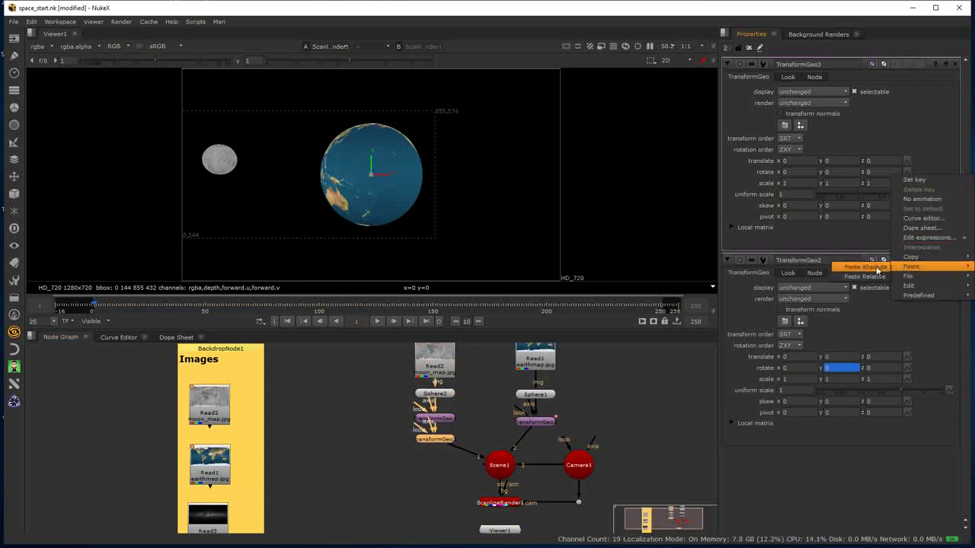
click(875, 267)
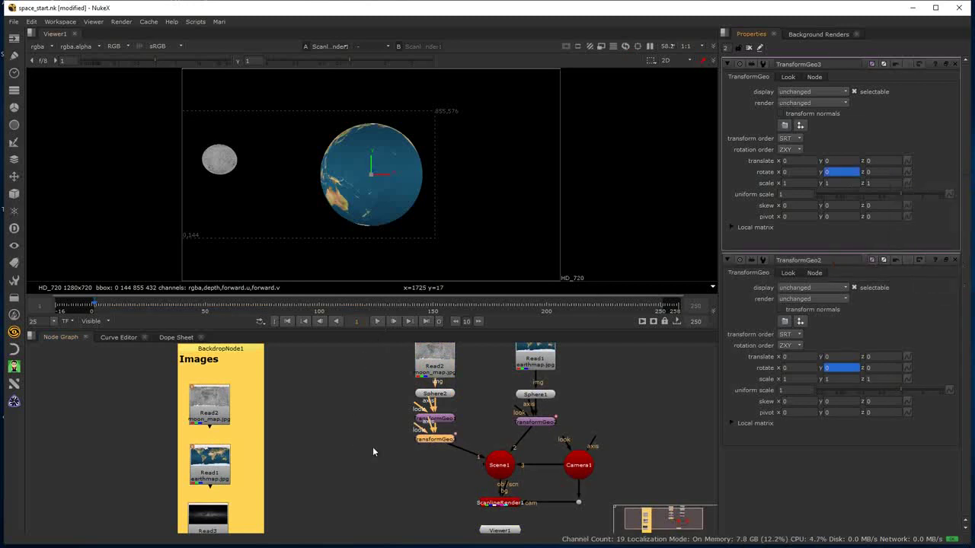
click(376, 322)
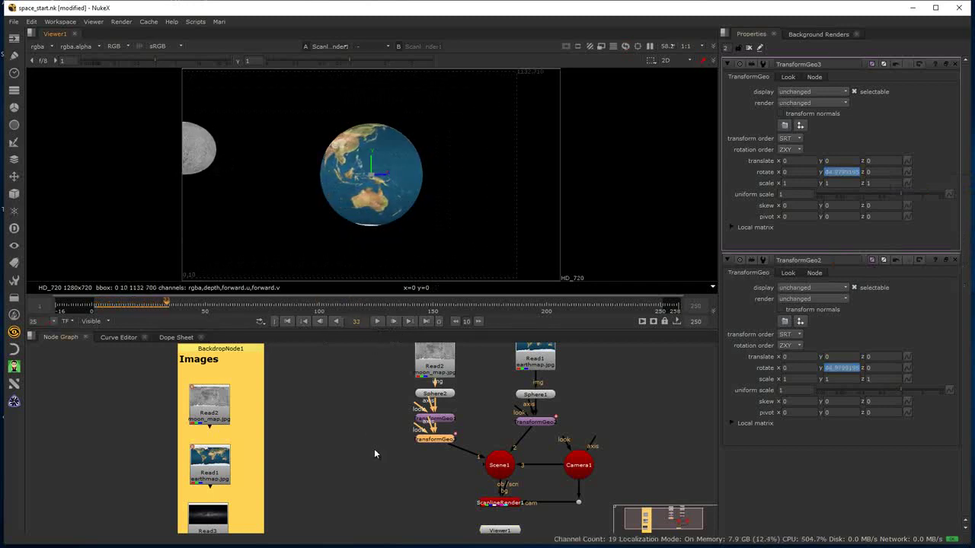
- Delete the additional TransformGeo3 node from the moon's branch
drag(417, 439, 418, 441)
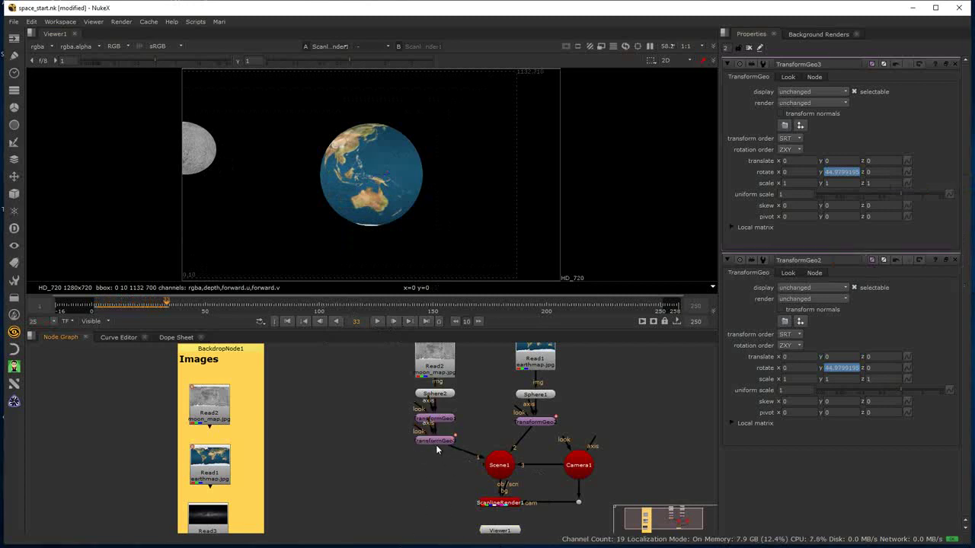
key(Delete)
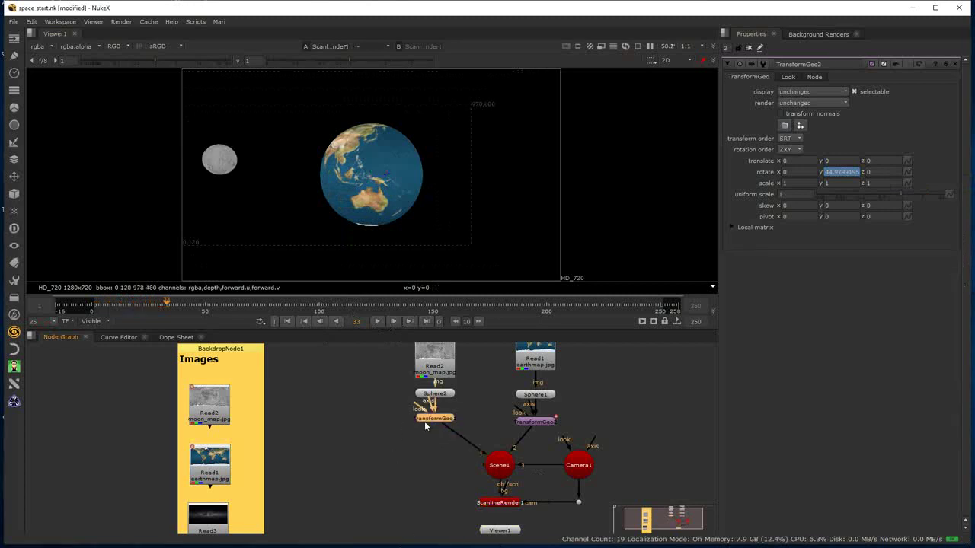
- Open the moon's TransformGeo1 and paste the copied animation onto its rotation using Paste Relative
double_click(432, 418)
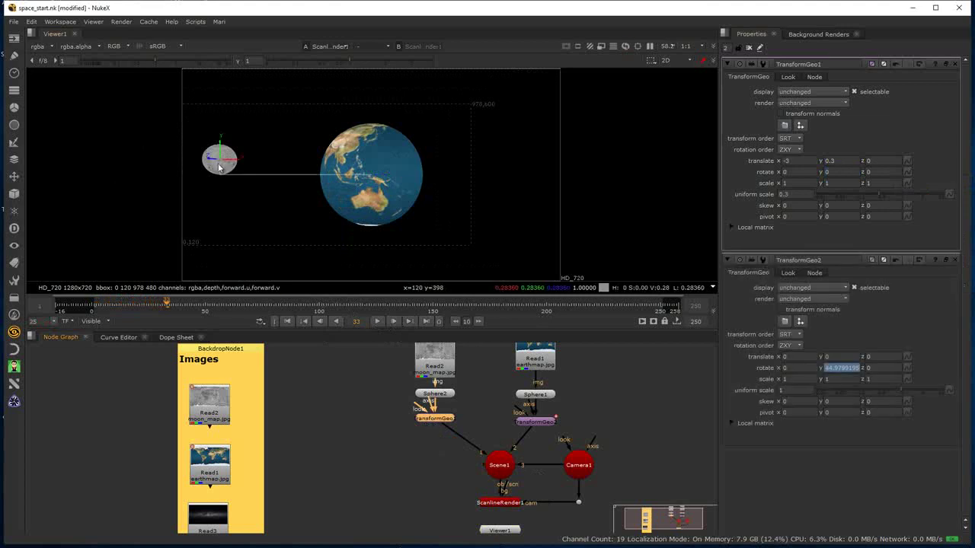
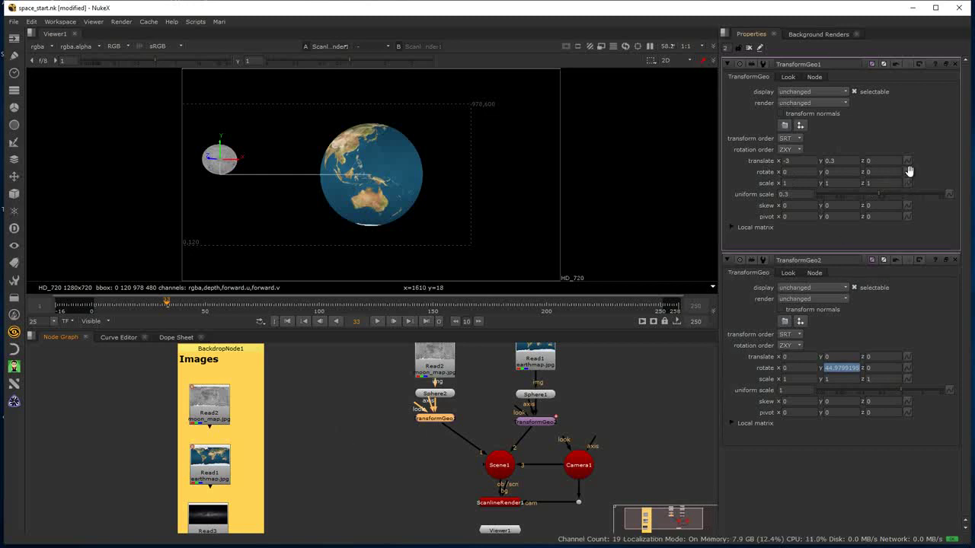
click(907, 171)
mouse_move(914, 263)
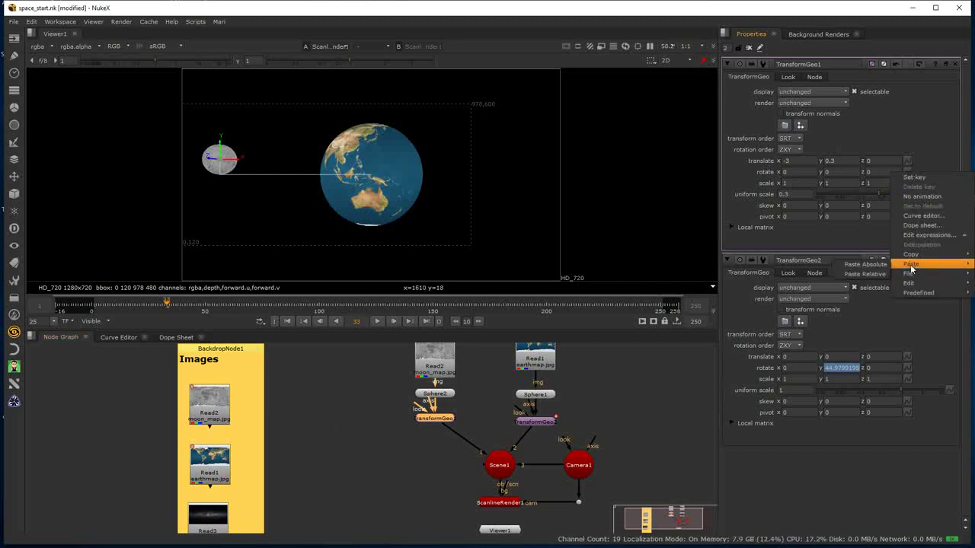
click(853, 274)
- Play the moon and earth rotating together, stop the playback, and return to the first frame
click(377, 320)
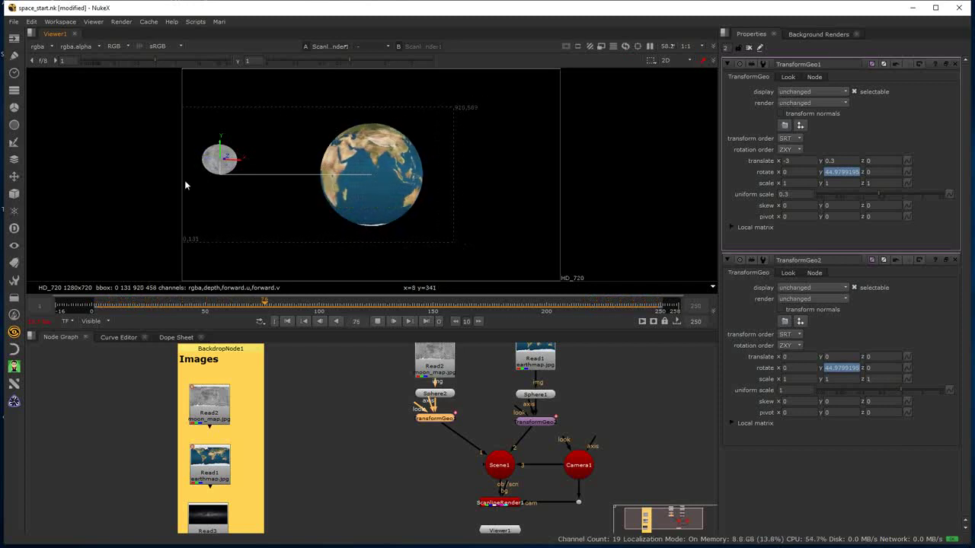
click(378, 322)
click(286, 321)
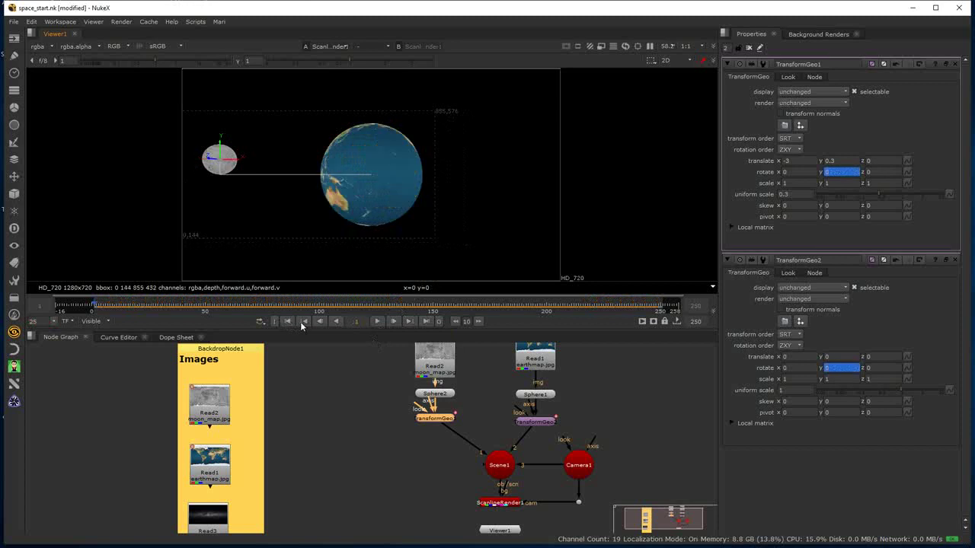
- Try slowing the earth by setting TransformGeo2's y rotation at frame 250 to 70
click(425, 321)
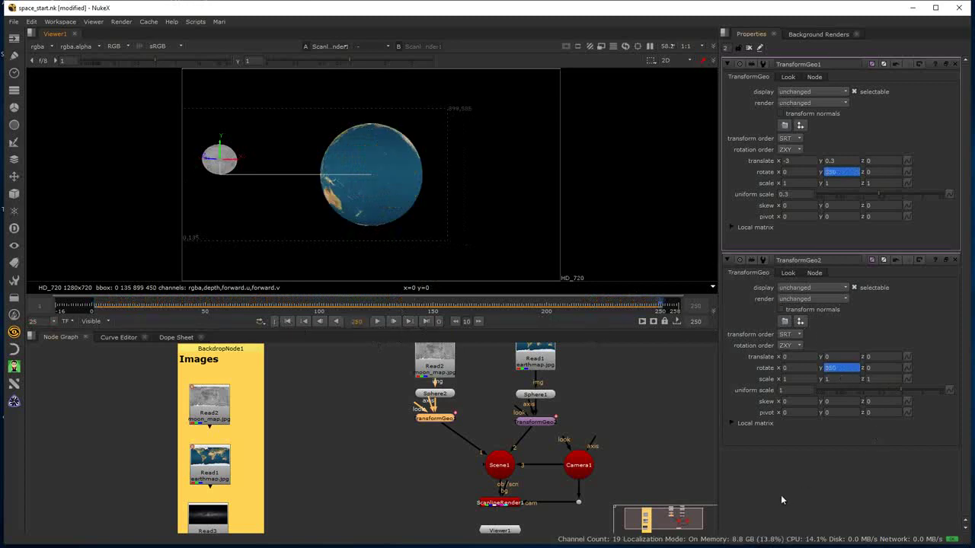
click(847, 368)
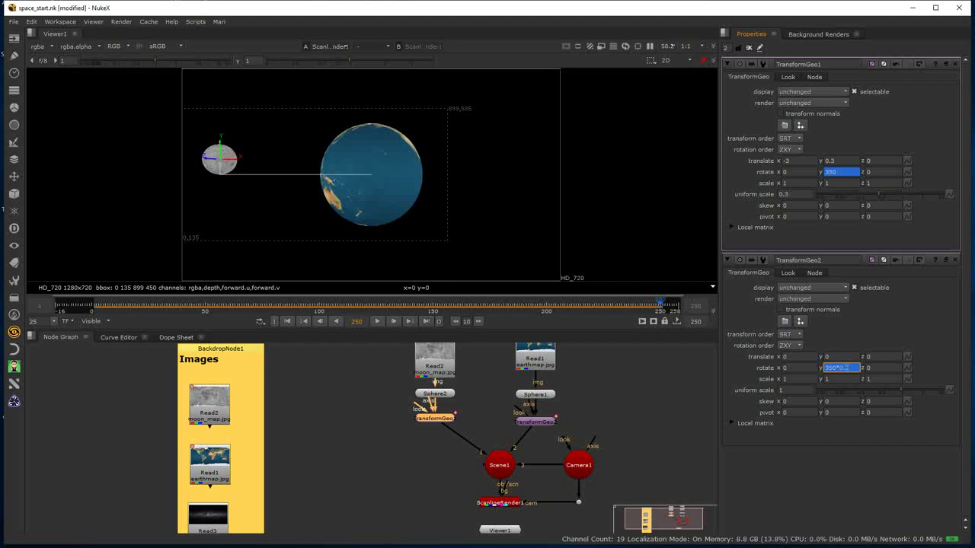
key(Return)
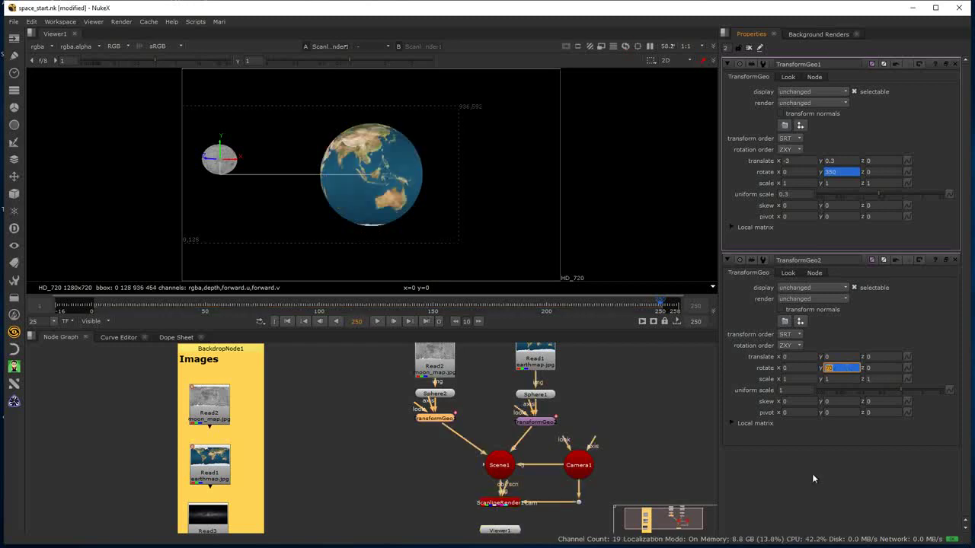
- Play the animation from the first frame to compare the moon's and earth's rotation speeds, and return to frame 1
click(287, 322)
click(375, 321)
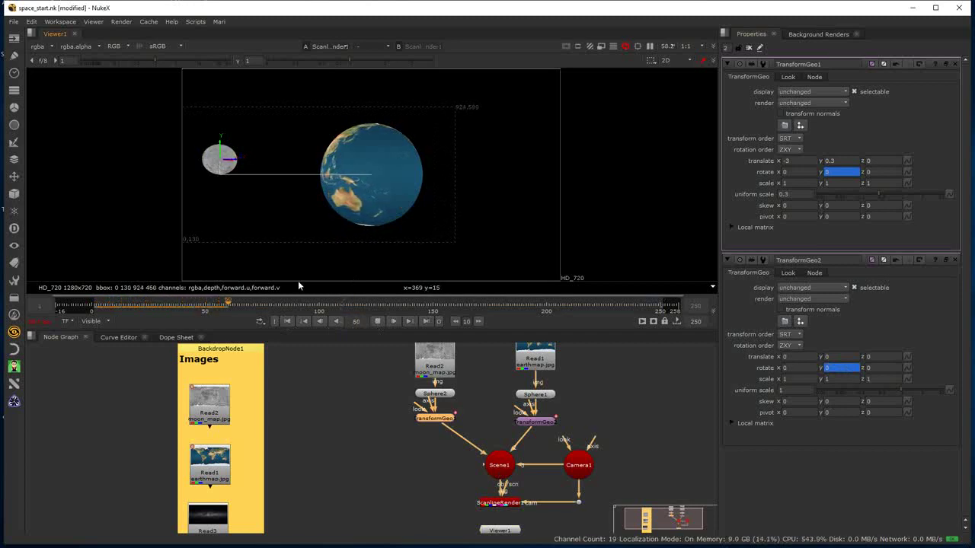
click(376, 322)
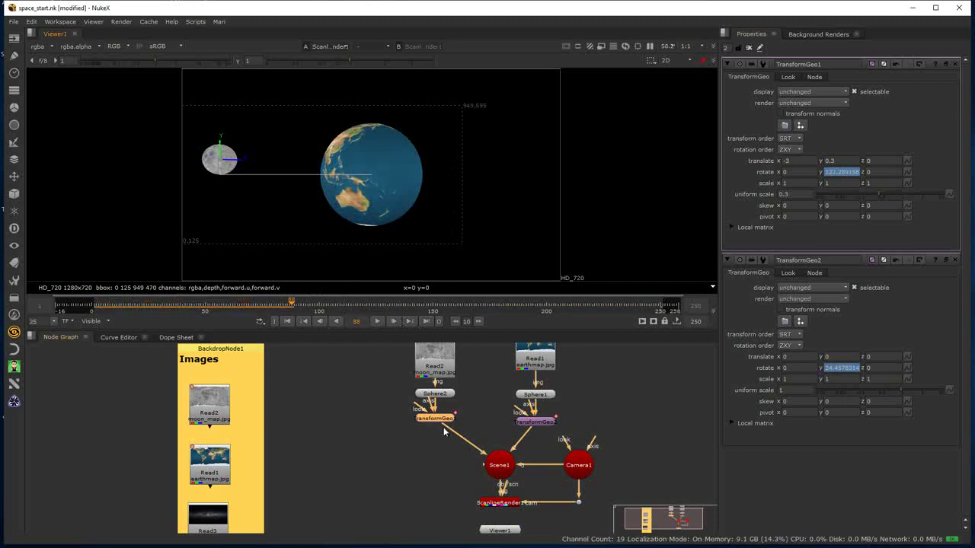
click(376, 320)
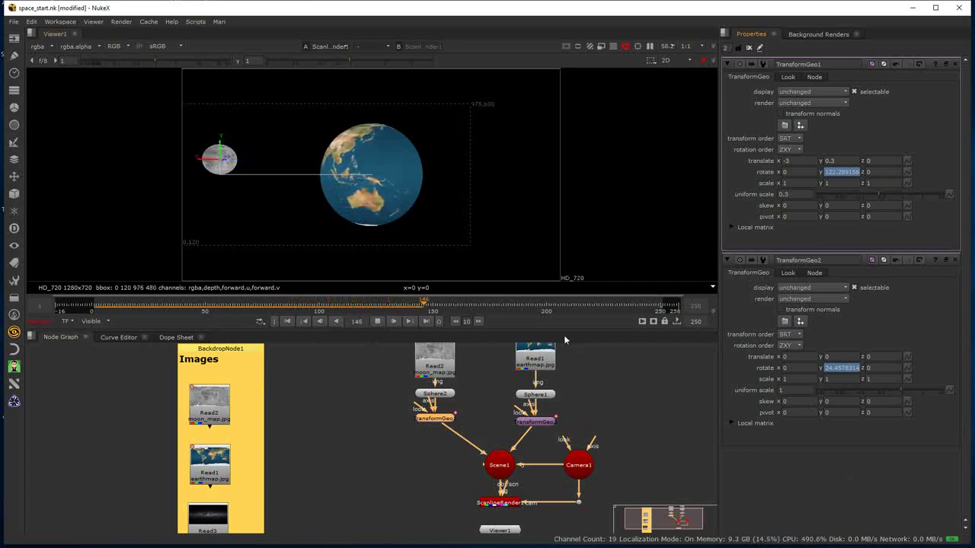
click(376, 321)
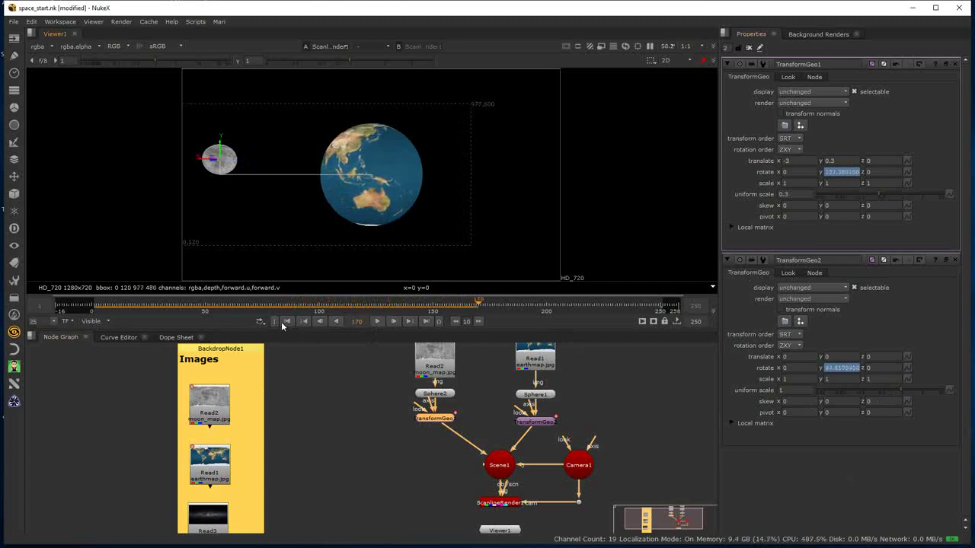
click(287, 320)
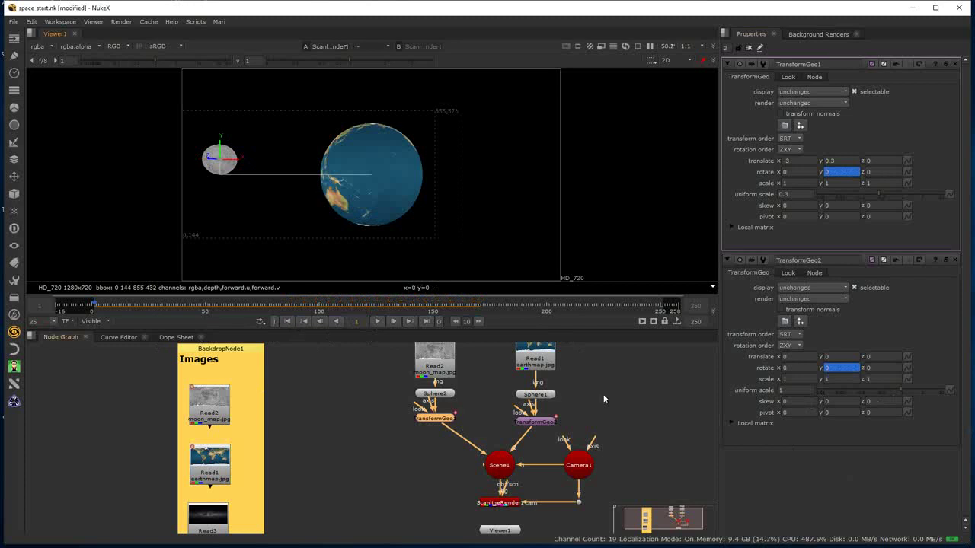
- Undo the slowdown of the earth's rotation at frame 250 and close all open node properties
click(426, 321)
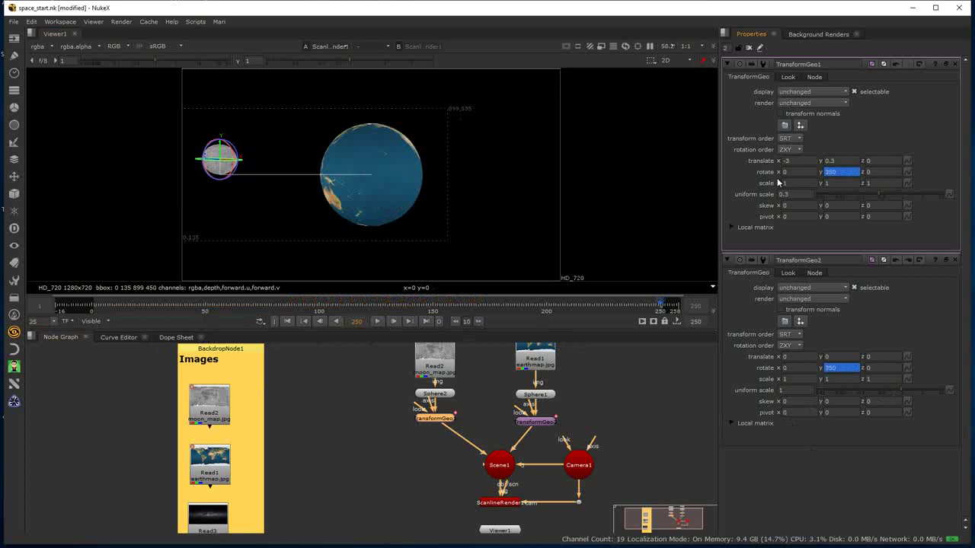
click(749, 48)
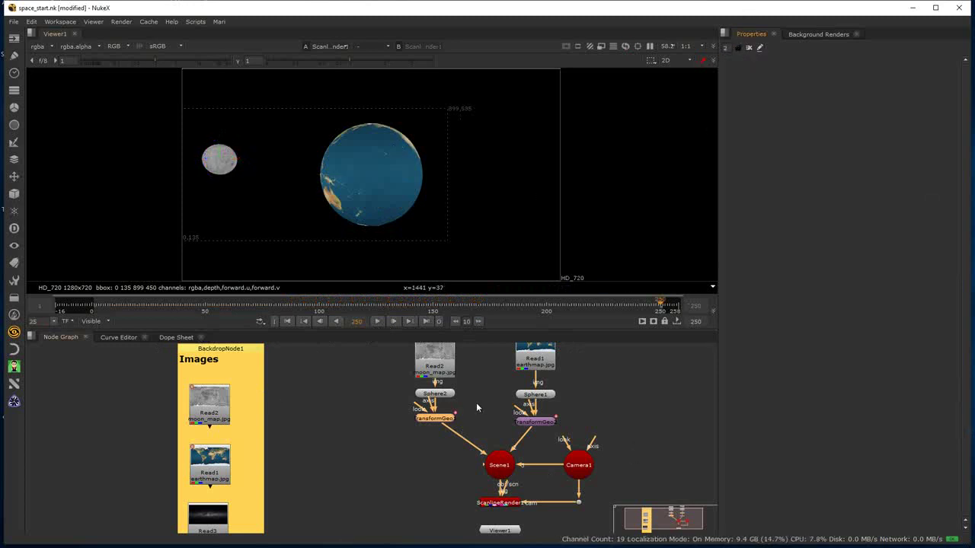
- Set the moon's TransformGeo1 y rotation at frame 250 to 70 and play the animation
double_click(440, 424)
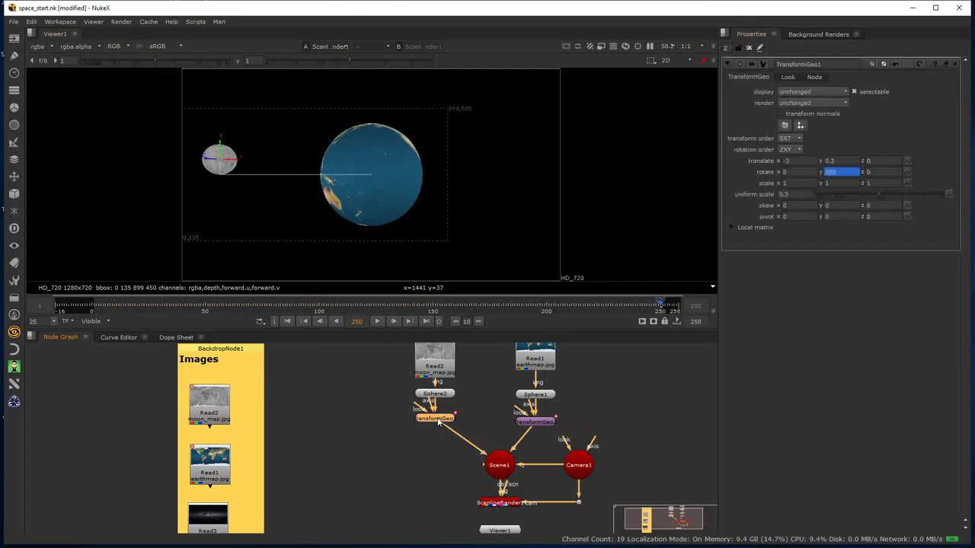
click(843, 173)
key(Return)
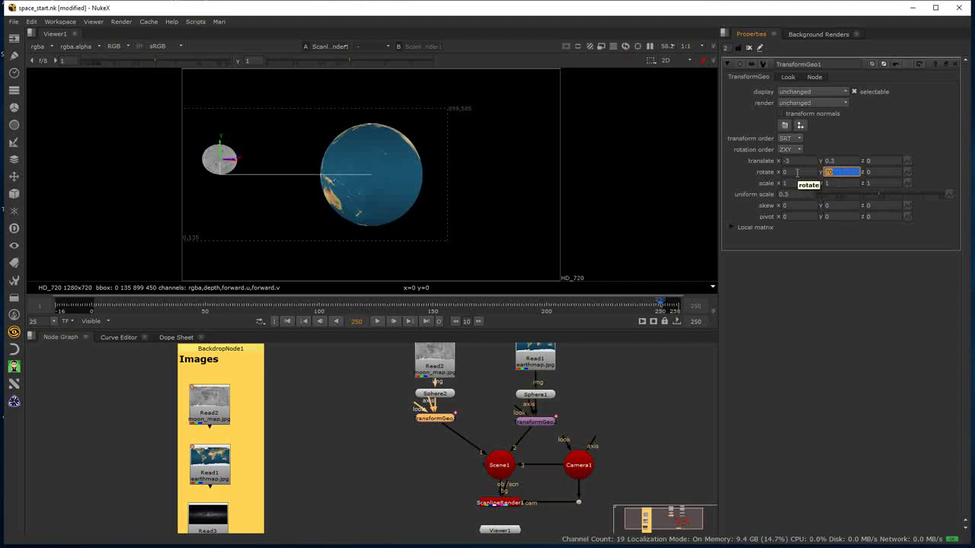
click(376, 321)
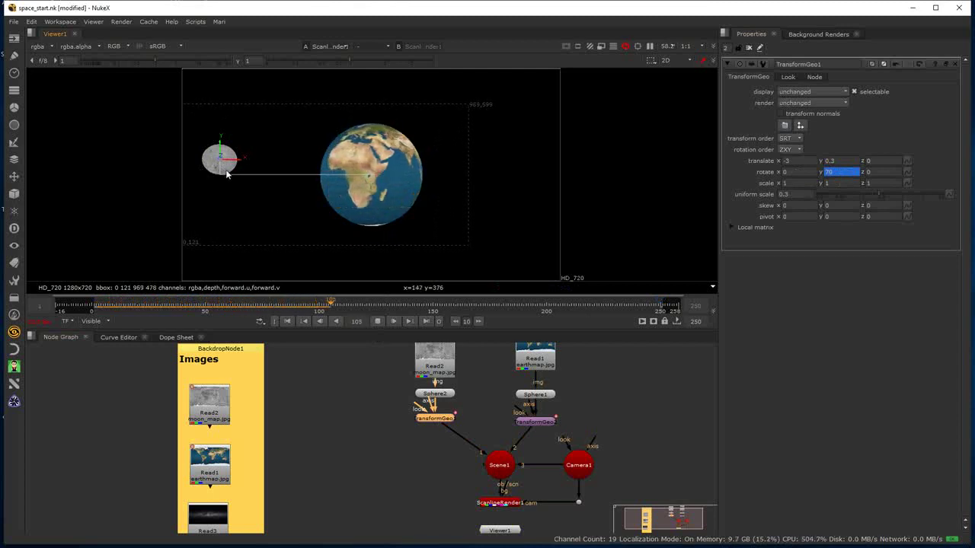
- Try speeding up the earth by setting TransformGeo2's y rotation at frame 250 to 600, play the animation, and go to the last frame
click(378, 322)
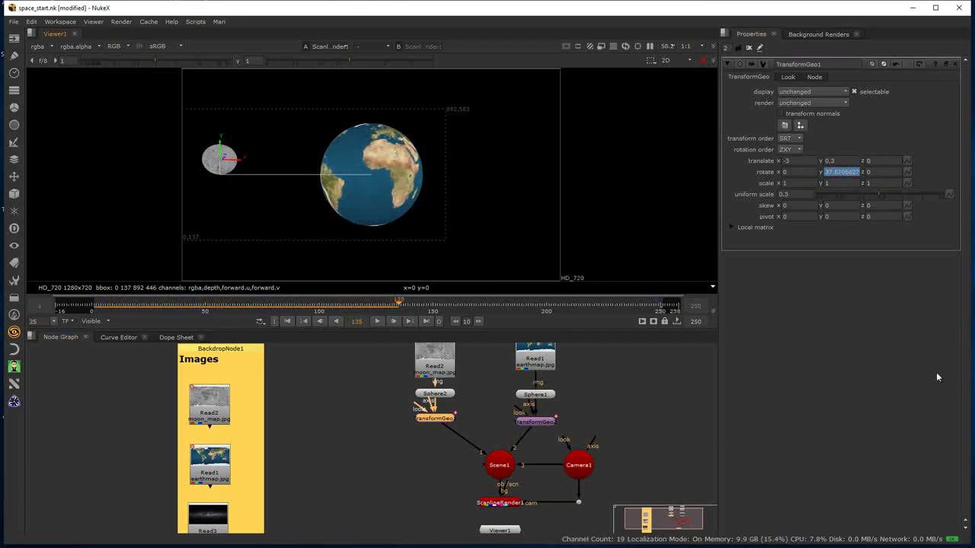
click(750, 48)
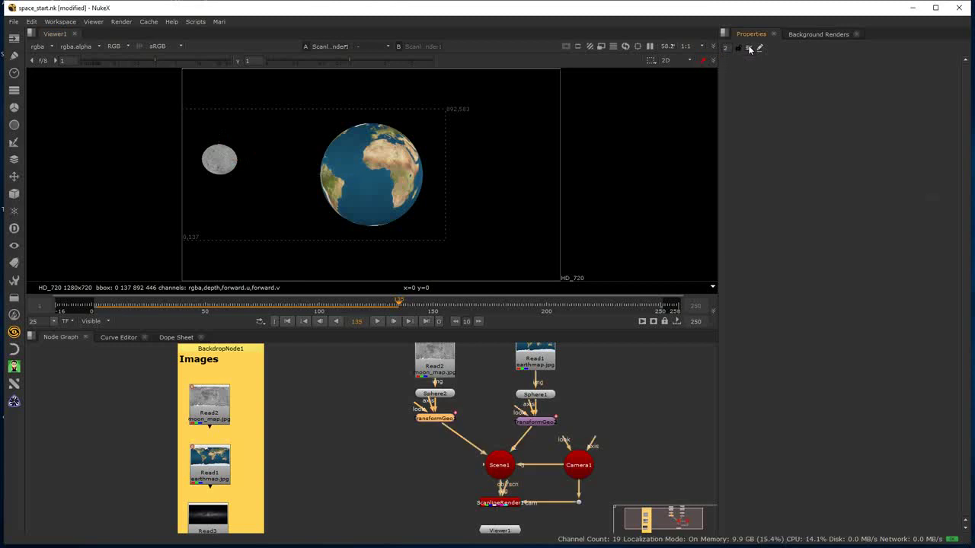
double_click(532, 394)
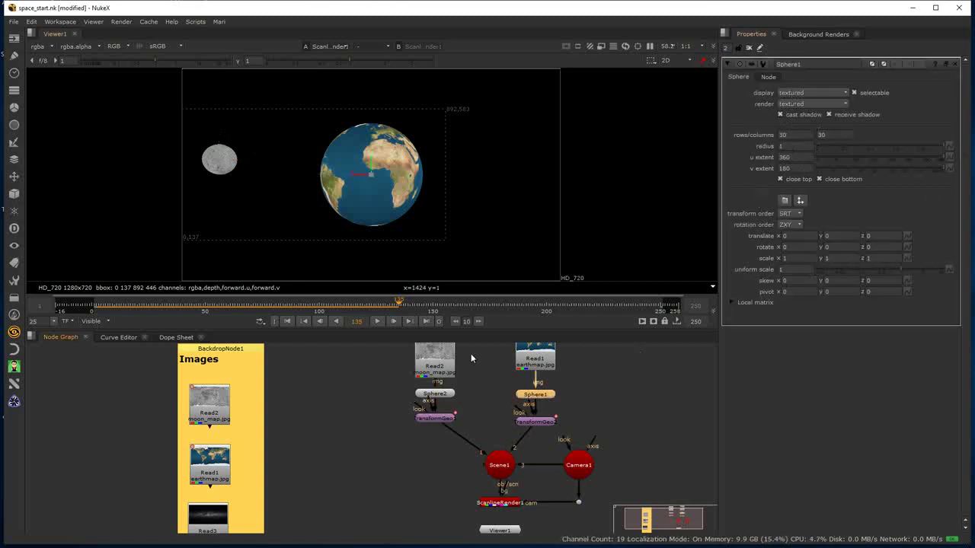
double_click(534, 422)
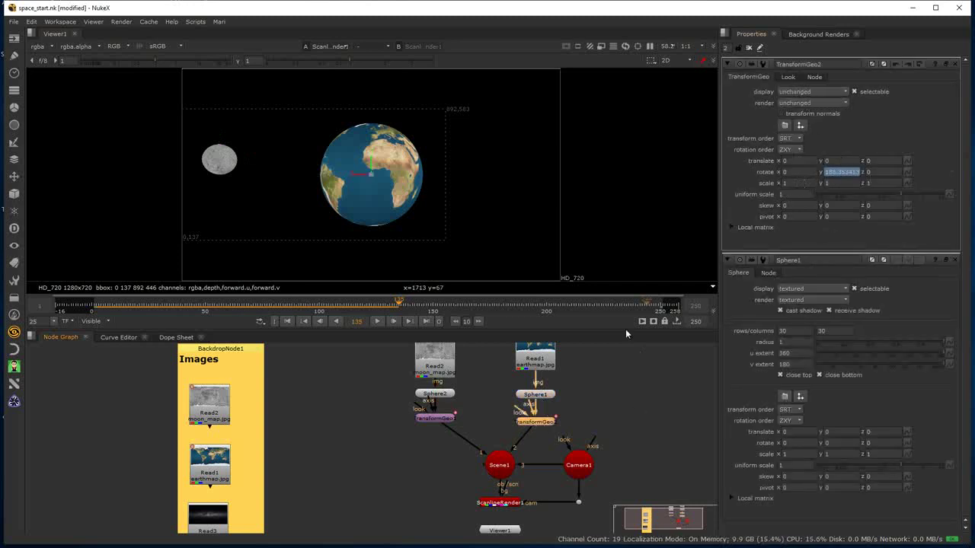
click(660, 308)
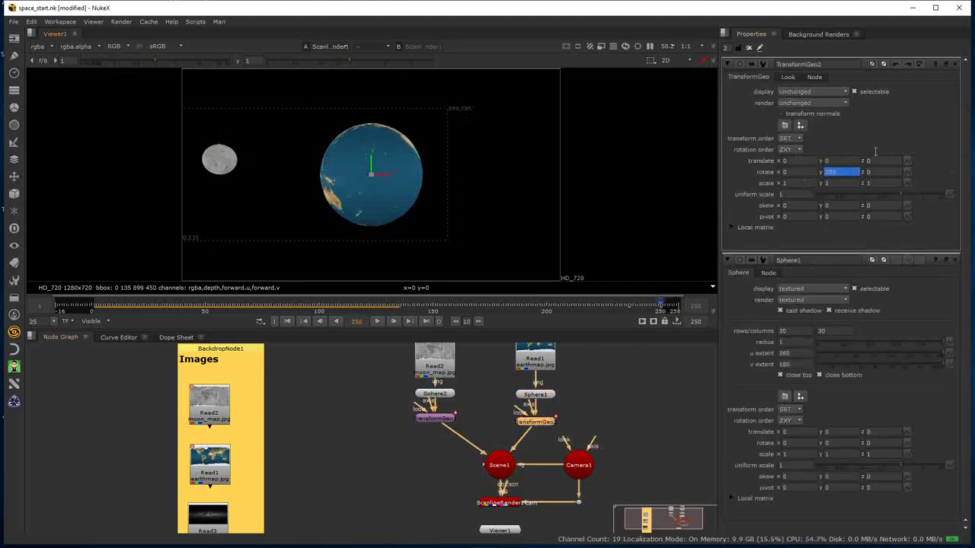
click(839, 172)
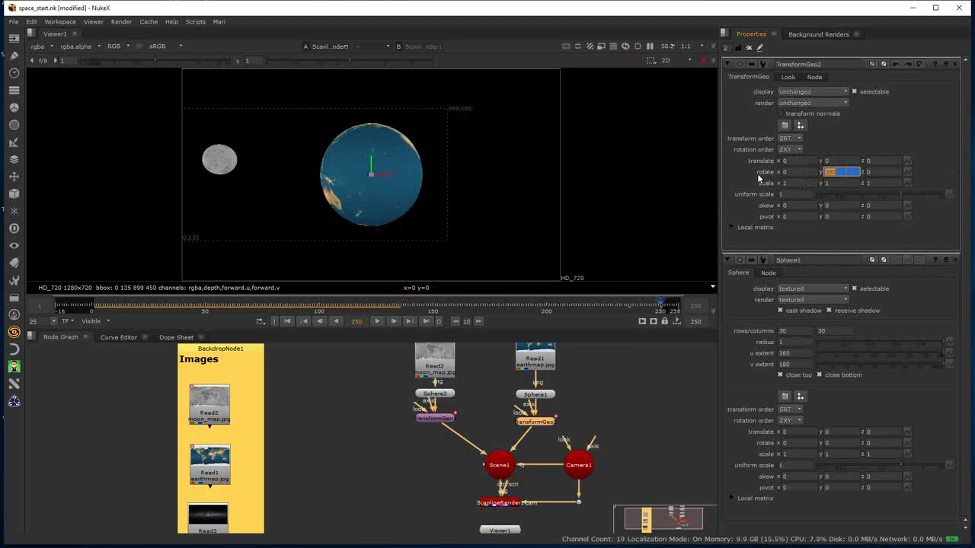
key(Return)
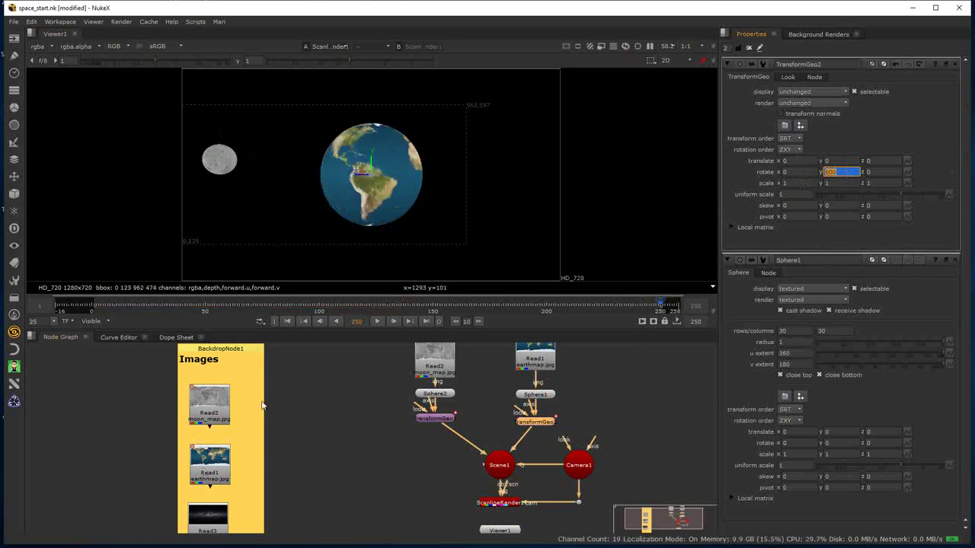
click(376, 321)
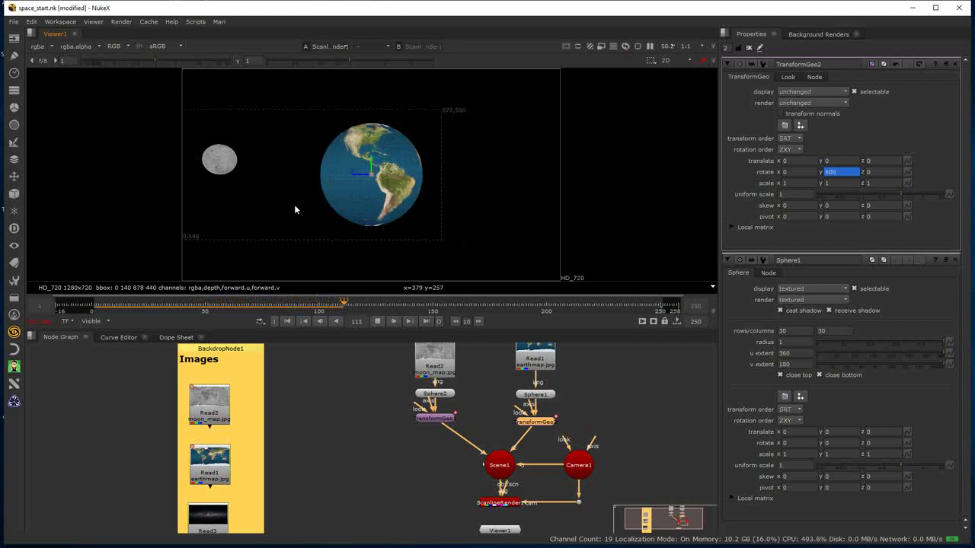
click(376, 321)
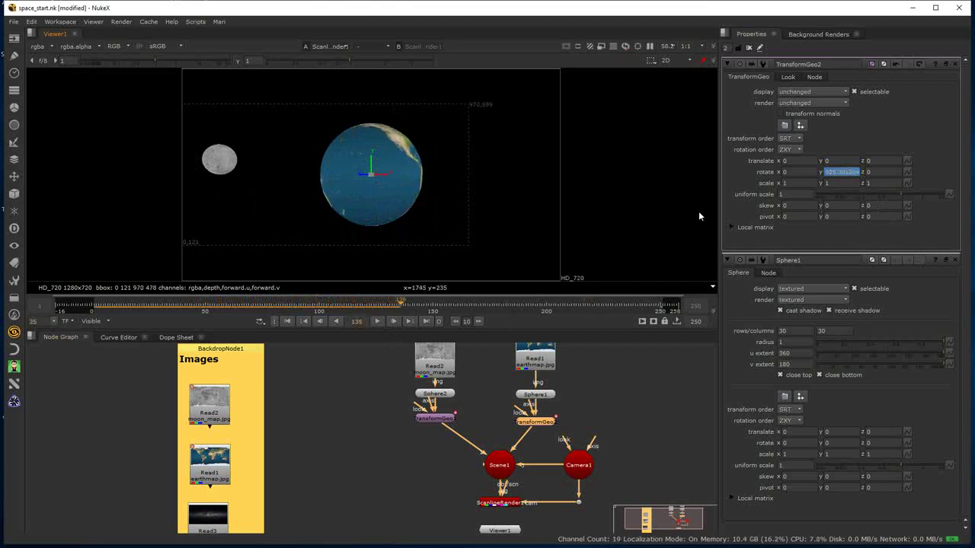
click(425, 321)
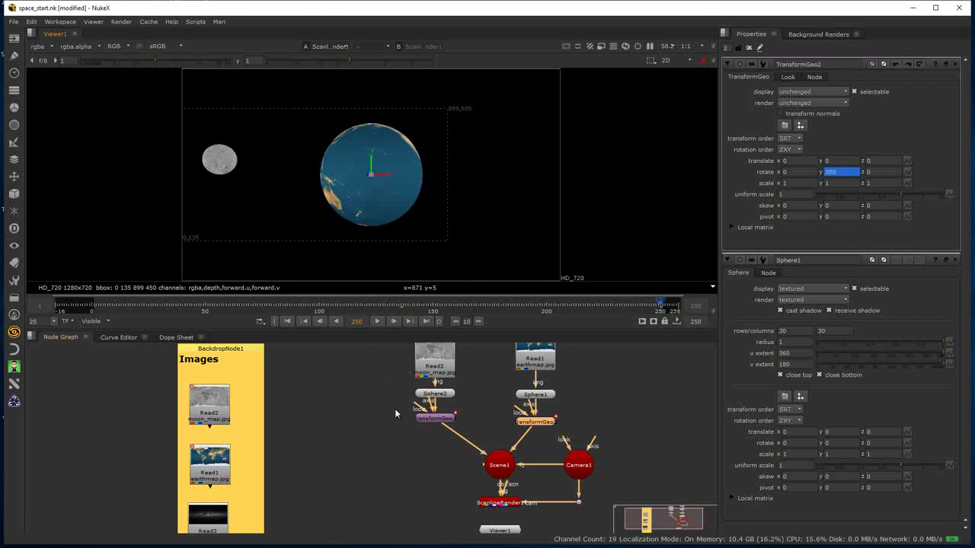
- Add a new TransformGeo below the moon's TransformGeo1 and shift the whole moon branch away from the Scene node
click(431, 420)
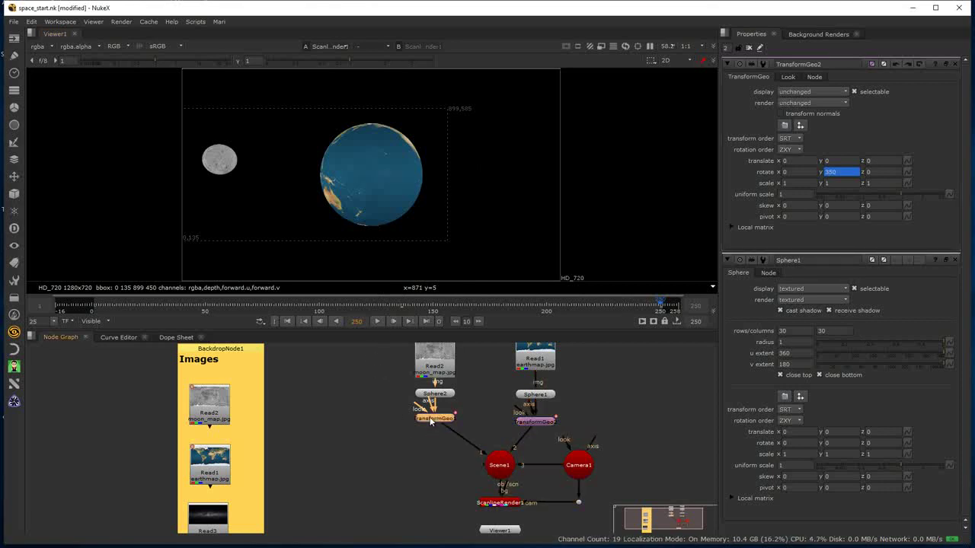
key(Tab)
text(transf)
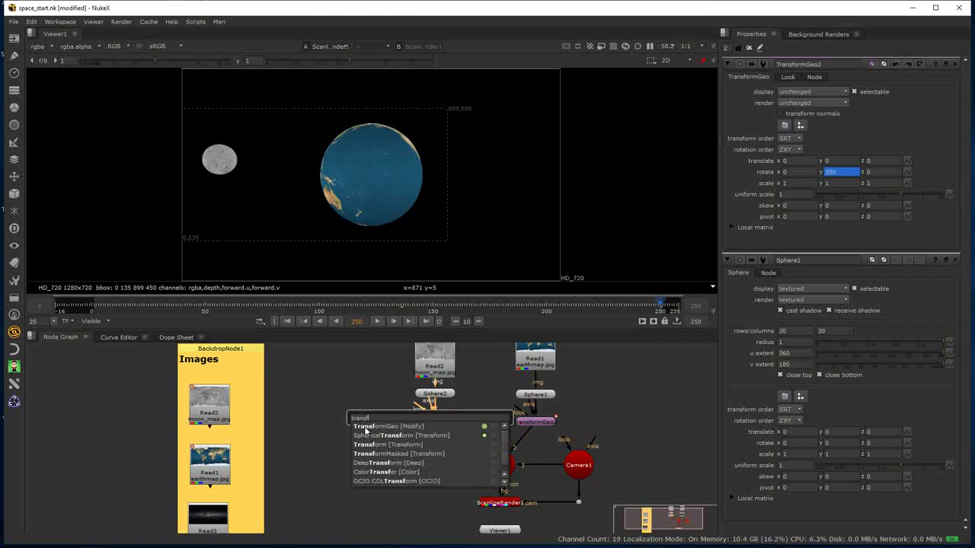
key(Return)
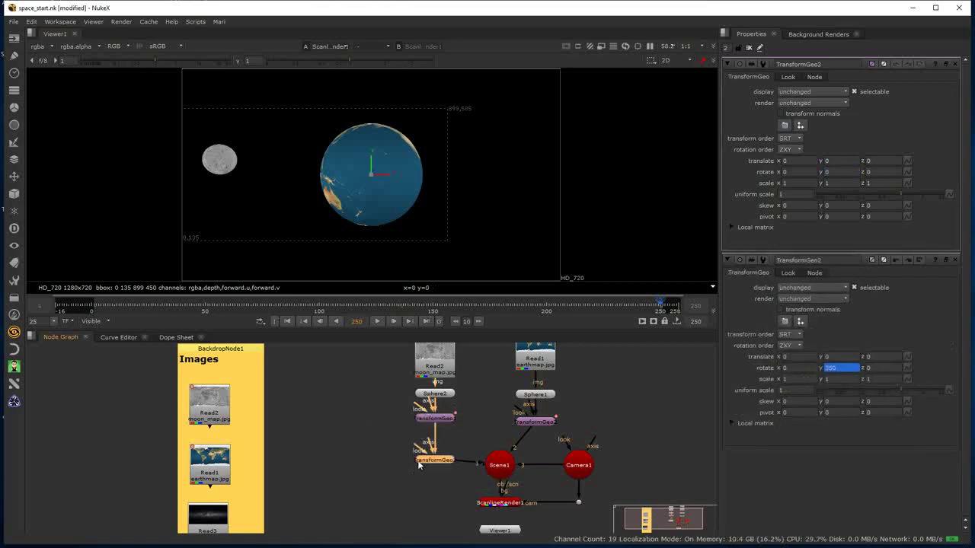
drag(431, 463, 372, 343)
drag(440, 411, 403, 412)
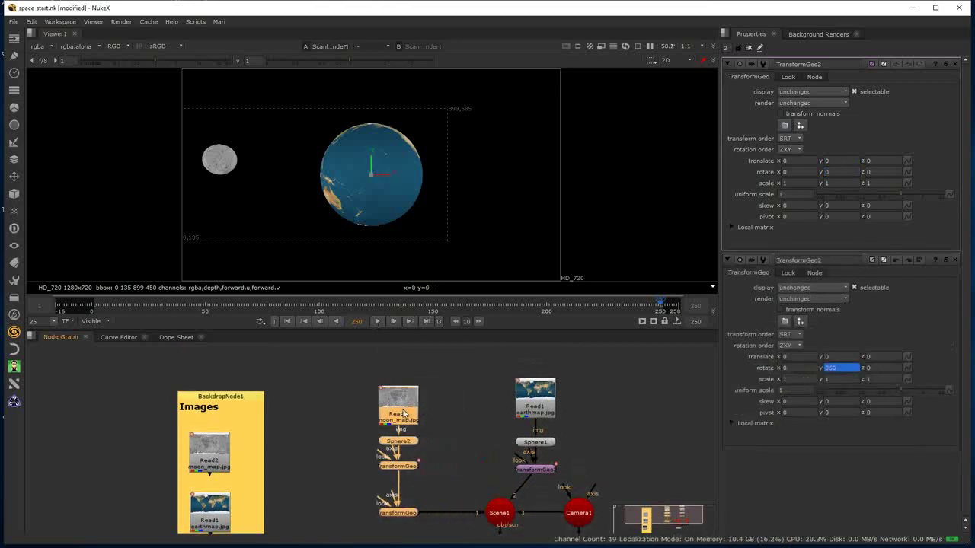
- Create an Axis node beside the moon branch and connect the new TransformGeo's axis input to it
click(446, 483)
key(Tab)
text(axis)
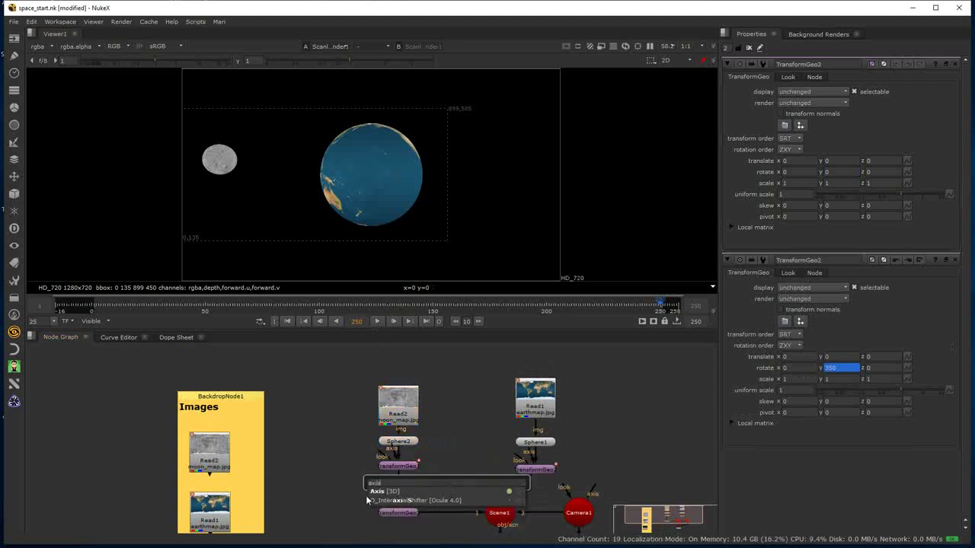
key(Return)
drag(452, 485, 451, 479)
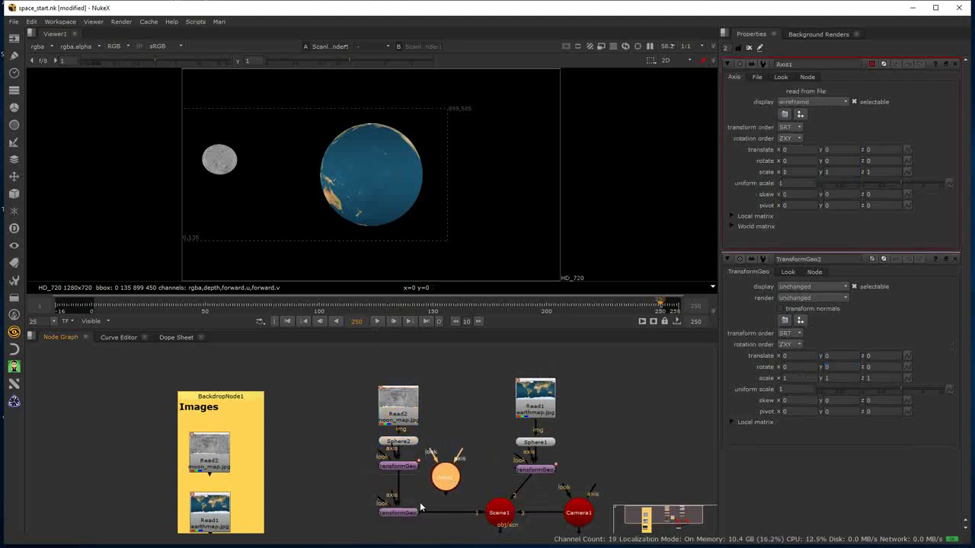
drag(404, 501, 455, 478)
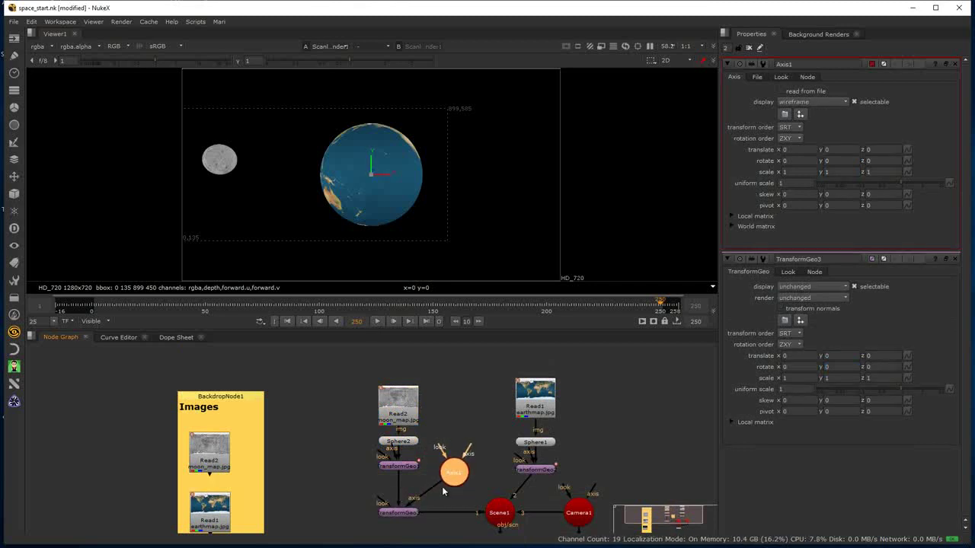
- Switch the viewer to the top view and set a keyframe on Axis1's y rotation of 0 at frame 1
click(669, 60)
click(676, 105)
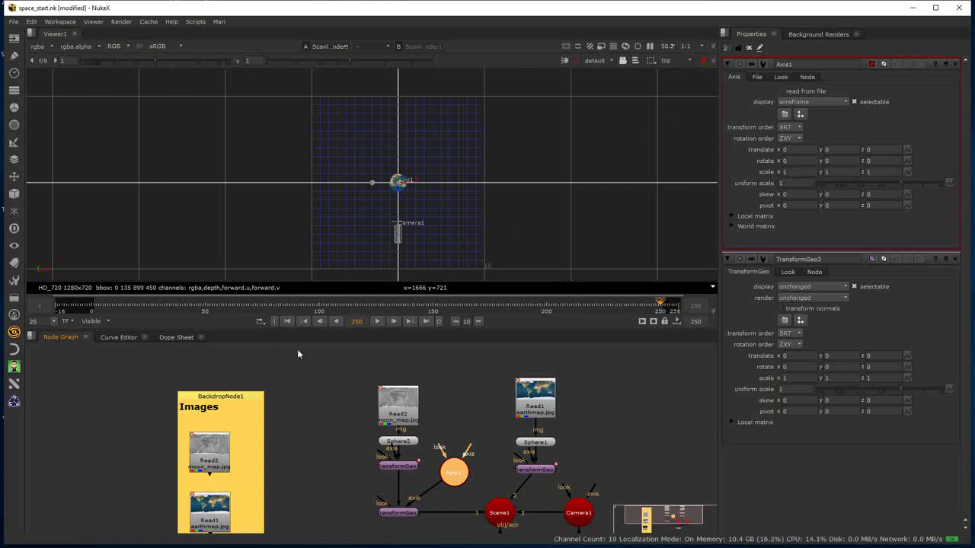
click(288, 321)
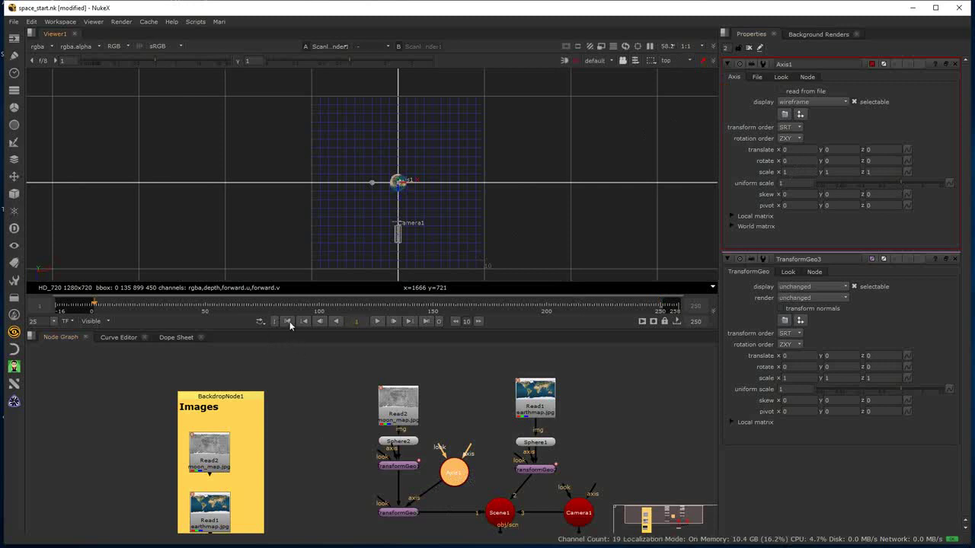
right_click(841, 159)
click(857, 163)
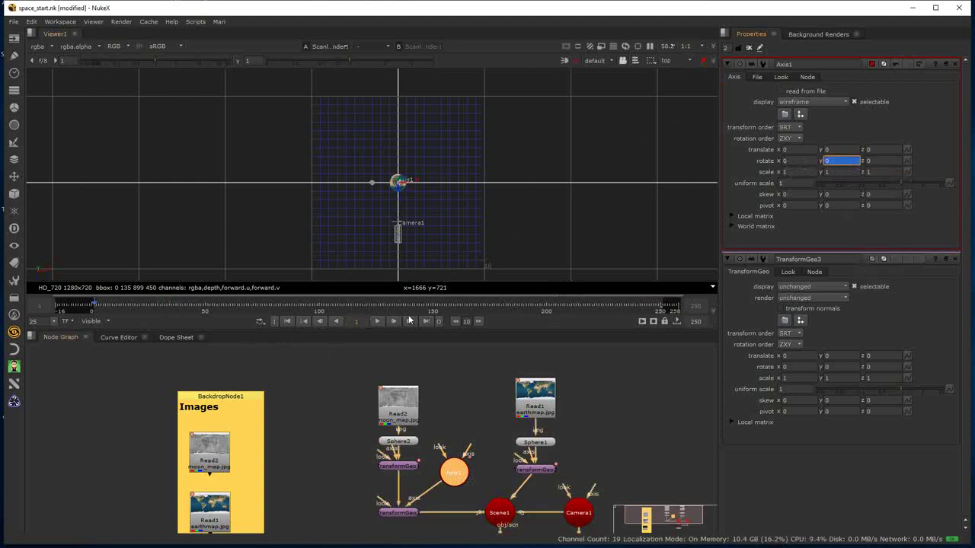
- Set Axis1's y rotation at frame 250 to 105 so the moon orbits the earth
click(427, 320)
double_click(825, 161)
text(30)
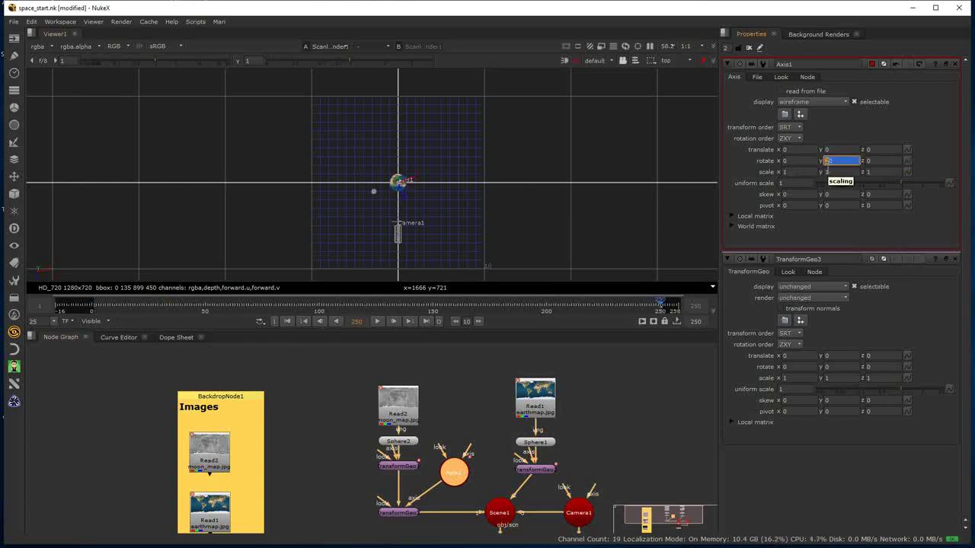
key(Up)
key(Up)
key(Up)
key(Up)
key(Up)
key(Up)
key(Up)
- Look through the scene camera in the 3D view and scrub back to frame 16 to check the moon's orbit
click(670, 61)
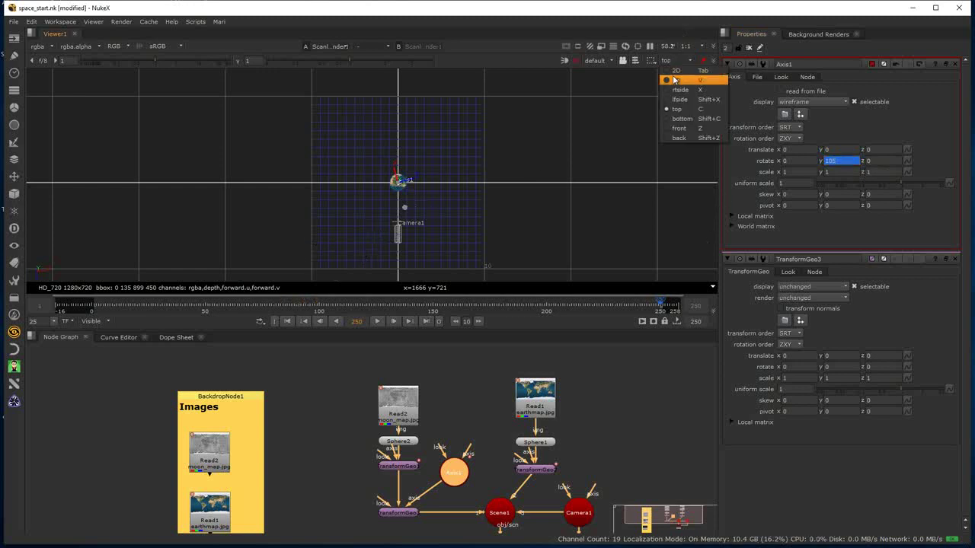
click(675, 80)
click(612, 61)
click(607, 80)
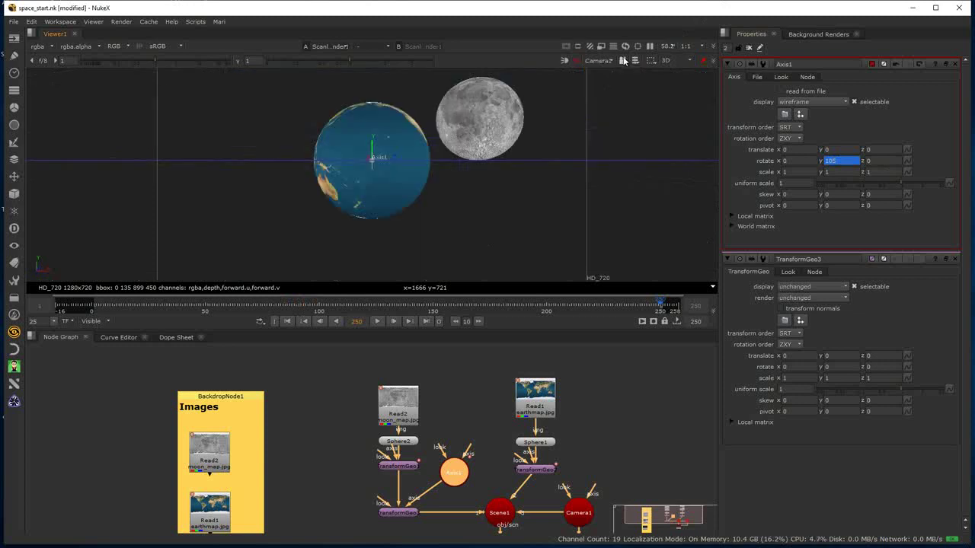
drag(646, 306, 149, 320)
- Try tilting the moon's orbit with Axis1 z rotations of 10 and -10, and scrub to about frame 239
click(877, 161)
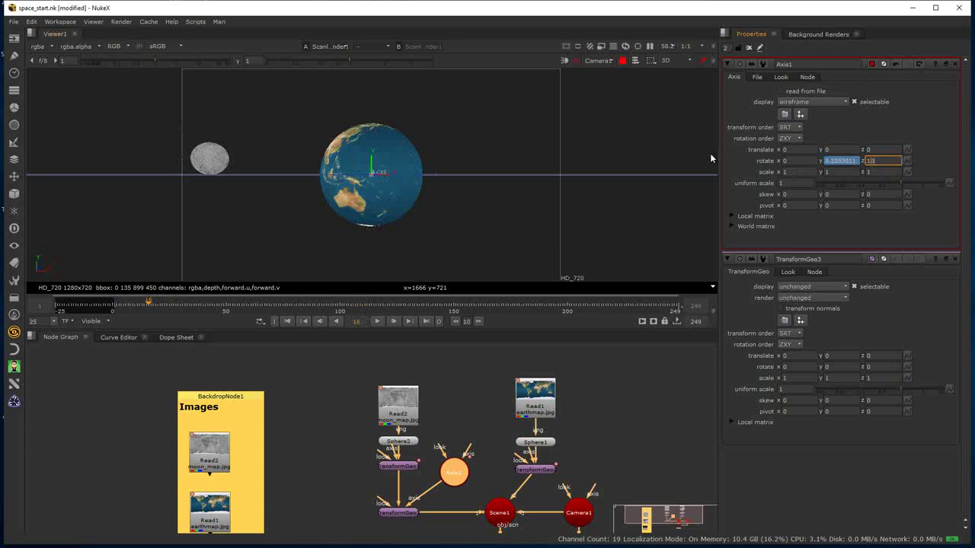
key(Return)
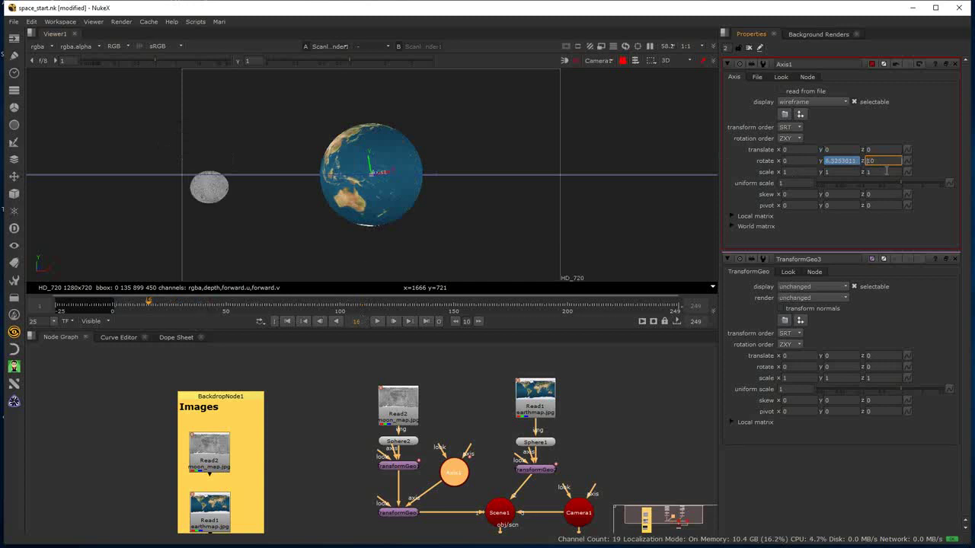
key(Return)
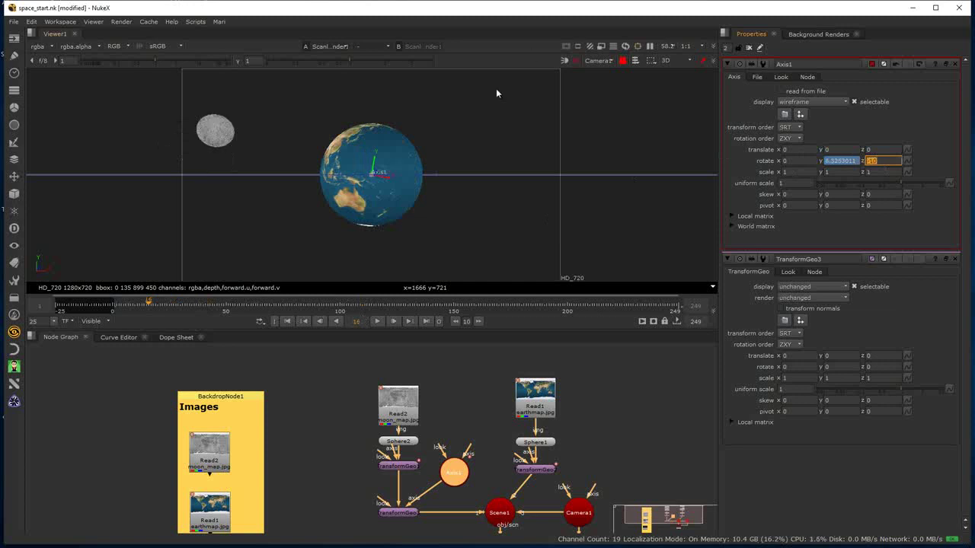
drag(144, 304, 655, 296)
- Set Axis1's z rotation to 10, play the animation through the camera, and return to frame 1
click(869, 161)
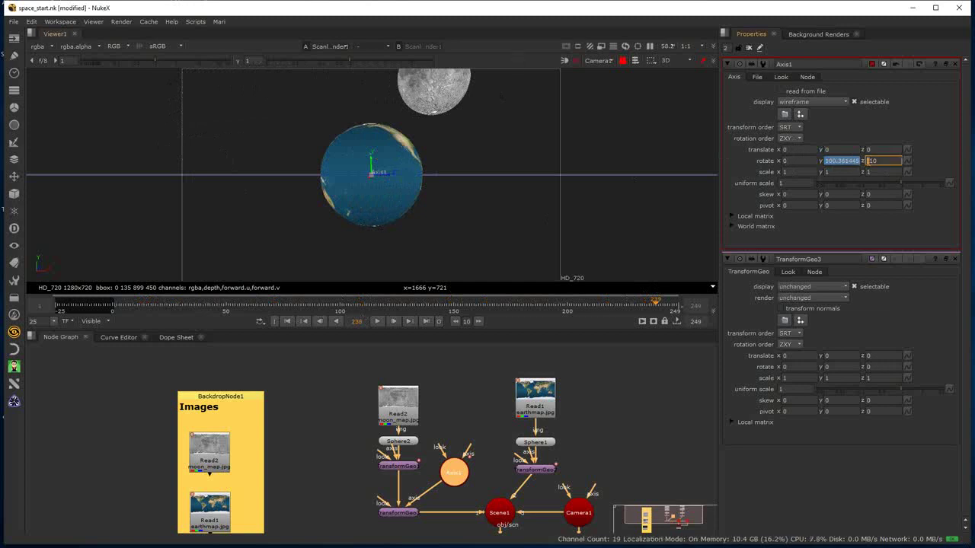
key(Delete)
drag(236, 305, 118, 329)
click(377, 321)
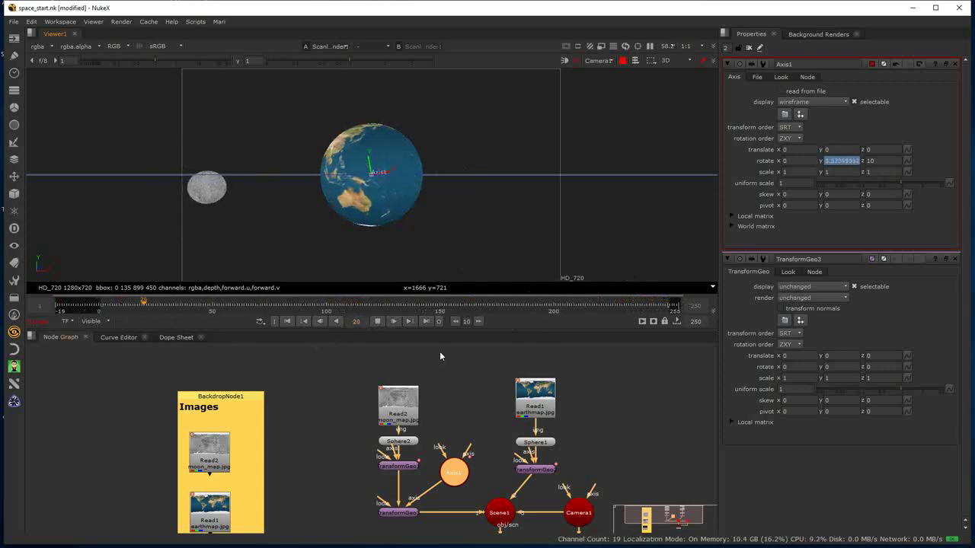
click(376, 321)
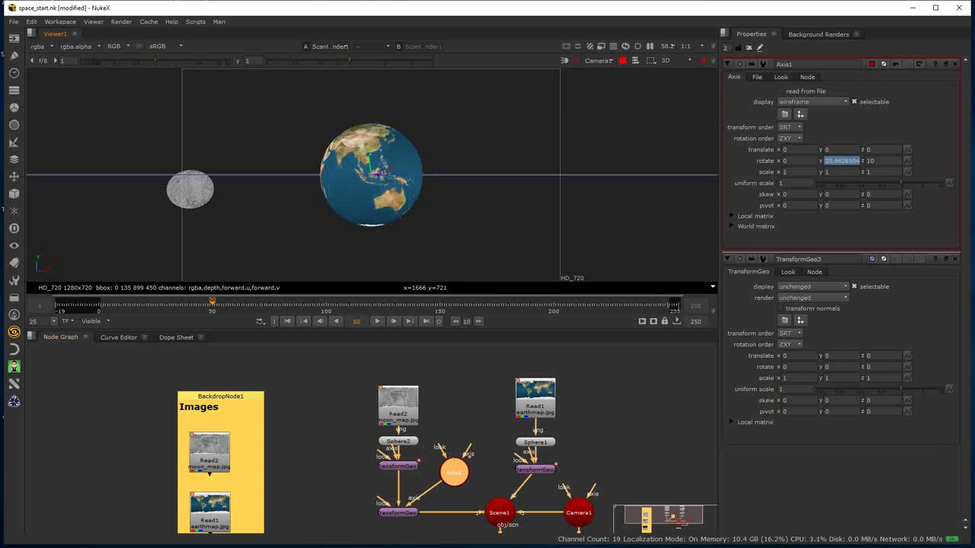
scroll(325, 106, down, 1)
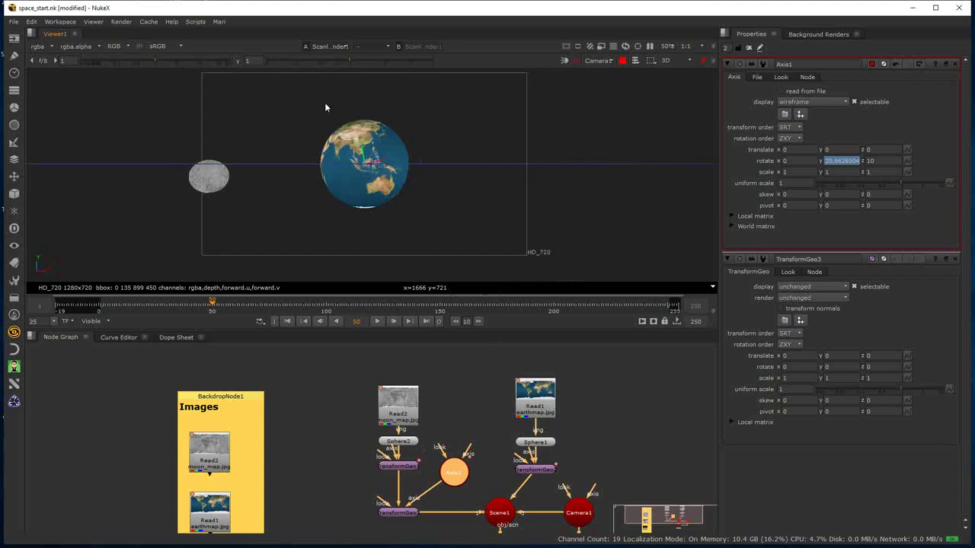
click(288, 320)
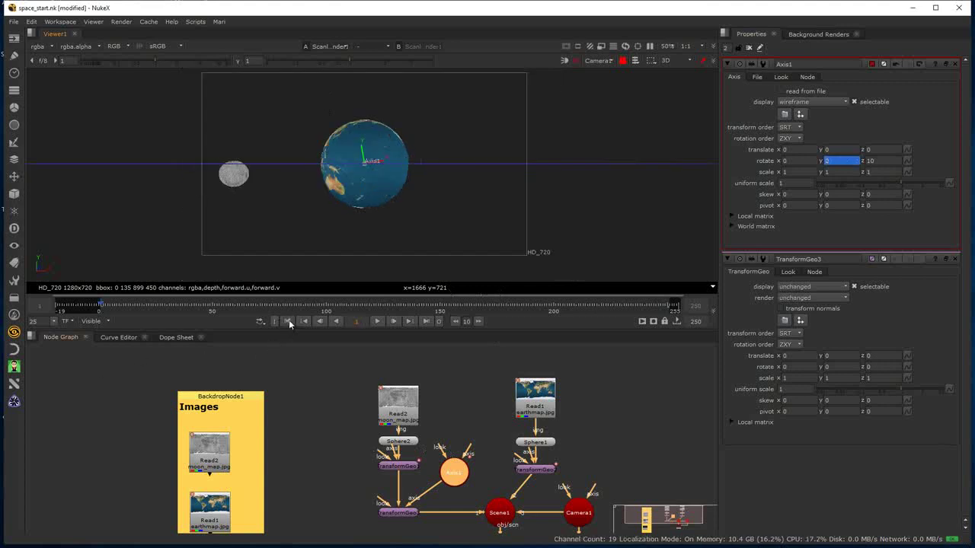
- Close all open node properties and switch the viewer to the top view of the scene
click(748, 47)
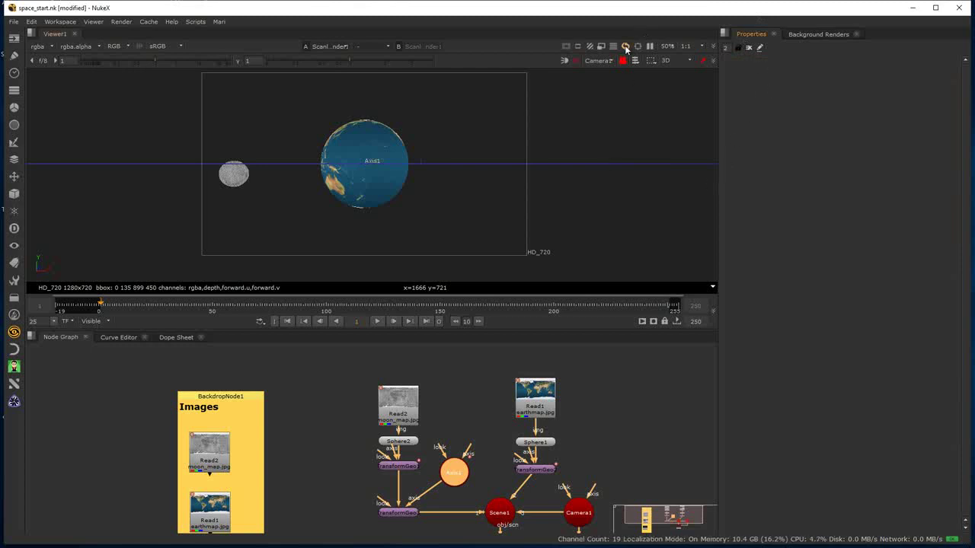
click(600, 61)
click(670, 61)
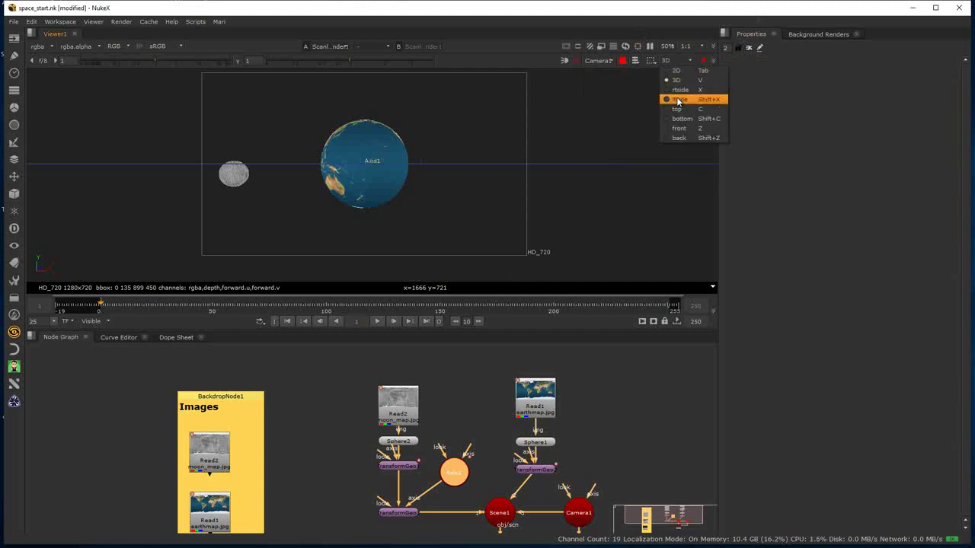
click(676, 108)
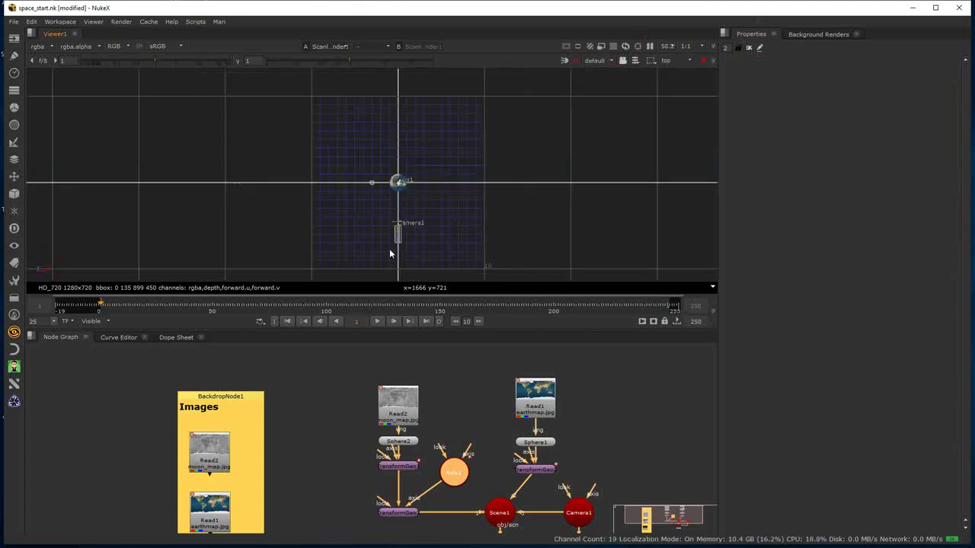
scroll(389, 252, up, 2)
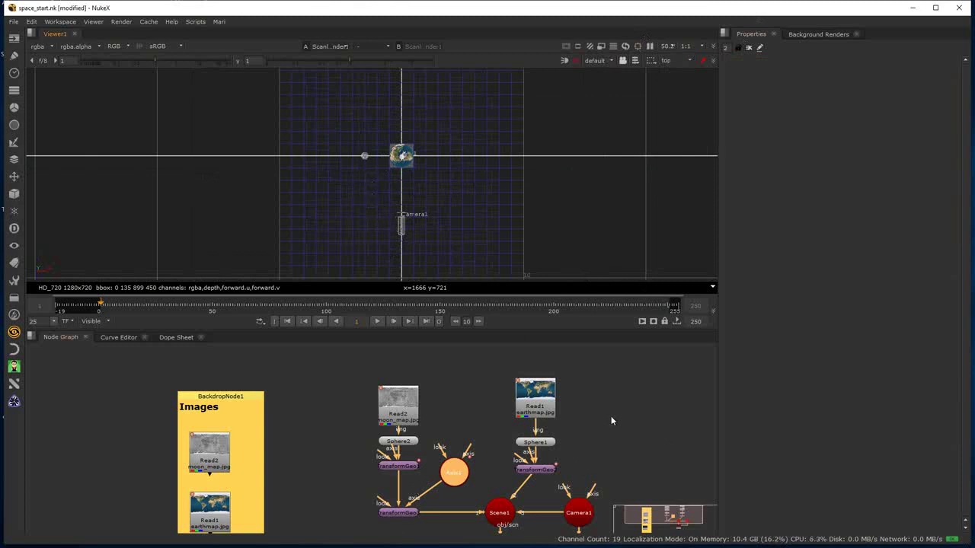
- Add a Direct light node in an empty area beside the earth branch of the node graph
middle_drag(494, 457, 416, 431)
click(563, 430)
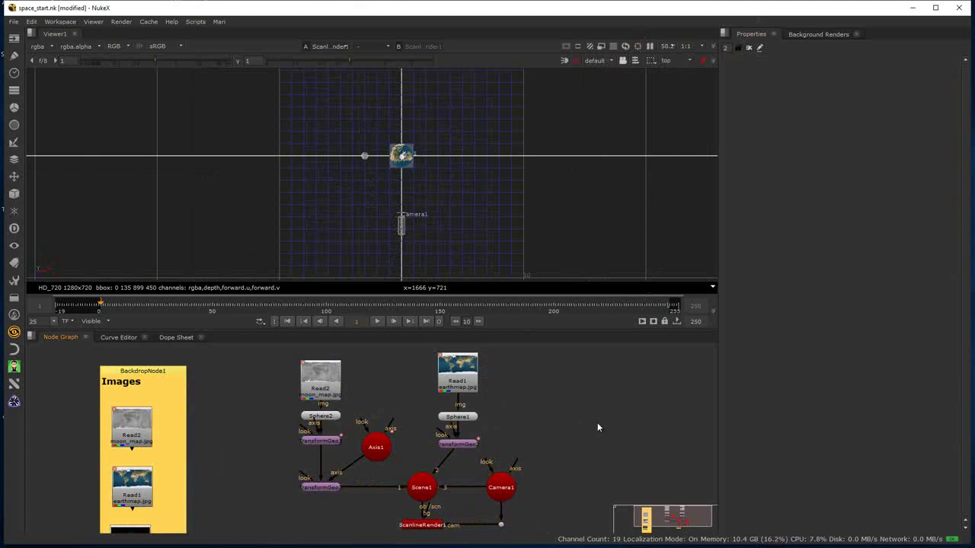
key(Tab)
text(direc)
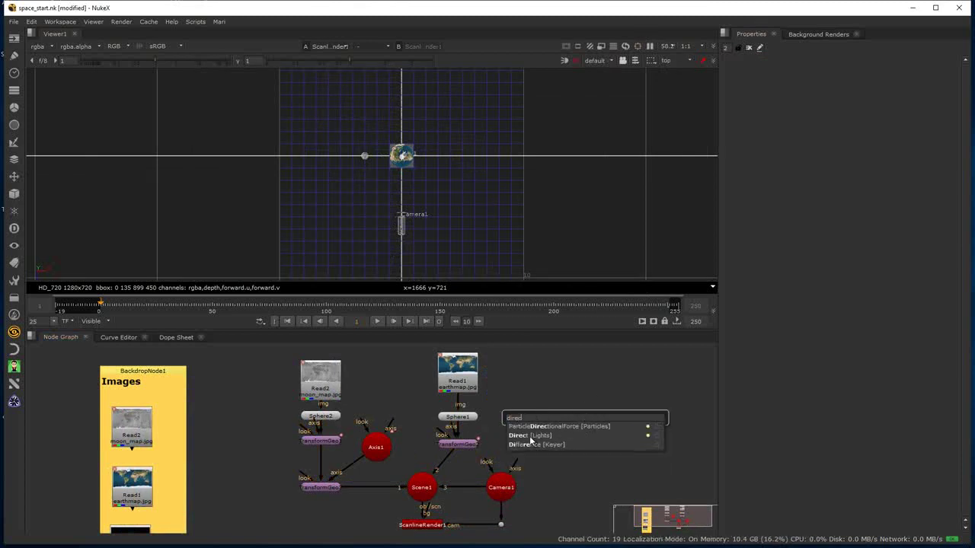
click(537, 436)
click(607, 440)
drag(621, 433, 655, 423)
- Spread the moon and earth branches apart, connect the direct light to Scene1, and place its node between the two branches
mouse_move(570, 513)
middle_down()
mouse_move(561, 448)
mouse_move(568, 507)
middle_up()
scroll(568, 507, down, 1)
drag(303, 347, 426, 473)
drag(411, 429, 367, 430)
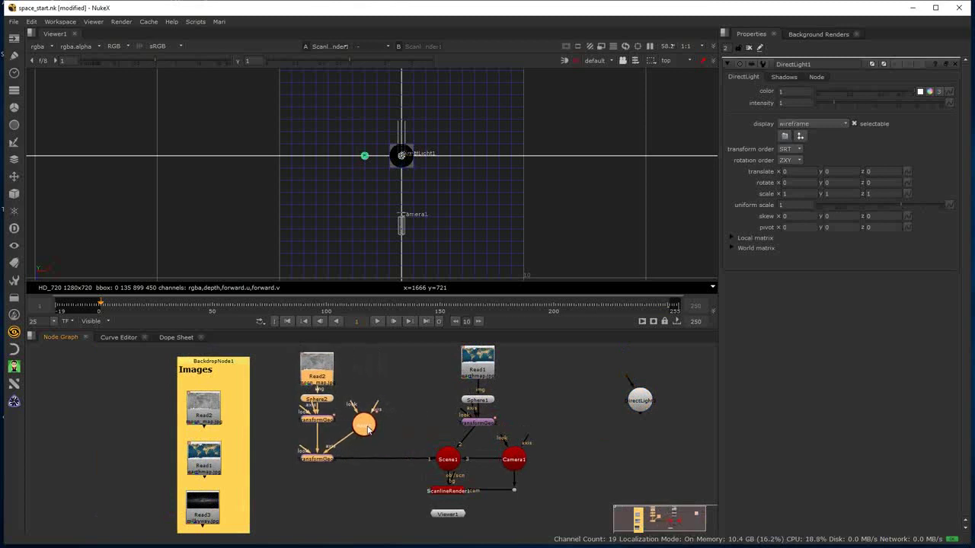
click(552, 531)
drag(552, 529, 415, 346)
drag(488, 381, 512, 381)
drag(639, 409, 472, 469)
drag(450, 419, 450, 436)
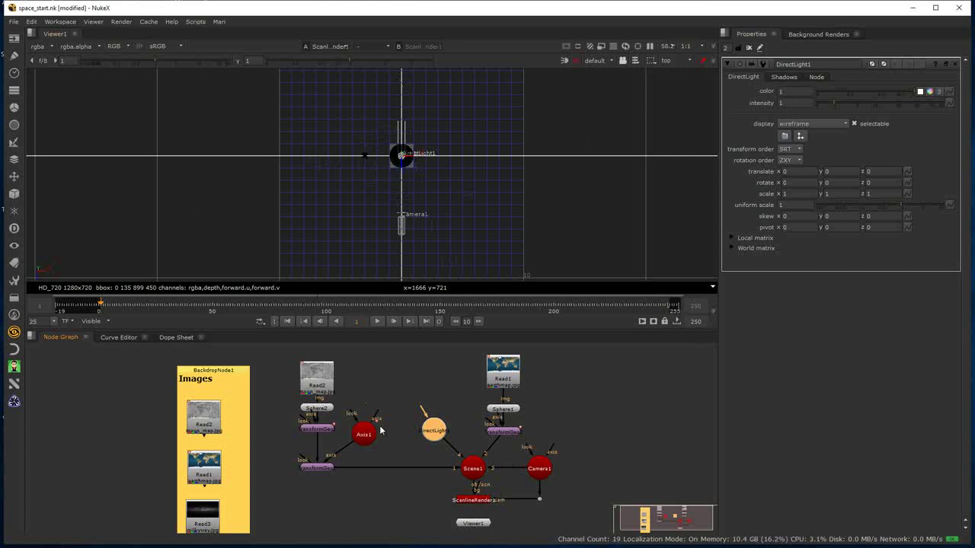
- Move the direct light away from the origin, setting its translate x to 5 and z to 5
drag(414, 159, 460, 230)
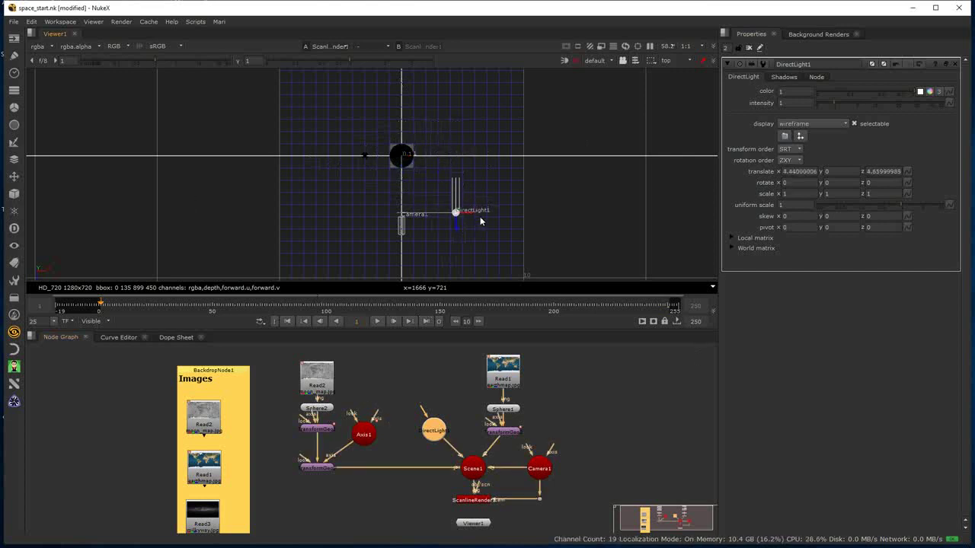
double_click(794, 169)
text(5)
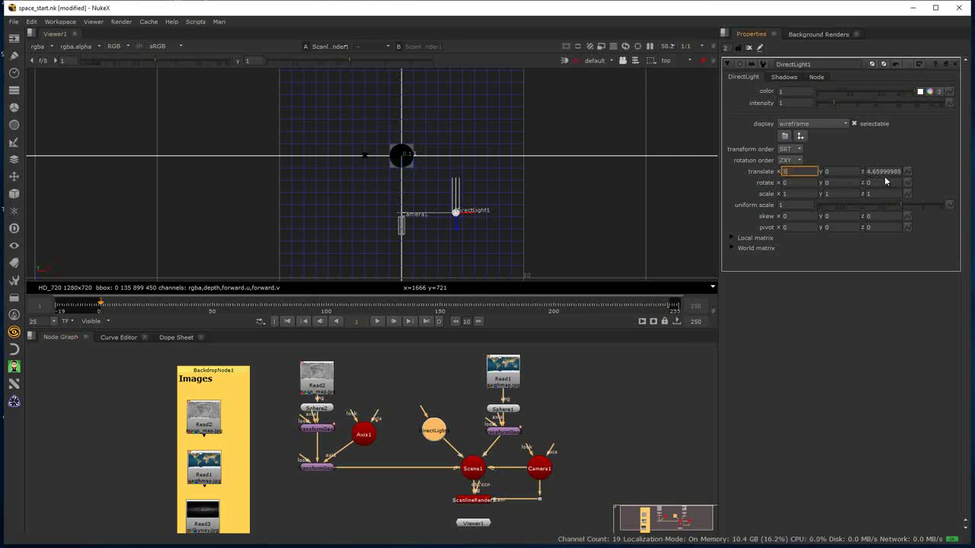
double_click(884, 171)
text(5)
key(Return)
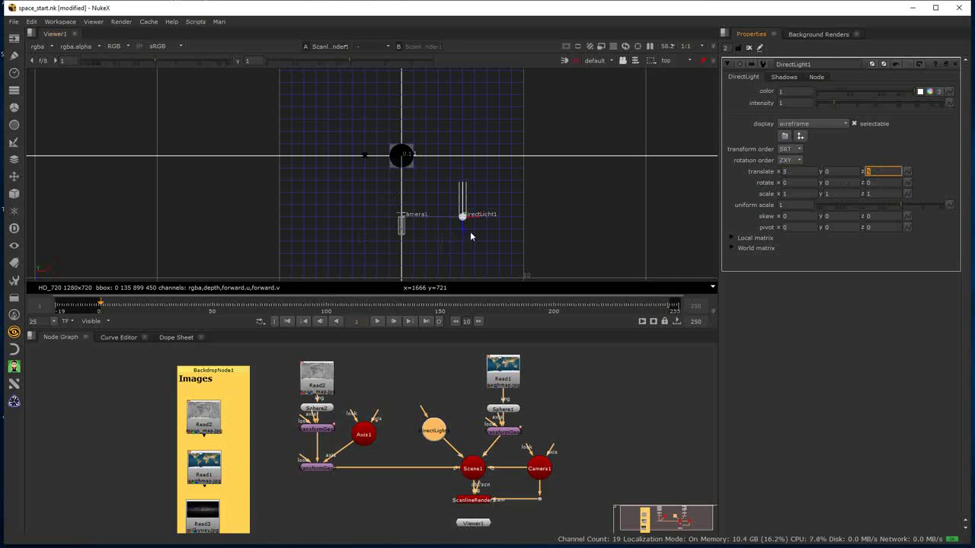
- Set the direct light's y rotation to 55 so that it aims towards the earth
click(830, 182)
text(1)
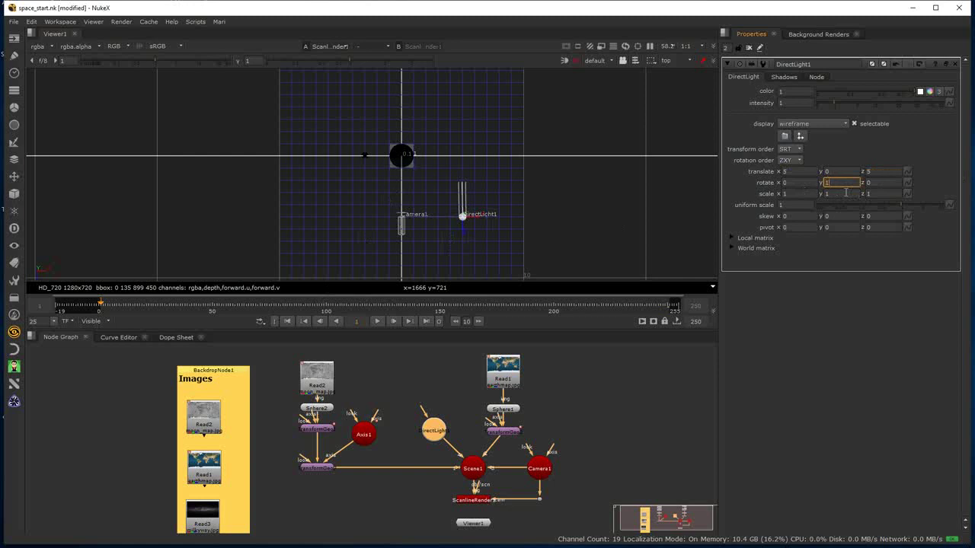
text(5)
key(BackSpace)
text(0)
key(Up)
key(Up)
key(Up)
key(Up)
key(Up)
key(Up)
key(Up)
key(Up)
key(Up)
- Set the direct light's intensity to 5
click(781, 103)
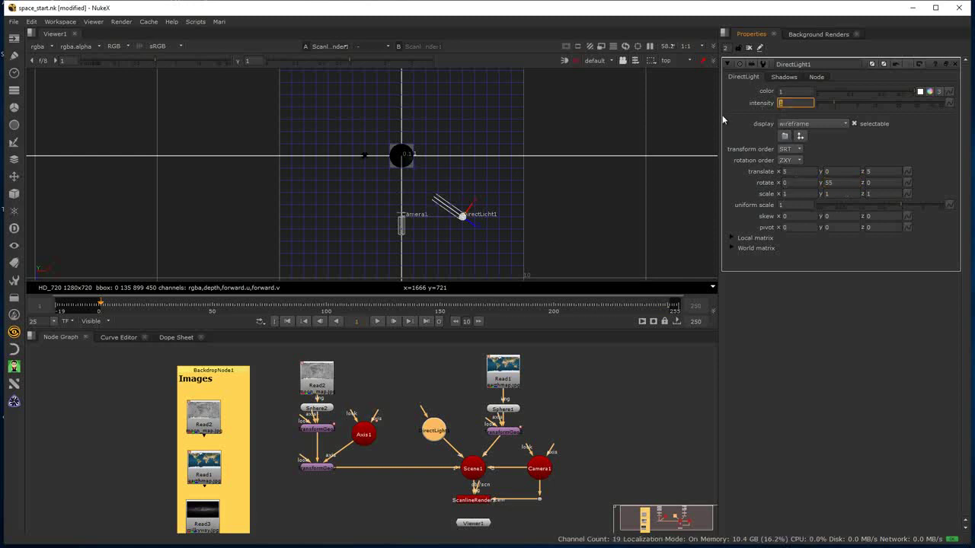
text(0)
key(Return)
- Switch the viewer to the 3D view and look through the locked scene camera
click(669, 63)
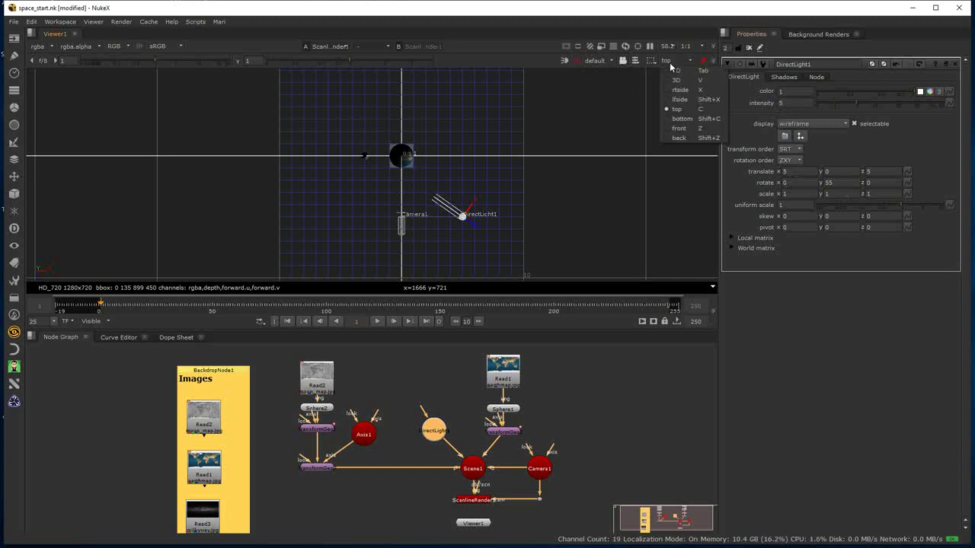
click(672, 84)
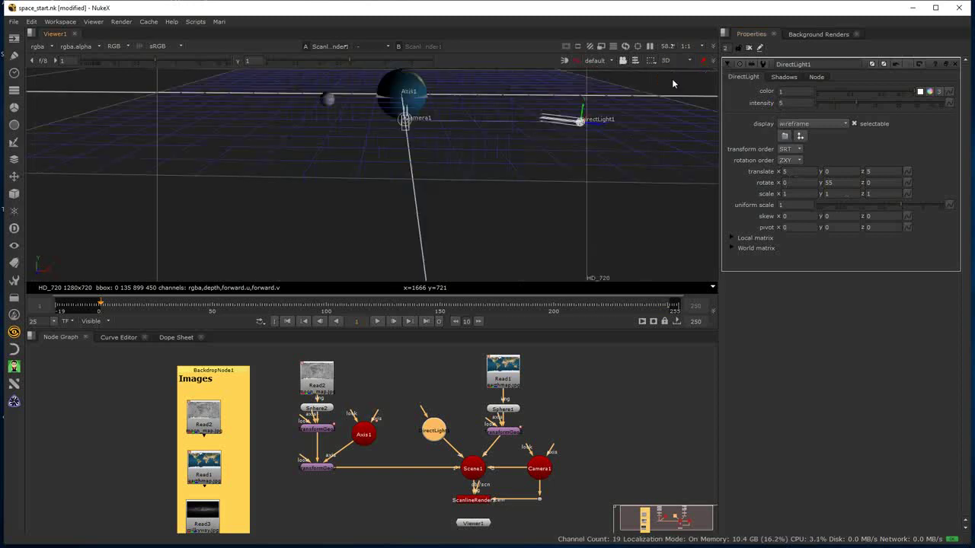
click(596, 60)
click(605, 82)
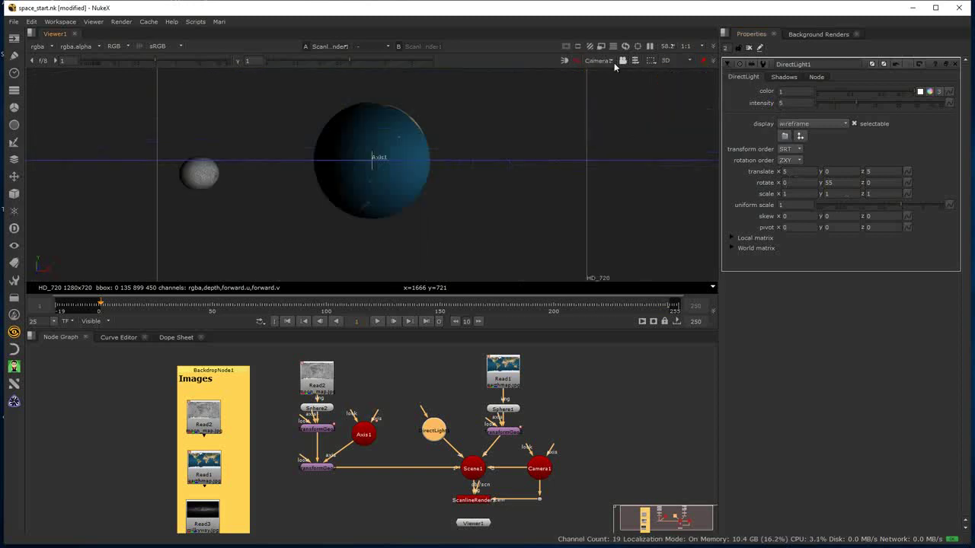
click(622, 60)
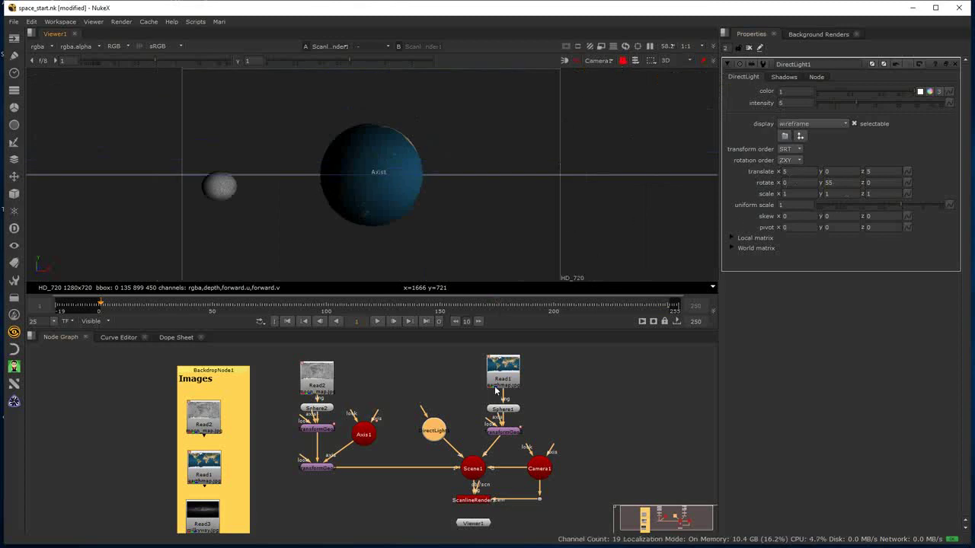
- Toggle the direct light off and on repeatedly to compare the scene's lighting through the camera
key(d)
key(d)
key(d)
key(d)
key(d)
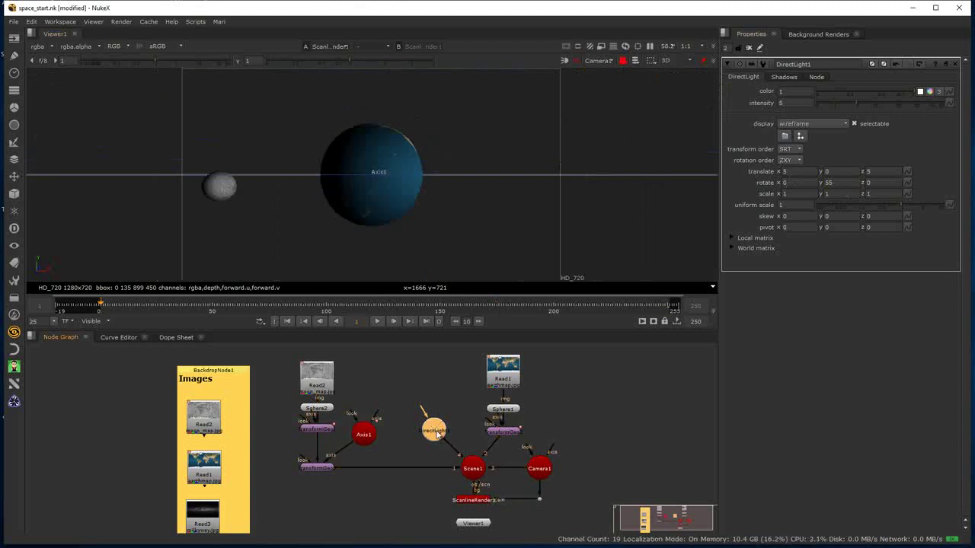
key(d)
key(d)
key(d)
key(d)
key(d)
key(d)
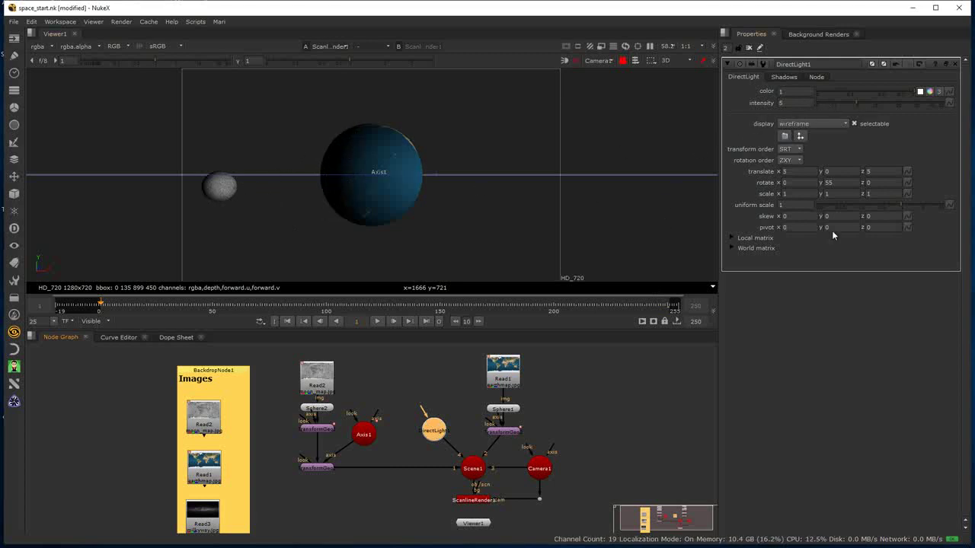
- Give the direct light a warm tint of 1, 0.955983, 0.854729 and close its properties
click(929, 92)
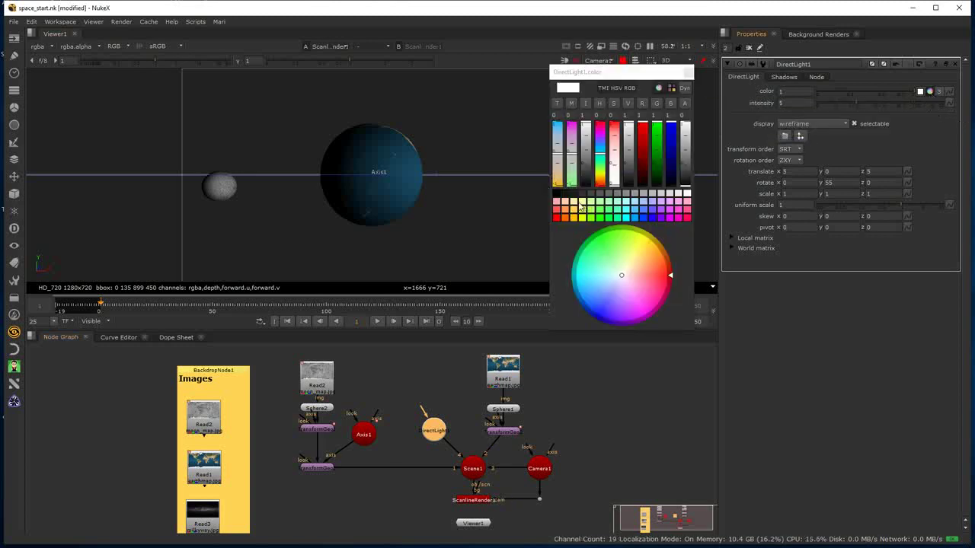
mouse_move(621, 278)
mouse_down()
mouse_move(634, 270)
mouse_move(627, 276)
mouse_up()
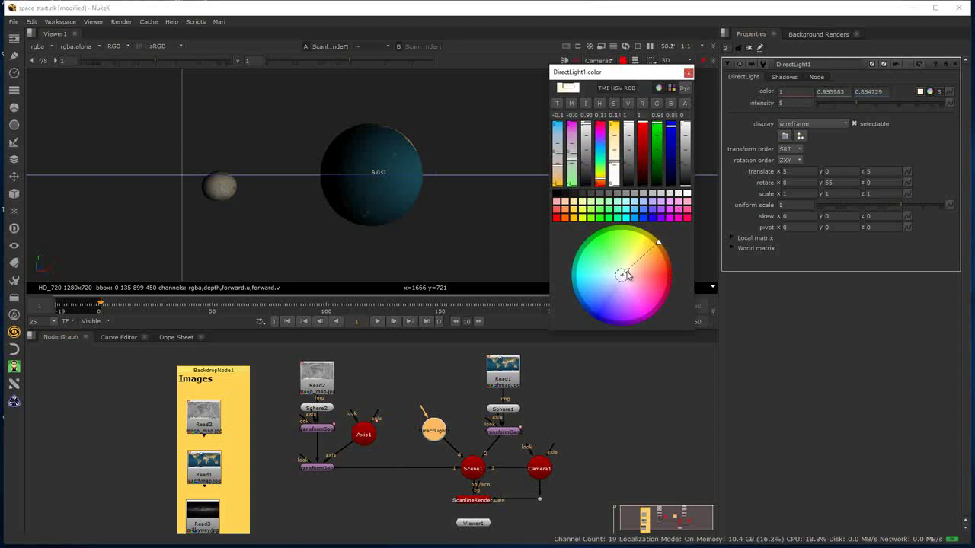
click(689, 75)
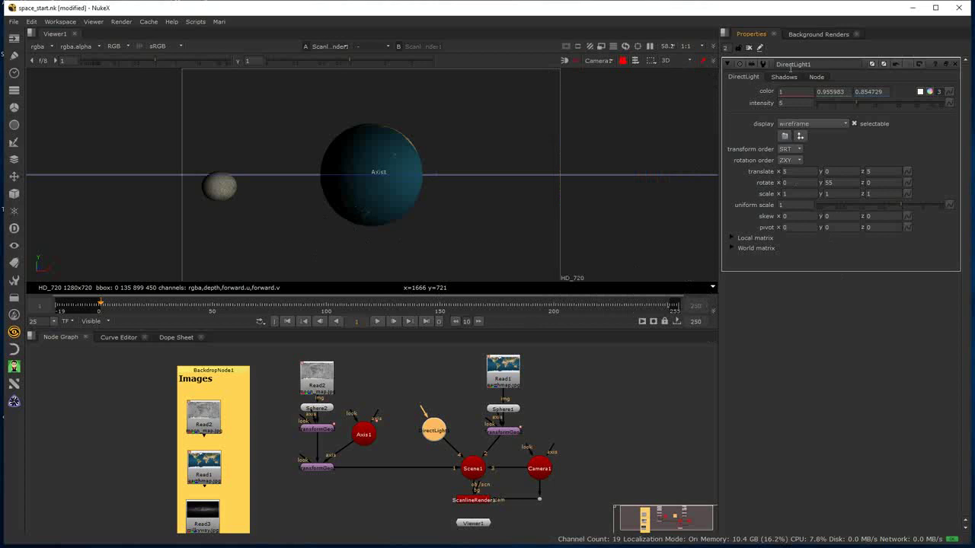
click(749, 48)
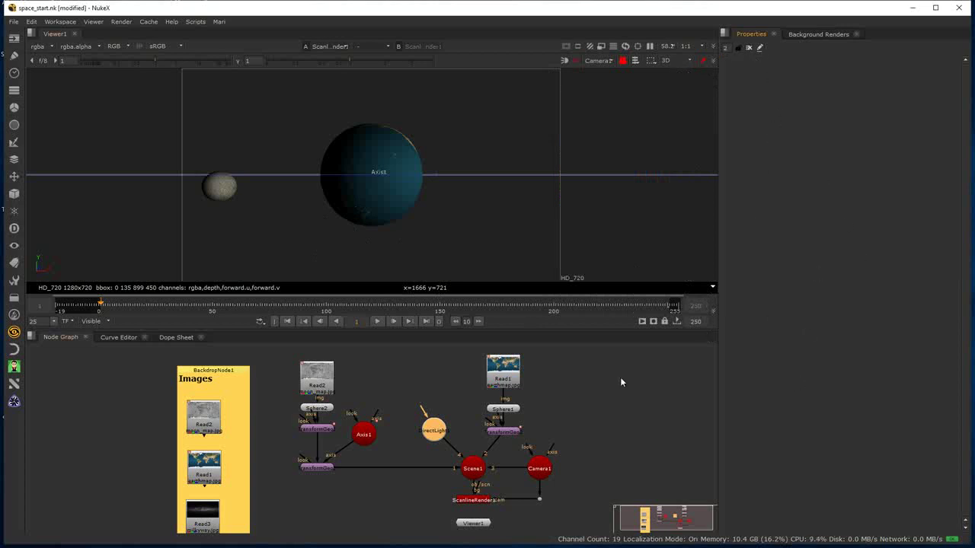
- Add a second Direct light node beside the earth branch and switch the viewer to the top view
click(591, 406)
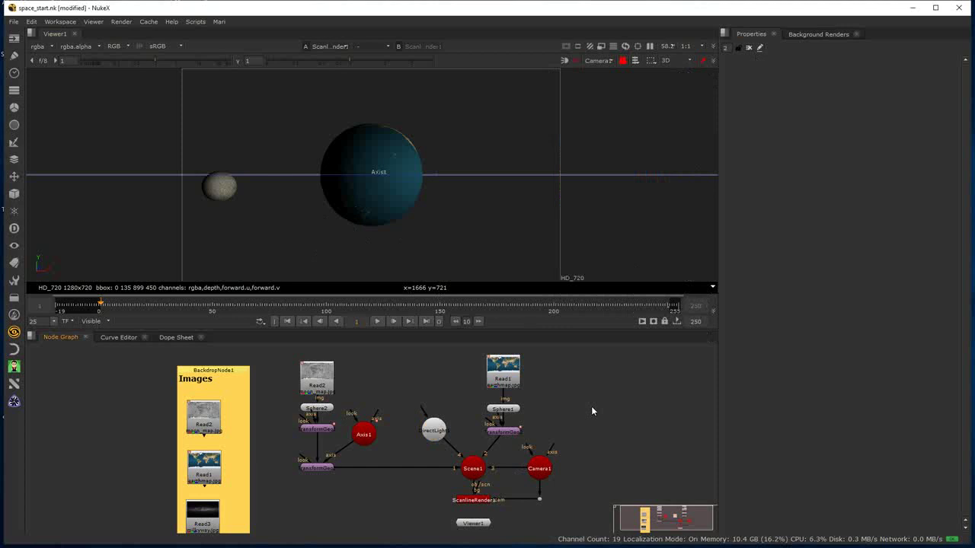
key(Tab)
text(direct)
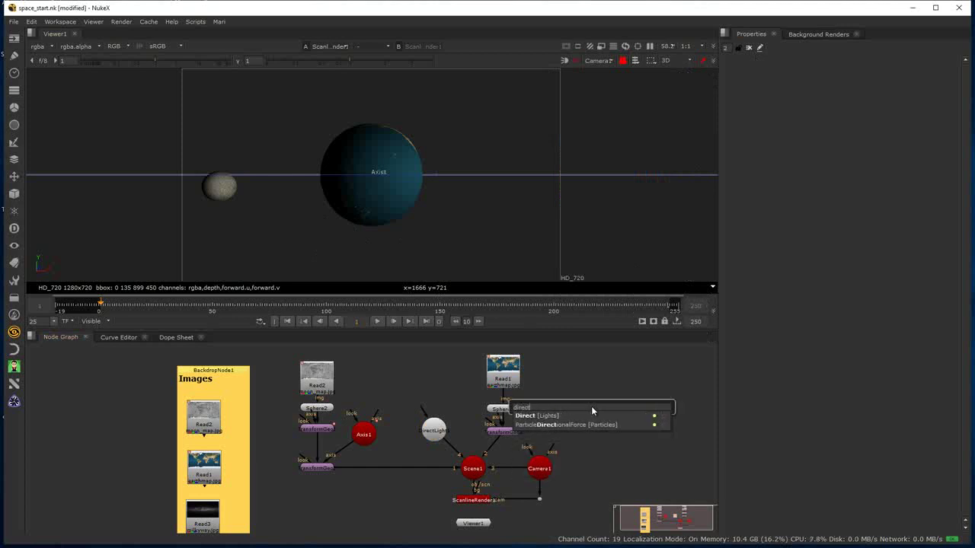
click(555, 416)
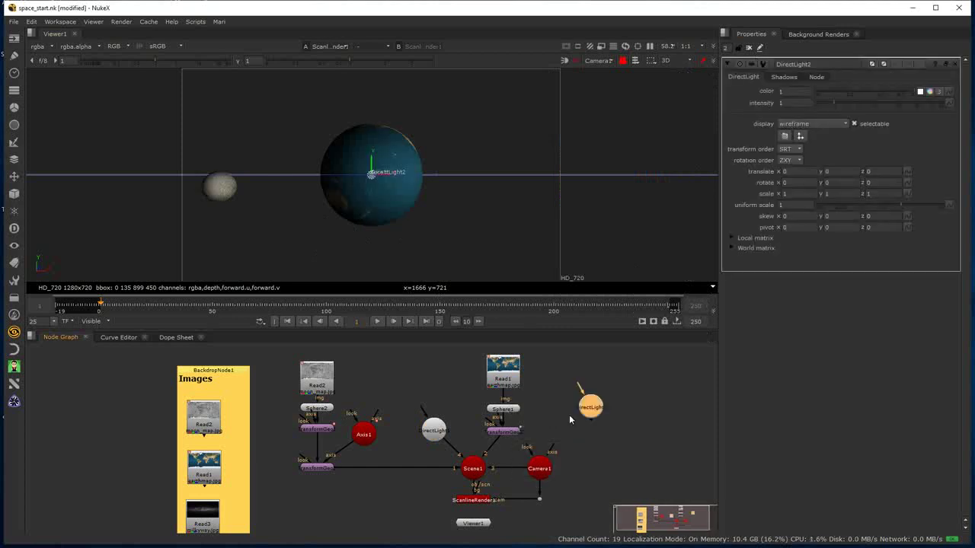
click(602, 415)
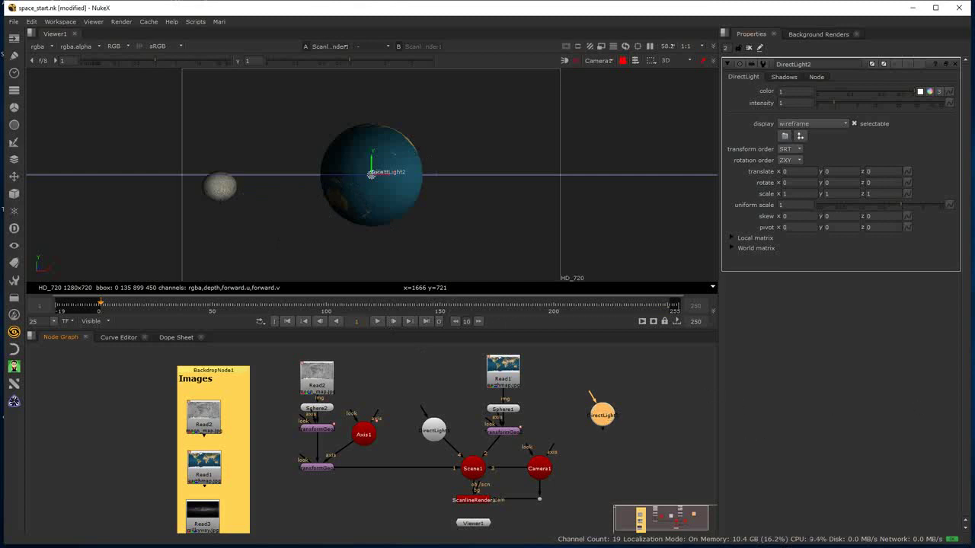
click(670, 62)
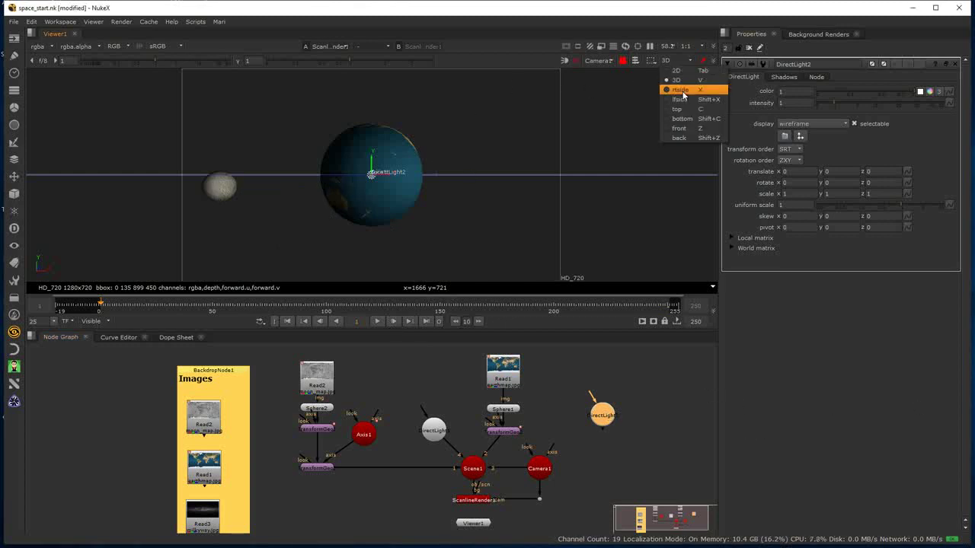
click(685, 109)
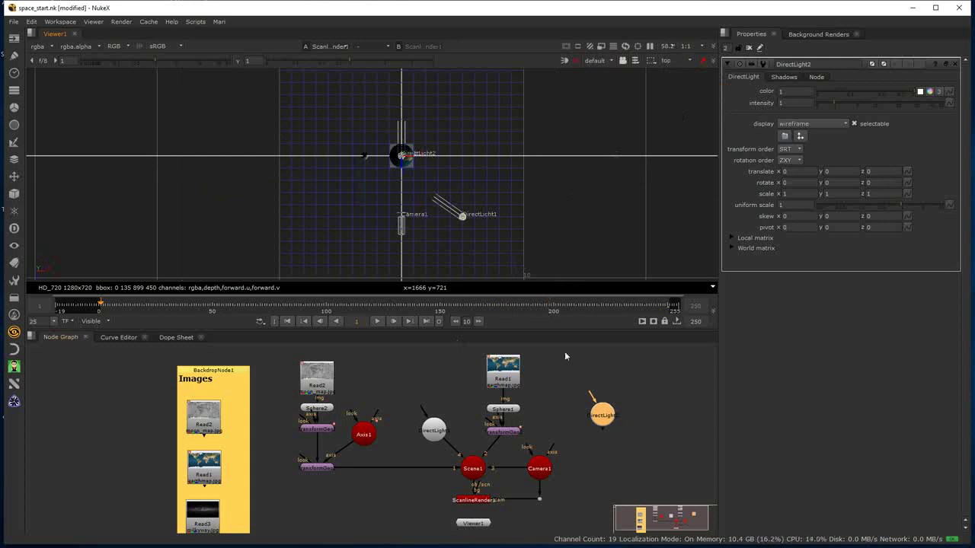
- Rename the first direct light, the one connected to Scene1, as SunLight
double_click(434, 431)
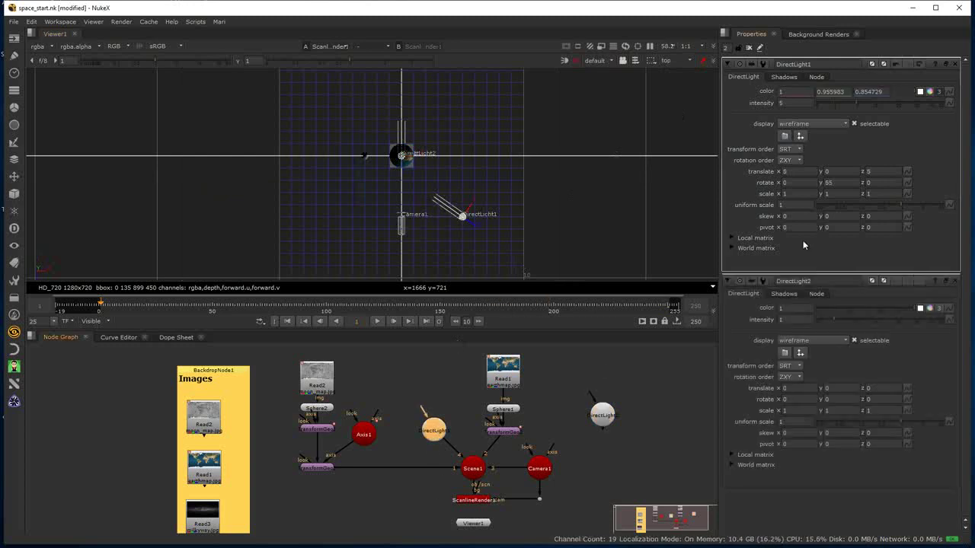
click(796, 64)
drag(795, 64, 918, 89)
key(BackSpace)
key(BackSpace)
key(BackSpace)
key(BackSpace)
key(BackSpace)
key(BackSpace)
key(BackSpace)
text(SunLight)
key(Return)
- Rename the second direct light as MoonLight
double_click(614, 416)
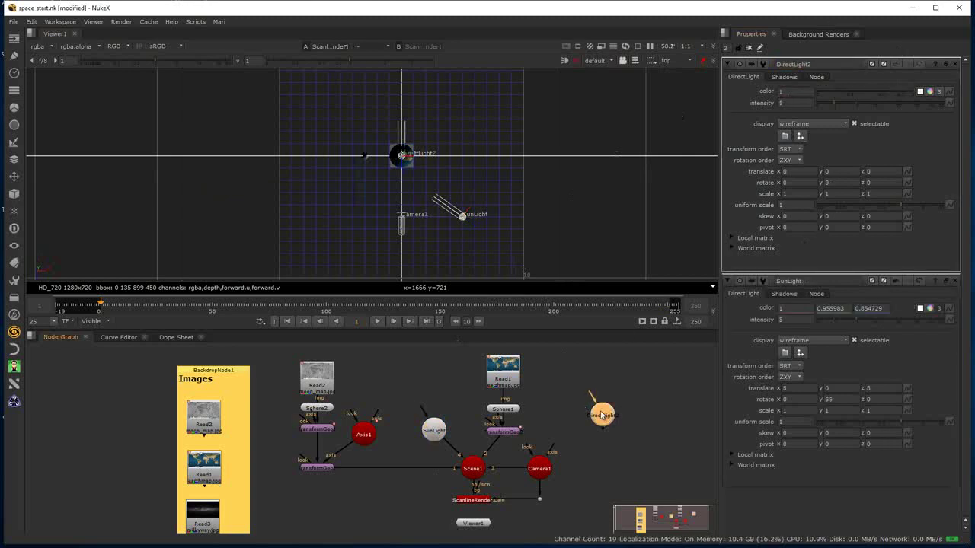
double_click(794, 64)
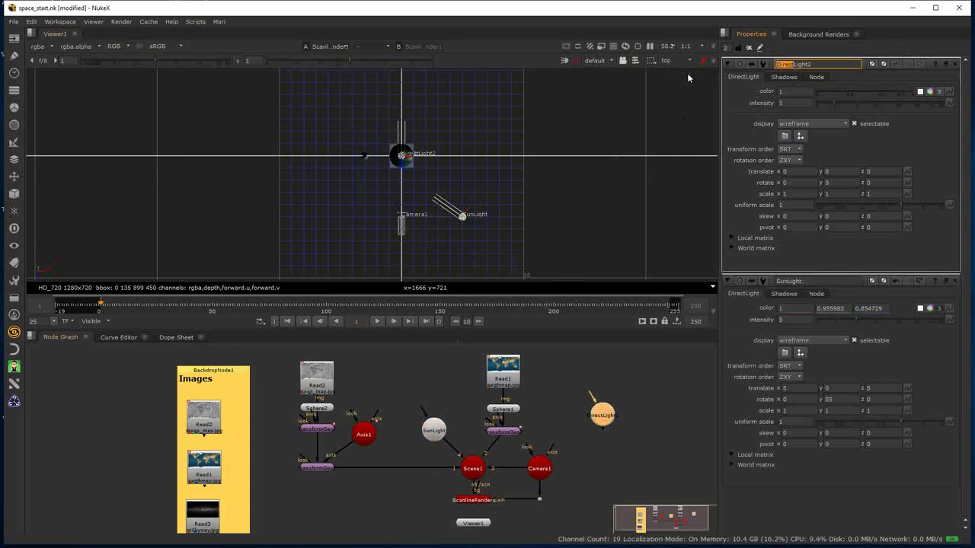
text(Moon)
key(BackSpace)
key(Return)
- Make room between the moon and earth branches, place MoonLight beside SunLight, and connect it to Scene1
drag(602, 415, 400, 424)
drag(578, 516, 420, 346)
drag(516, 375, 560, 374)
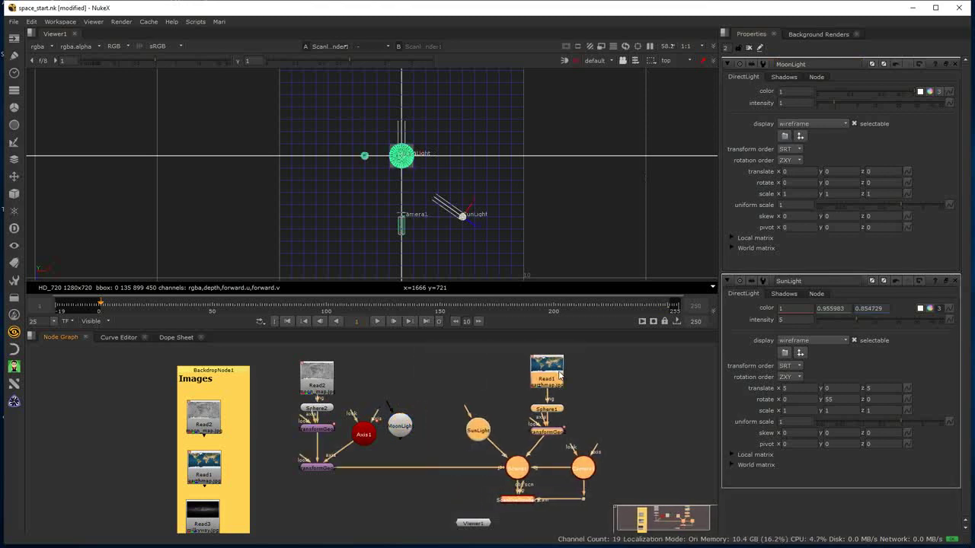
click(461, 491)
drag(476, 430, 487, 417)
drag(412, 419, 507, 463)
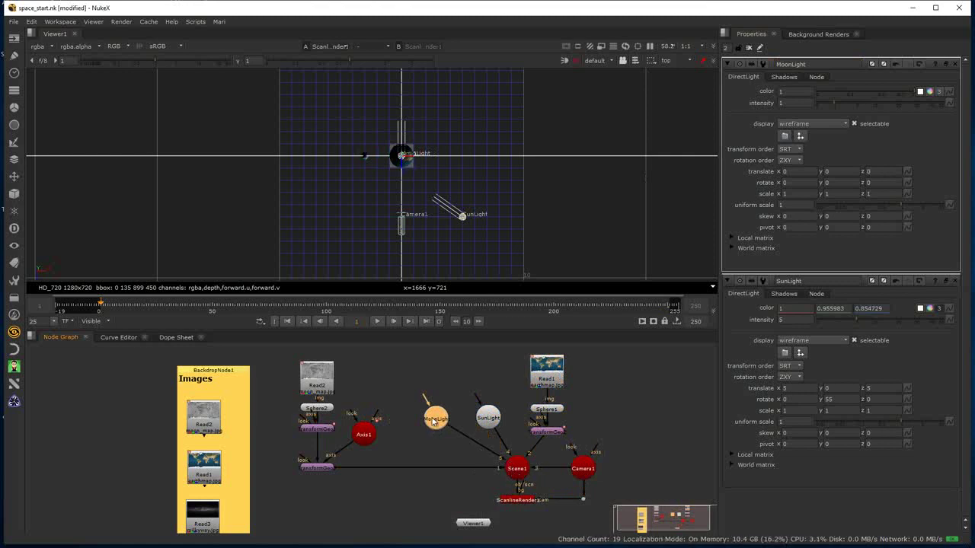
drag(443, 423, 446, 425)
- Set MoonLight's intensity to 5 and close all open node properties
click(795, 103)
text(0)
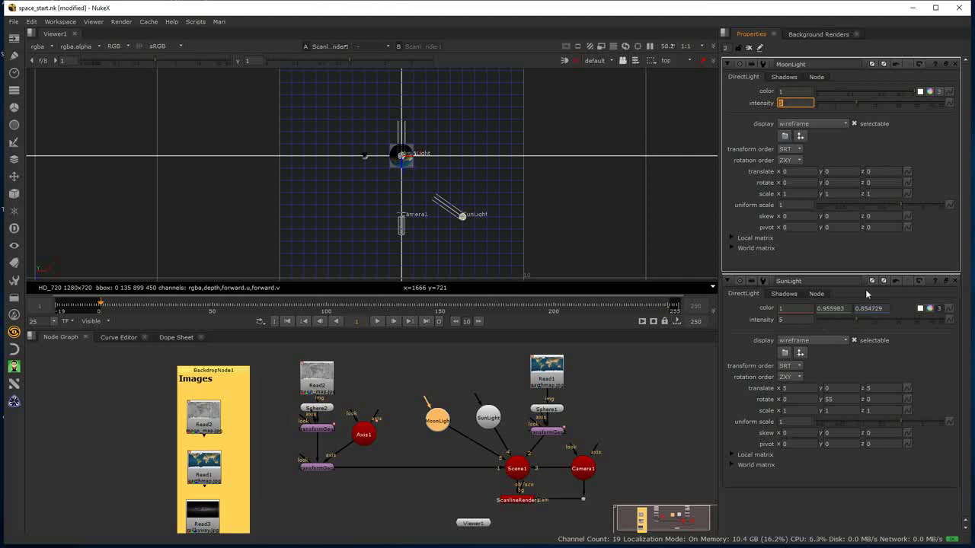
click(751, 51)
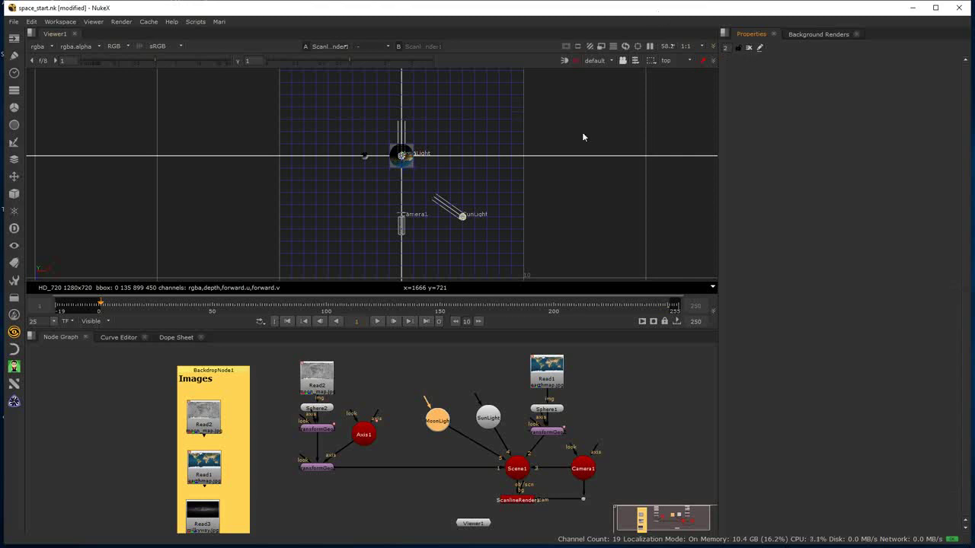
- Link MoonLight's translate values to the translate values of the moon's TransformGeo1
double_click(439, 421)
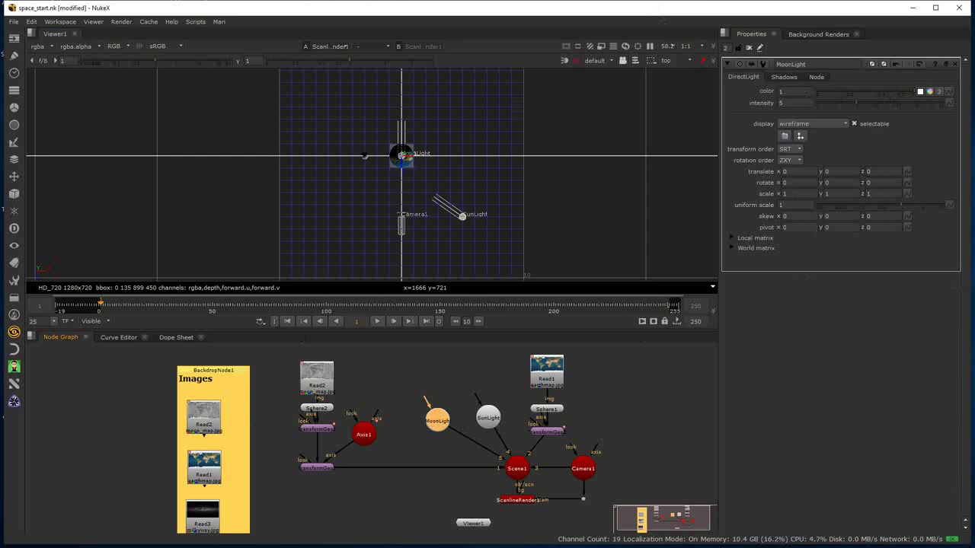
click(318, 431)
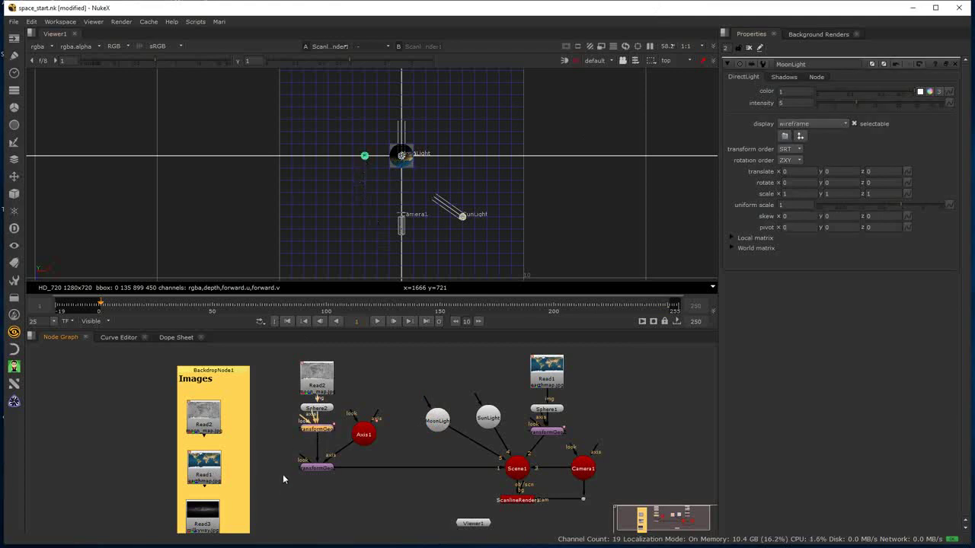
double_click(316, 430)
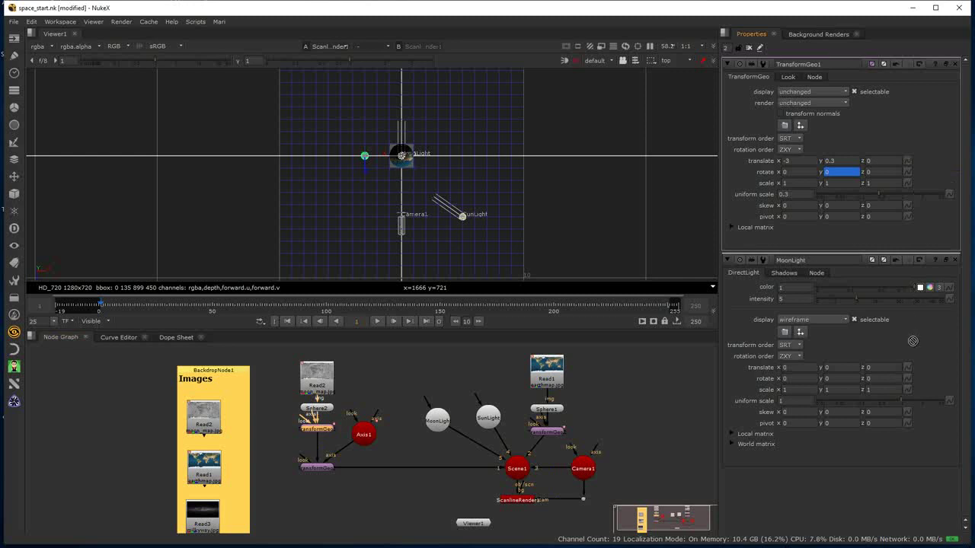
ctrl+drag(907, 367, 906, 367)
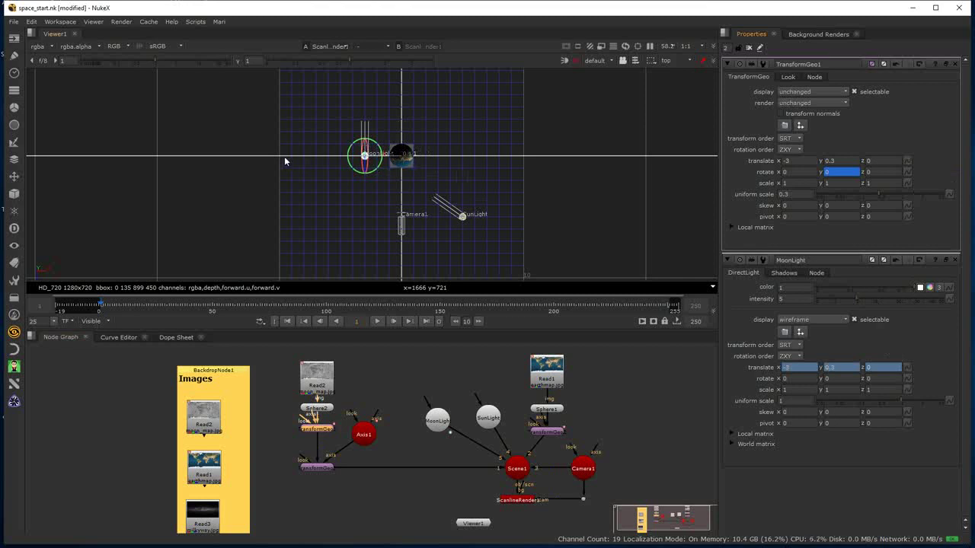
- Set MoonLight's Y rotation to -90 so the light points toward the earth
click(836, 378)
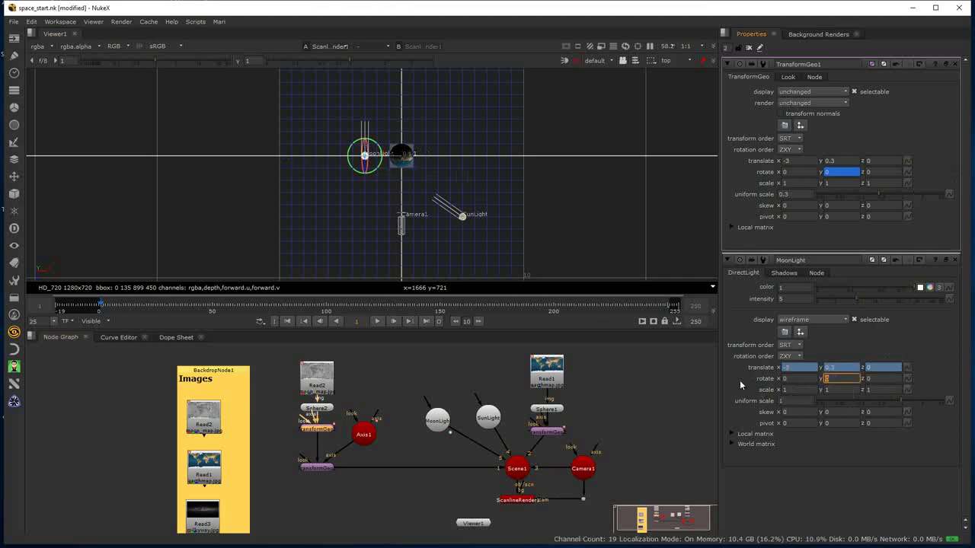
text(-90)
key(Return)
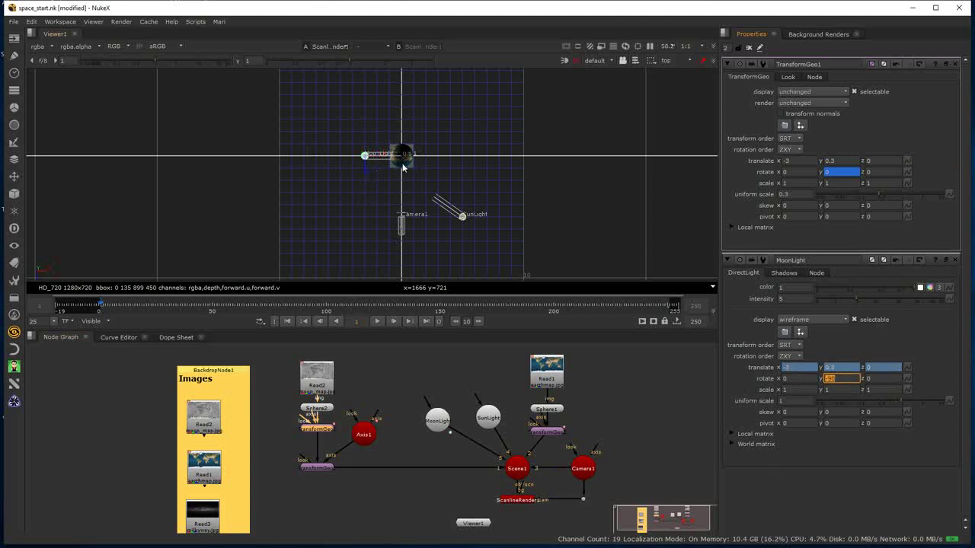
- Play the animation in the top view to compare MoonLight with the moon's orbit, and return to the first frame
click(376, 321)
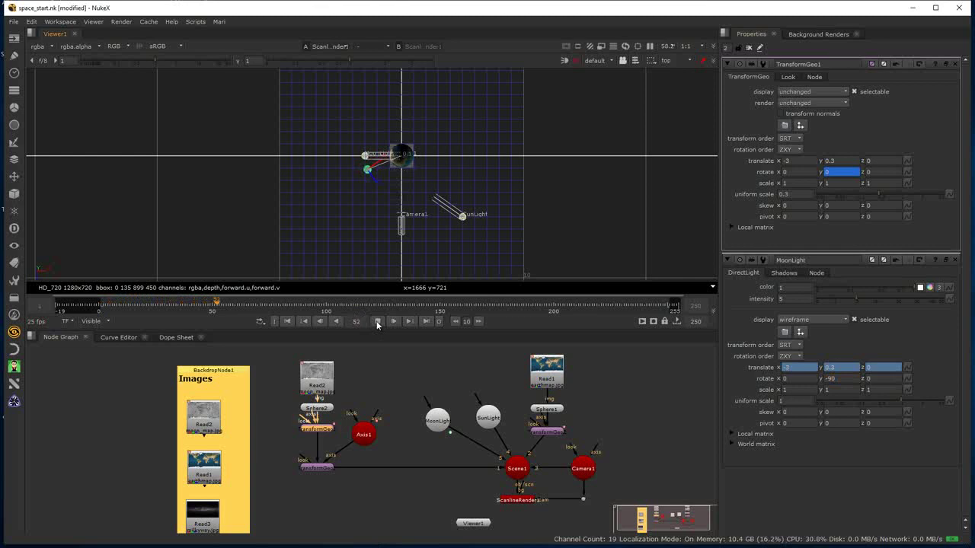
click(376, 323)
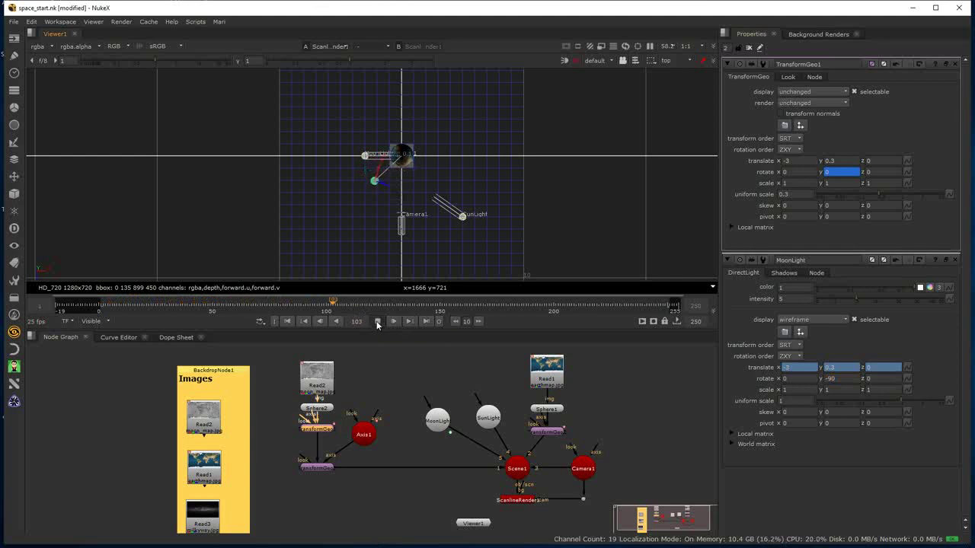
click(288, 321)
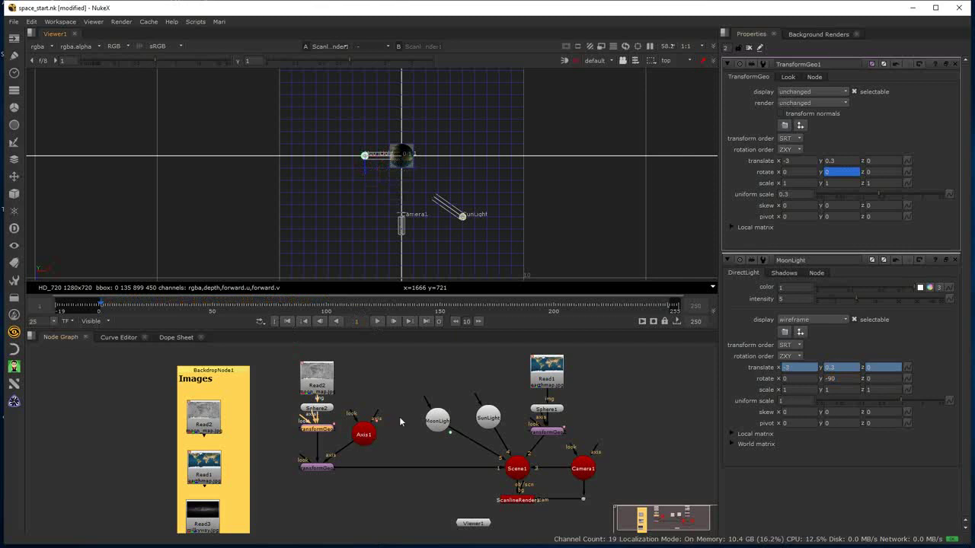
- Connect MoonLight's axis input to Axis1 and align the MoonLight node beside it
click(425, 397)
drag(411, 418, 364, 434)
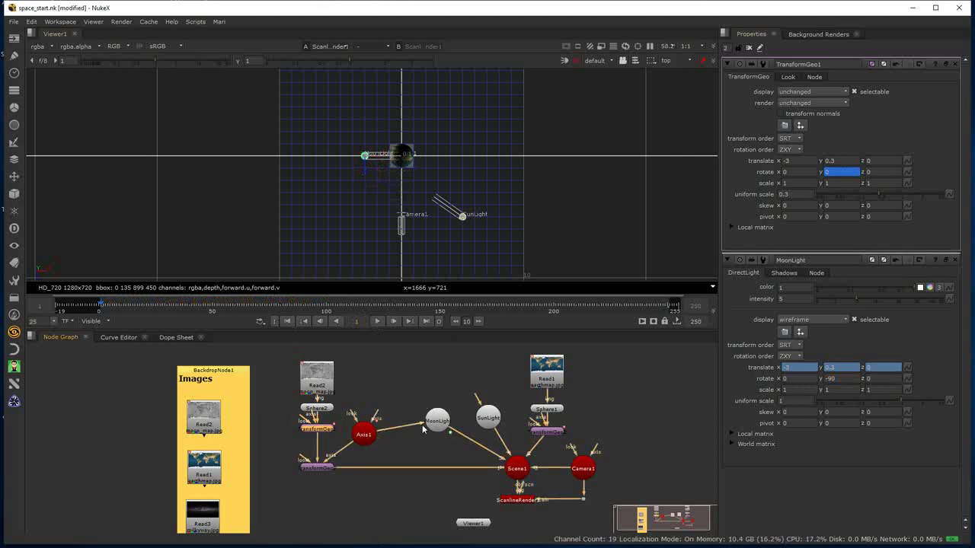
drag(437, 420, 429, 437)
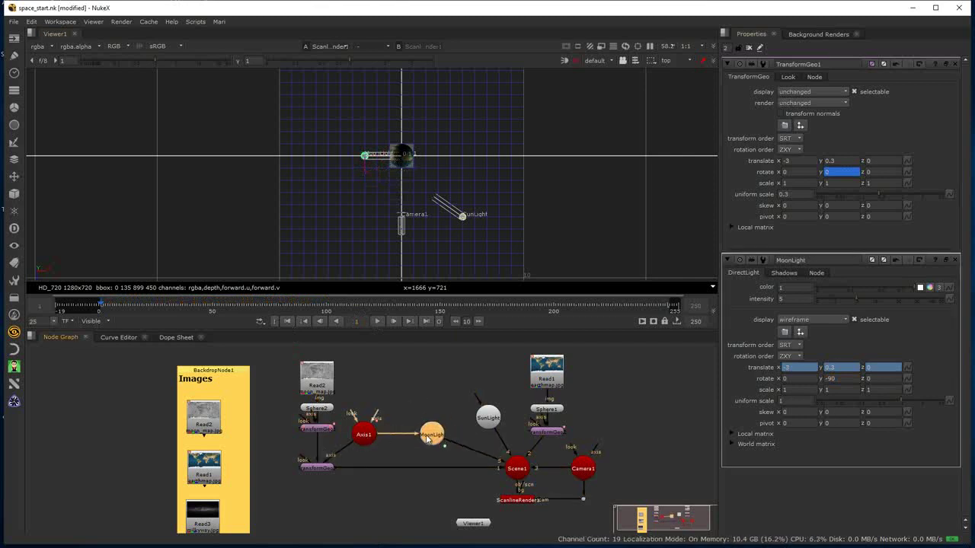
- Open Axis1's properties and play the animation in the top view to check MoonLight's orbit around the earth
double_click(364, 437)
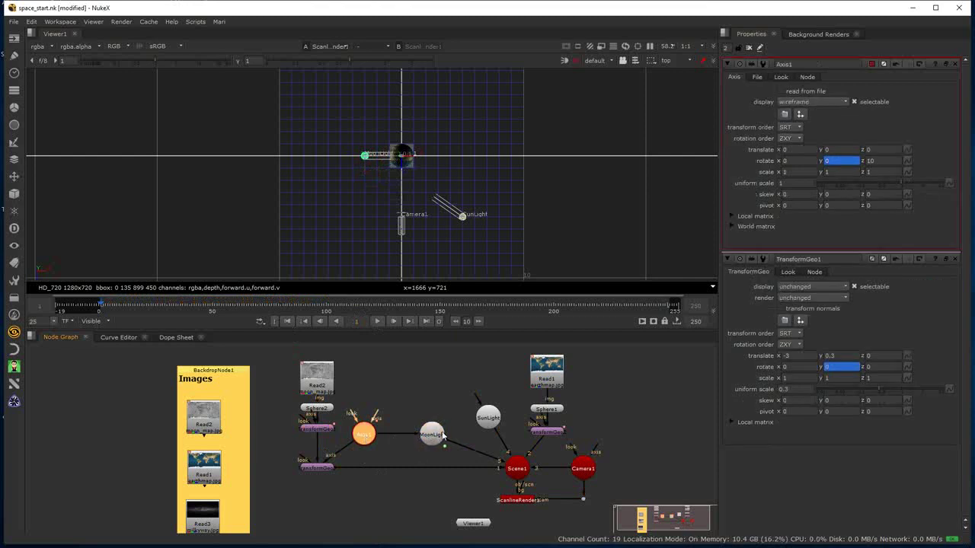
click(376, 321)
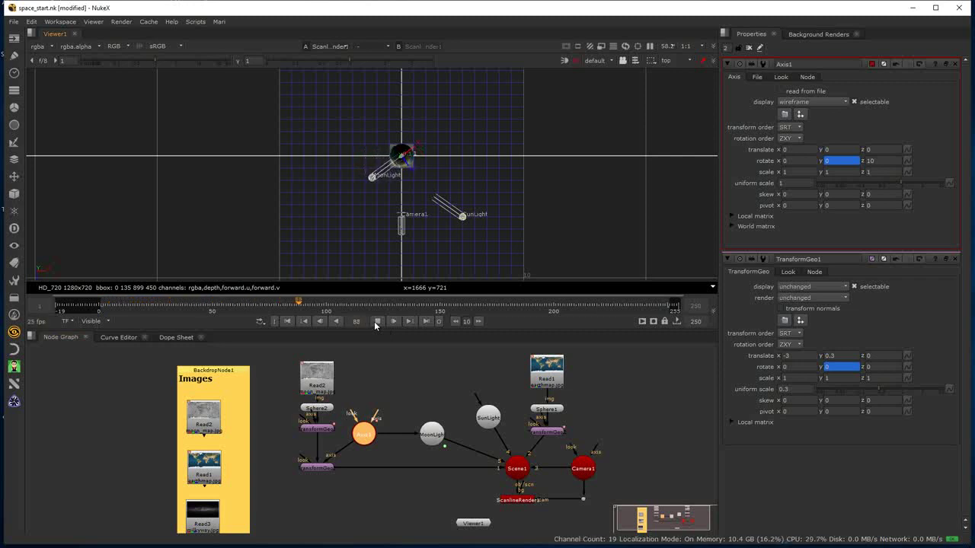
click(376, 322)
- View the scene through Camera1 with the 3D view locked to it, and play part of the animation
click(595, 60)
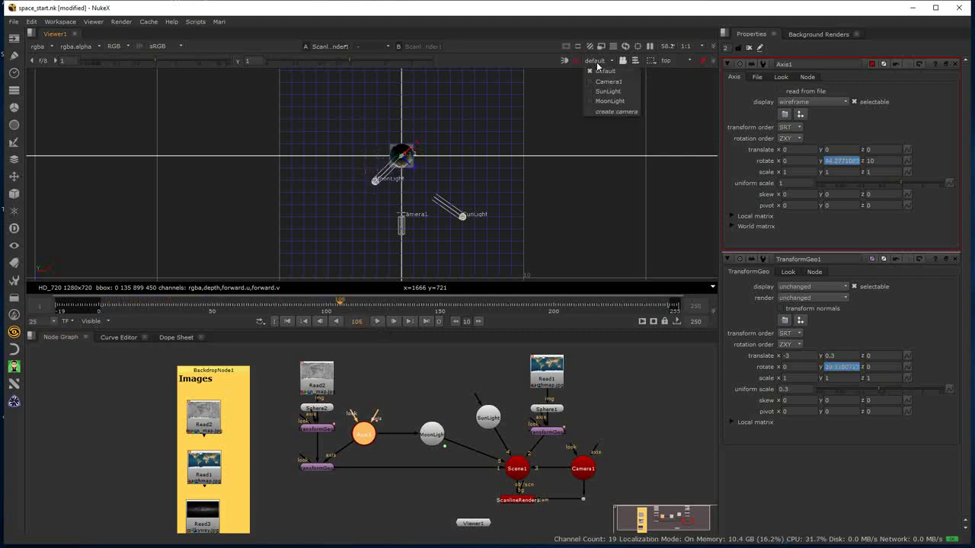
click(602, 78)
click(622, 61)
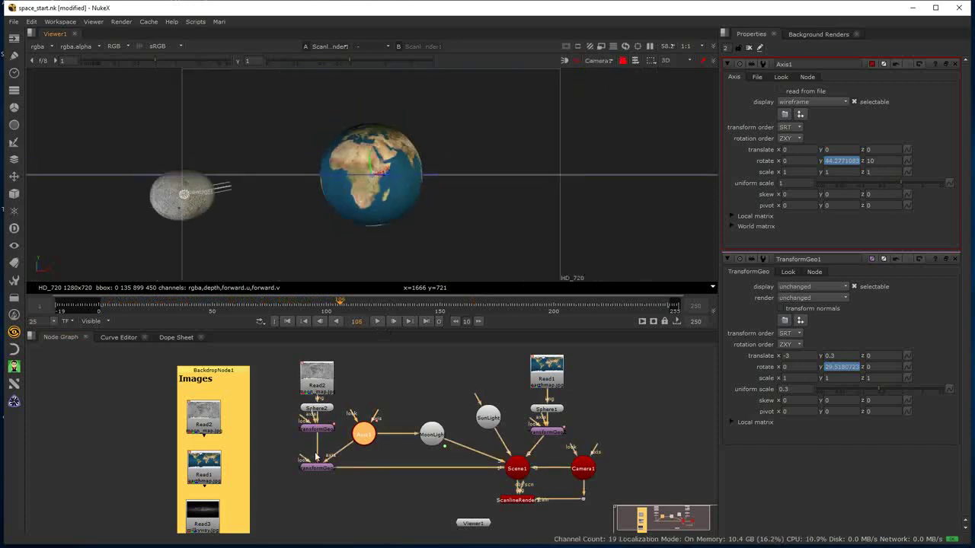
click(375, 321)
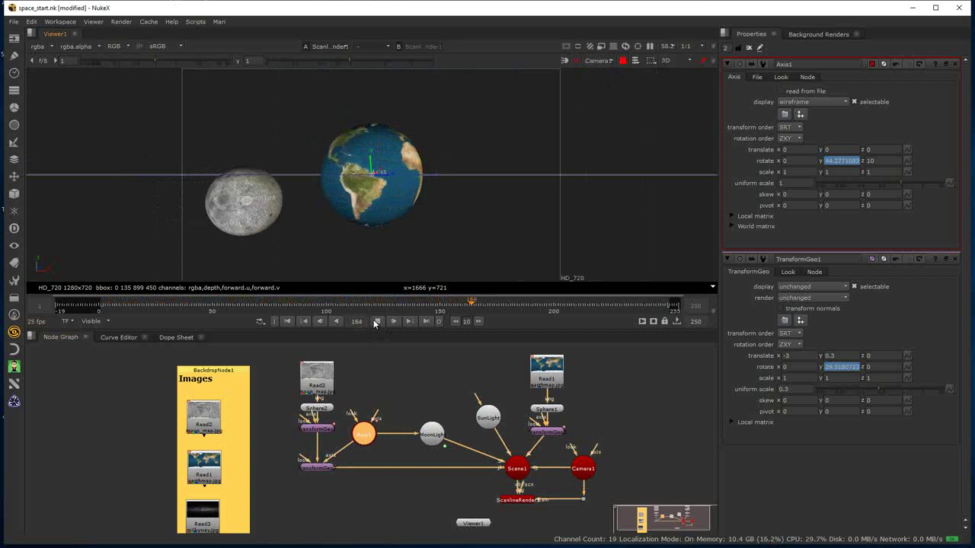
click(375, 321)
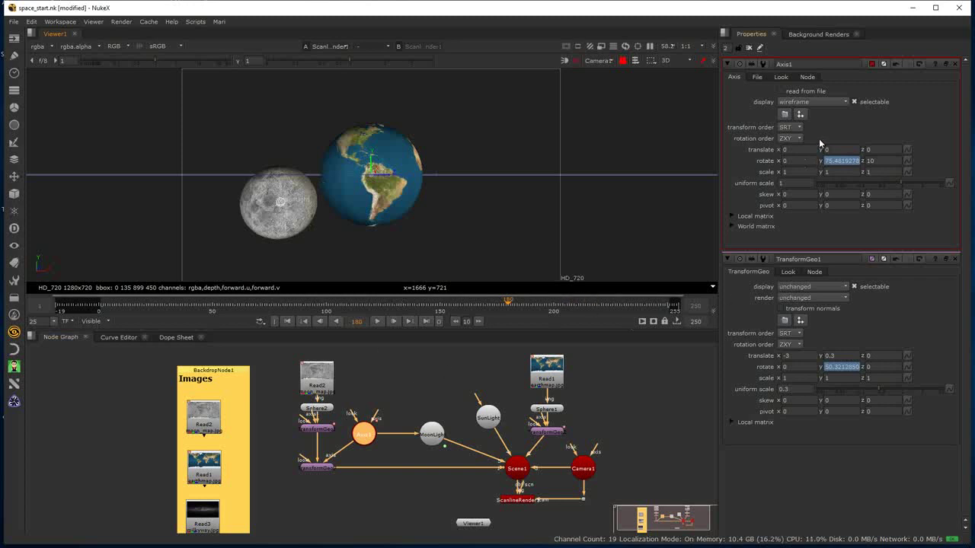
- Open MoonLight's properties and its intensity value for editing
double_click(433, 436)
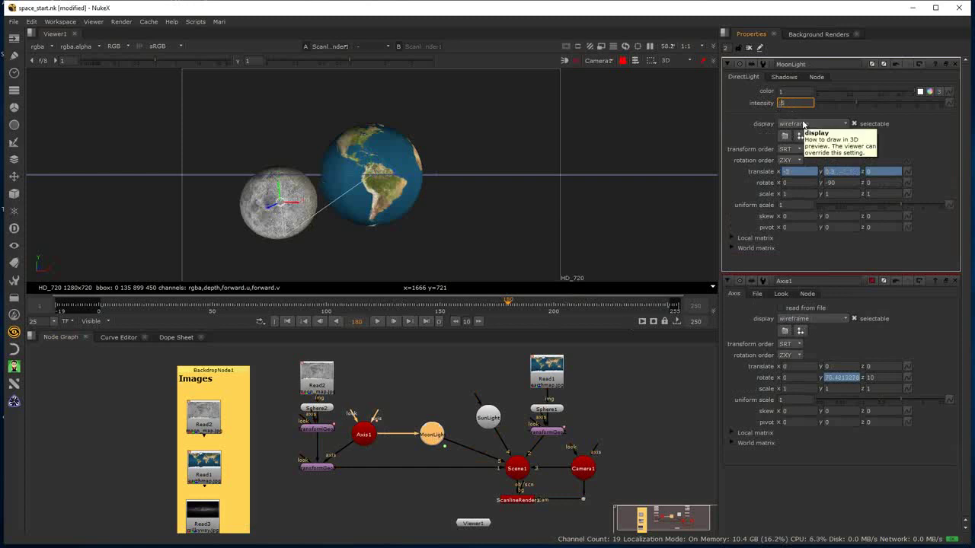
- Set the MoonLight's intensity to 0.5 and compare the scene with that light disabled and enabled
double_click(782, 105)
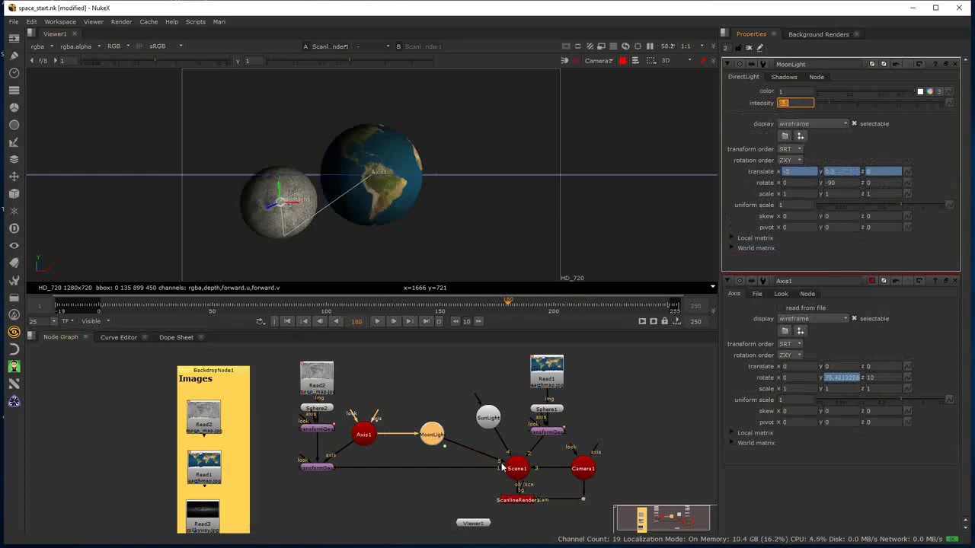
click(432, 436)
key(d)
key(d)
key(d)
key(d)
key(d)
key(d)
key(d)
key(d)
key(d)
key(d)
key(d)
key(d)
key(d)
key(d)
key(d)
key(d)
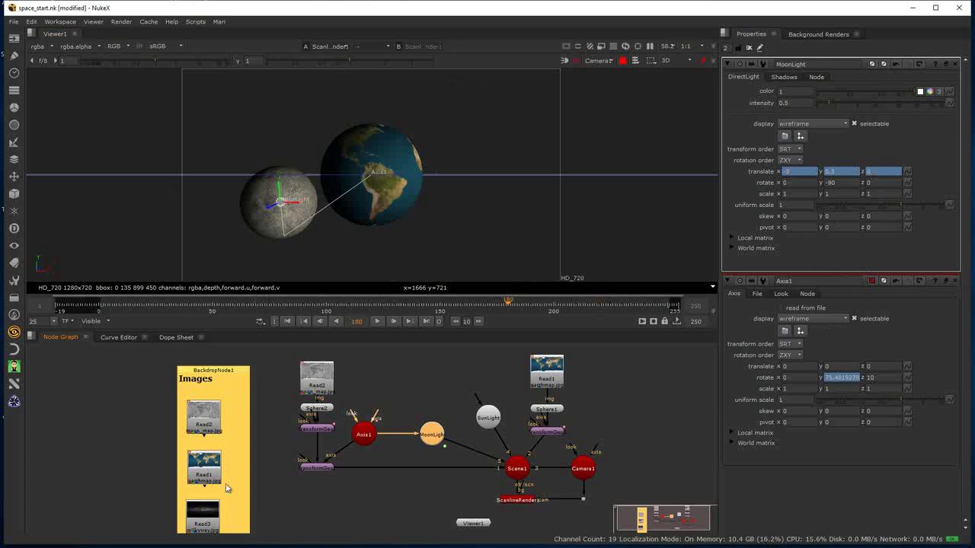
- Disable both the MoonLight and SunLight nodes
click(202, 523)
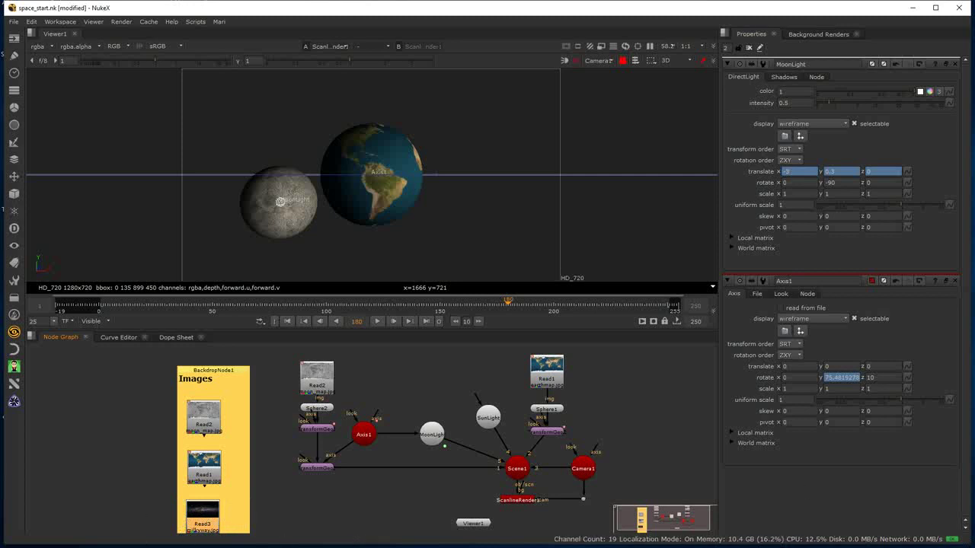
drag(408, 389, 513, 450)
key(d)
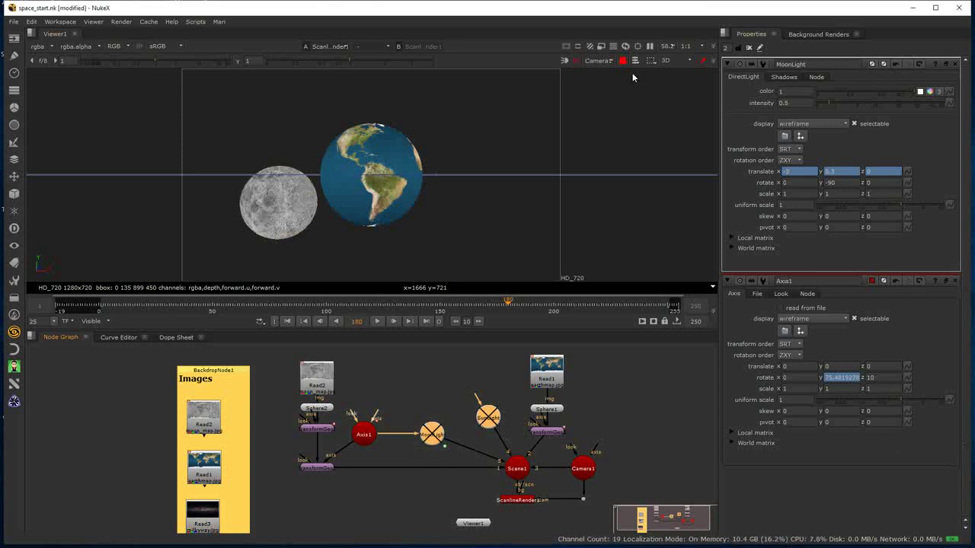
- Show the 3D scene from the top and add an unconnected Cylinder node to the right of the Earth's Read1 node
click(671, 60)
click(680, 113)
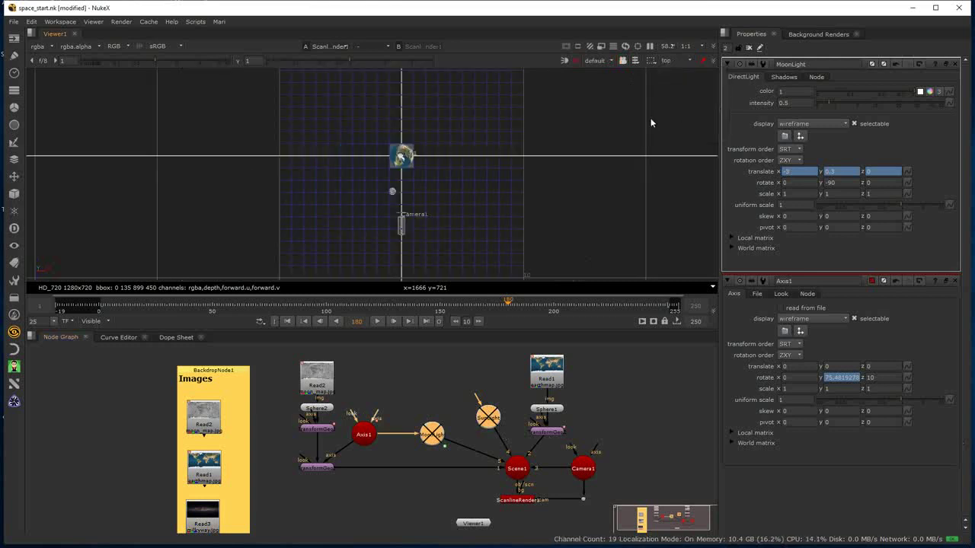
click(542, 226)
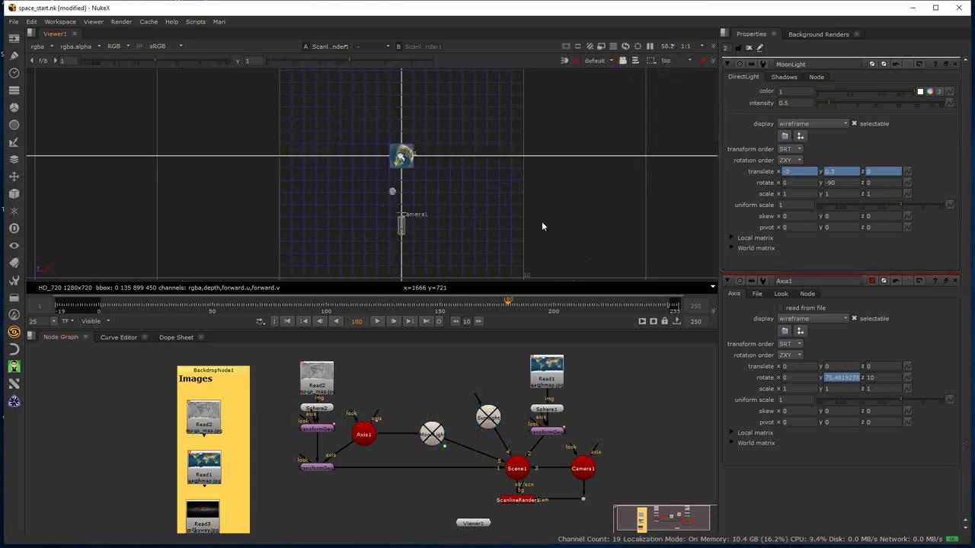
key(Tab)
text(c)
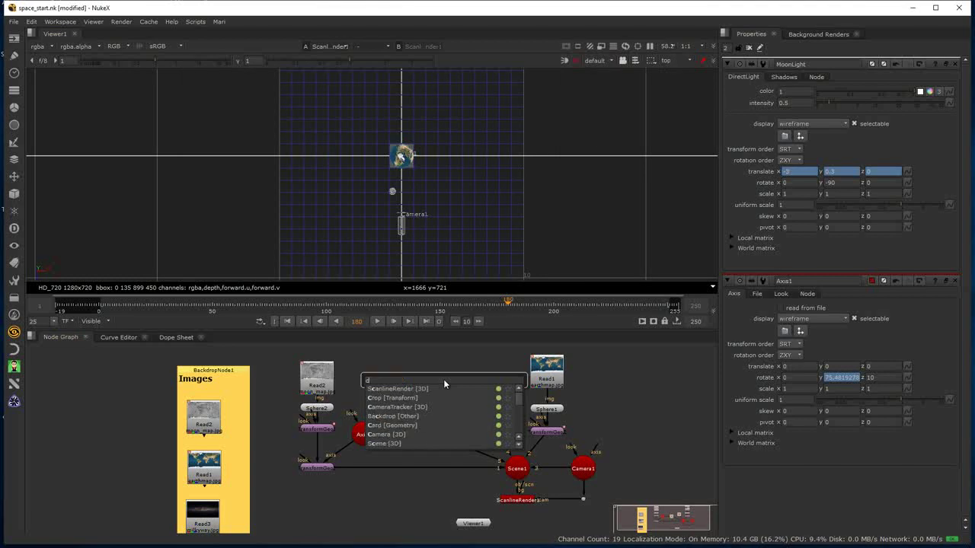
text(ylind)
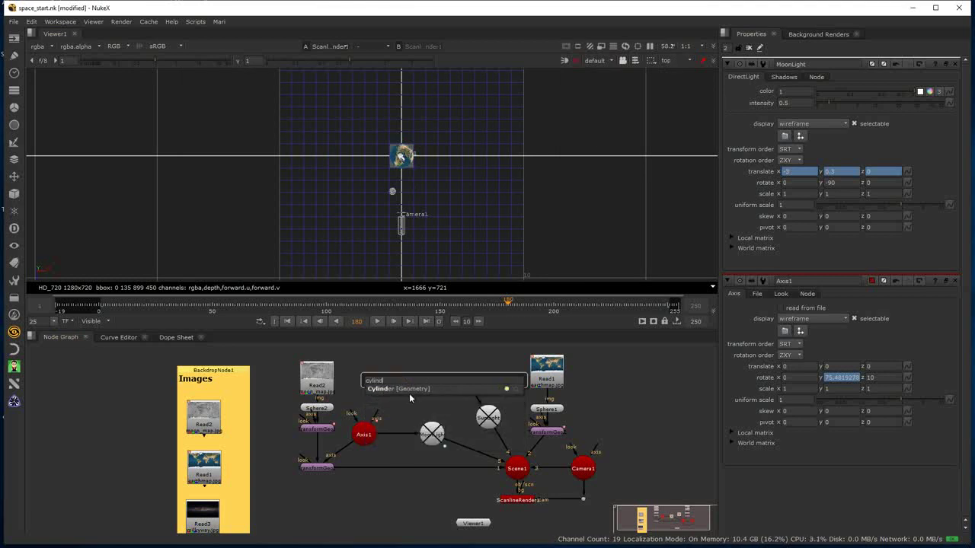
key(Return)
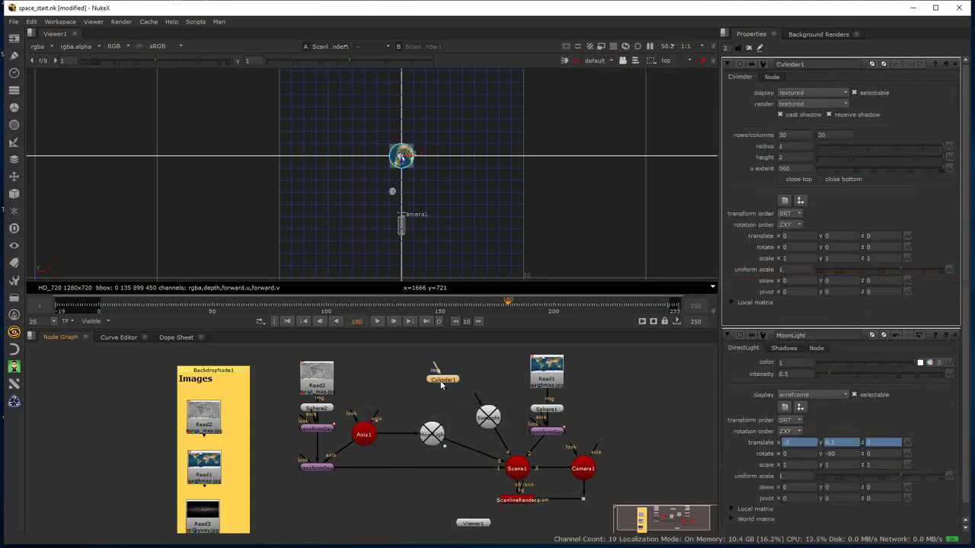
click(632, 380)
scroll(381, 145, up, 5)
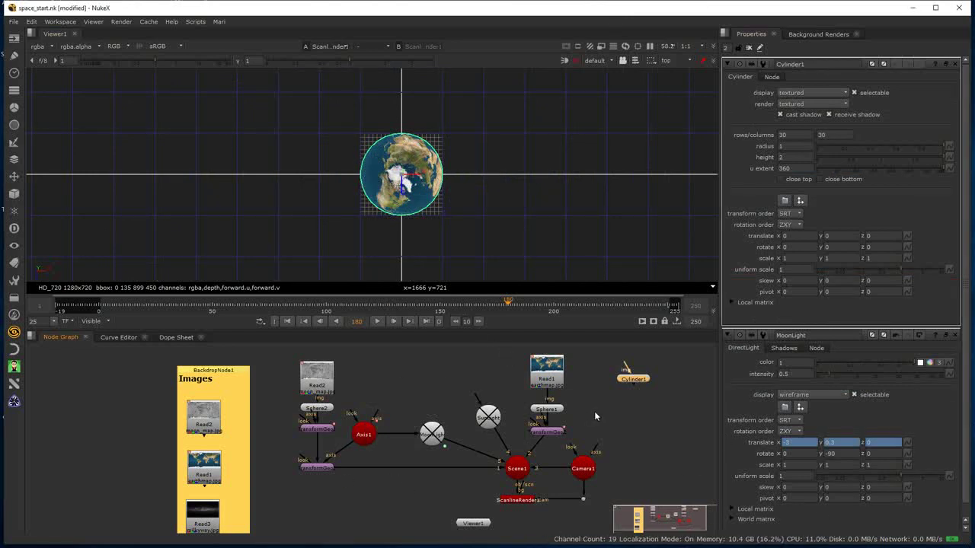
- Duplicate the Scene1 and ScanlineRender1 nodes to the right of the camera and connect the Cylinder to the new scene
middle_drag(596, 416, 582, 388)
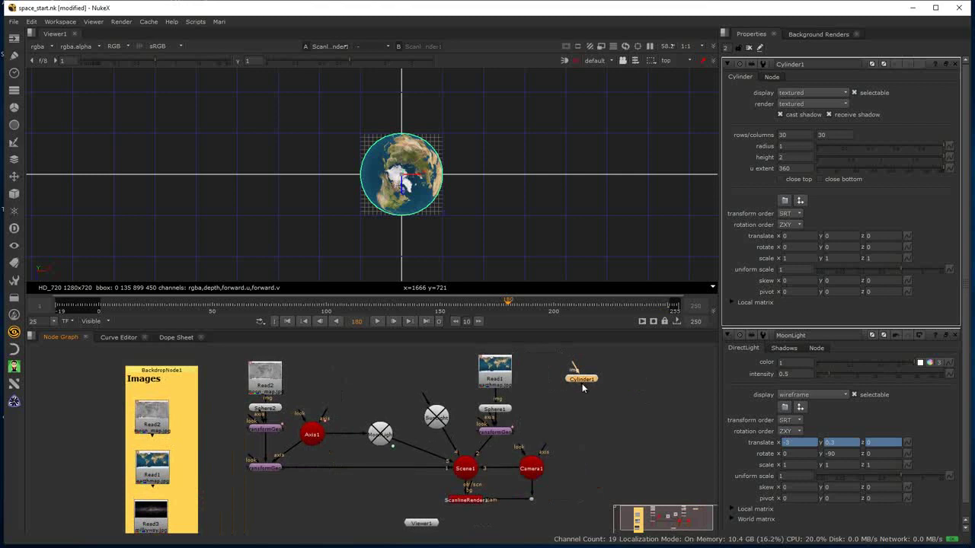
drag(499, 510, 438, 456)
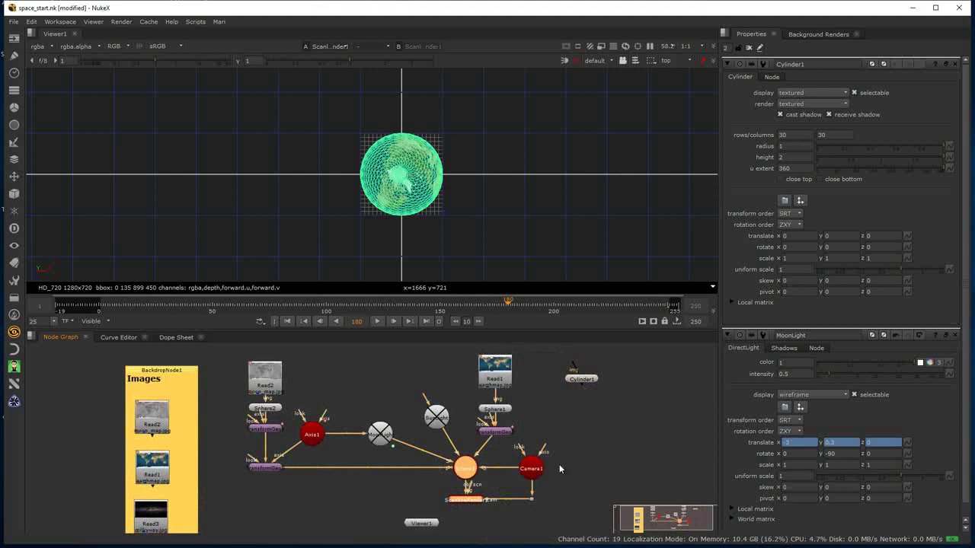
click(603, 451)
key(ctrl+v)
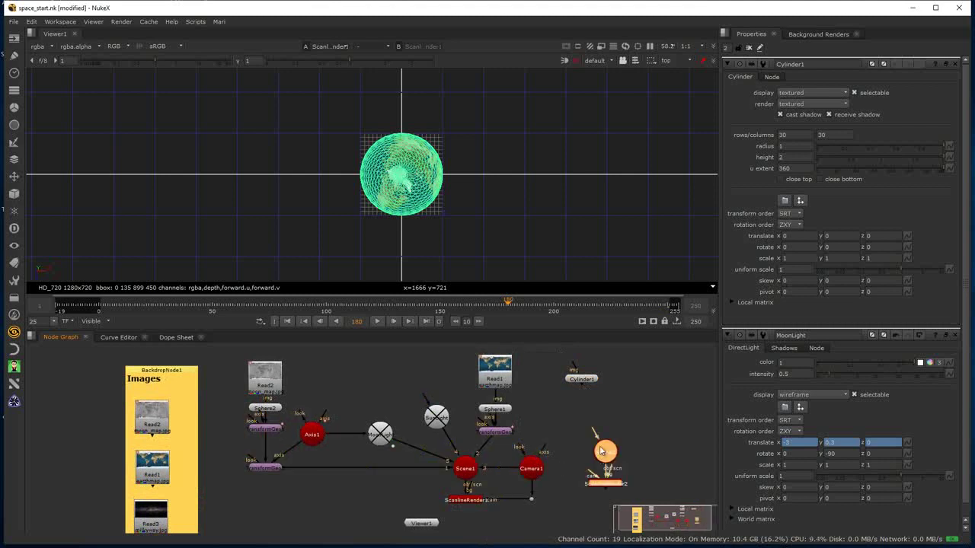
mouse_move(597, 432)
mouse_down()
mouse_move(580, 379)
mouse_move(610, 420)
mouse_up()
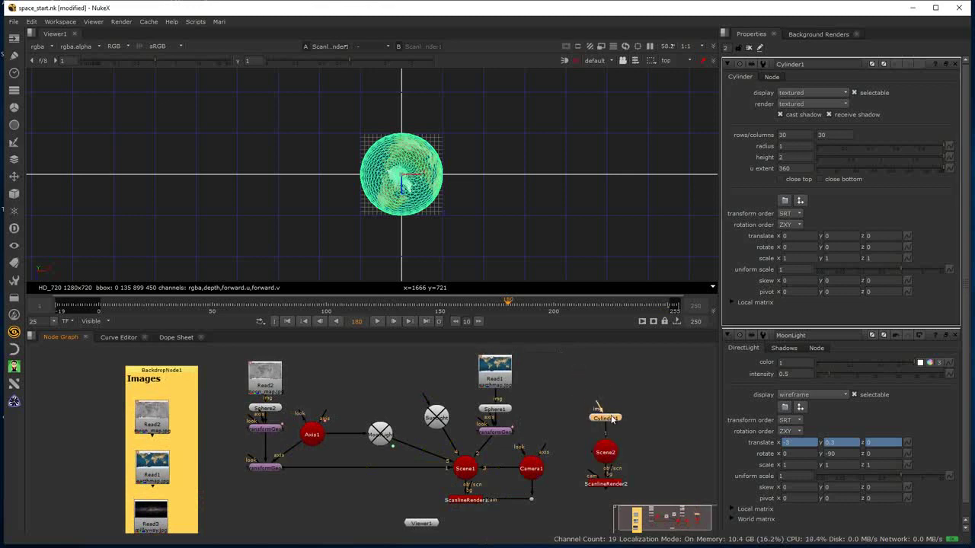
- Move the Cylinder, Scene2 and ScanlineRender2 nodes together into free space to the right of Camera1
middle_drag(641, 461, 546, 429)
drag(605, 470, 473, 364)
drag(515, 389, 512, 403)
click(435, 523)
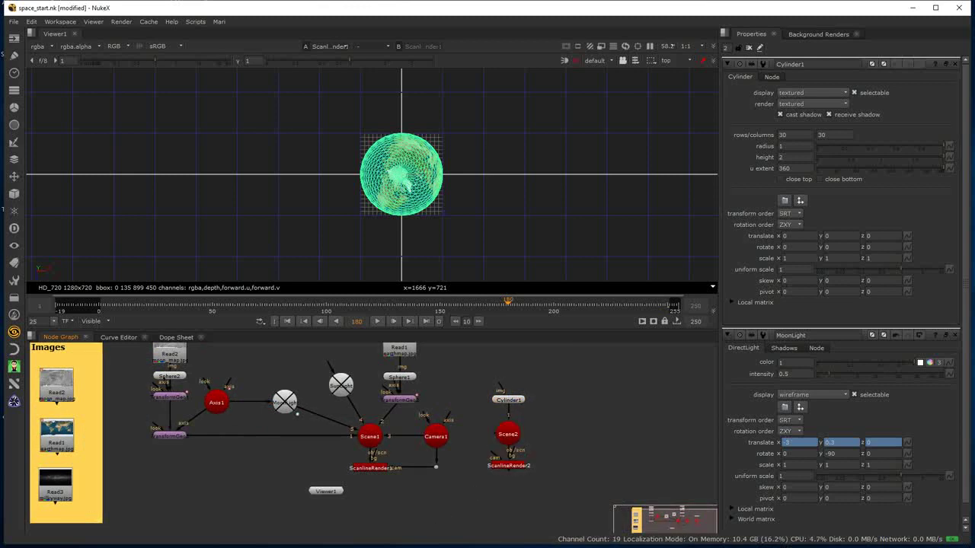
drag(584, 488, 528, 405)
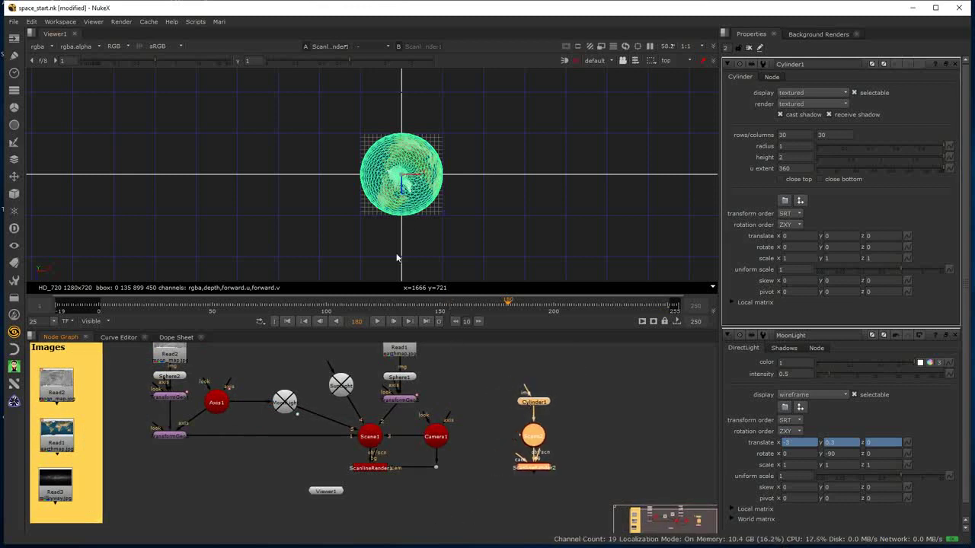
- Add a Merge node with ScanlineRender1 in its A input and ScanlineRender2 in its B input
click(499, 521)
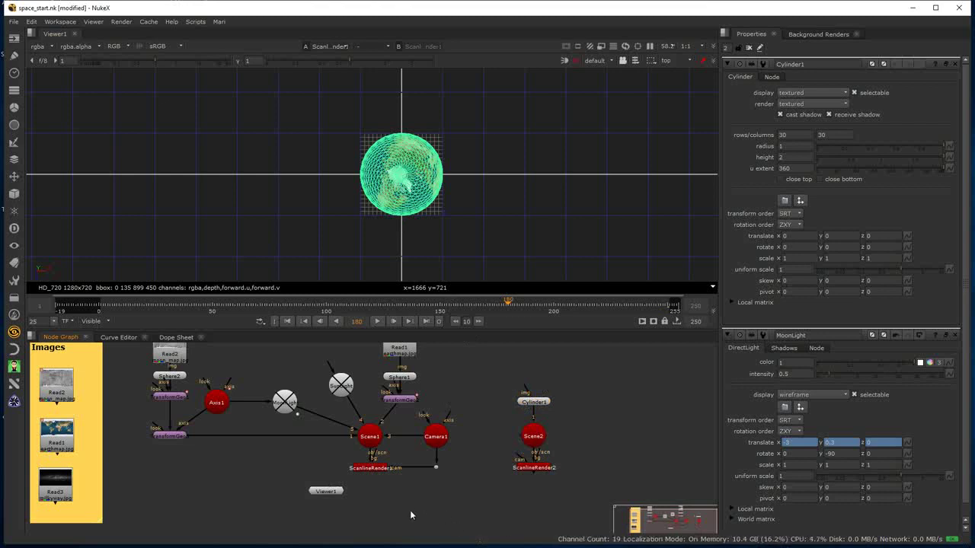
key(m)
drag(400, 496, 528, 467)
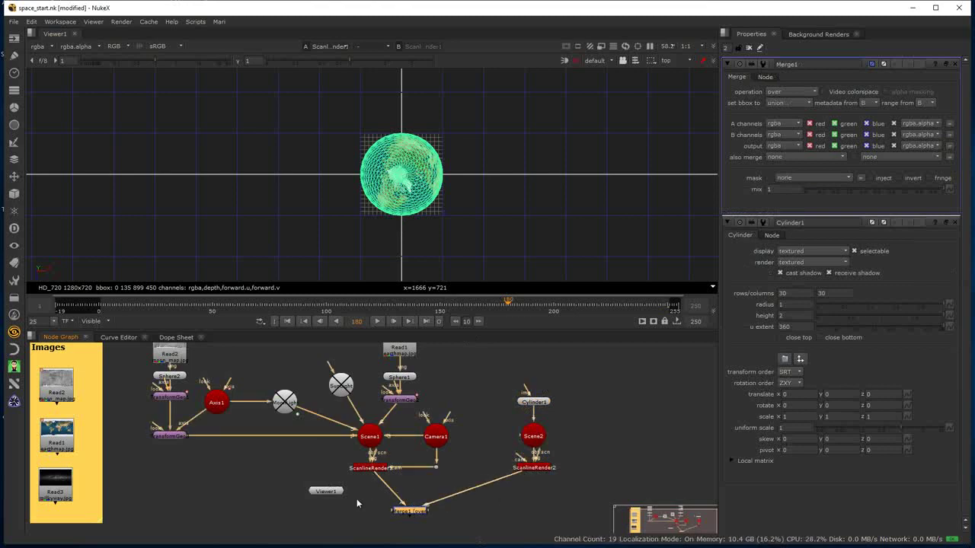
- View the Merge output and line up the Merge and Viewer nodes directly below ScanlineRender1
drag(328, 491, 359, 509)
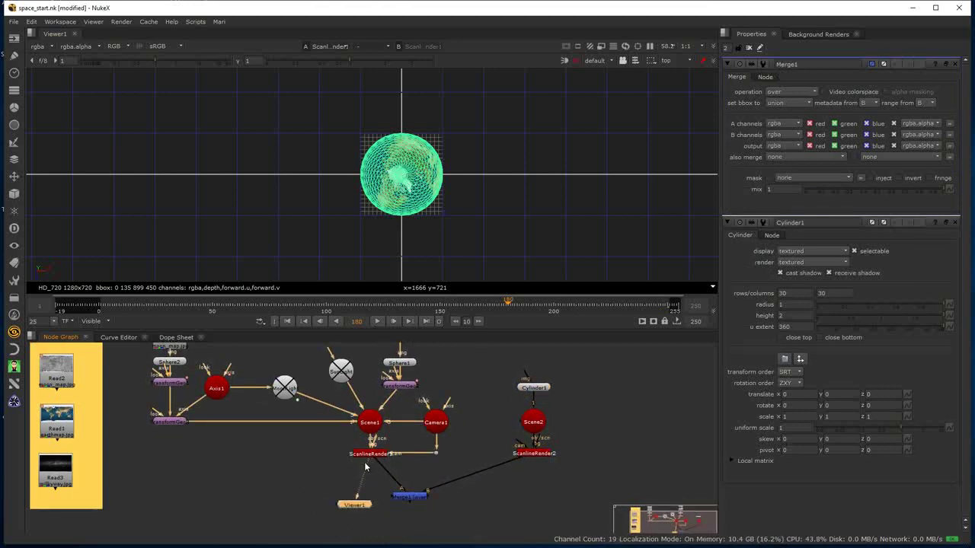
click(403, 500)
key(1)
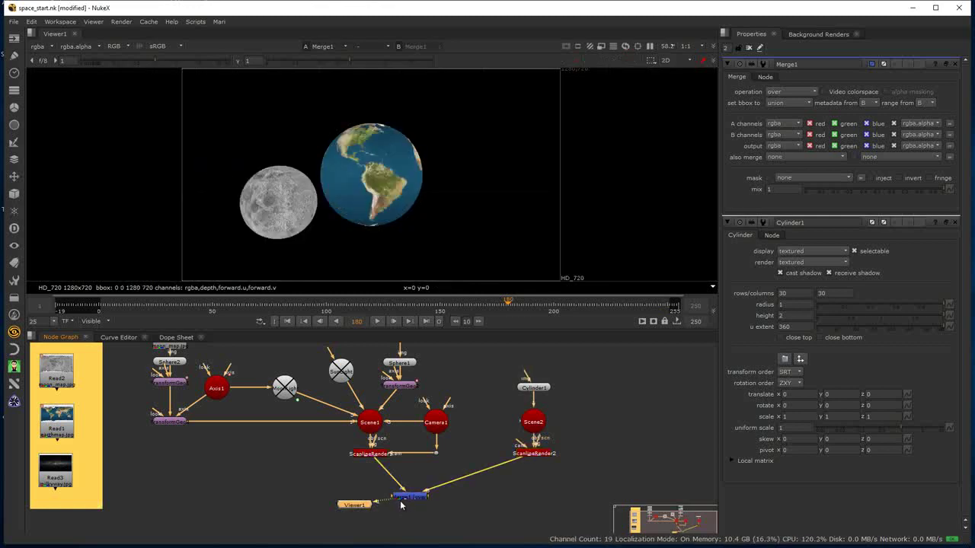
drag(358, 514, 413, 531)
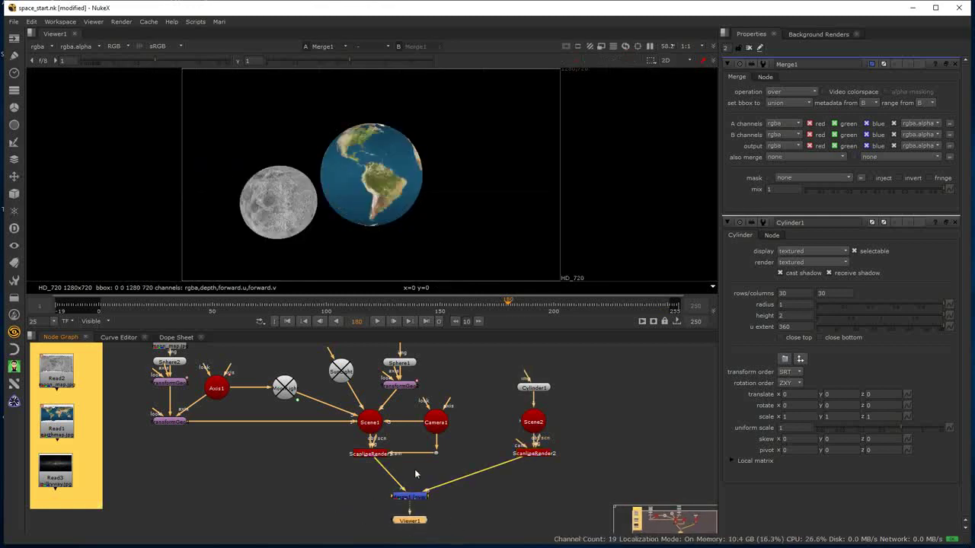
drag(410, 497, 371, 483)
drag(409, 520, 370, 510)
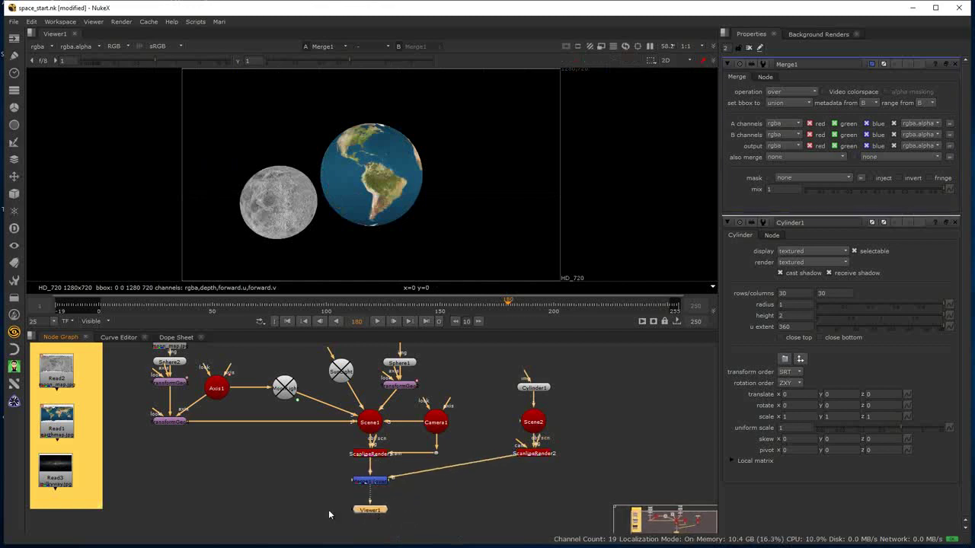
- Clone the Milky Way Read3 node into the Cylinder's img input and add a Dot squaring off the Merge's B connection
right_click(53, 466)
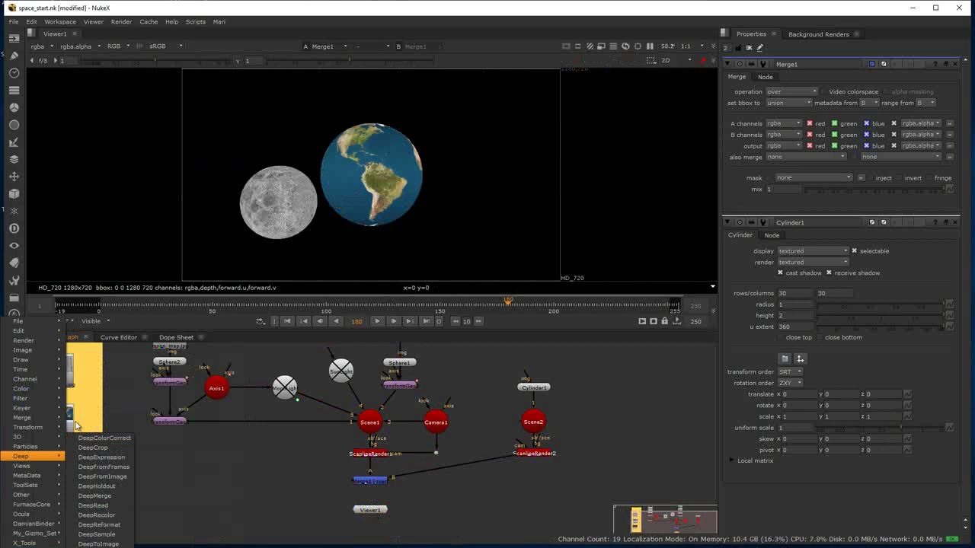
mouse_move(37, 459)
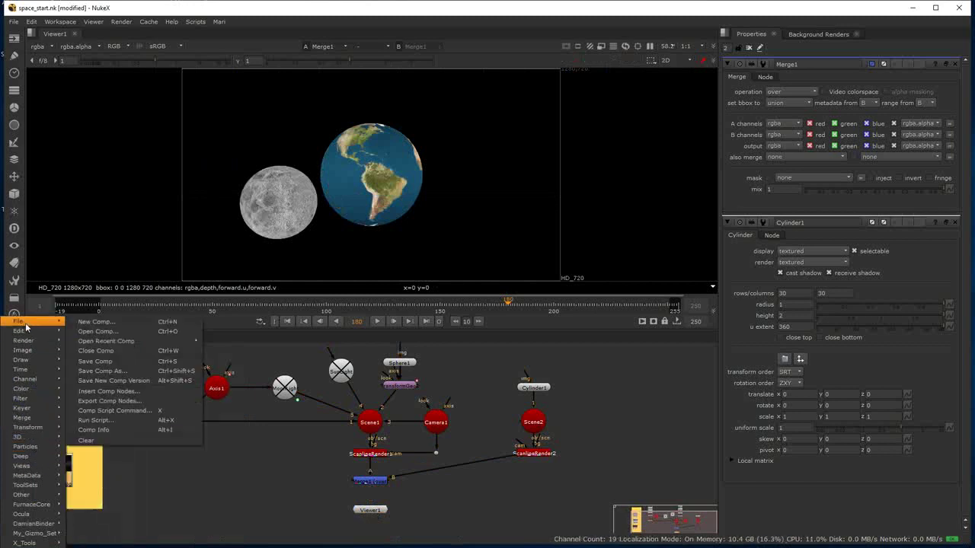
mouse_move(18, 331)
click(99, 412)
mouse_move(109, 492)
mouse_down()
mouse_move(539, 352)
mouse_move(525, 366)
mouse_up()
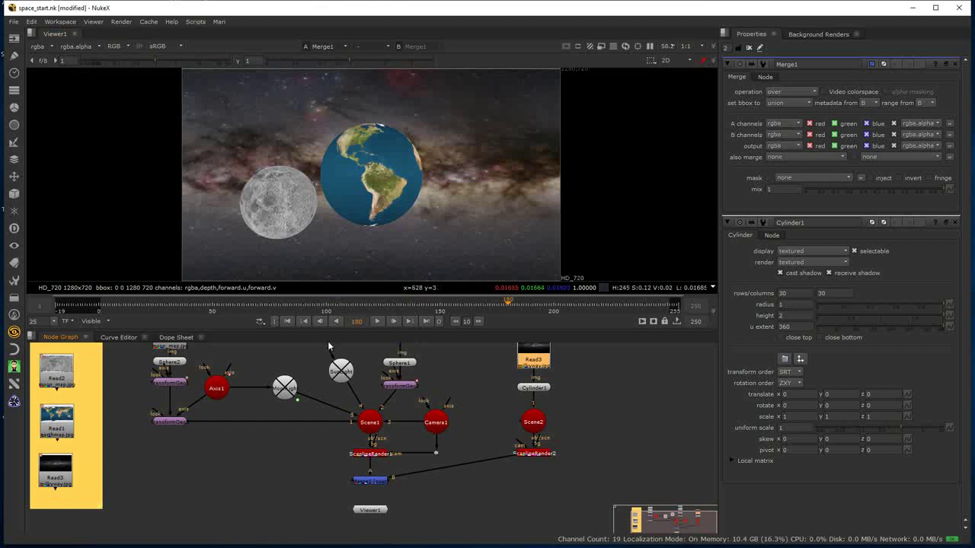
ctrl+drag(451, 465, 533, 479)
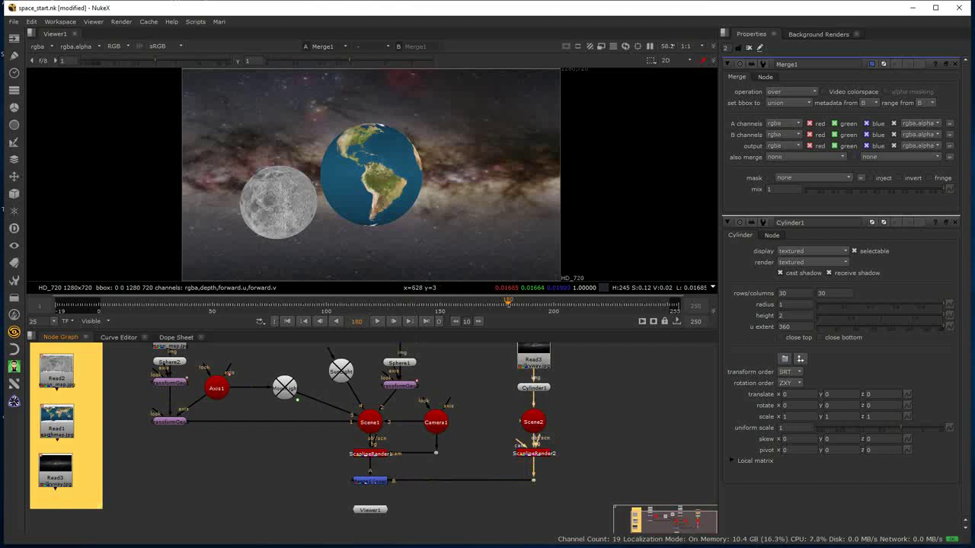
- Move the Viewer node aside, connect it to Scene2 and show that scene from the top
drag(370, 510, 462, 525)
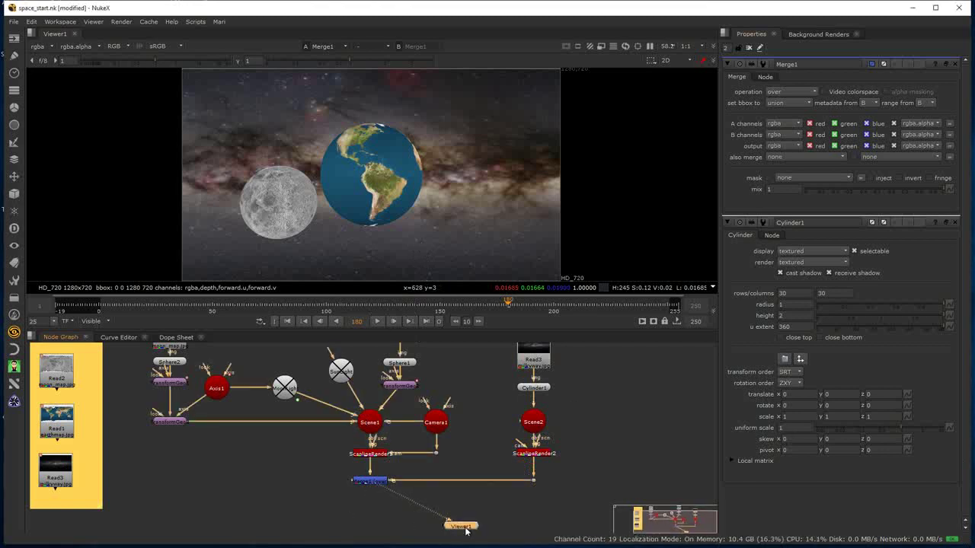
drag(389, 491, 533, 423)
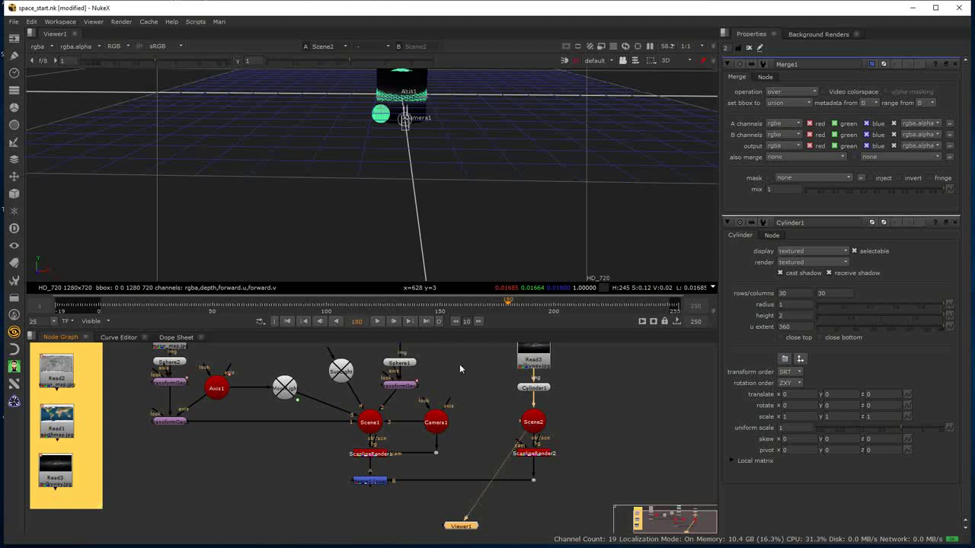
click(668, 61)
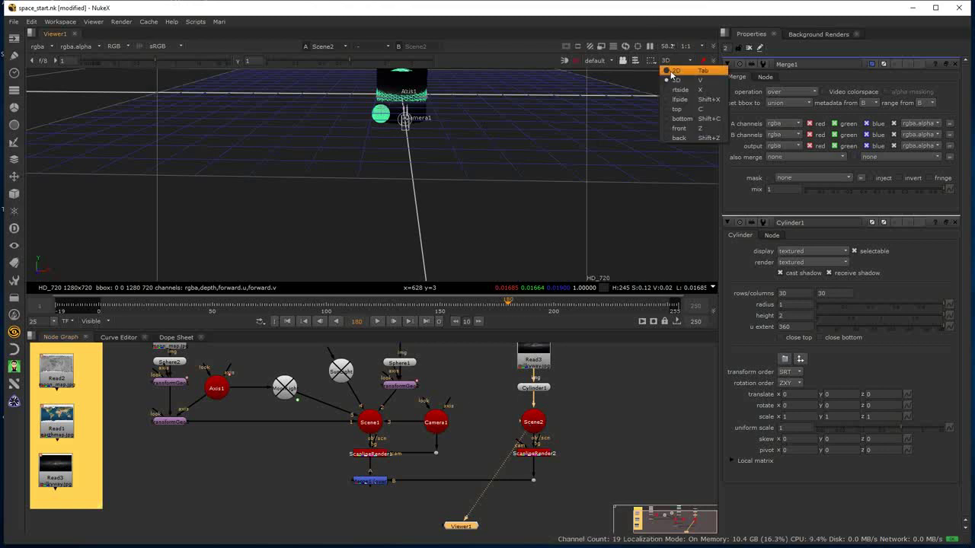
click(680, 109)
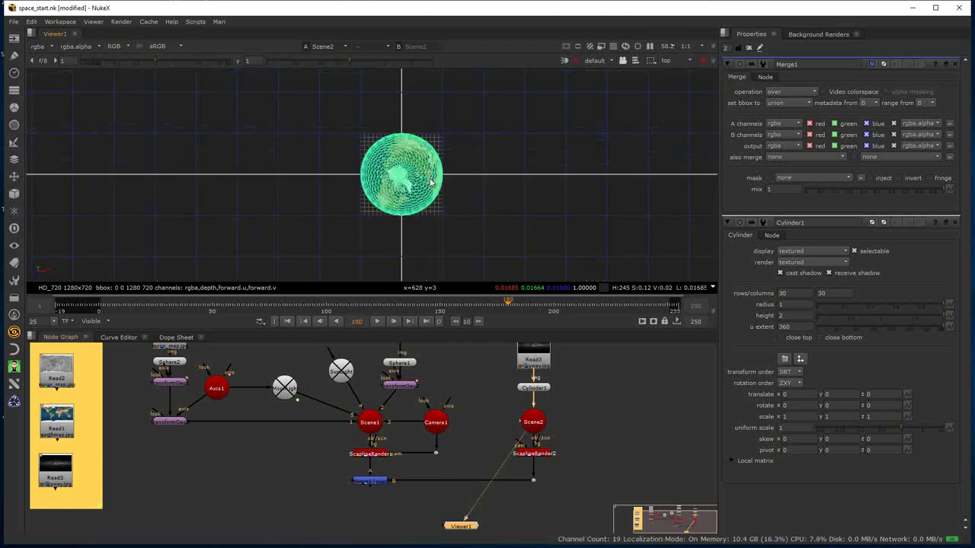
click(497, 271)
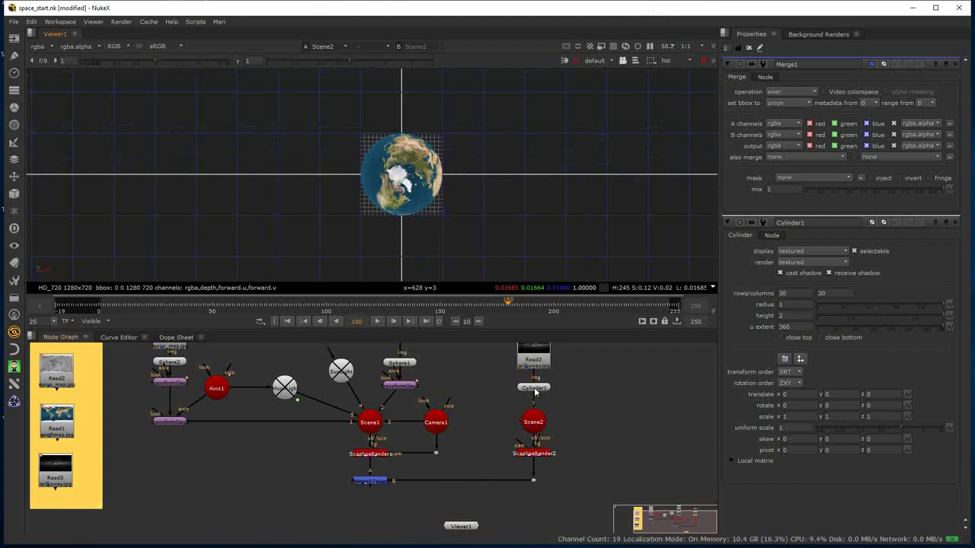
- Enlarge the Cylinder around the scene by trying a uniform scale of 25 and settling on 15
double_click(534, 387)
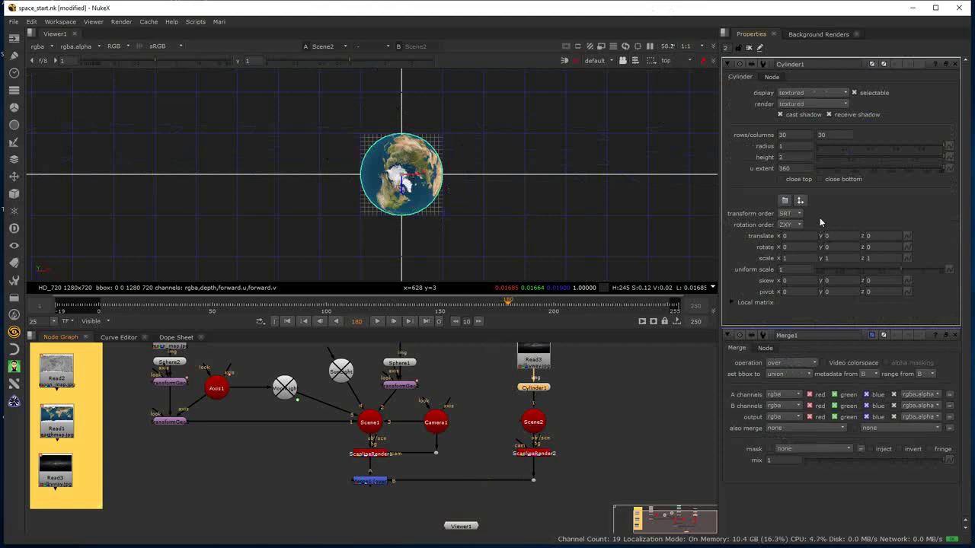
click(782, 270)
text(25)
key(Return)
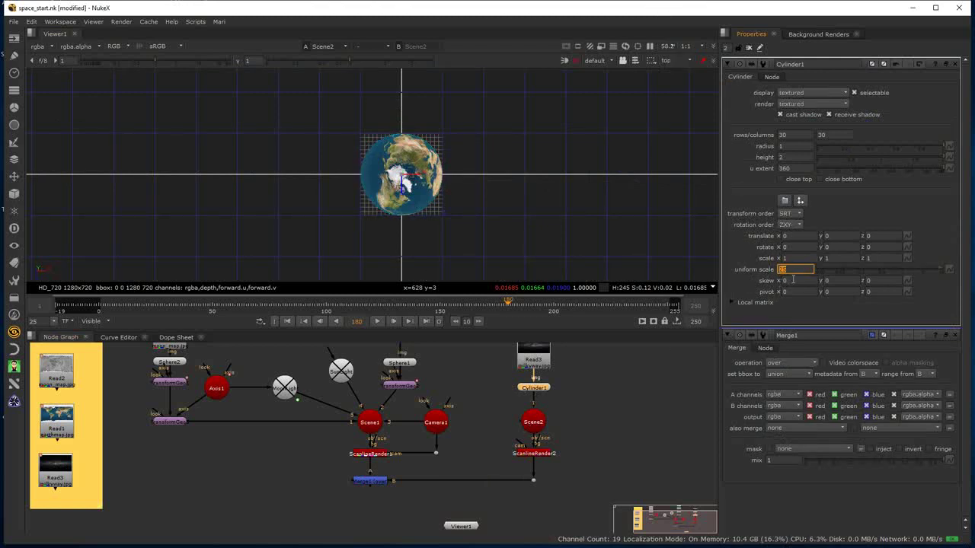
text(15)
key(Return)
scroll(499, 198, down, 5)
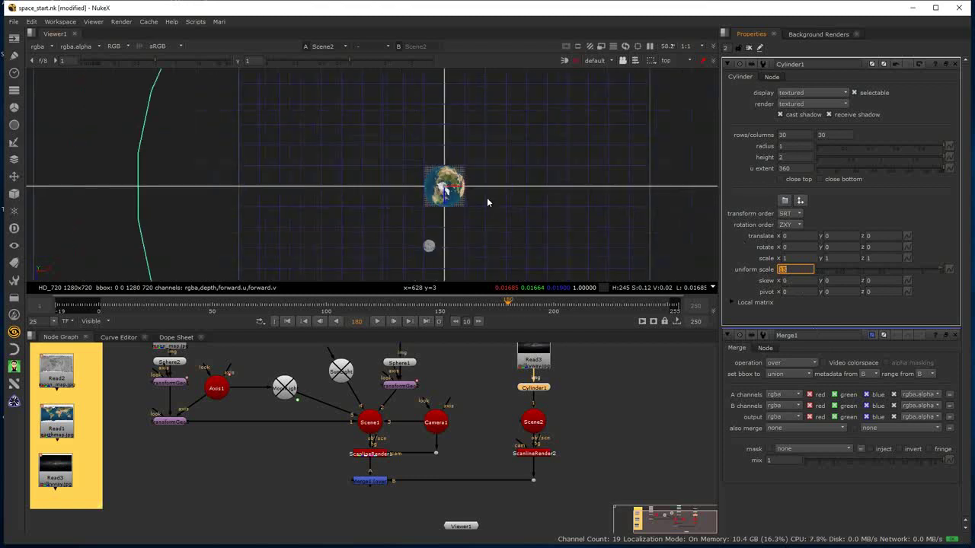
scroll(482, 204, down, 4)
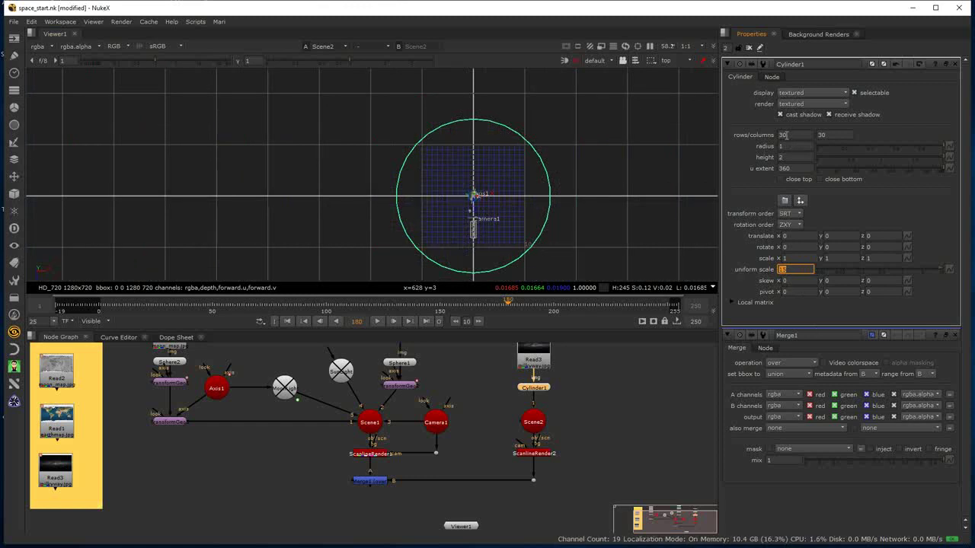
- Set the Cylinder's rows and columns to 64 each
click(784, 135)
text(64)
key(Tab)
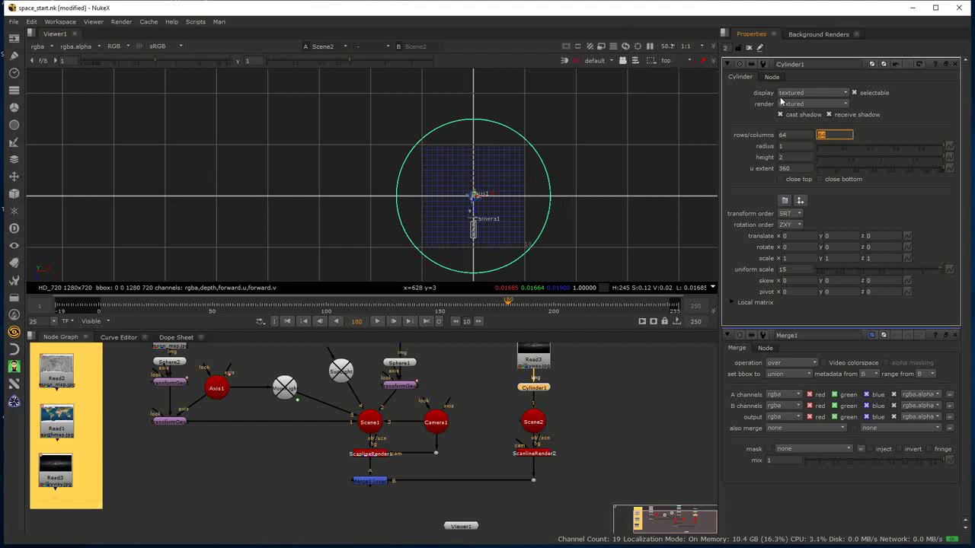
- Switch the viewer from top to 3D and look around the scene from inside the cylinder
click(670, 61)
click(671, 81)
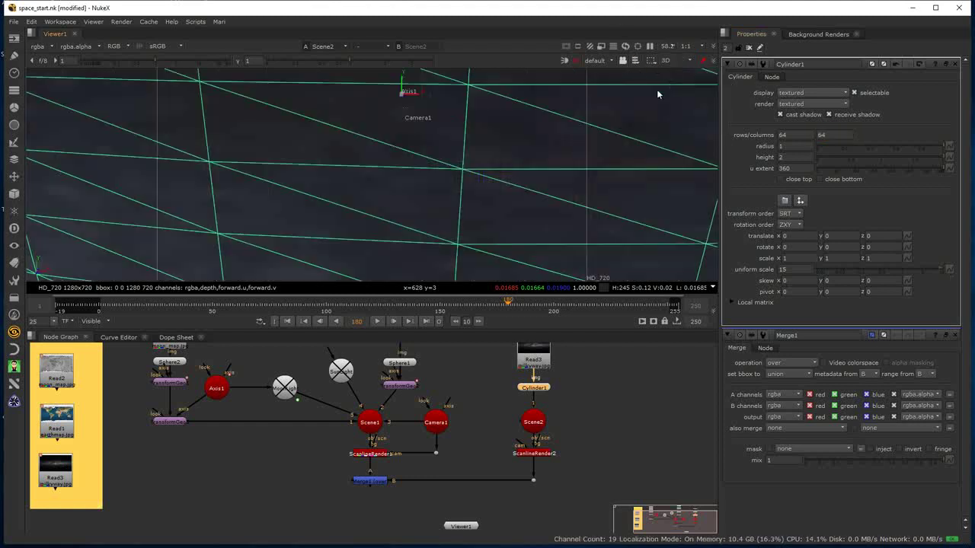
scroll(533, 139, down, 3)
alt+right_drag(540, 134, 453, 146)
scroll(388, 172, down, 5)
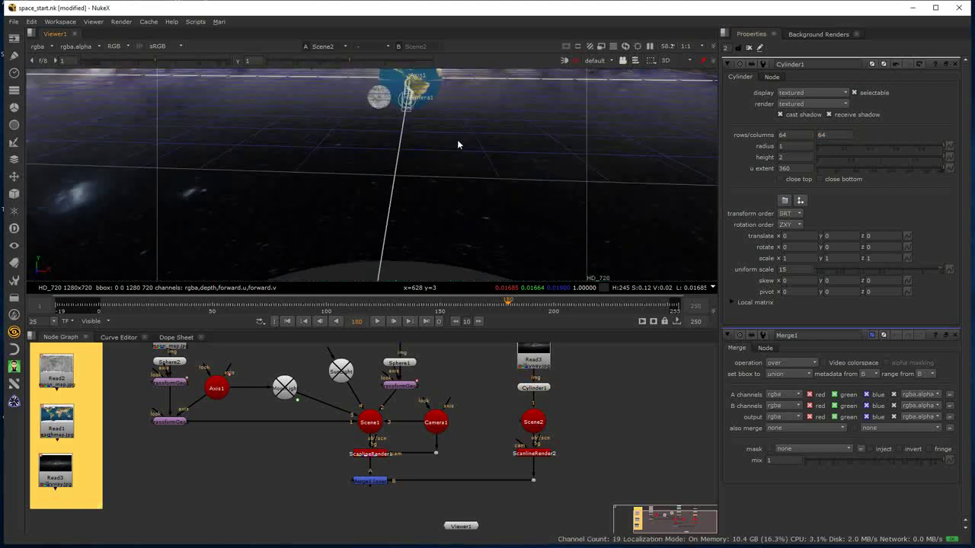
mouse_move(461, 145)
alt+right_down()
mouse_move(463, 185)
mouse_move(471, 146)
alt+right_up()
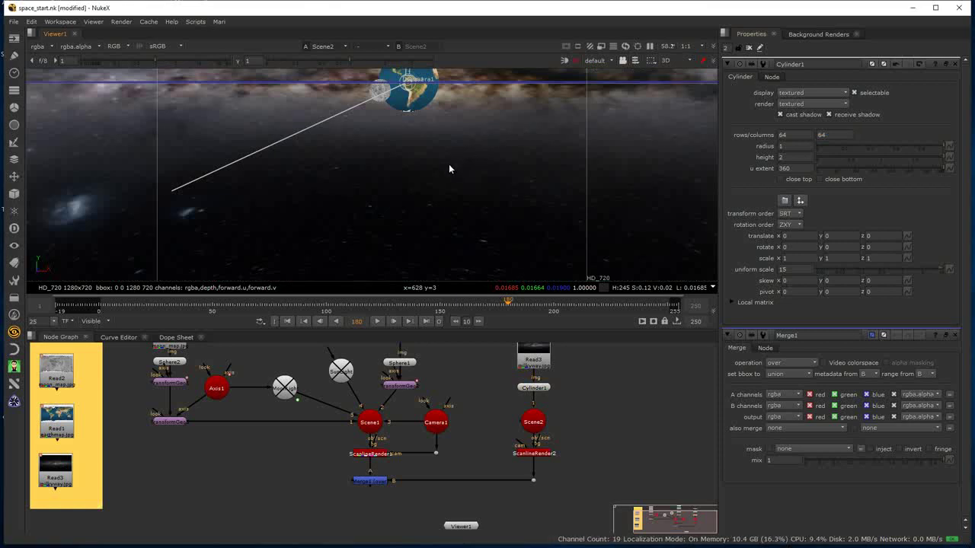
- View the Earth, Moon and Milky Way background through Camera1 with the viewer locked to that camera
click(596, 61)
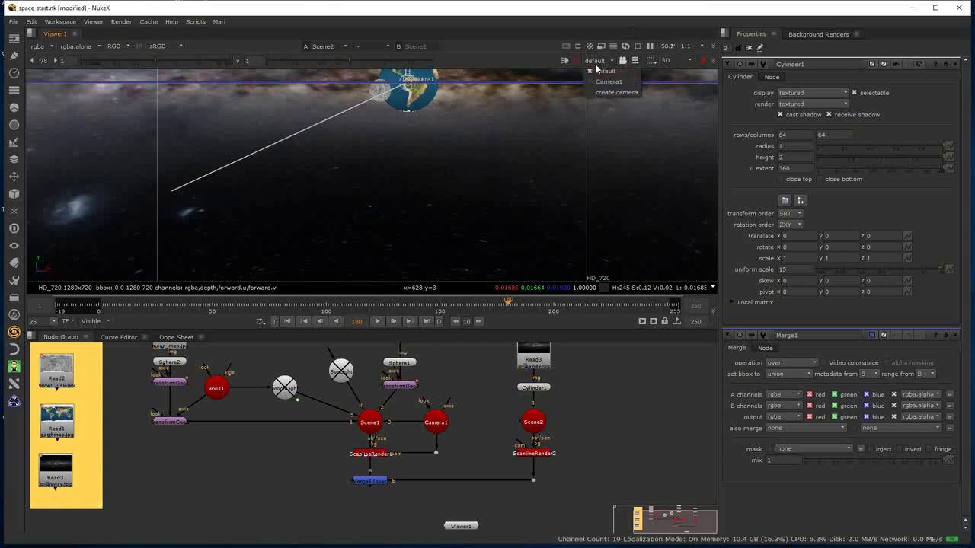
click(598, 80)
click(622, 61)
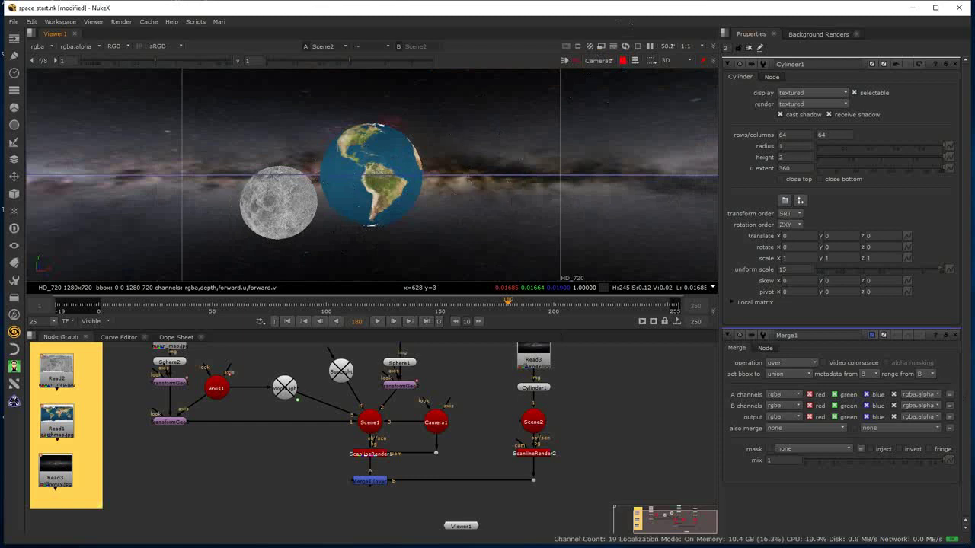
- Return the viewer to the unlocked default camera and view the whole cylinder from outside and above
click(590, 61)
click(624, 70)
click(624, 63)
scroll(548, 153, down, 8)
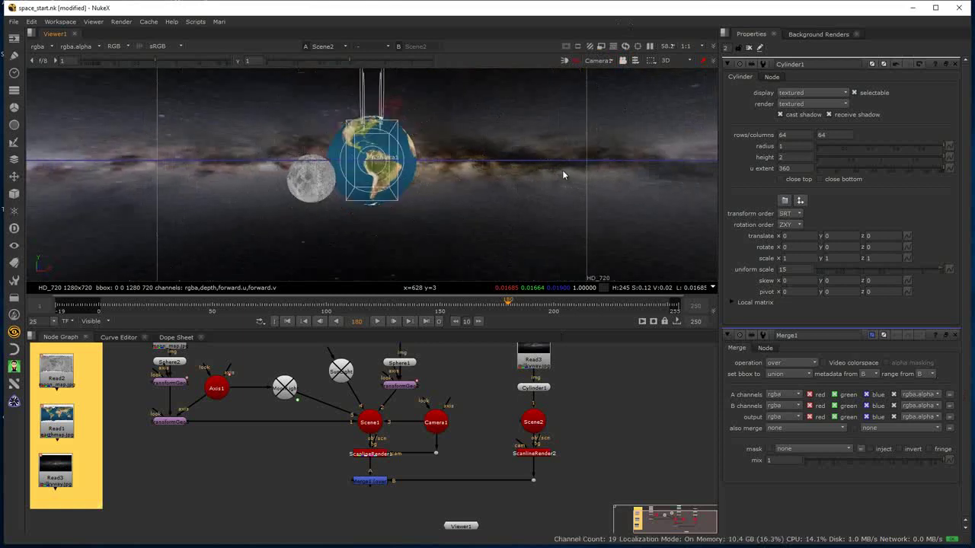
scroll(575, 183, down, 10)
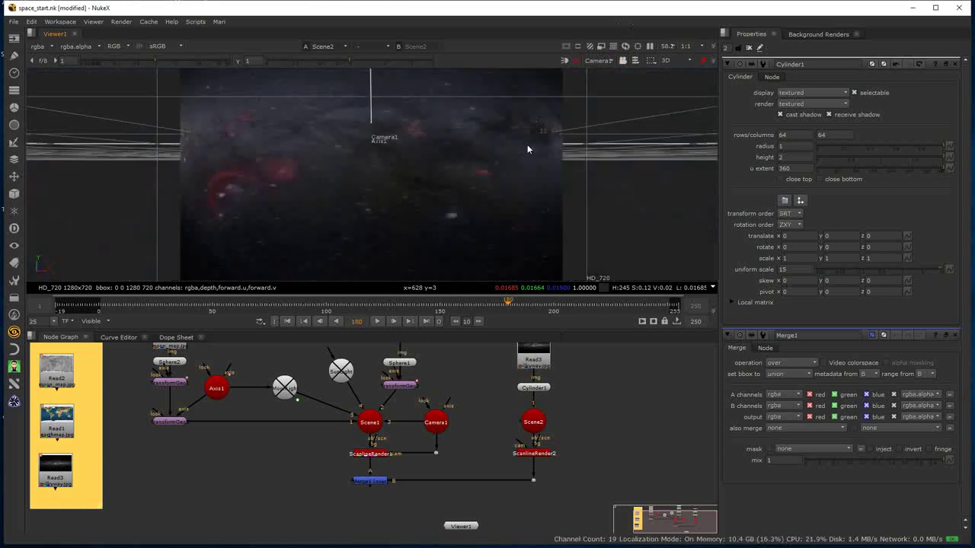
ctrl+drag(549, 114, 528, 199)
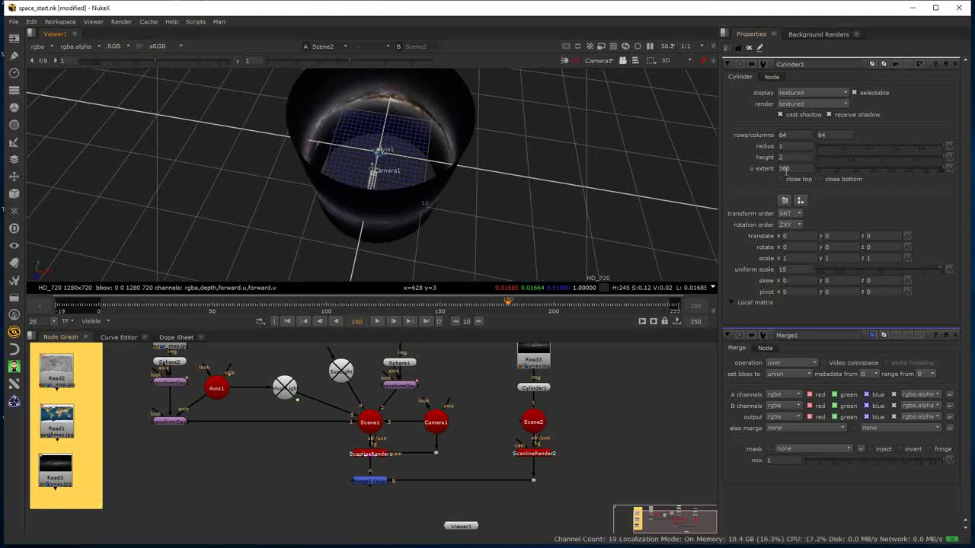
- Reduce the Cylinder's u extent to 102
drag(941, 168, 851, 197)
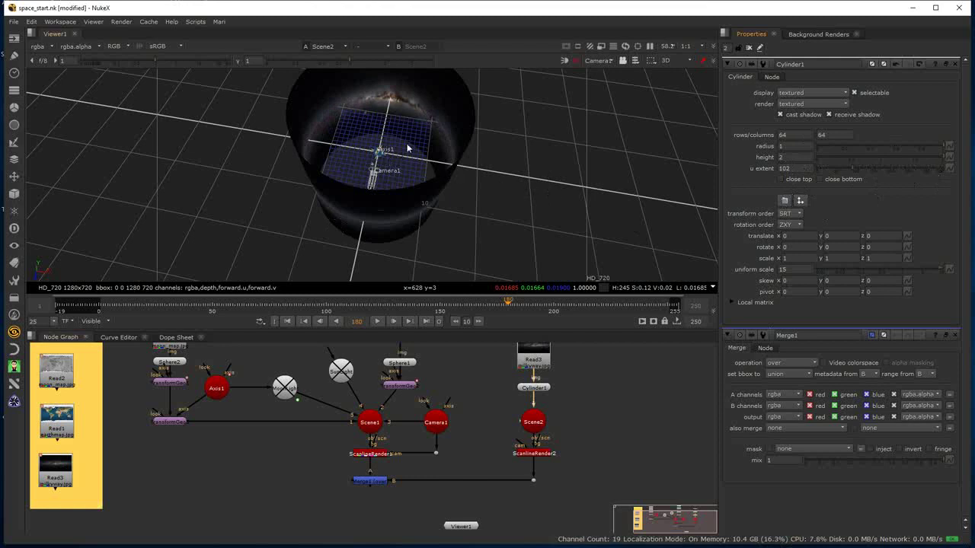
scroll(421, 136, up, 3)
ctrl+drag(444, 139, 415, 117)
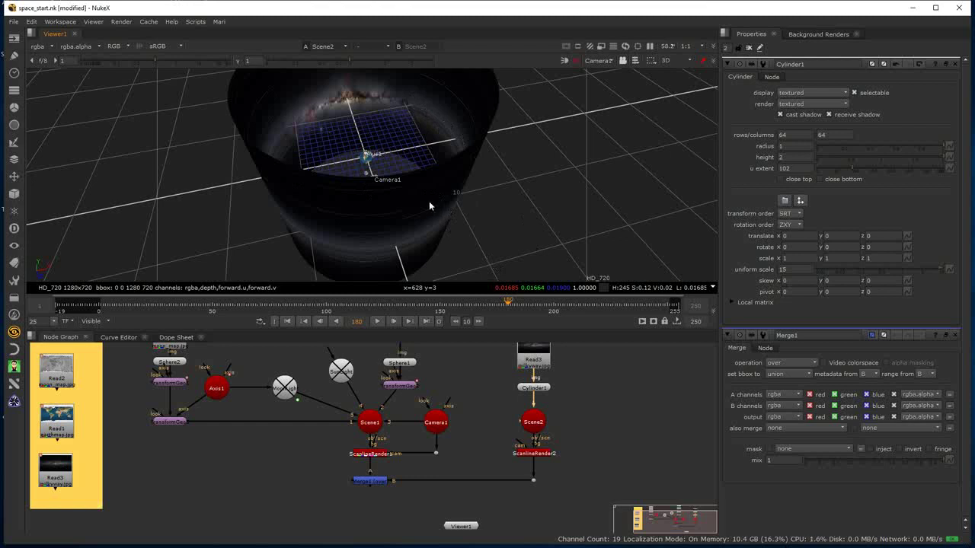
- Insert a BlackOutside node between the Milky Way Read3 and Cylinder1
middle_drag(527, 389, 522, 431)
click(526, 382)
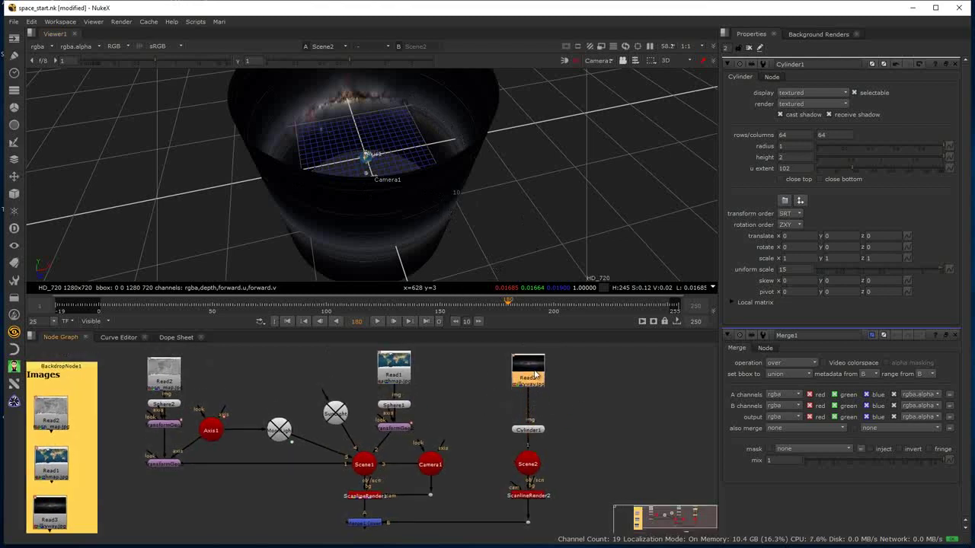
key(Tab)
text(black)
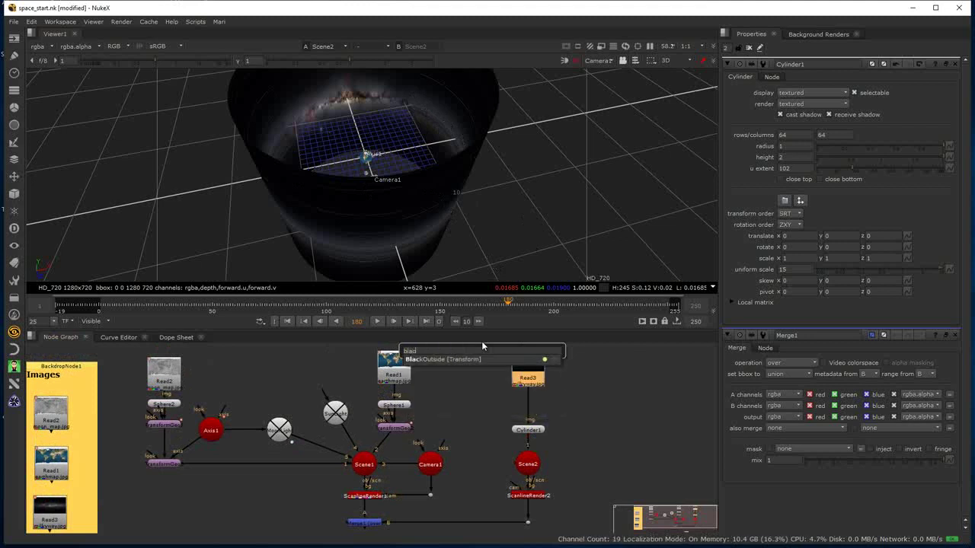
click(430, 359)
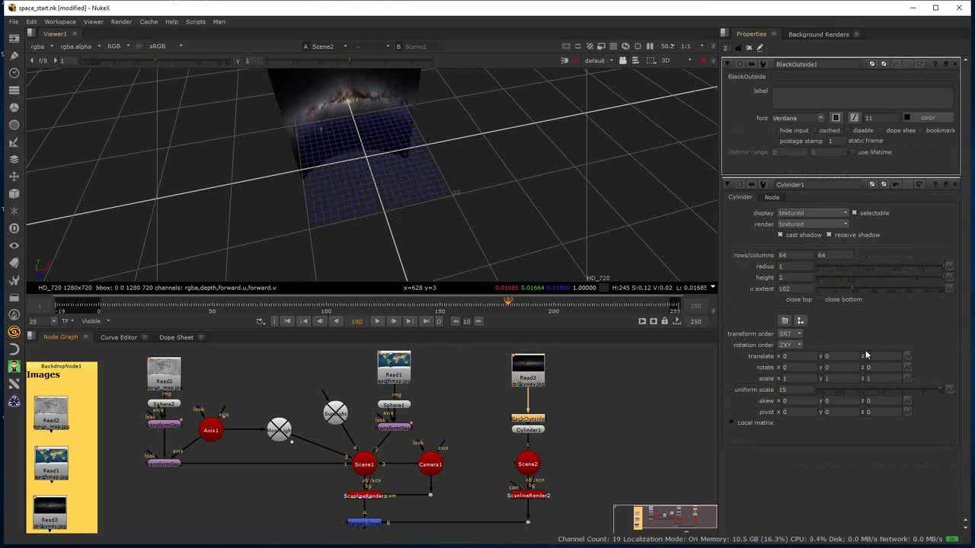
- Set Cylinder1's height to 1 and adjust its u extent, trying 130 and 96 before settling on 104
double_click(528, 430)
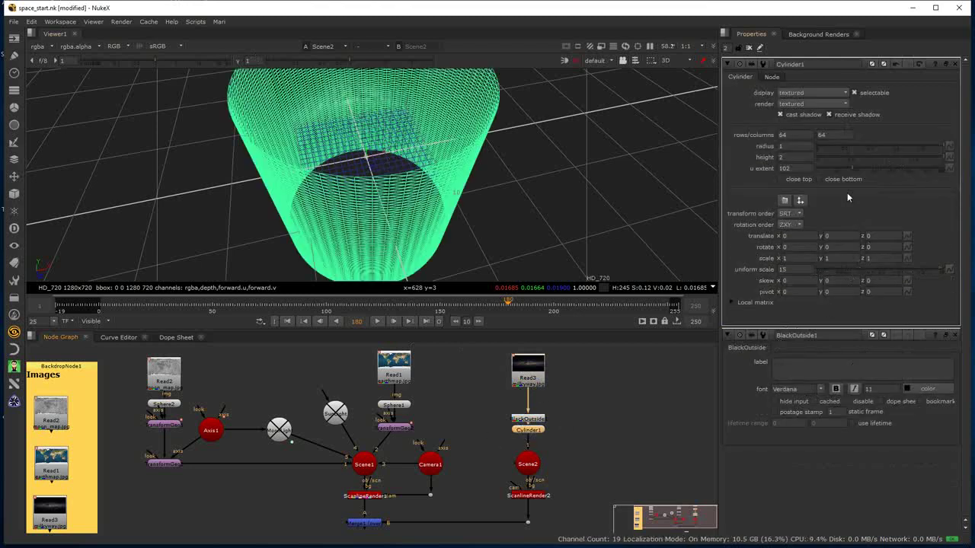
click(642, 168)
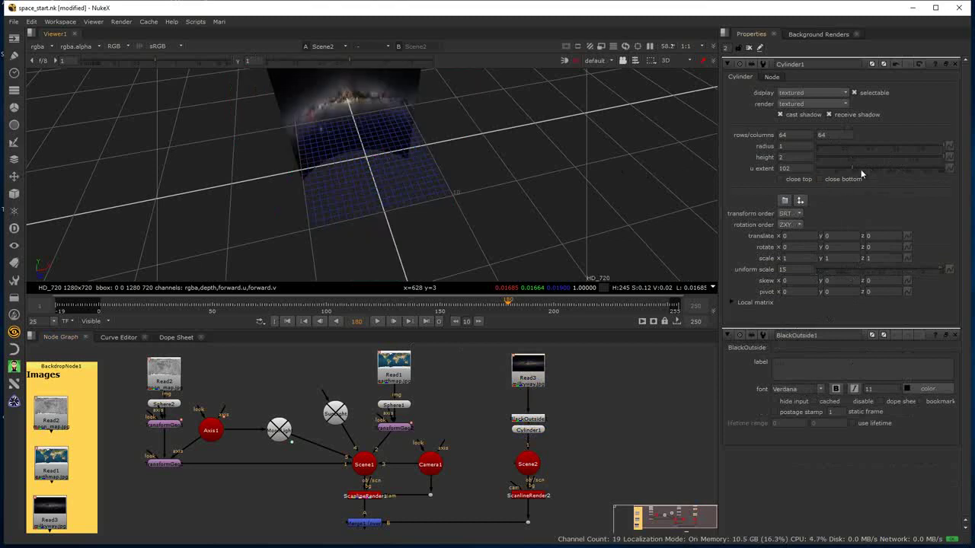
drag(857, 168, 861, 187)
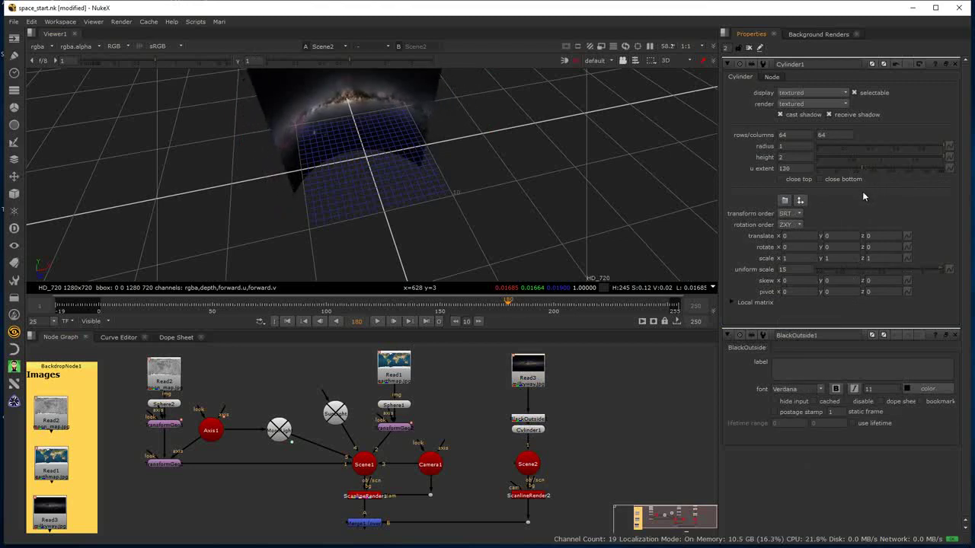
double_click(795, 158)
text(1)
key(Return)
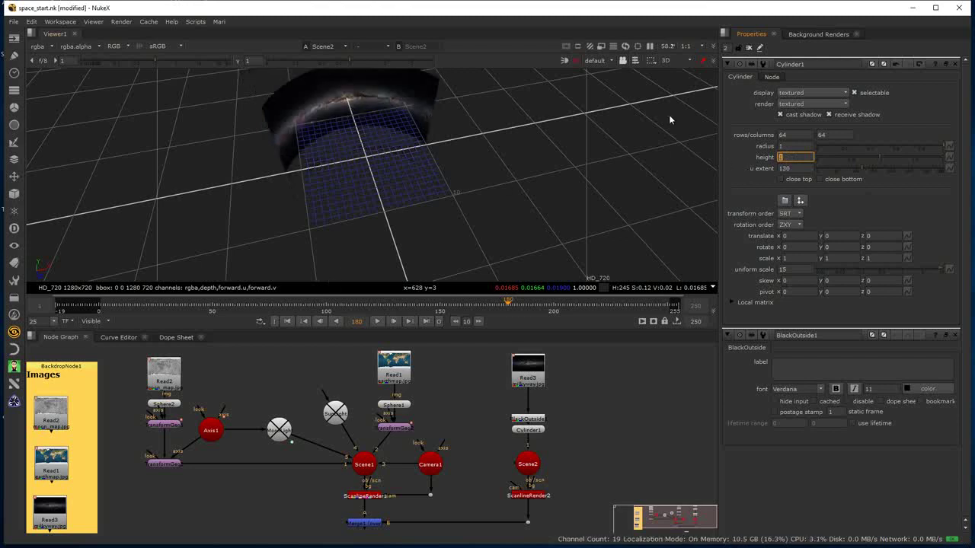
drag(861, 166, 850, 176)
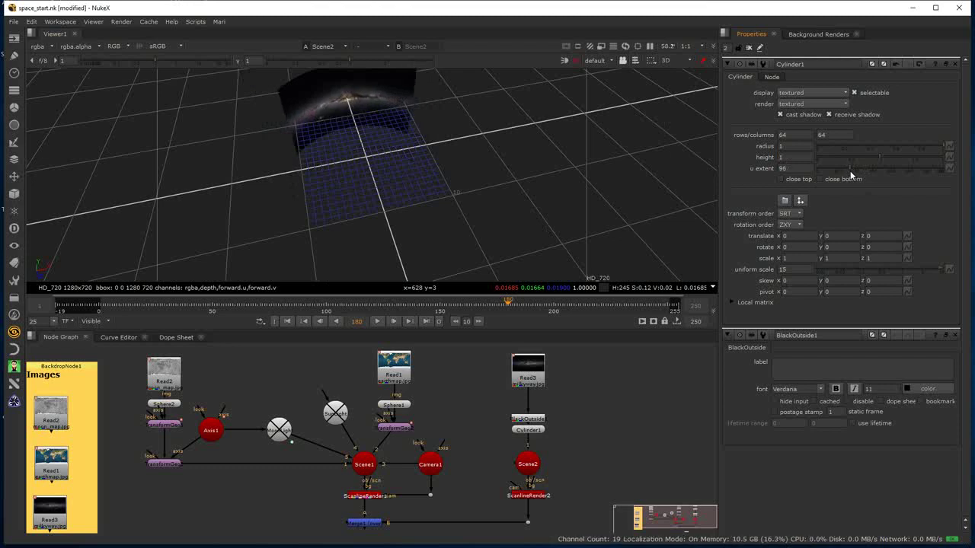
drag(850, 171, 855, 171)
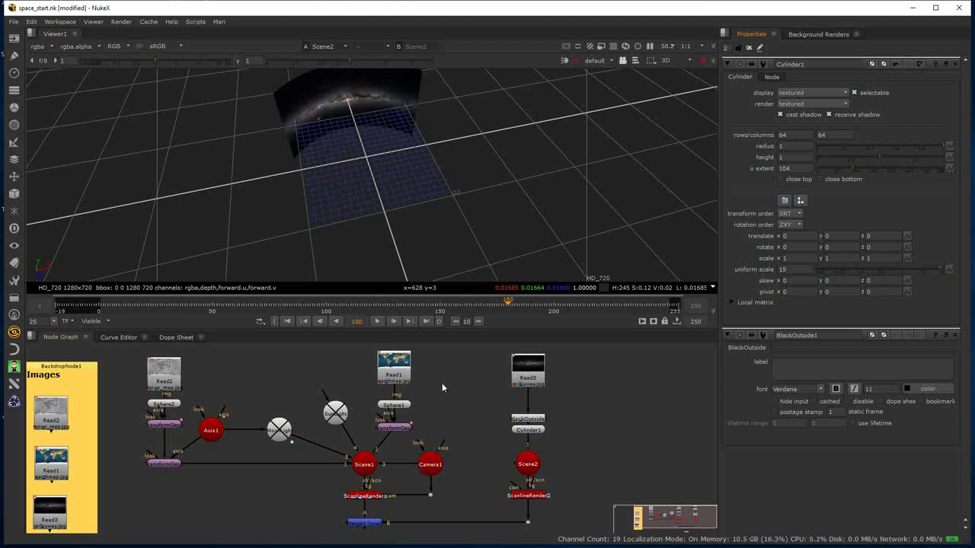
- Connect the BlackOutside node's input to the Earth map Read1 and insert a Mirror node on that connection
drag(526, 391, 396, 365)
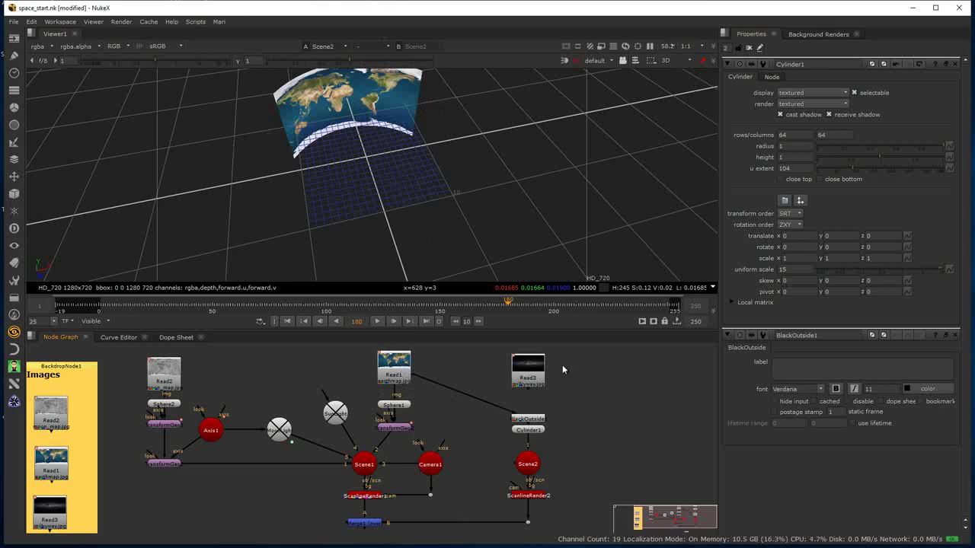
key(Tab)
text(mi)
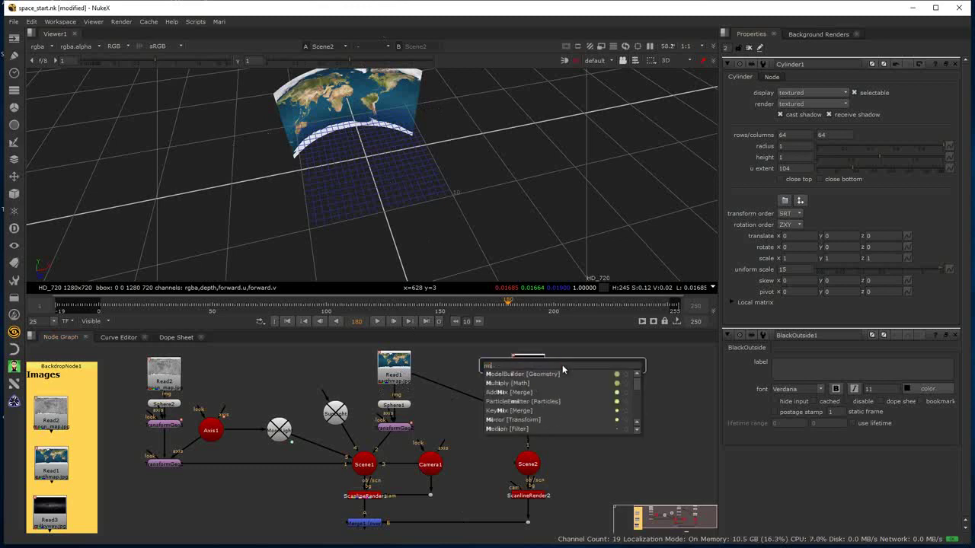
text(rror)
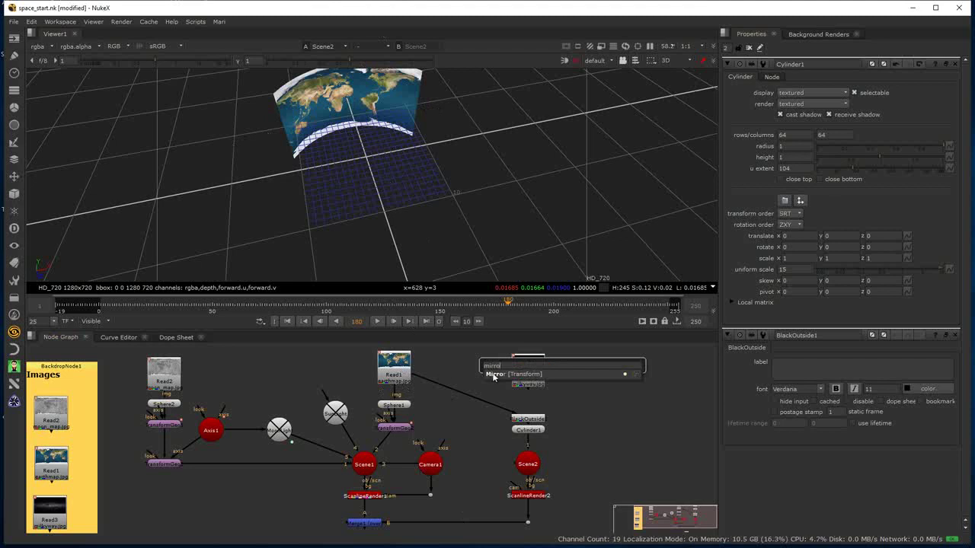
key(Return)
click(449, 392)
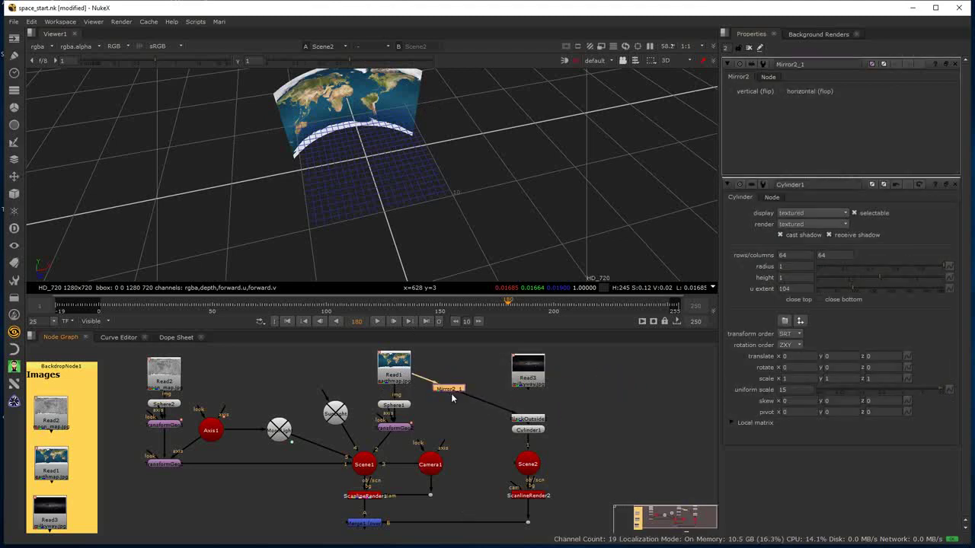
- Try the Mirror node's vertical (flip) and horizontal (flop) options, keeping only horizontal (flop) enabled
click(780, 90)
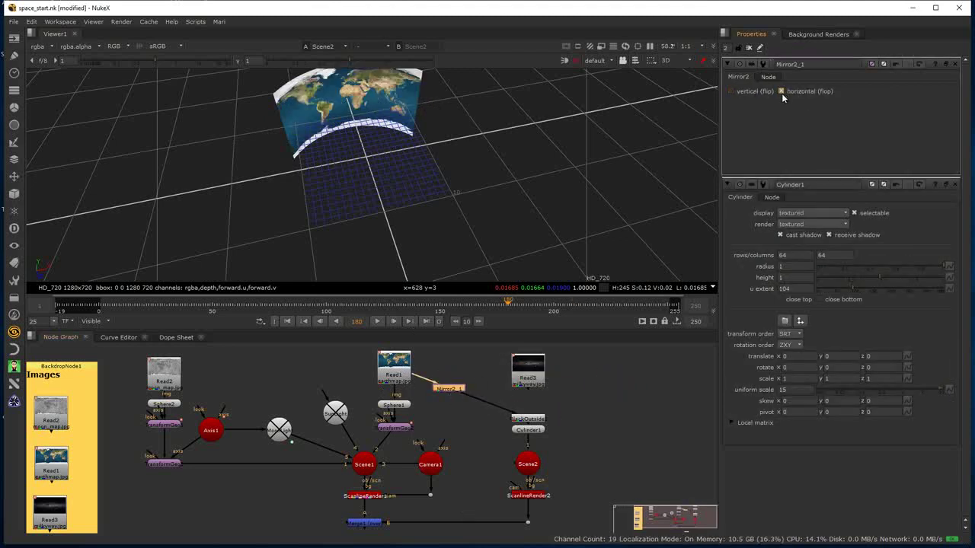
click(731, 91)
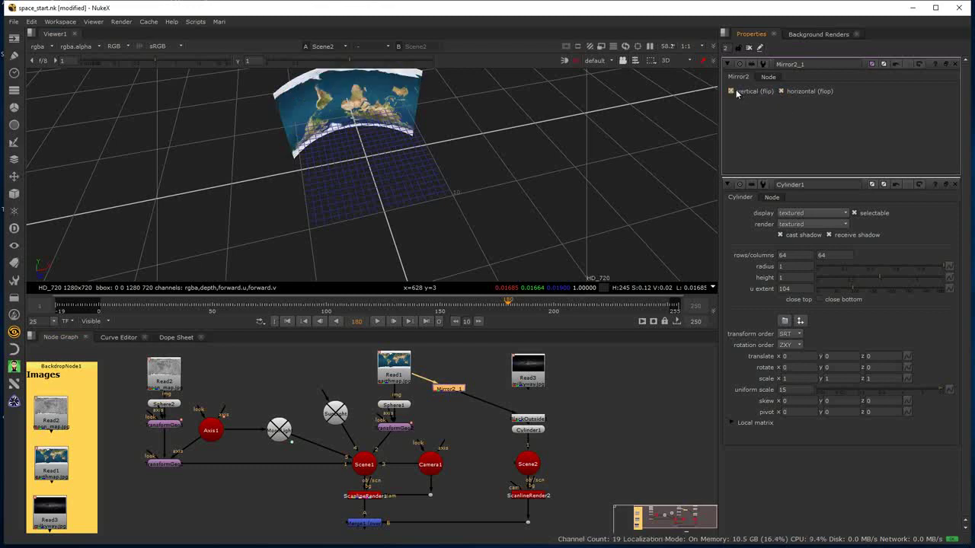
click(731, 91)
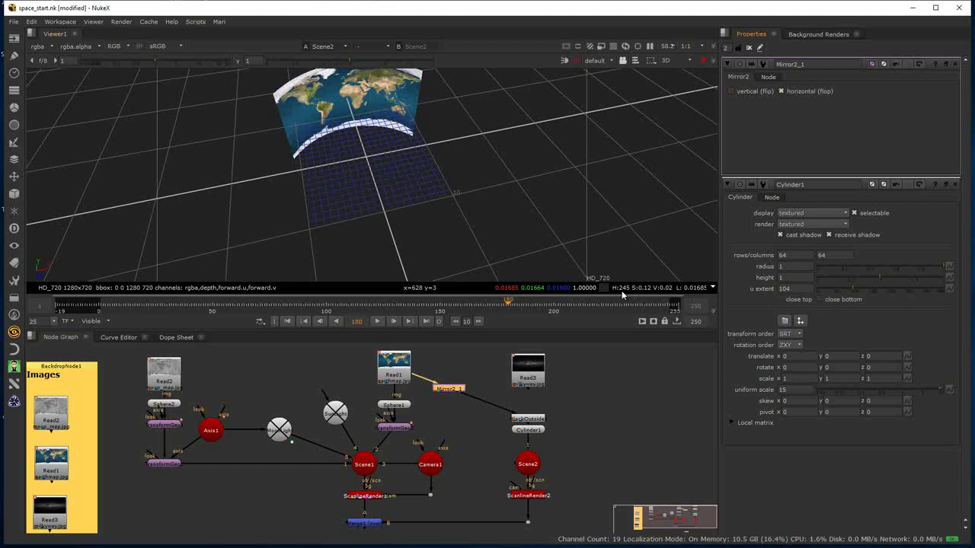
click(780, 91)
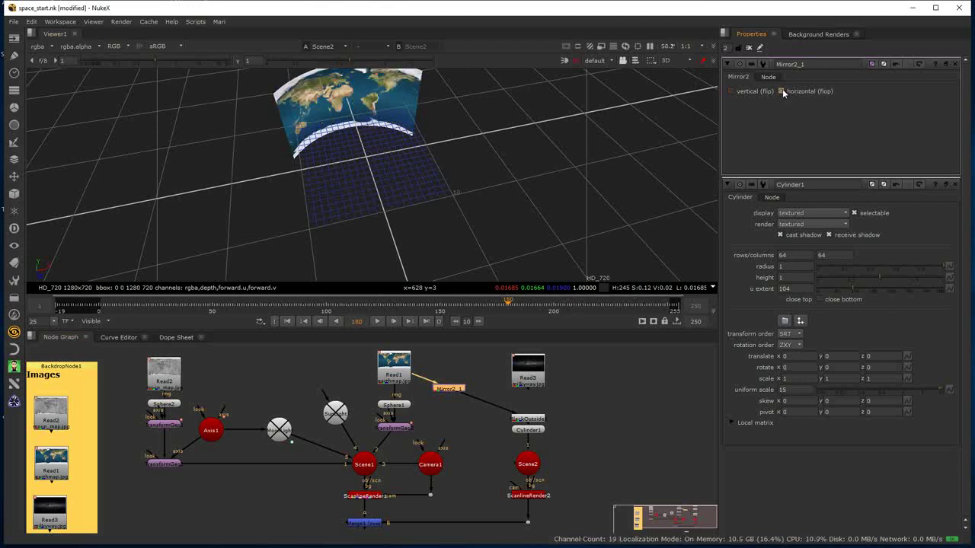
click(730, 92)
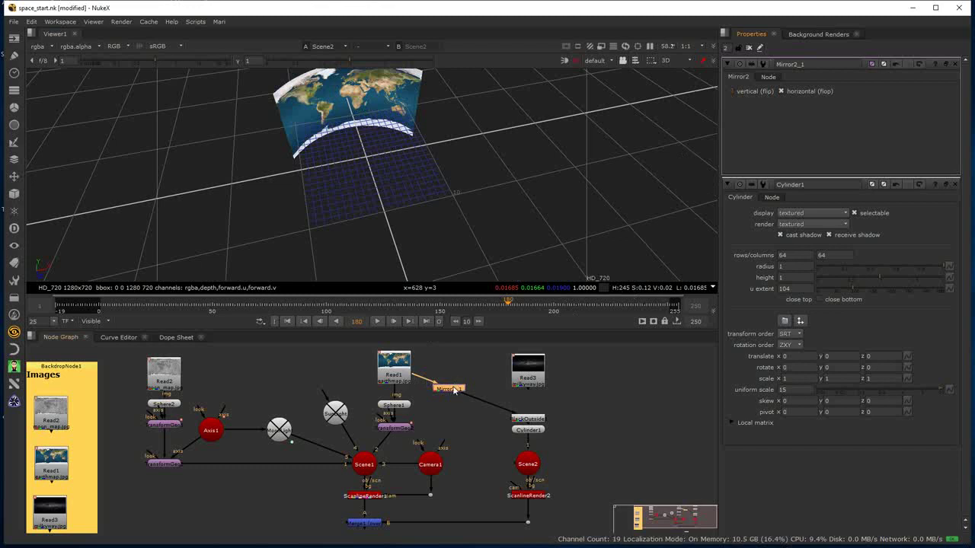
- Reconnect the Mirror node to the Milky Way Read3 and line it up with BlackOutside above Cylinder1
drag(454, 390, 529, 354)
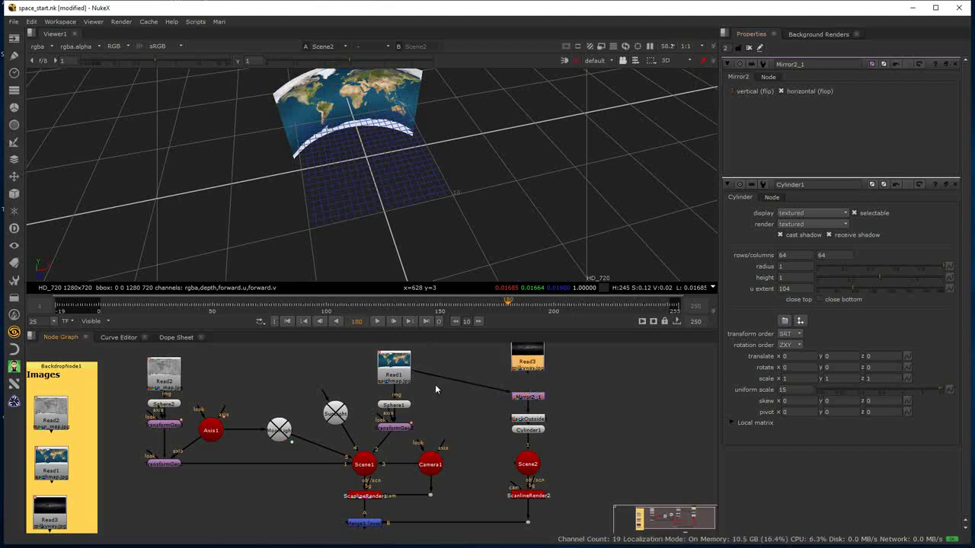
drag(415, 373, 524, 360)
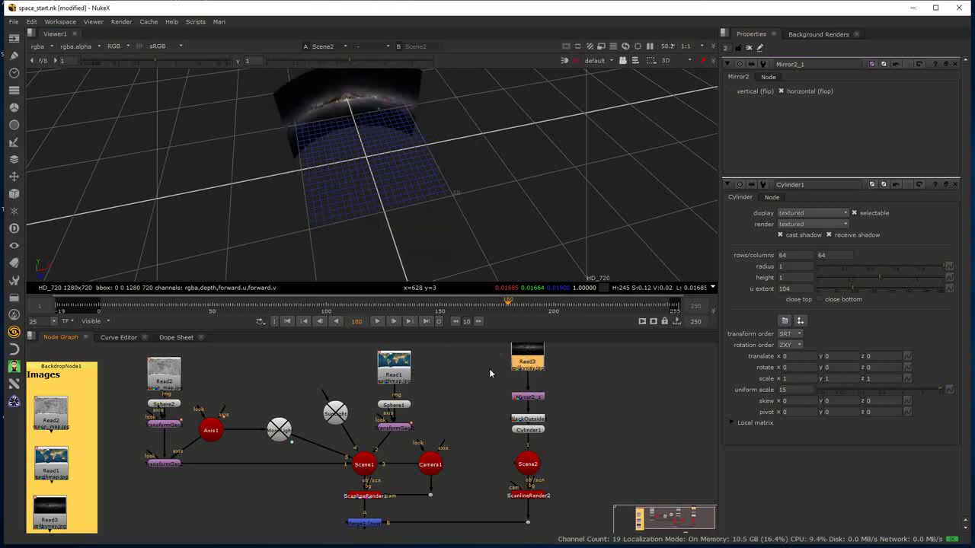
click(516, 398)
mouse_move(517, 421)
mouse_down()
mouse_move(525, 393)
mouse_move(525, 409)
mouse_up()
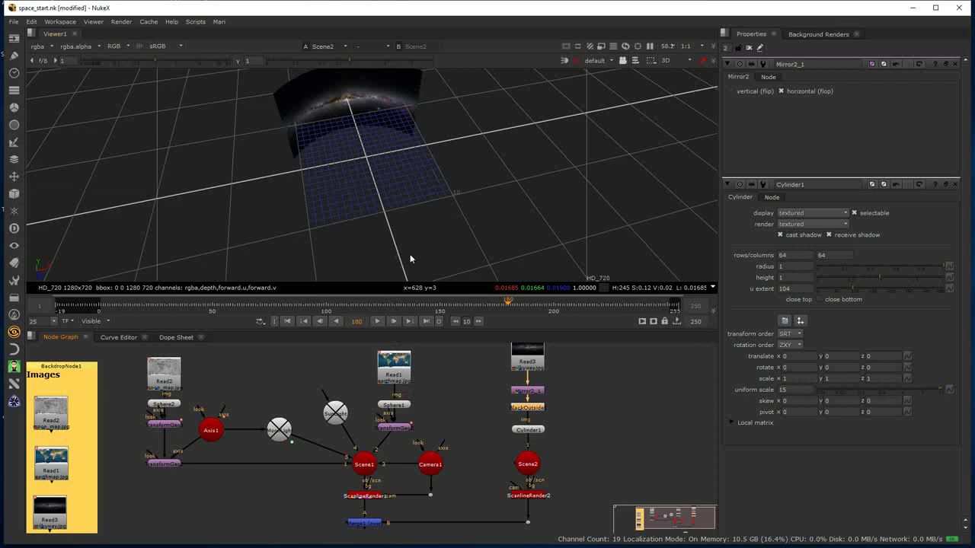
- Switch the viewer back to 2D and bring the render, Merge and Viewer nodes into view in the node graph
middle_drag(485, 374, 470, 396)
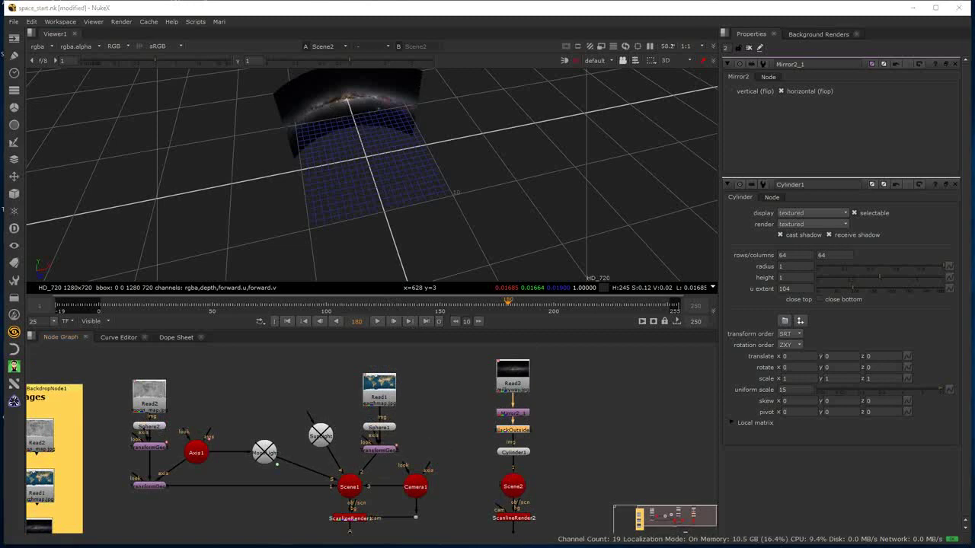
click(664, 64)
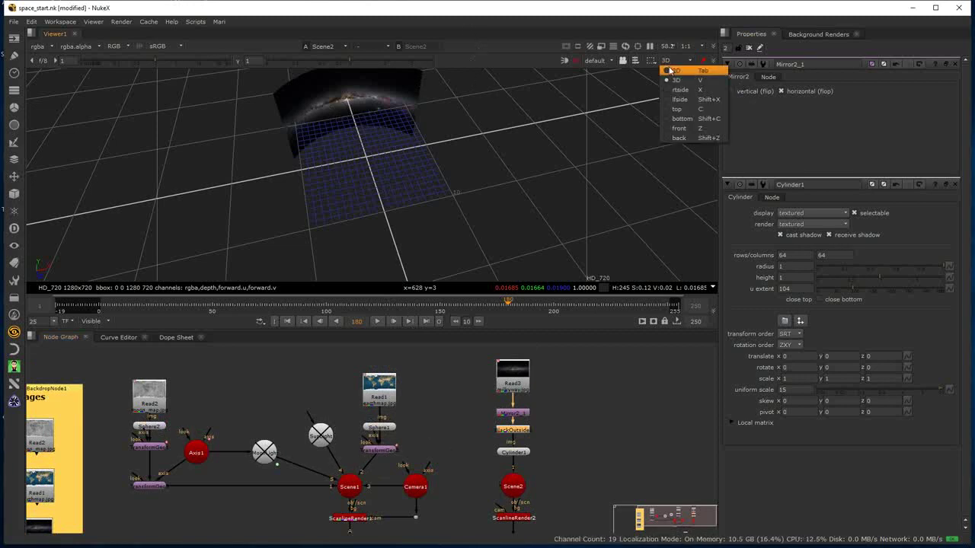
click(662, 72)
middle_drag(568, 466, 553, 366)
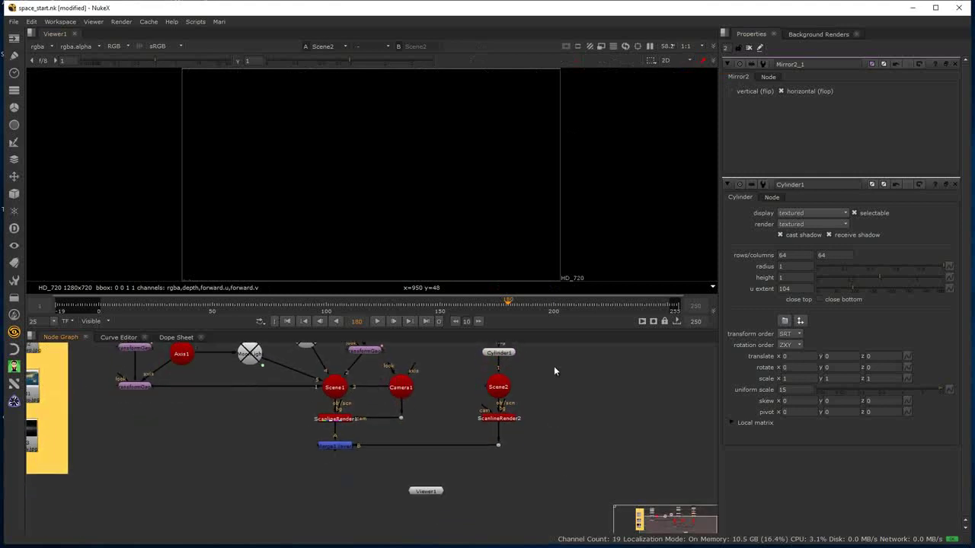
- View the ScanlineRender2 output and toggle the Mirror node off and back on to compare the Milky Way's orientation
drag(431, 467, 503, 404)
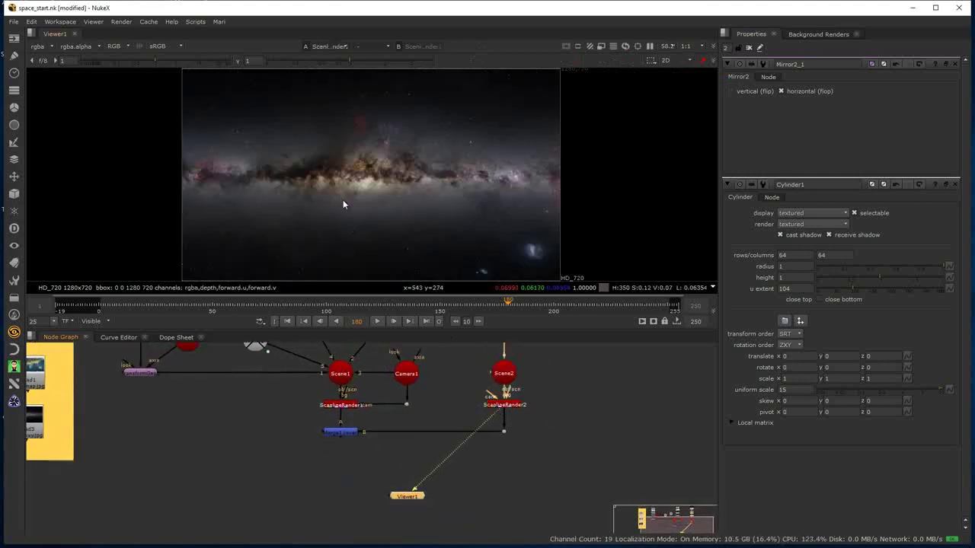
scroll(344, 200, down, 3)
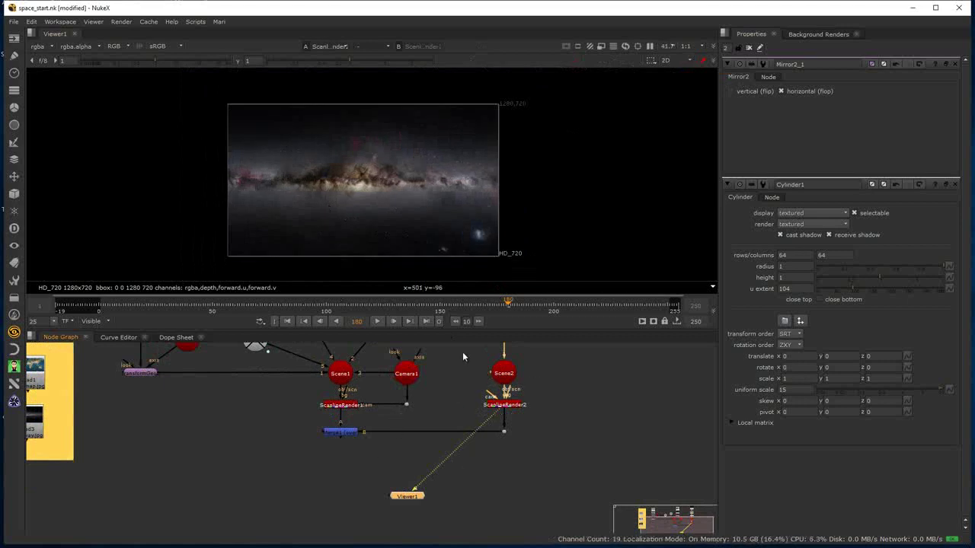
middle_drag(462, 356, 455, 463)
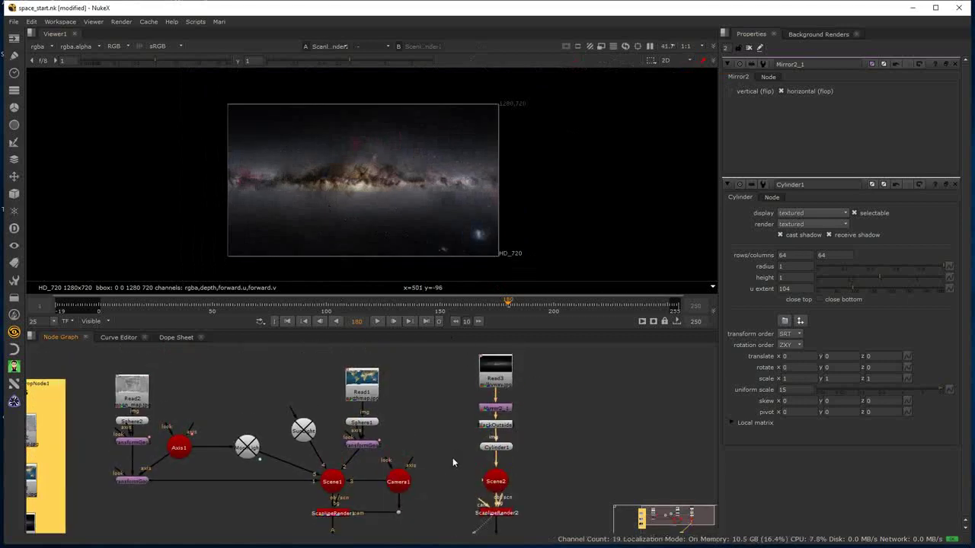
click(502, 410)
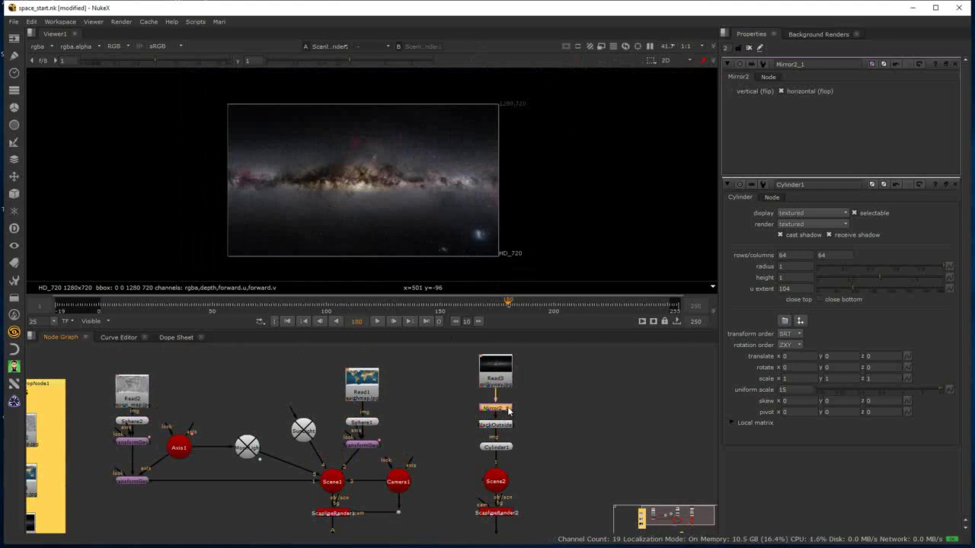
key(d)
key(d)
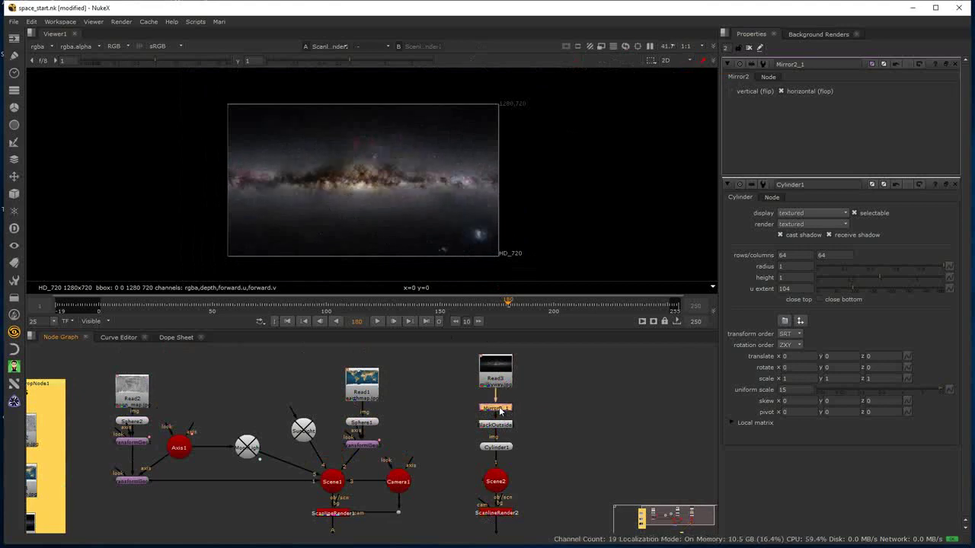
click(505, 429)
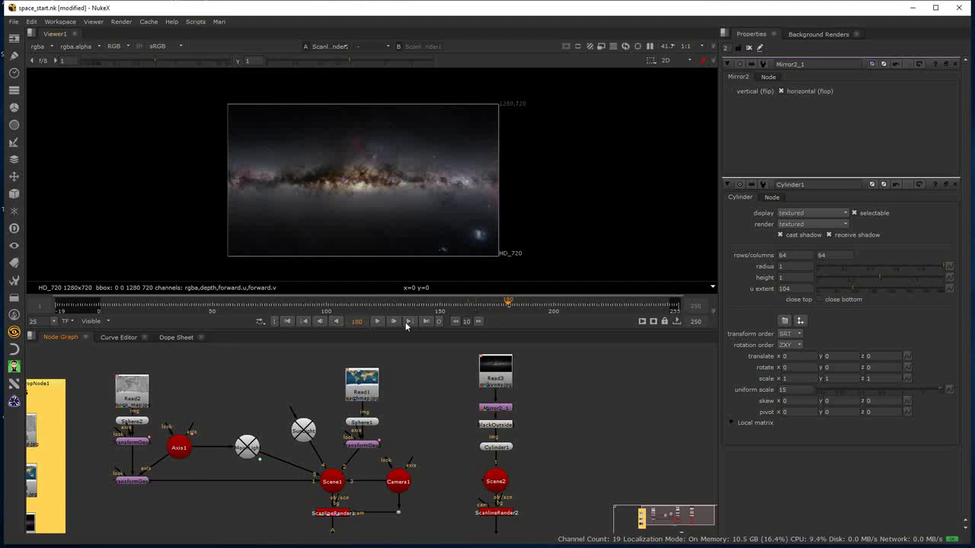
- Go to frame 2 and examine Scene2 from the top view with Cylinder1 selected
click(139, 304)
drag(138, 304, 102, 304)
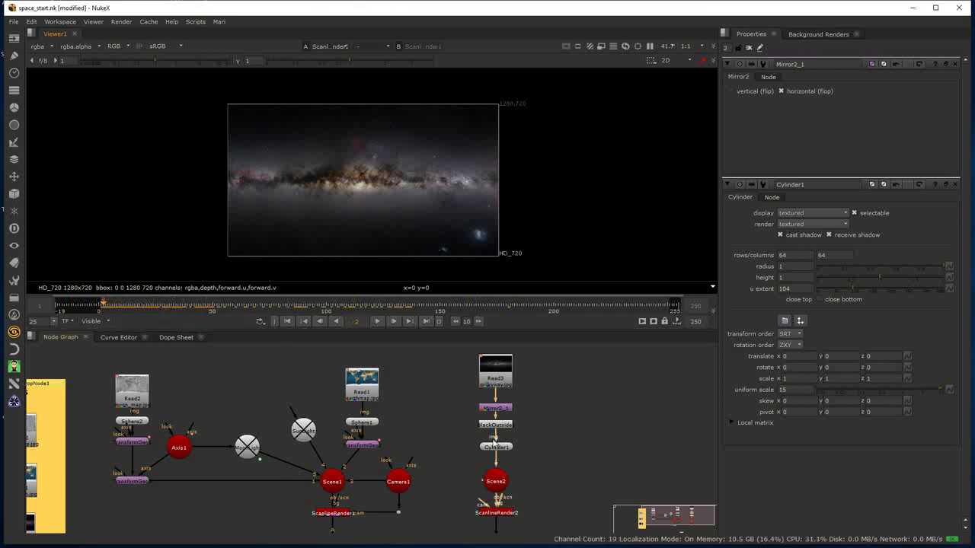
click(496, 481)
key(1)
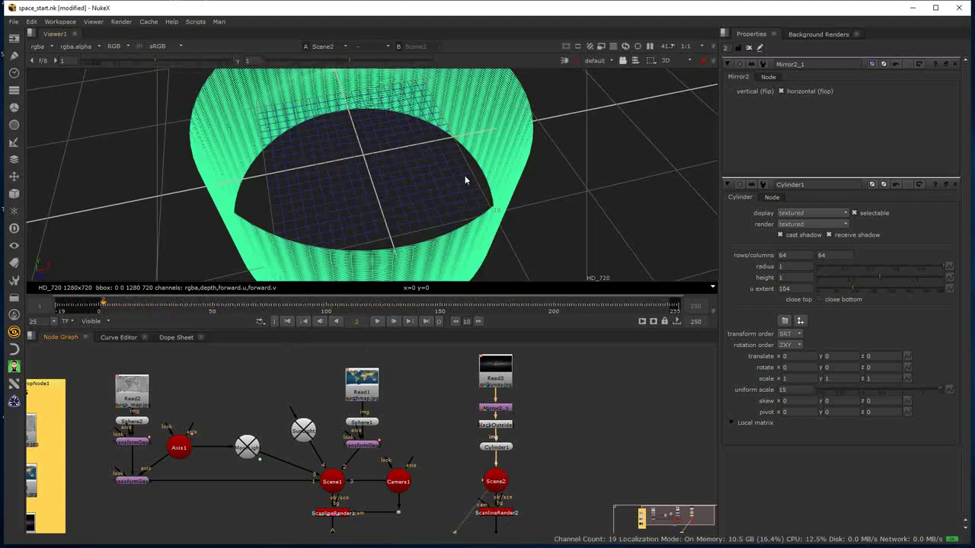
click(633, 200)
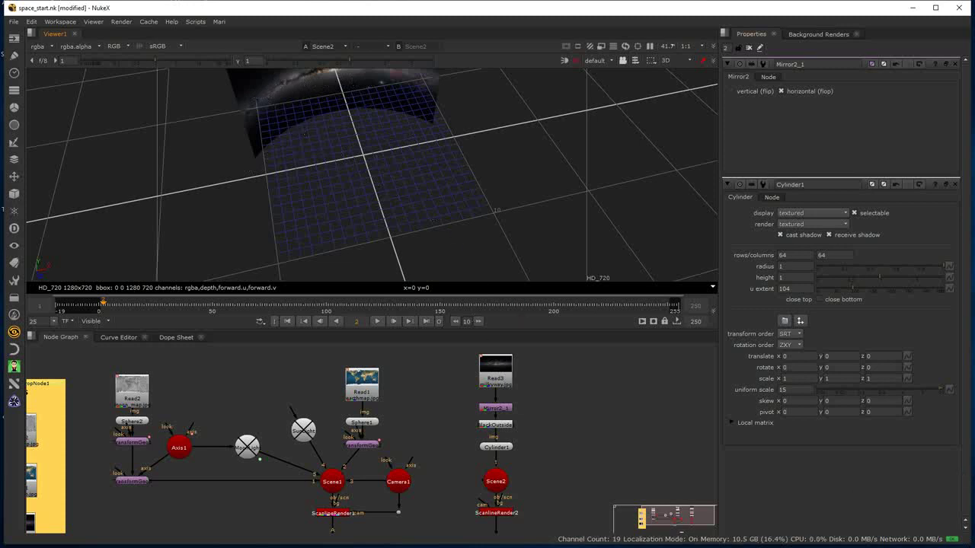
click(676, 64)
click(677, 108)
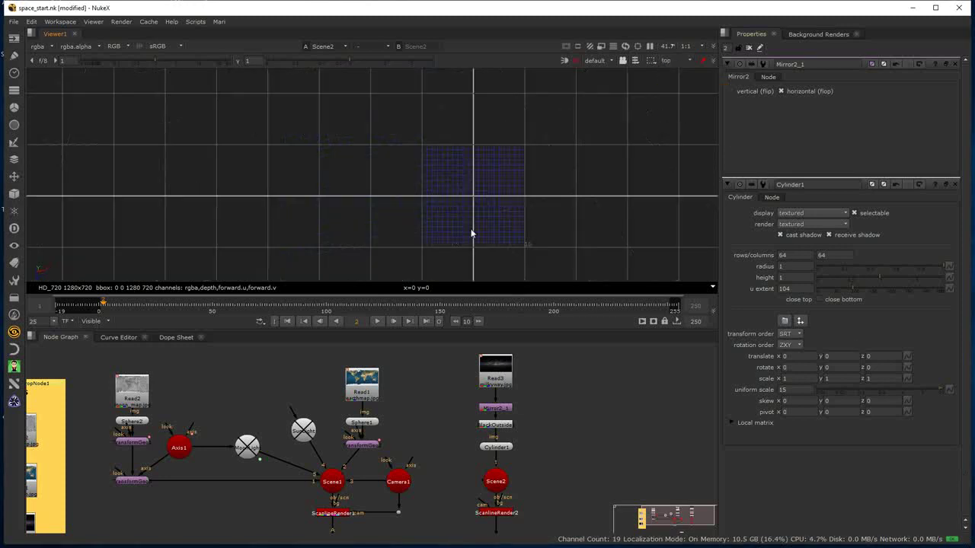
click(496, 447)
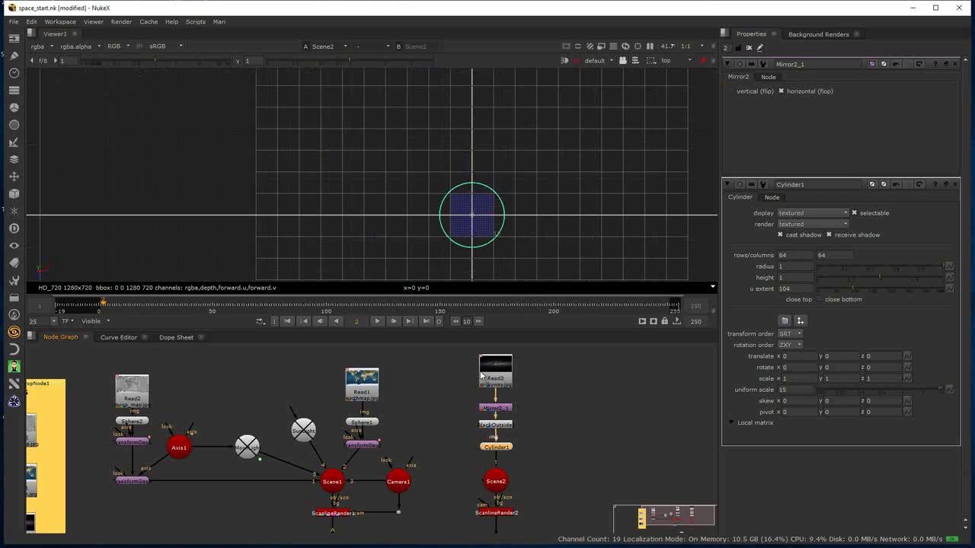
scroll(491, 233, up, 3)
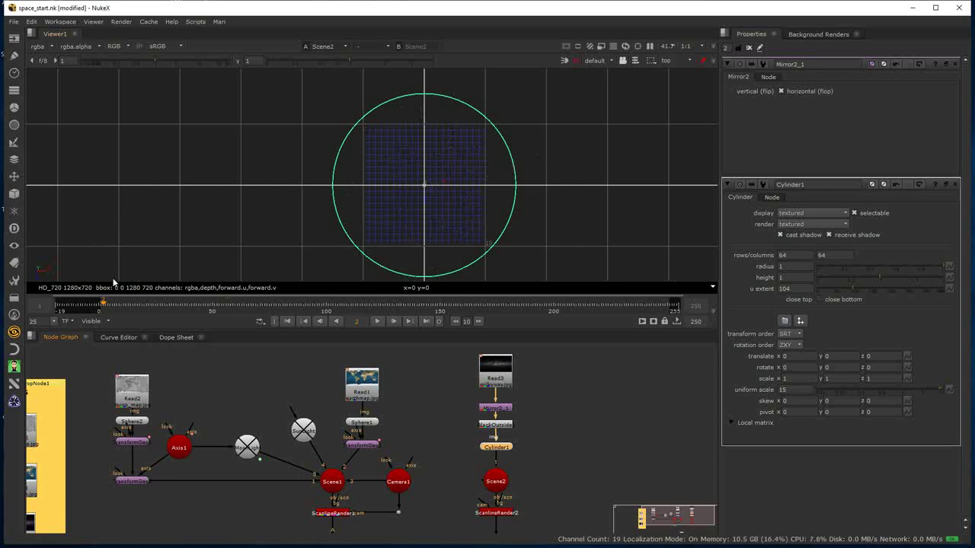
- Add a Sphere node beside Cylinder1 and connect it to Scene2
click(606, 434)
key(Tab)
text(sphere)
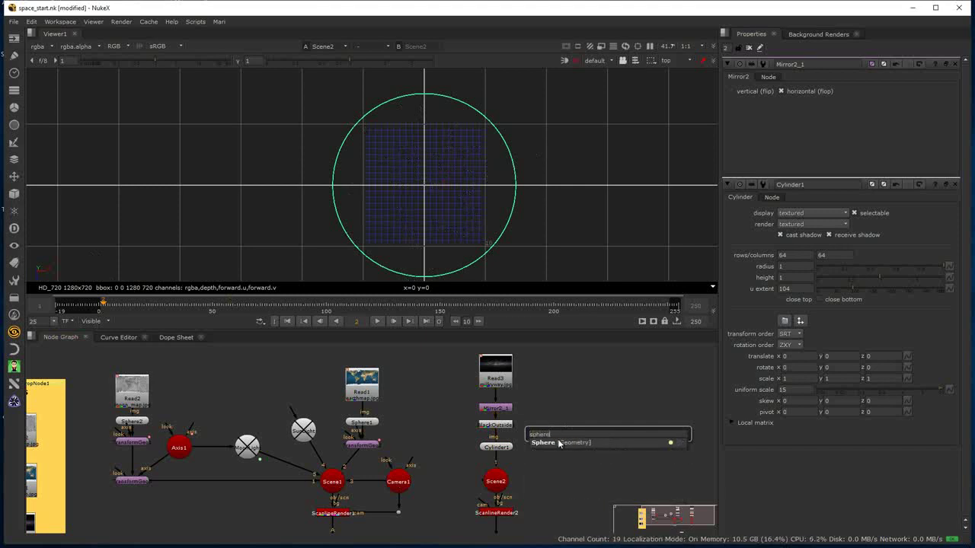
key(Return)
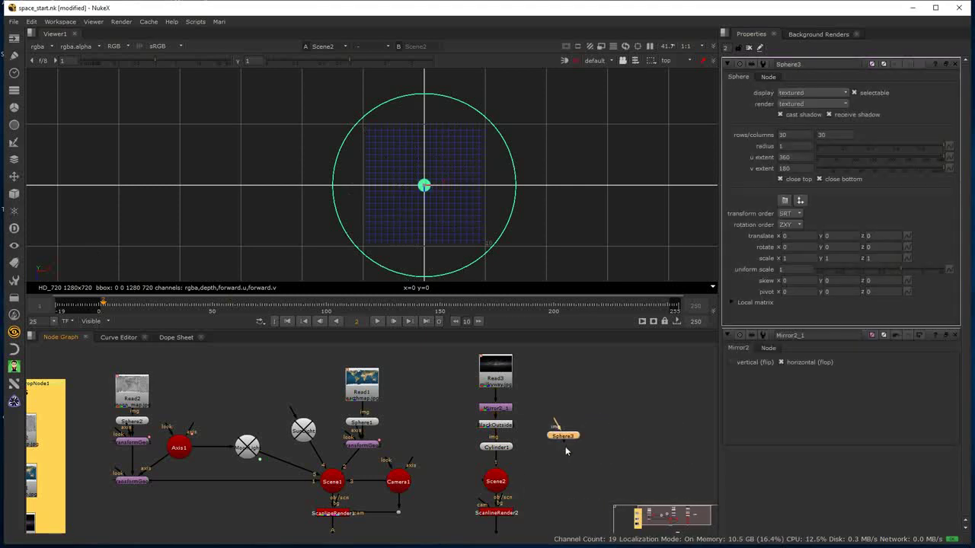
drag(528, 476, 530, 478)
mouse_move(567, 440)
mouse_down()
mouse_move(565, 477)
mouse_move(567, 436)
mouse_move(561, 445)
mouse_up()
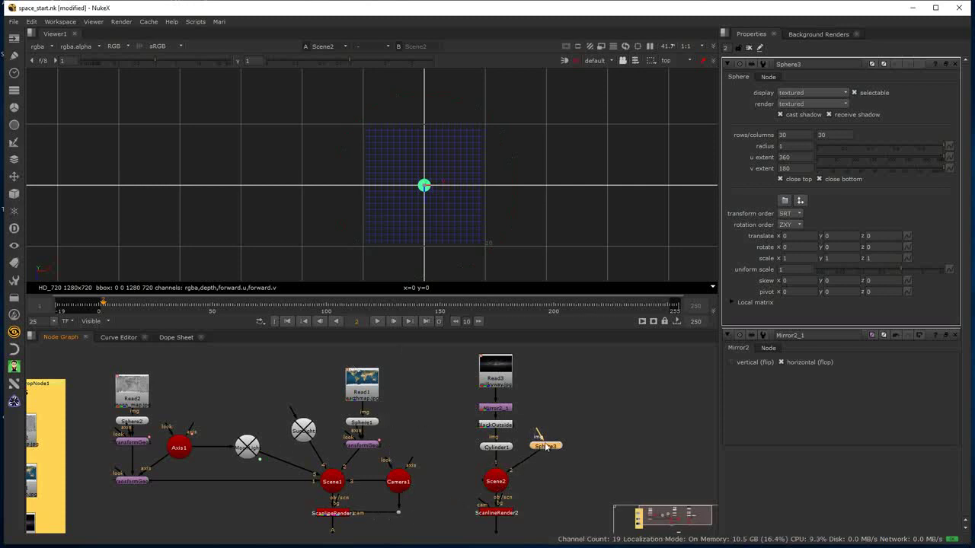
- Set the new sphere's uniform scale to 10 so it sits inside the Milky Way cylinder
double_click(495, 447)
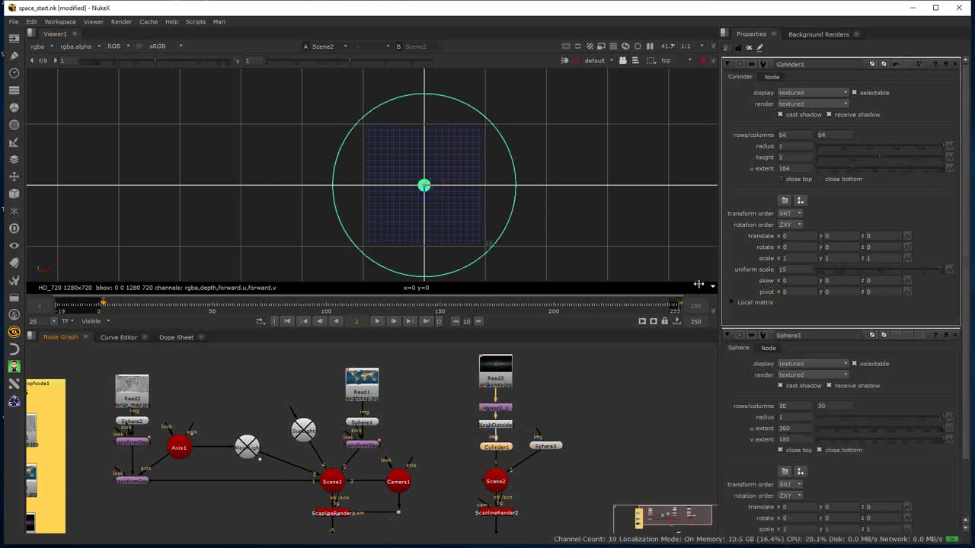
double_click(545, 445)
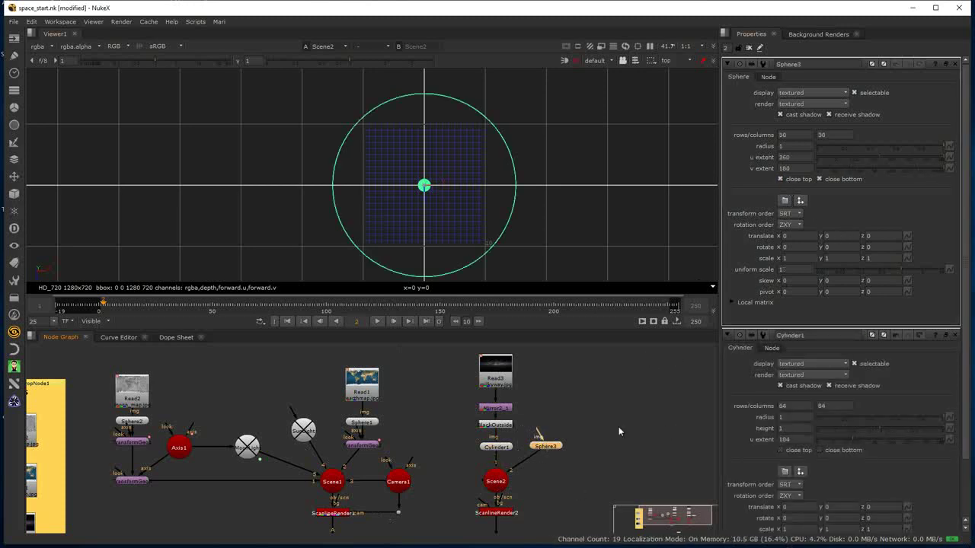
click(792, 267)
text(0)
key(Return)
click(503, 449)
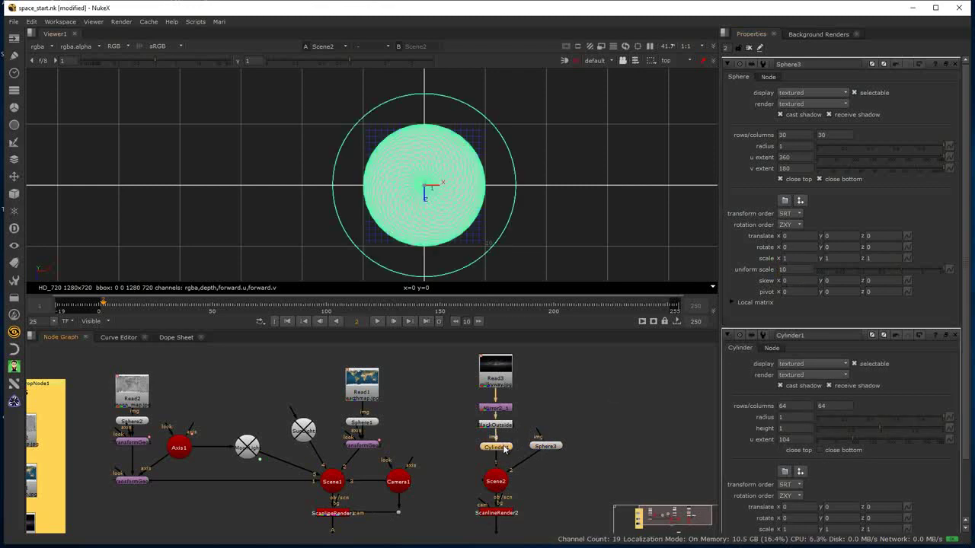
click(548, 447)
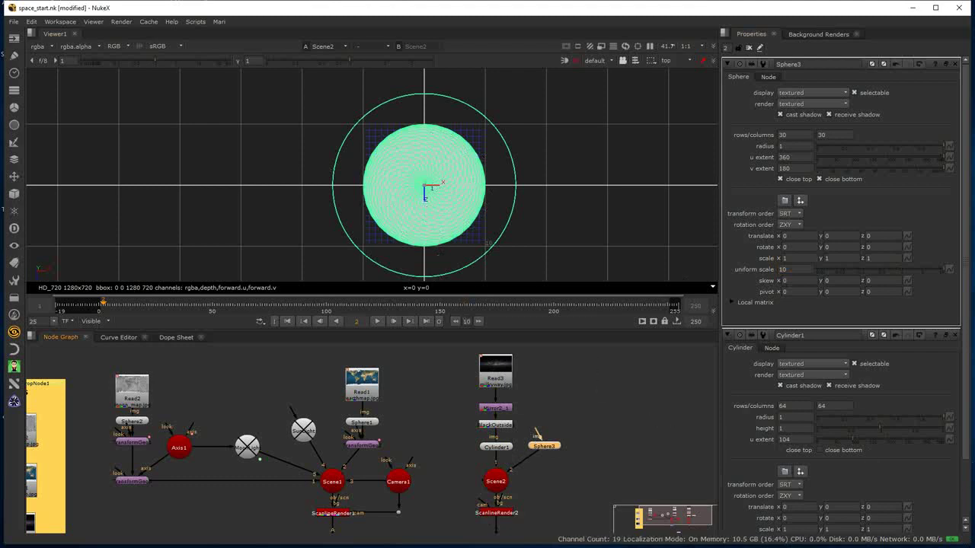
- Add a Noise node above Sphere3 and connect it to the sphere's img input
click(613, 403)
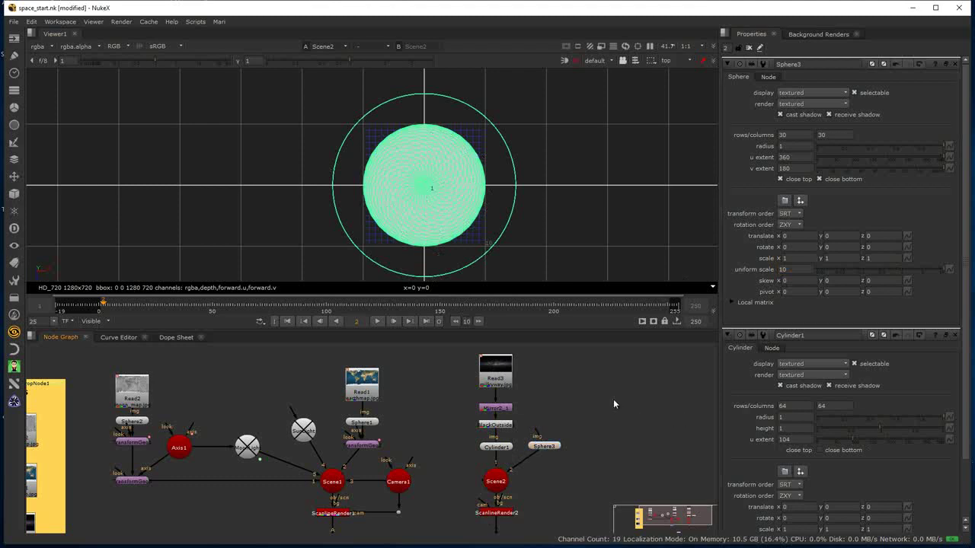
key(Tab)
text(noise)
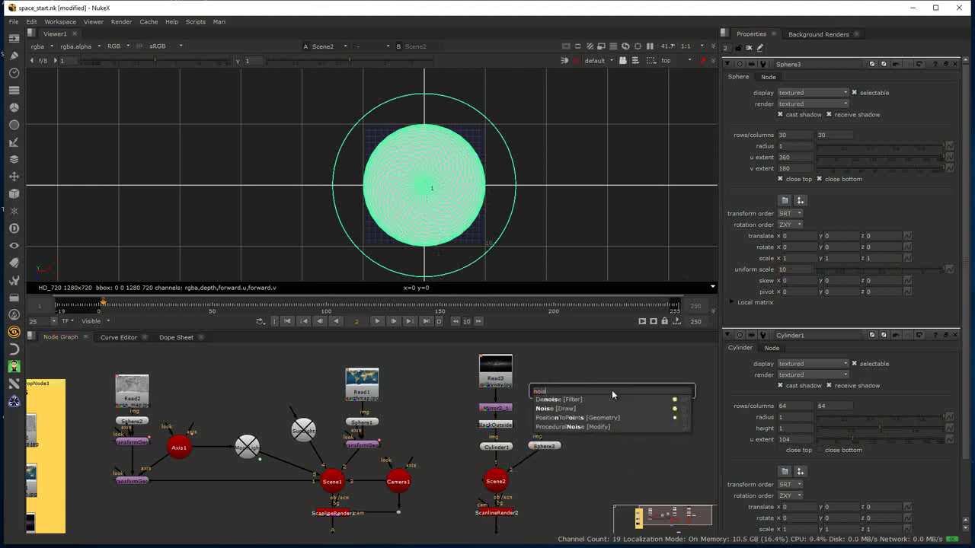
click(542, 410)
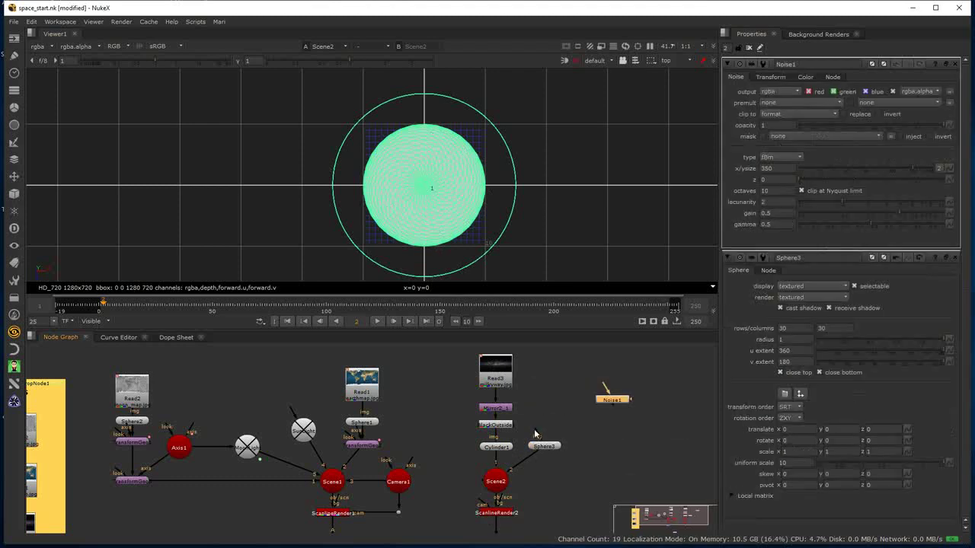
drag(535, 437, 562, 418)
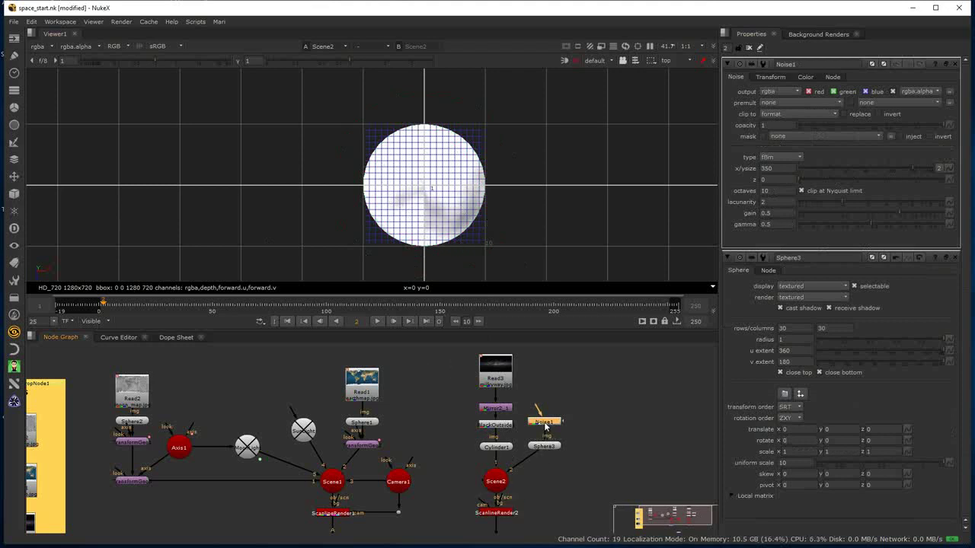
- View the Noise node's output and reduce its x/ysize to 4 for a fine grain
key(1)
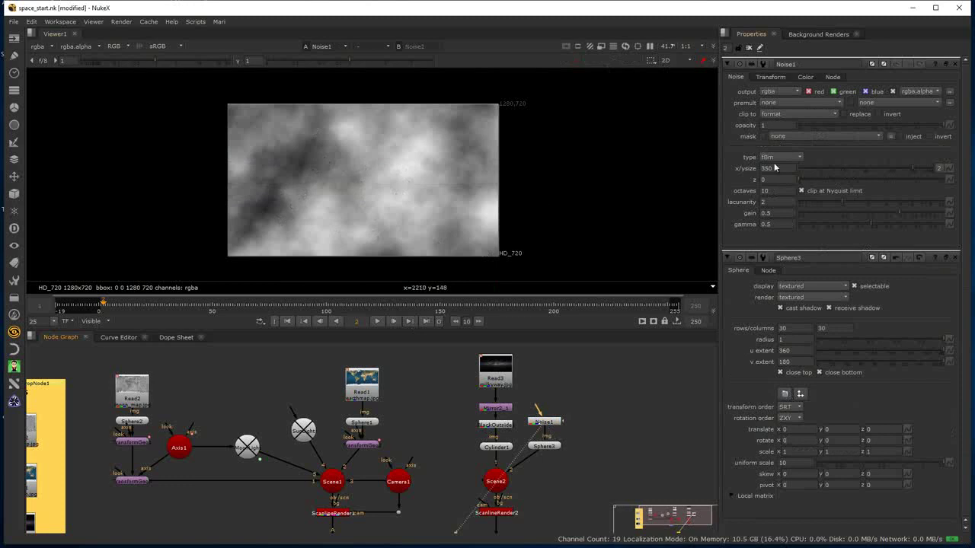
drag(910, 167, 822, 181)
scroll(345, 183, up, 3)
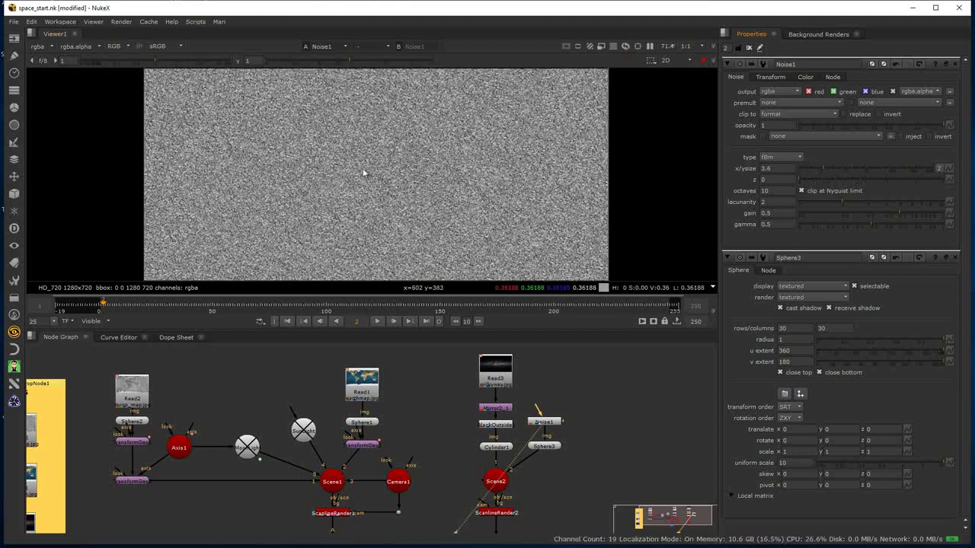
click(824, 166)
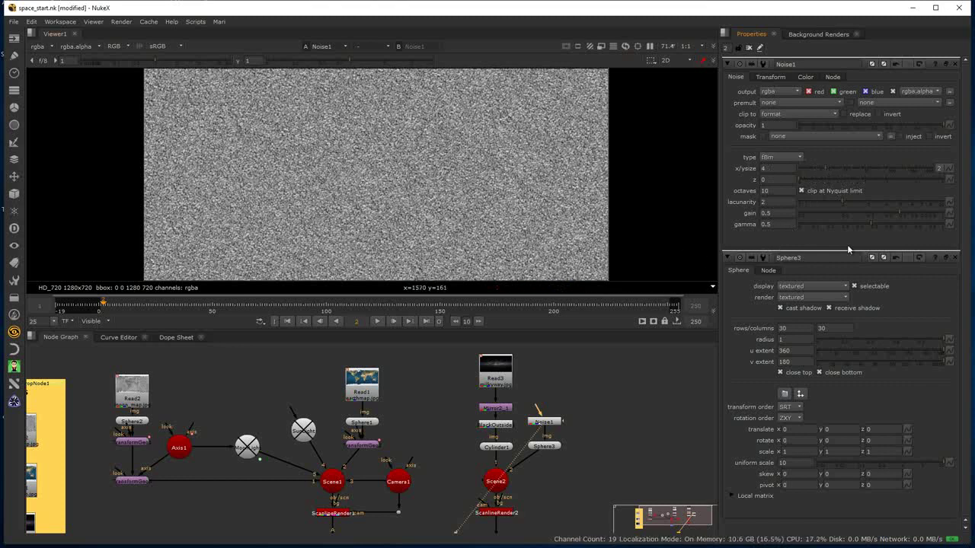
- Lower the Noise node's gamma to 0.05 so only sparse star-like specks remain
drag(877, 232, 807, 246)
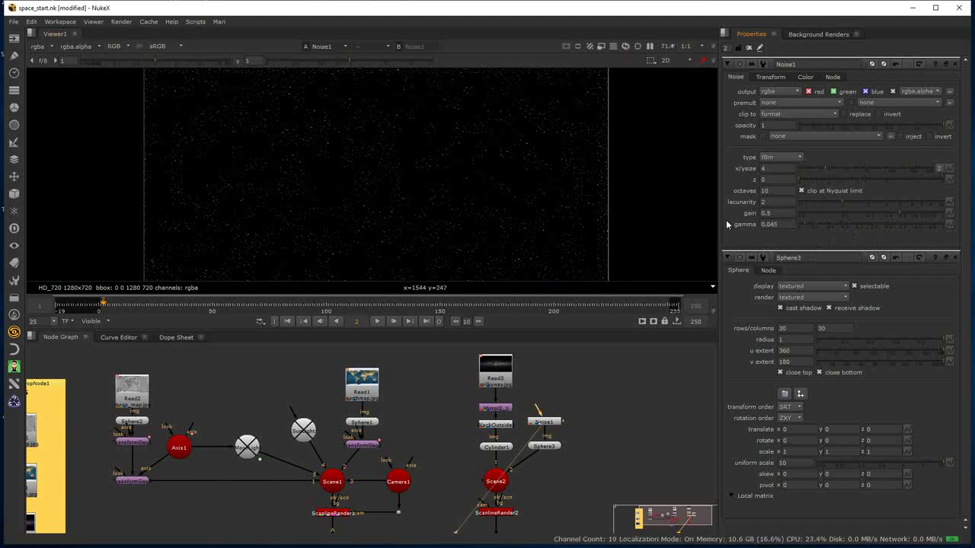
key(BackSpace)
key(BackSpace)
text(5)
key(Return)
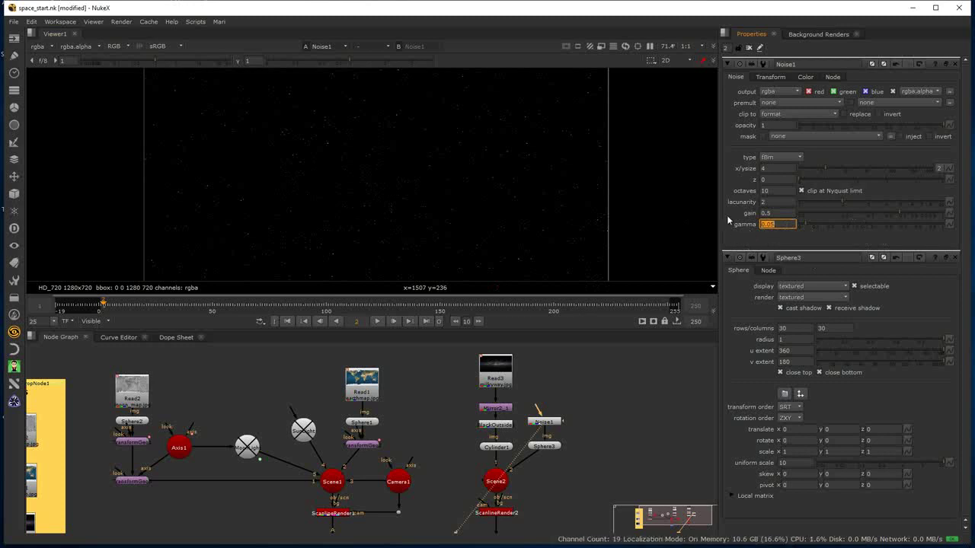
- Try raising the Noise node's gain to about 0.69, and reset it to 0.5
drag(897, 213, 918, 215)
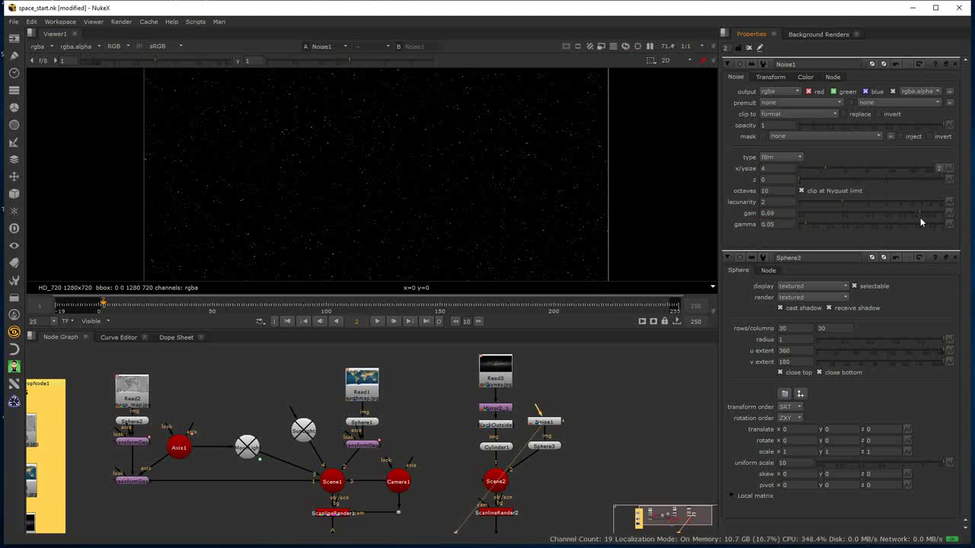
click(916, 216)
double_click(769, 213)
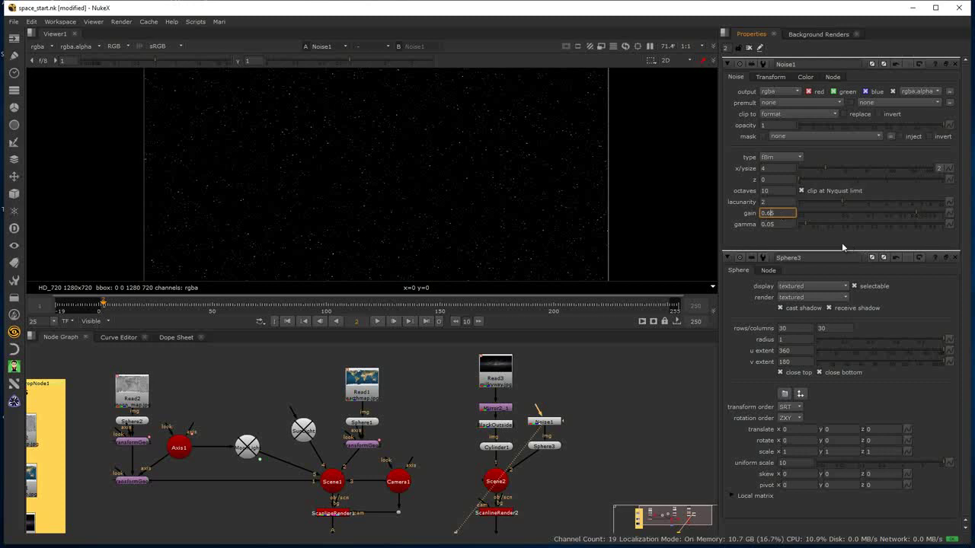
text(0.5)
key(Return)
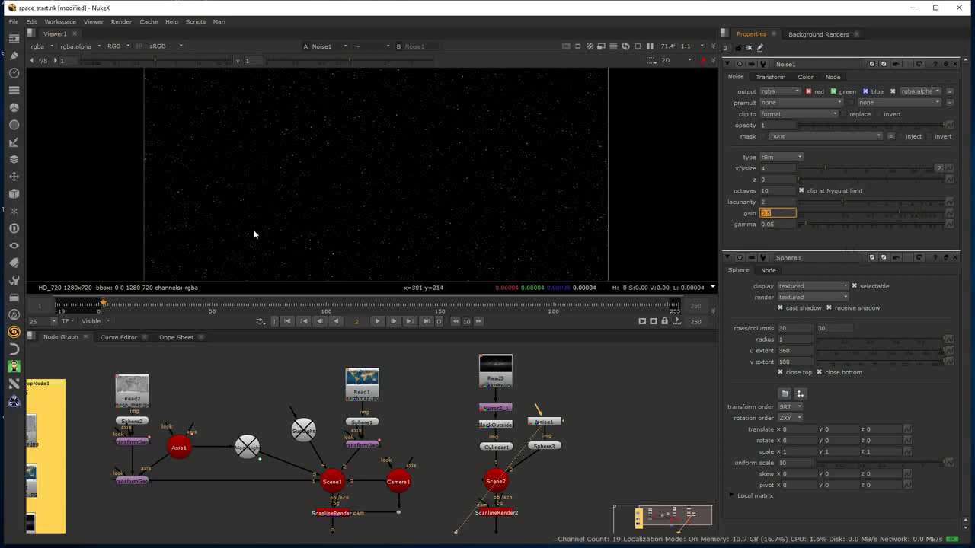
- View the ScanlineRender2 output, inspect the noise stars over the Milky Way up close, and select Sphere3
scroll(303, 235, down, 2)
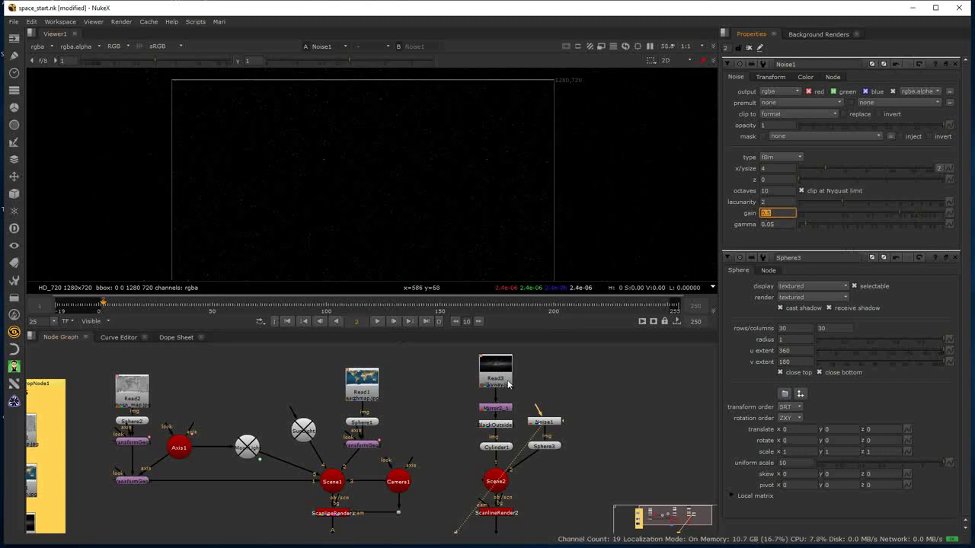
drag(541, 433, 494, 514)
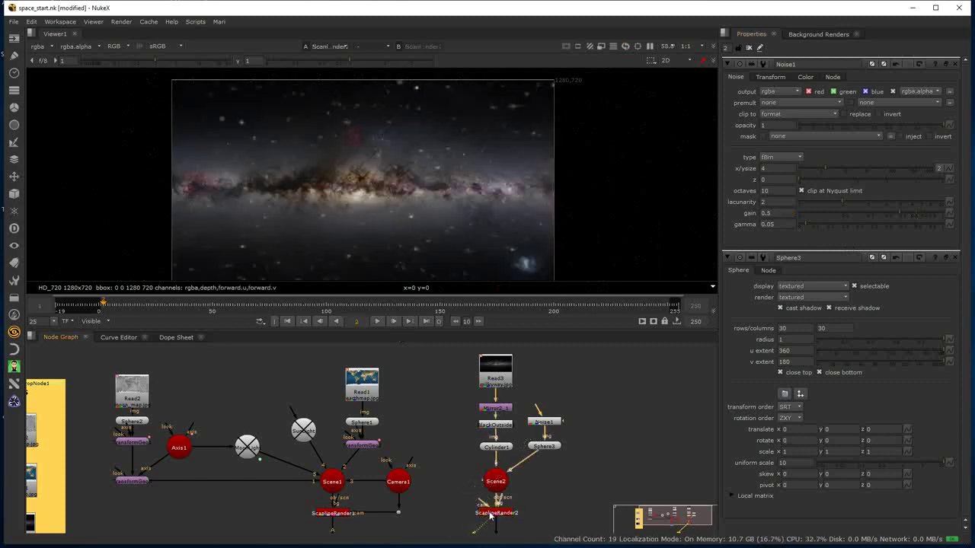
scroll(443, 168, up, 3)
scroll(402, 201, up, 1)
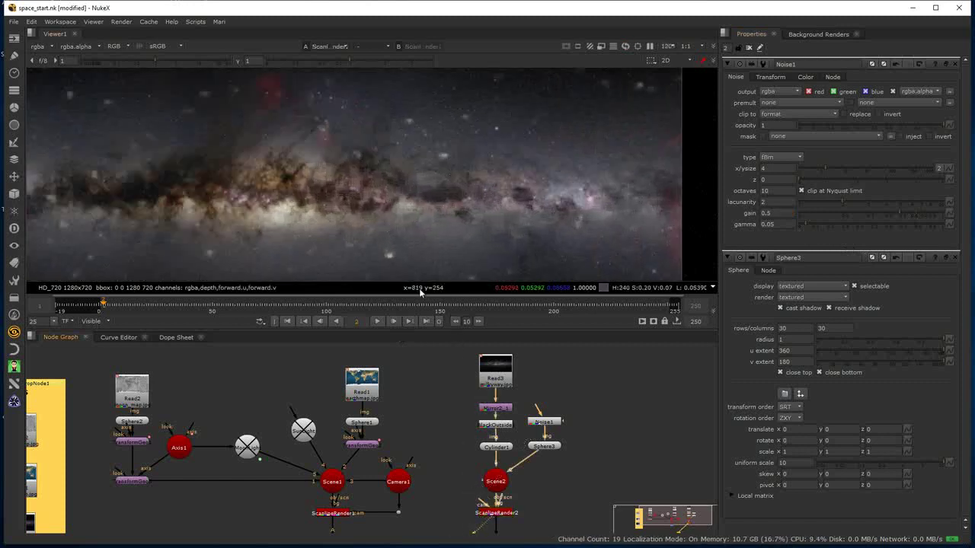
click(545, 446)
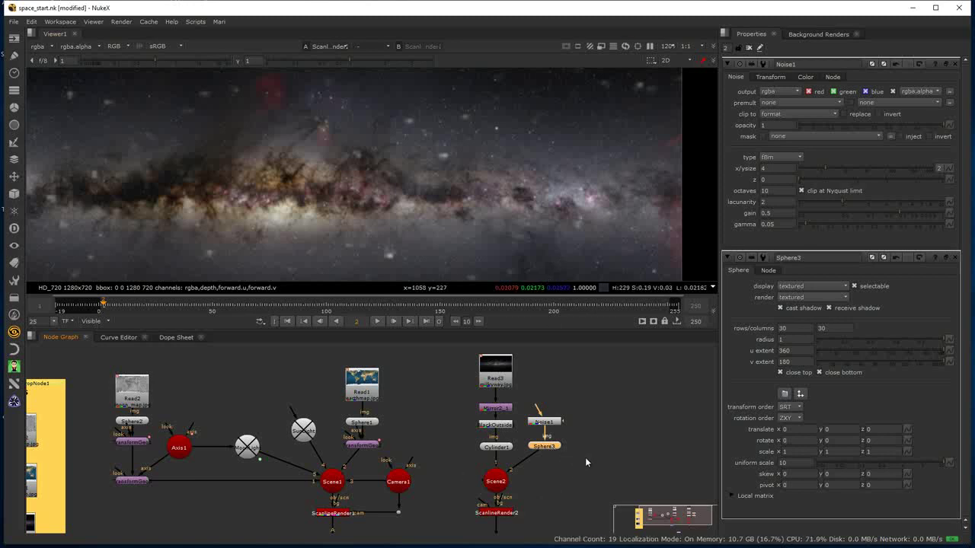
- Add a Reformat node and connect it as the input of Noise1
click(495, 513)
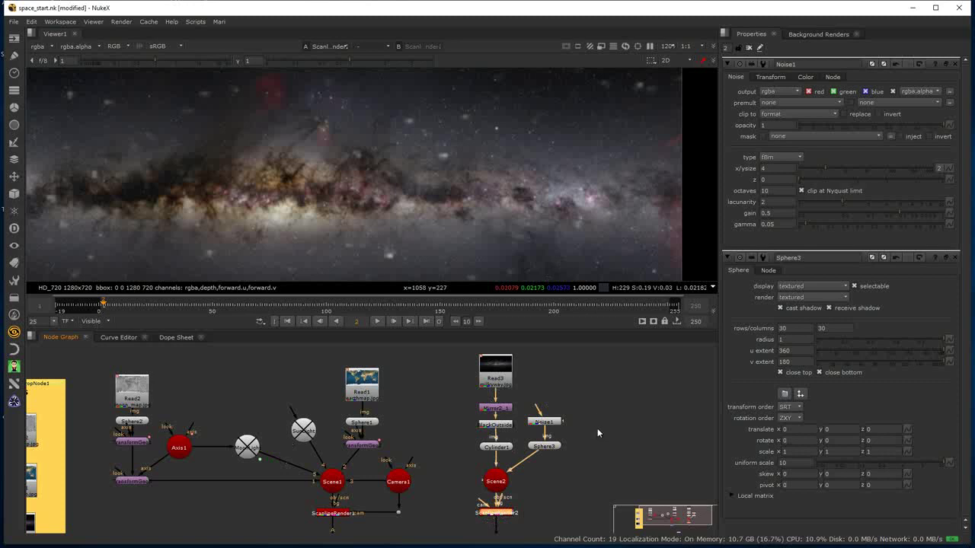
click(540, 421)
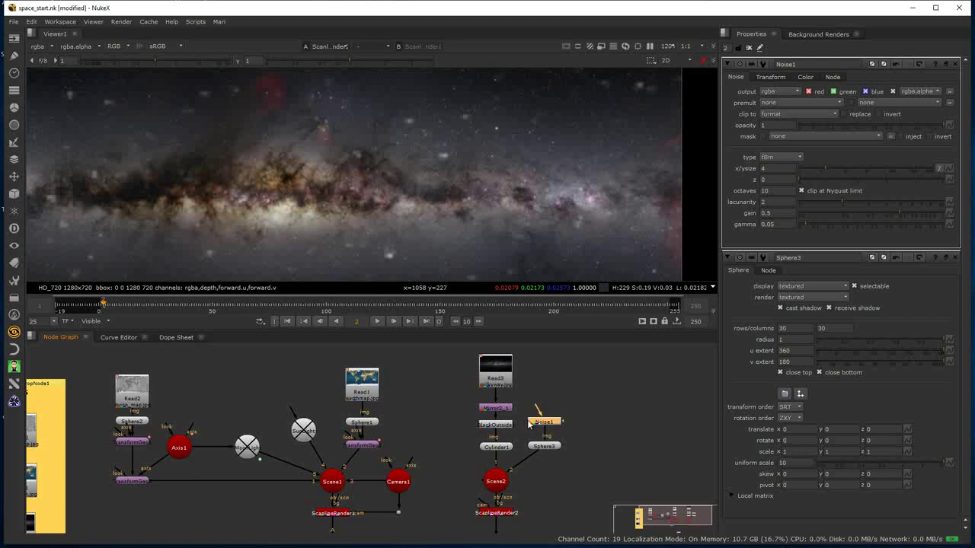
click(582, 400)
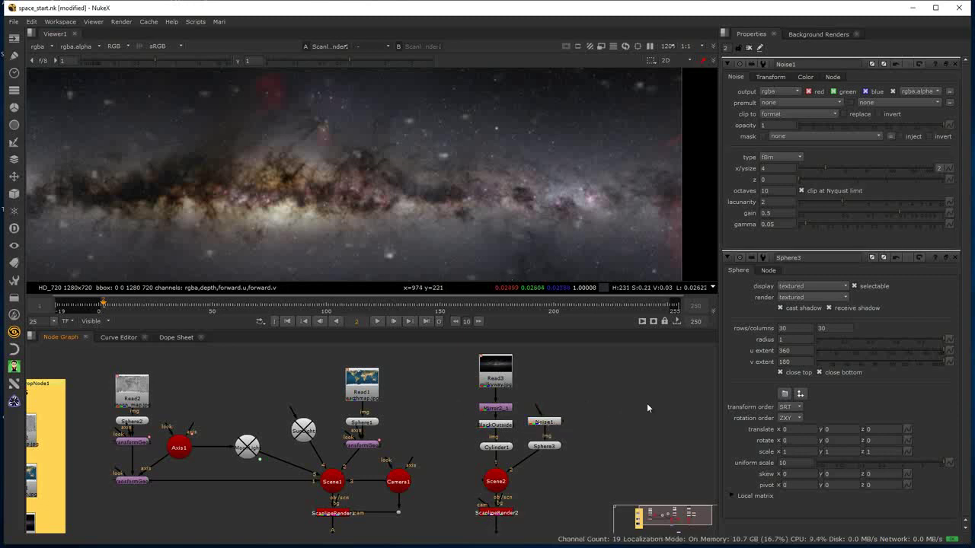
key(Tab)
text(reforma)
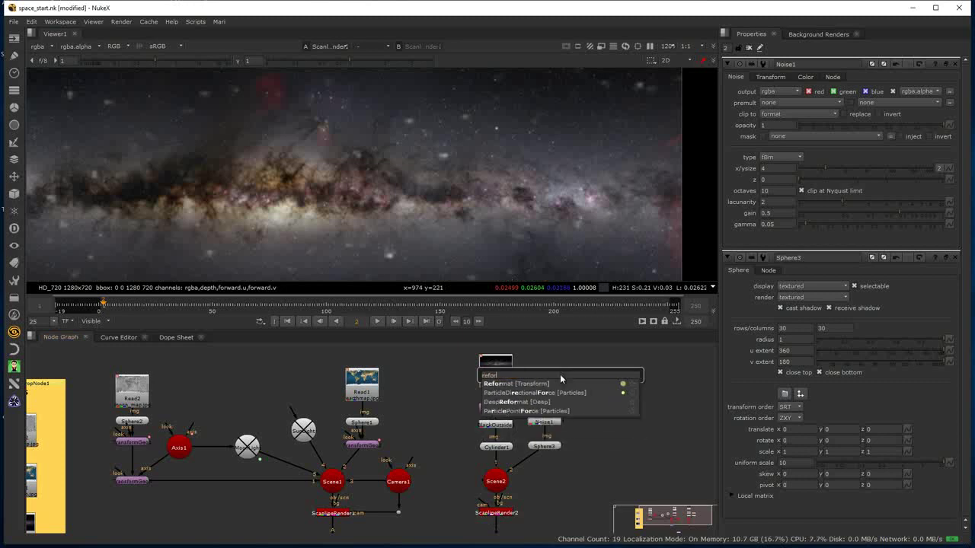
click(495, 385)
drag(646, 404, 579, 393)
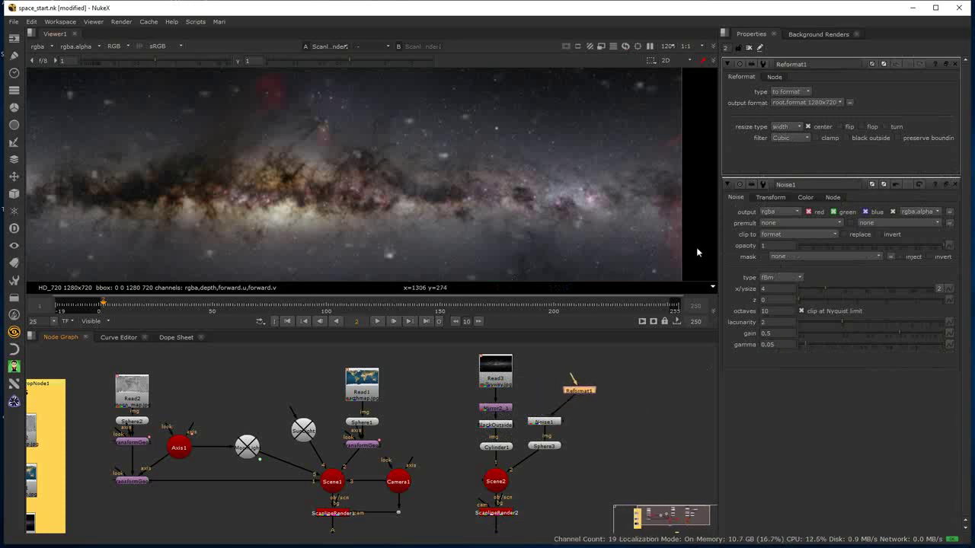
- Create a new output format named Fred, 10000 by 10000 pixels, for the Reformat1 node
click(809, 103)
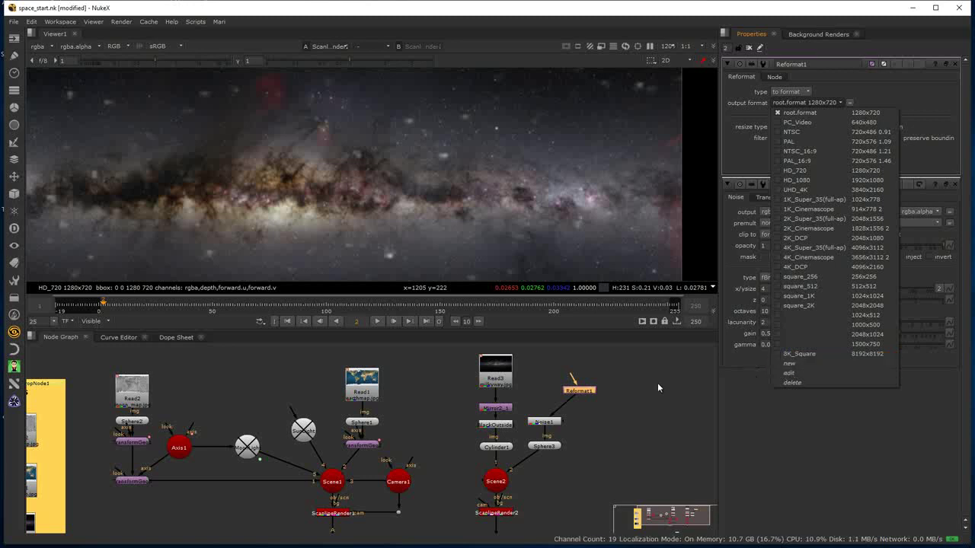
click(787, 364)
click(426, 289)
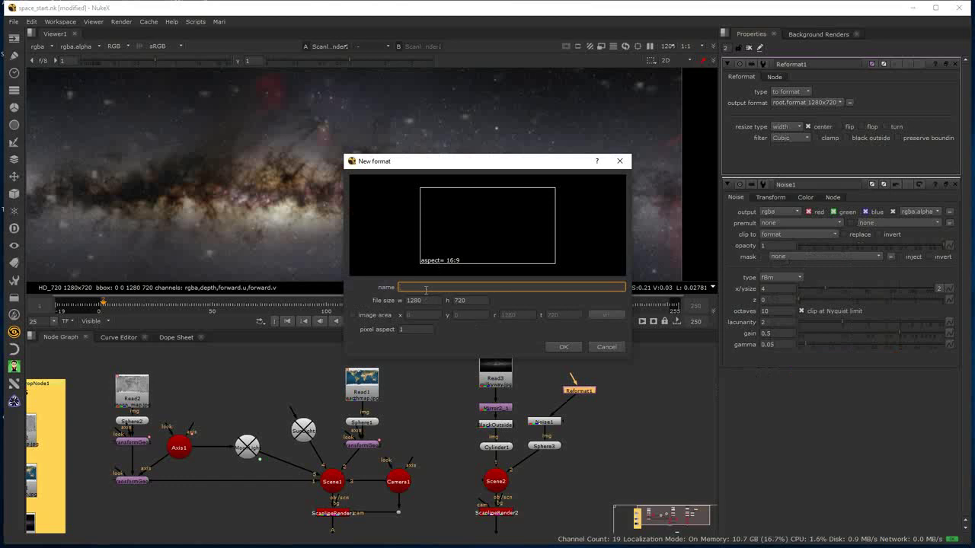
key(Tab)
text(10)
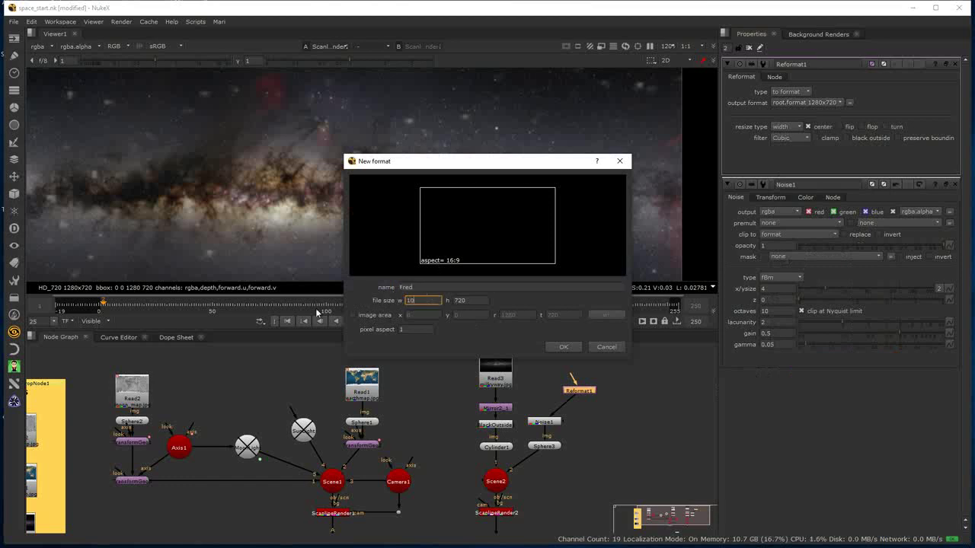
text(000)
key(Tab)
text(10000)
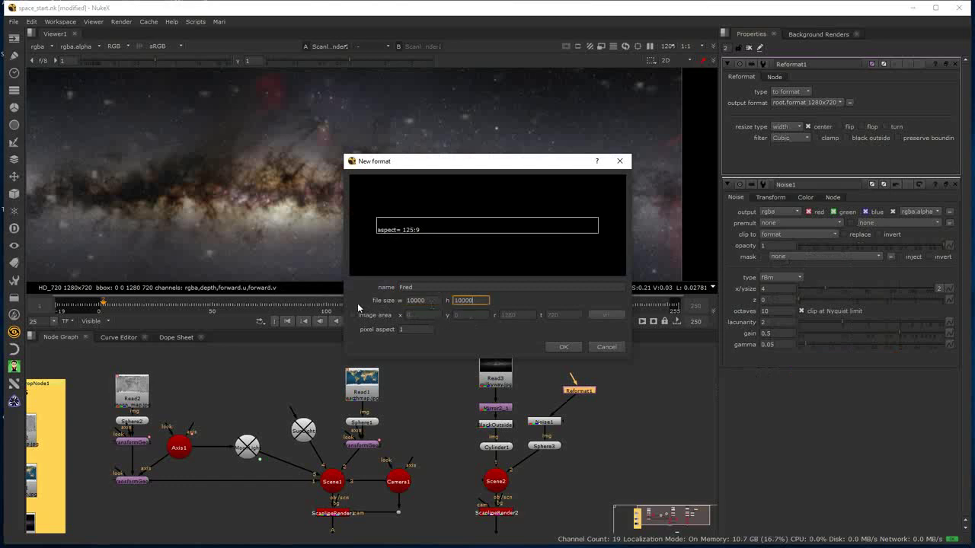
click(562, 347)
- Toggle Reformat1 and Sphere3 off and on to compare their effect on the rendered stars
drag(582, 399, 546, 420)
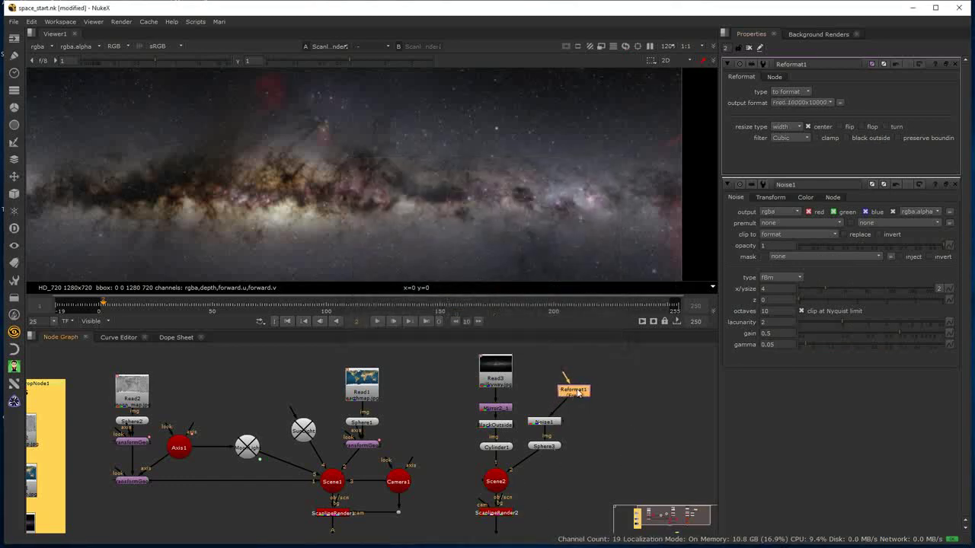
key(d)
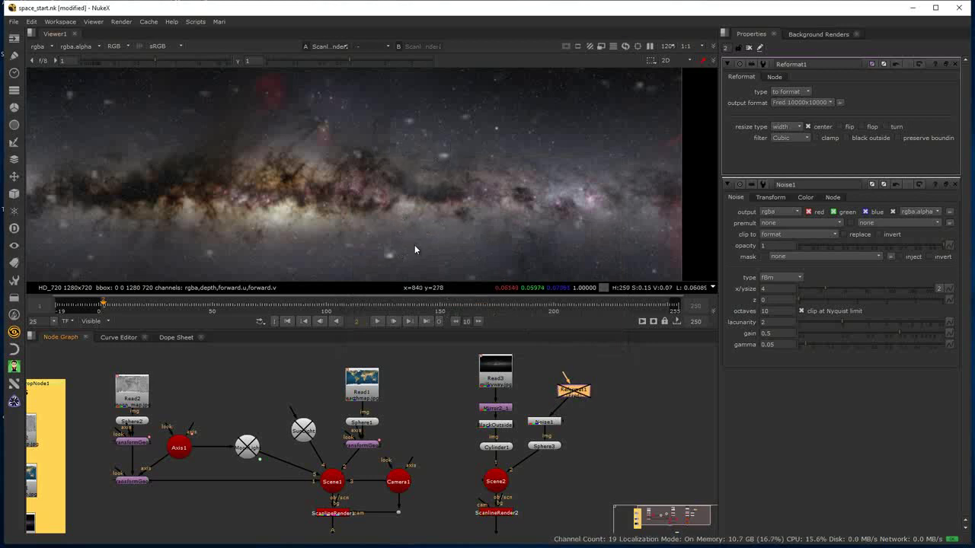
key(ctrl+z)
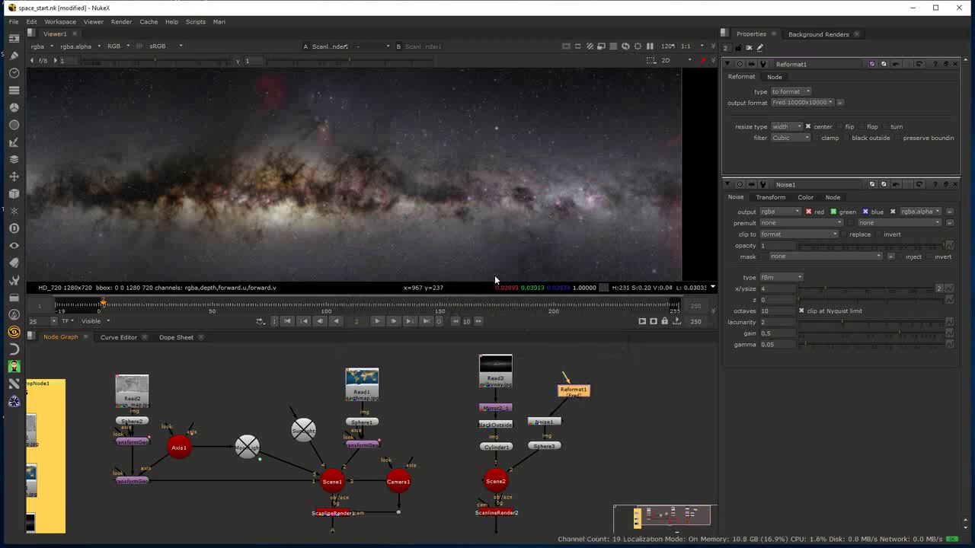
click(545, 449)
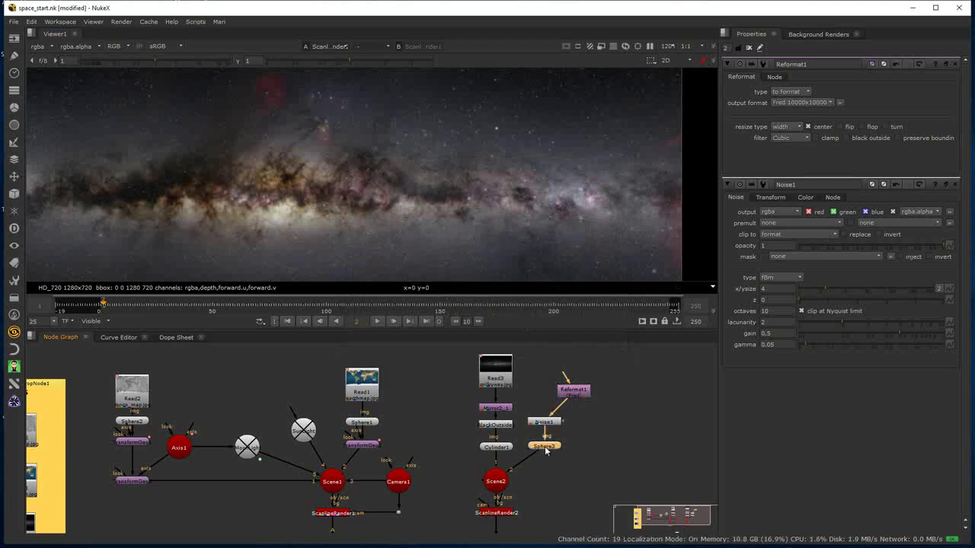
key(d)
key(d)
key(d)
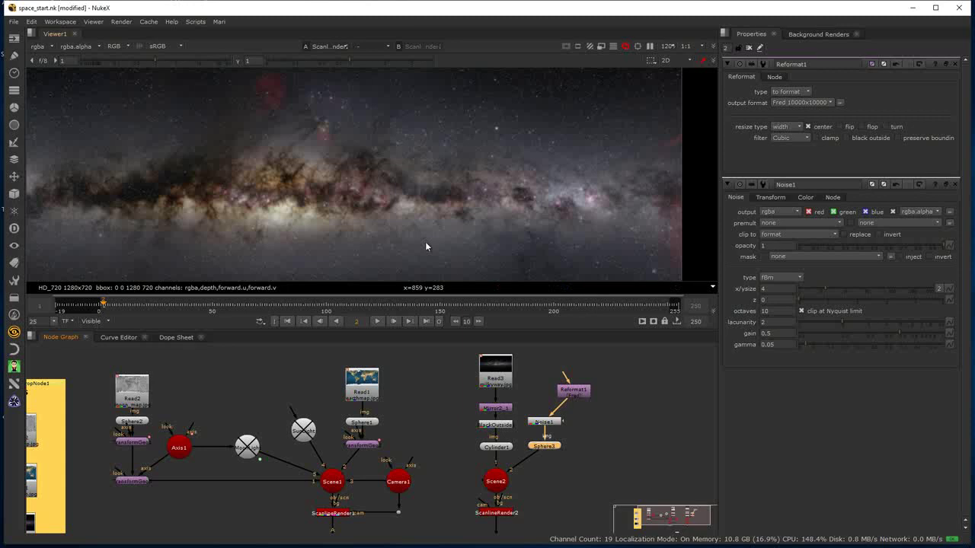
key(d)
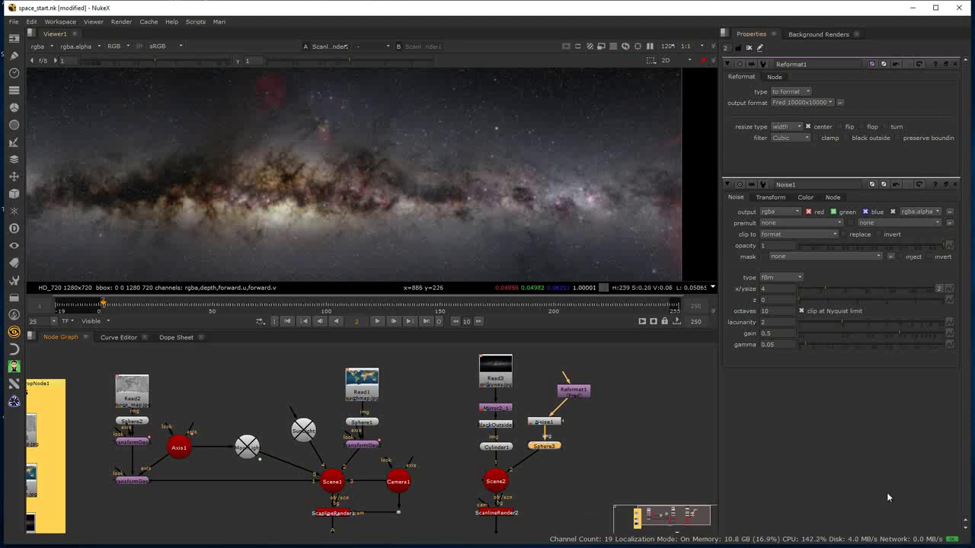
- Duplicate Noise1 and Sphere3, feeding the copied noise from Reformat1 and connecting the copied sphere to Scene2
click(584, 391)
drag(585, 392, 591, 392)
drag(599, 461, 525, 413)
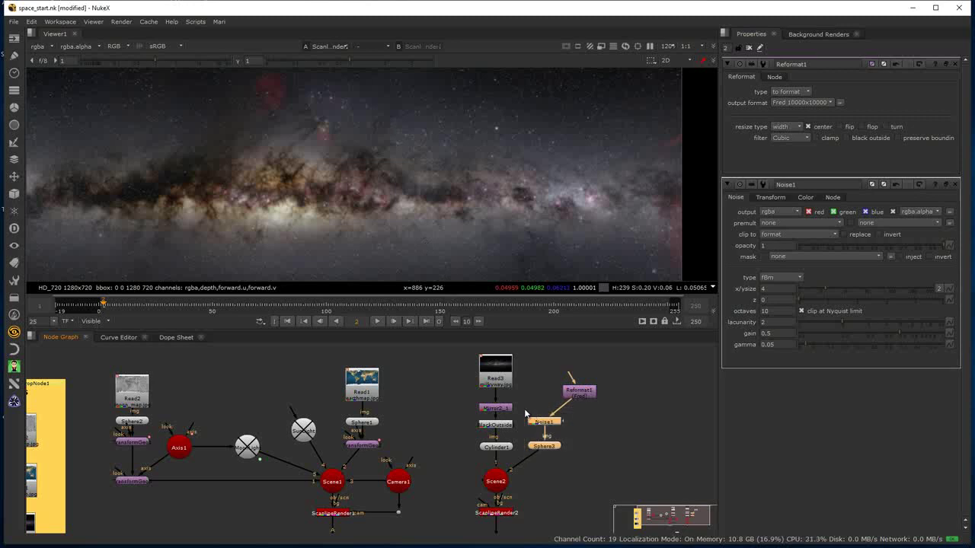
click(644, 455)
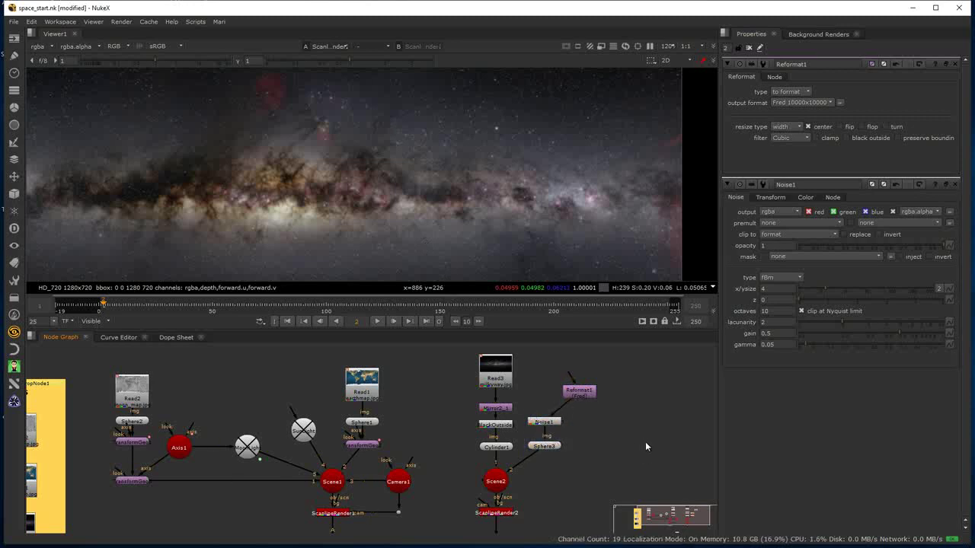
key(ctrl+v)
drag(645, 448, 537, 469)
click(614, 459)
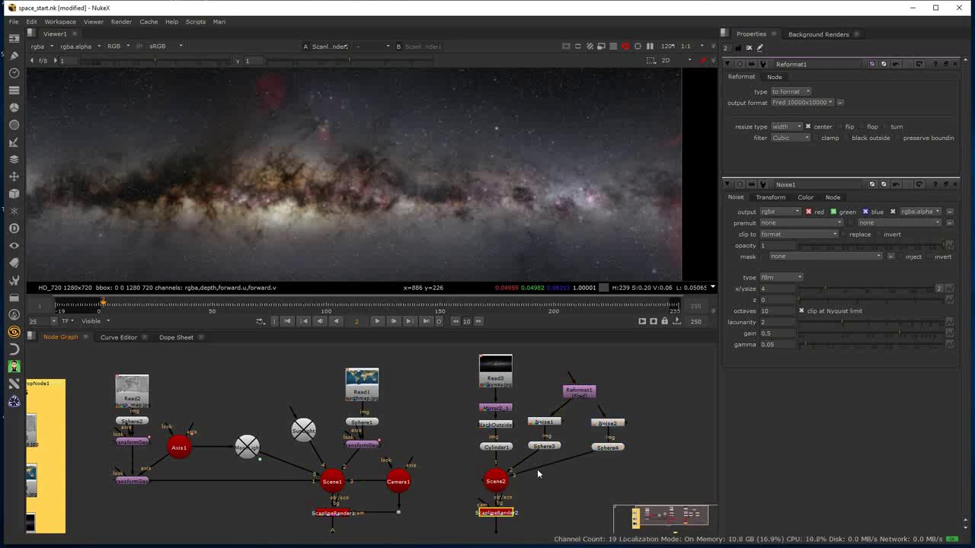
click(610, 476)
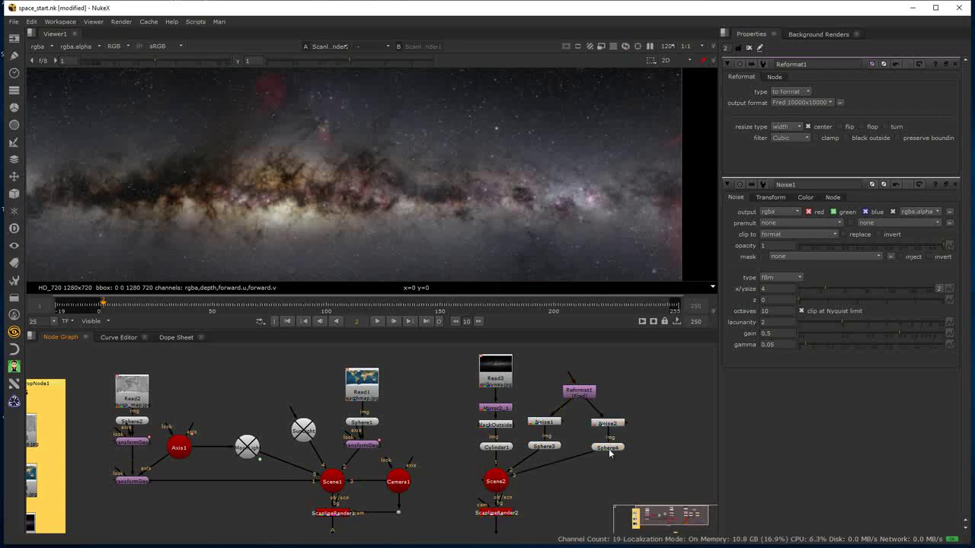
- Set Sphere4's uniform scale to 6 and check the nested geometry of Scene2 in the top view
double_click(609, 450)
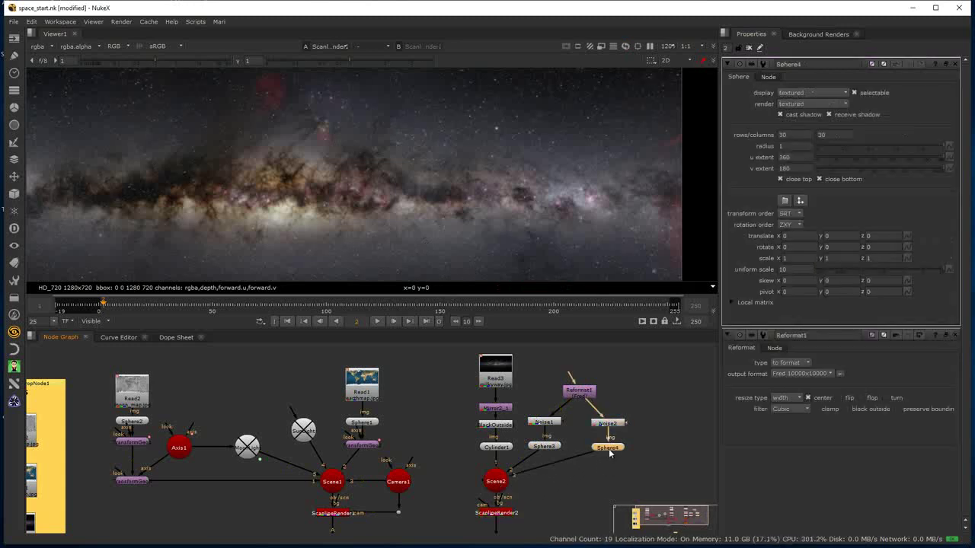
click(666, 60)
click(674, 94)
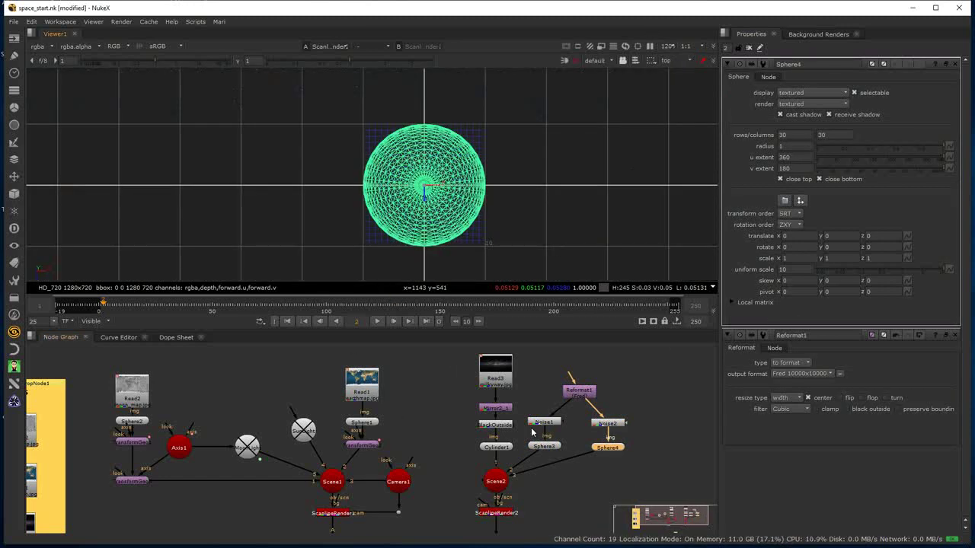
double_click(789, 268)
text(6)
key(Return)
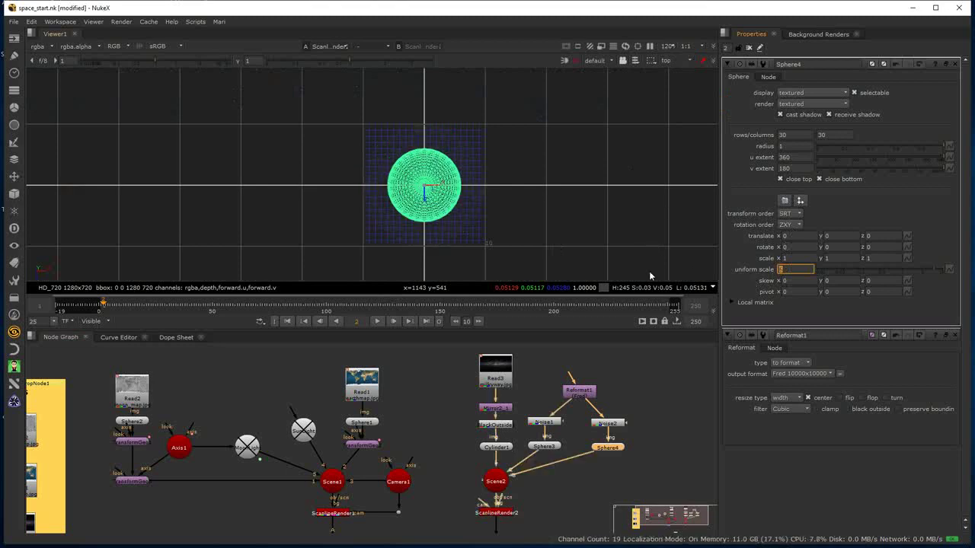
click(502, 480)
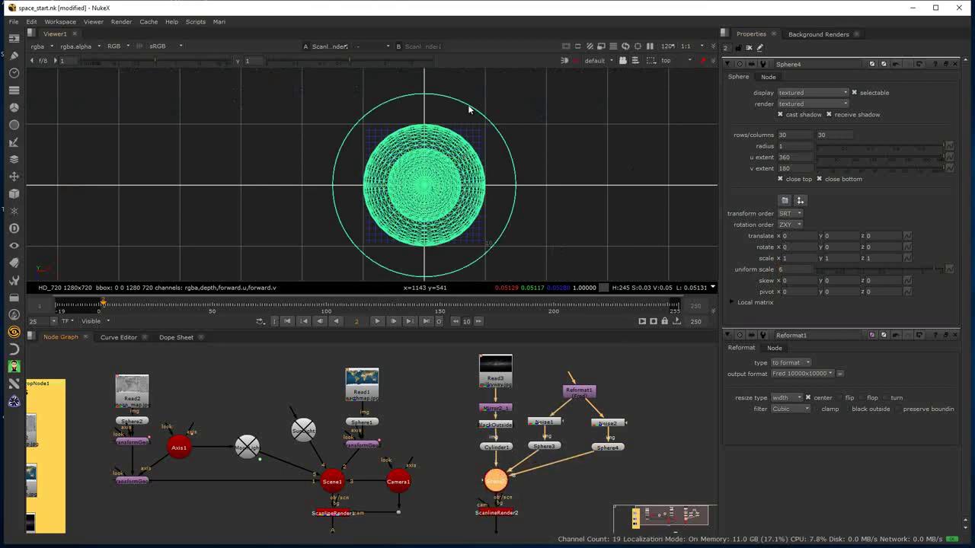
click(497, 447)
click(412, 431)
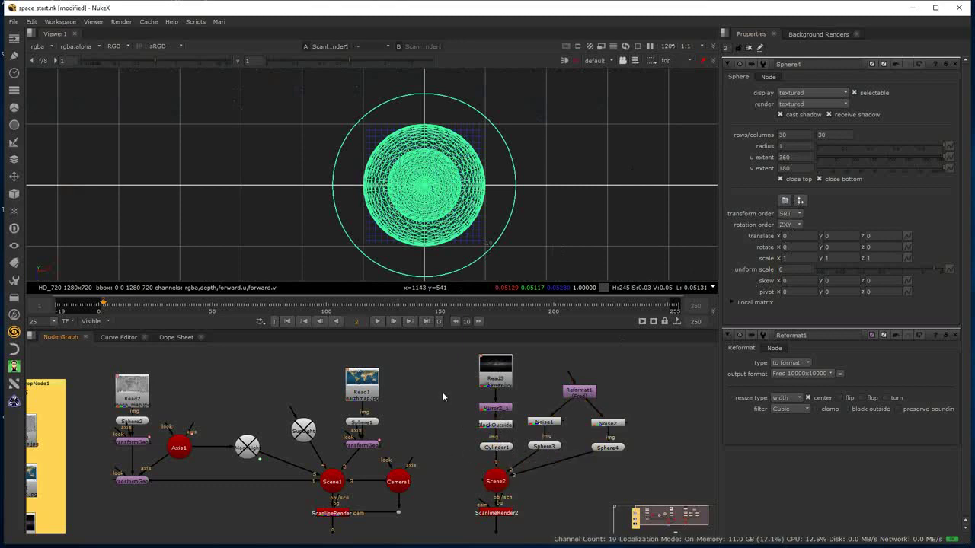
click(543, 446)
- Rotate Sphere4 to x 90, y 60 and z 45
click(608, 448)
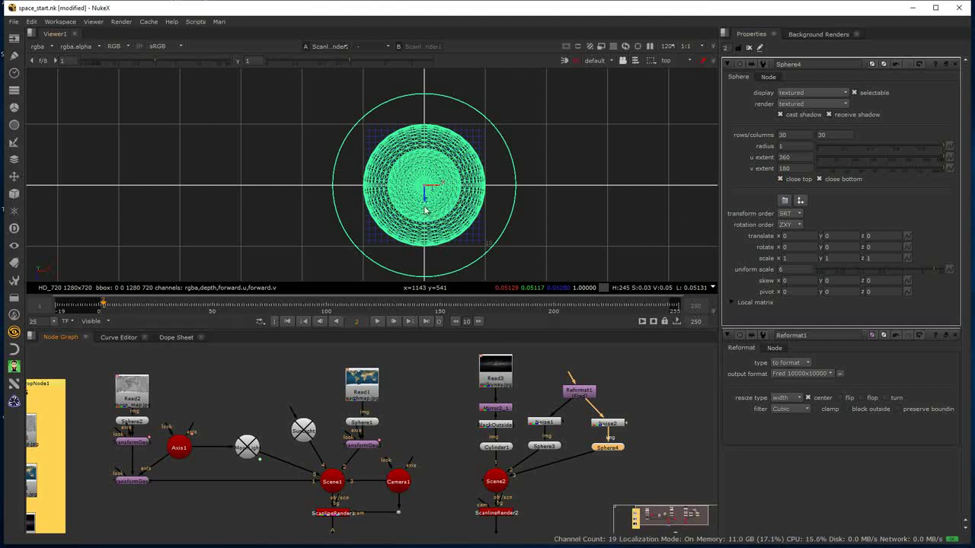
click(794, 247)
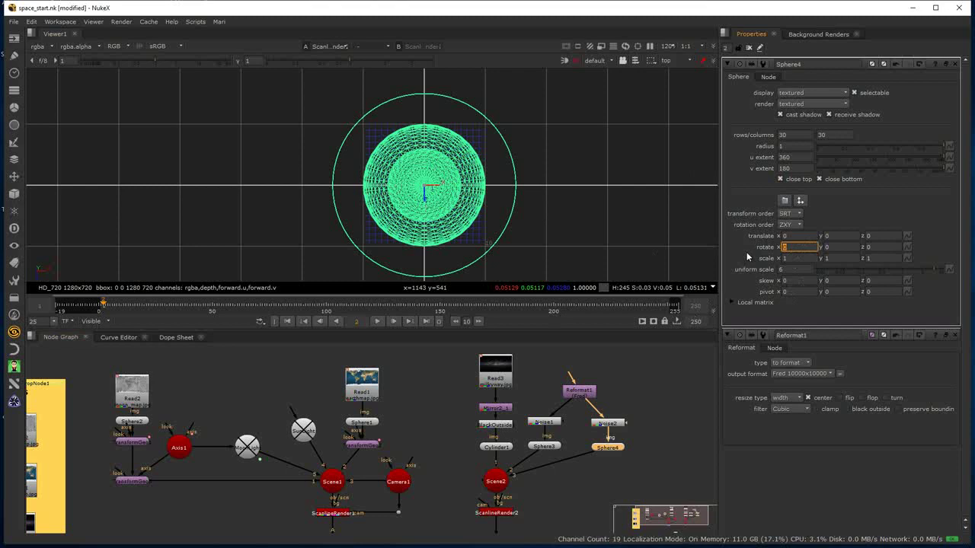
text(90)
click(836, 247)
text(60)
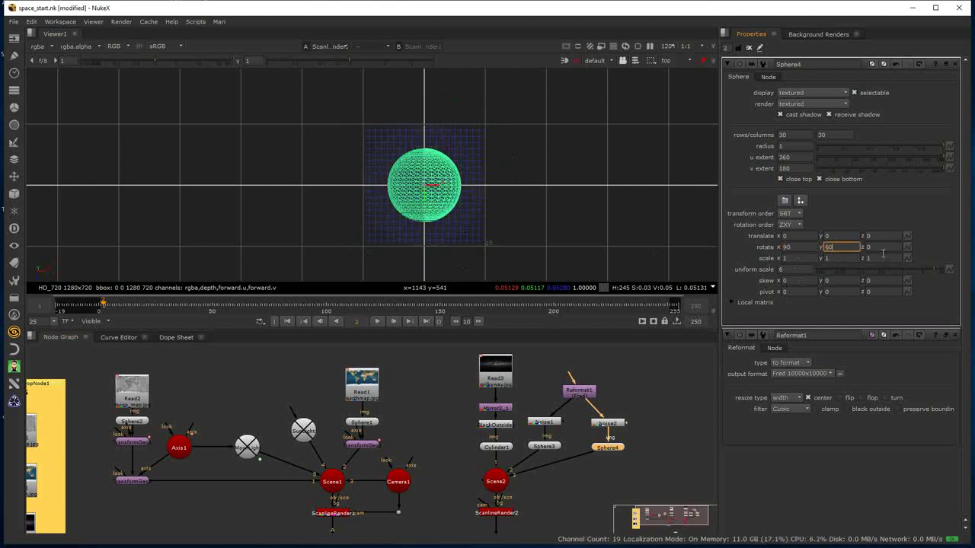
key(Tab)
click(882, 246)
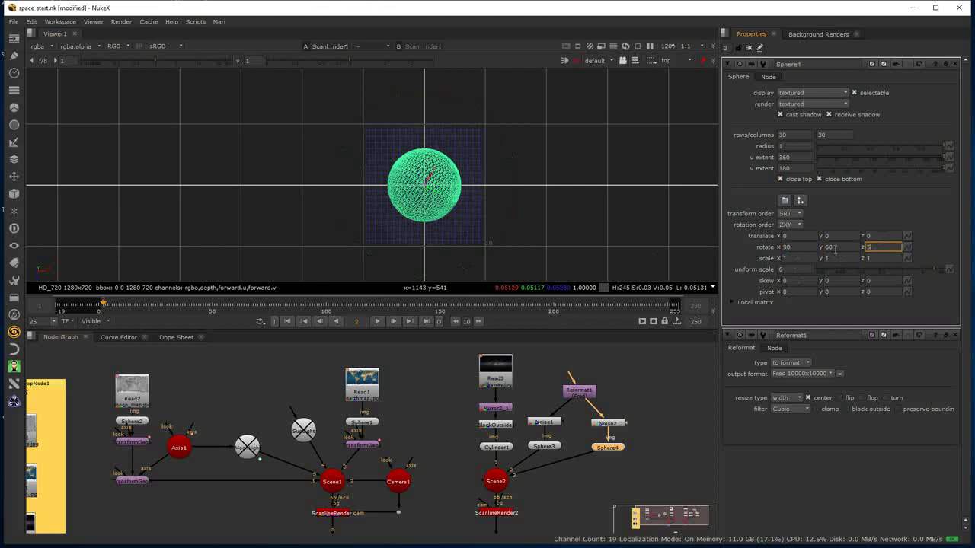
text(45)
key(Return)
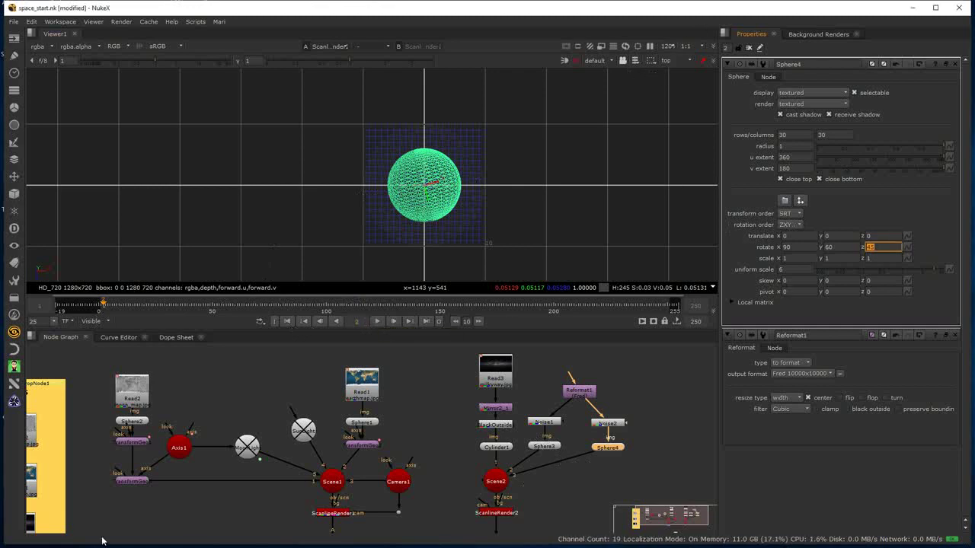
- View the ScanlineRender2 output in 2D and toggle Sphere4 off and on to compare the star layer
click(500, 518)
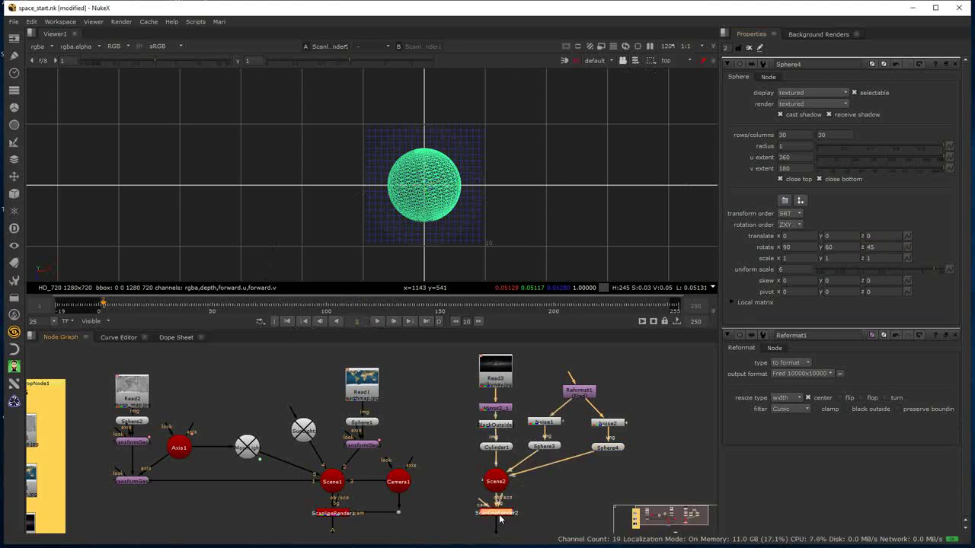
click(666, 60)
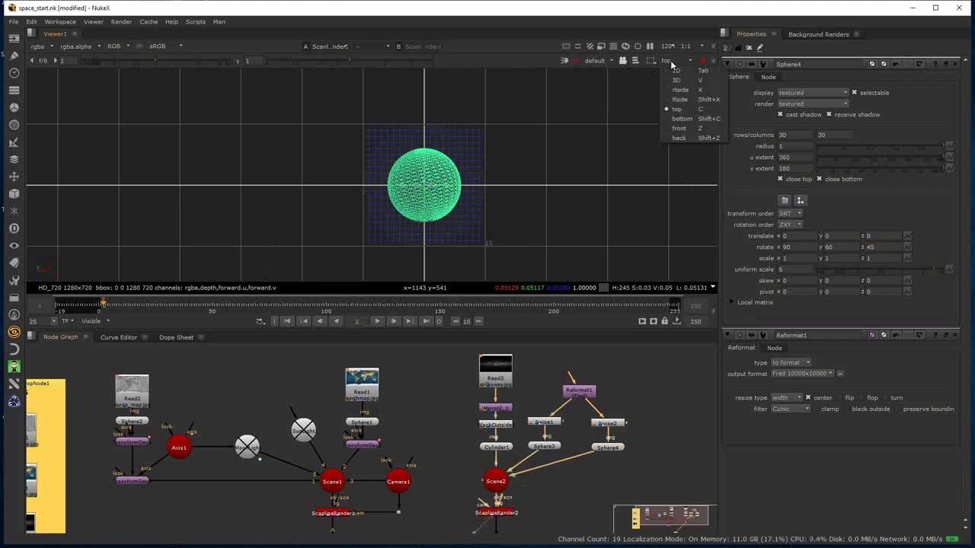
click(678, 71)
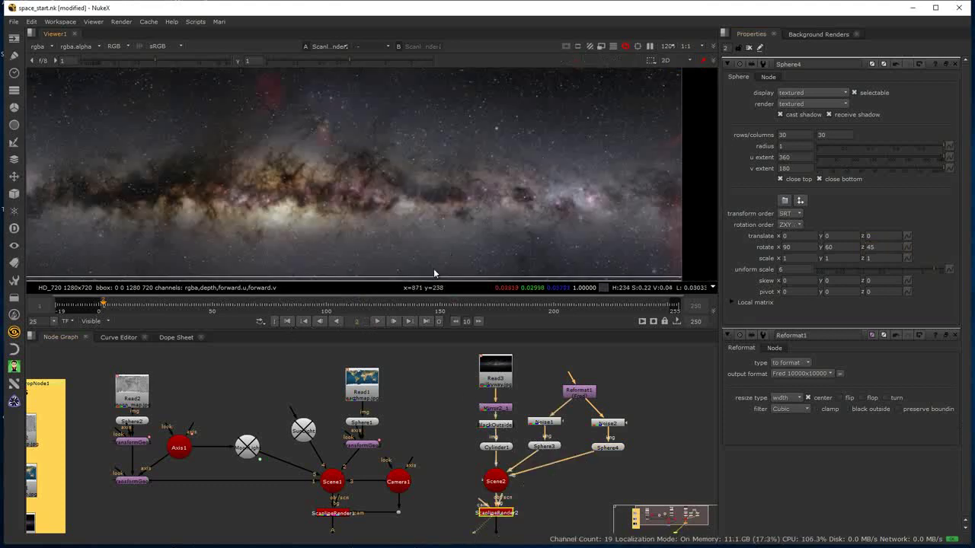
click(608, 449)
key(d)
key(d)
key(d)
key(d)
key(d)
key(d)
key(d)
- Compare the render with Sphere3, Sphere4 and Cylinder1 switched off and on in turn
click(544, 445)
key(d)
key(d)
click(608, 448)
key(d)
click(544, 446)
click(496, 447)
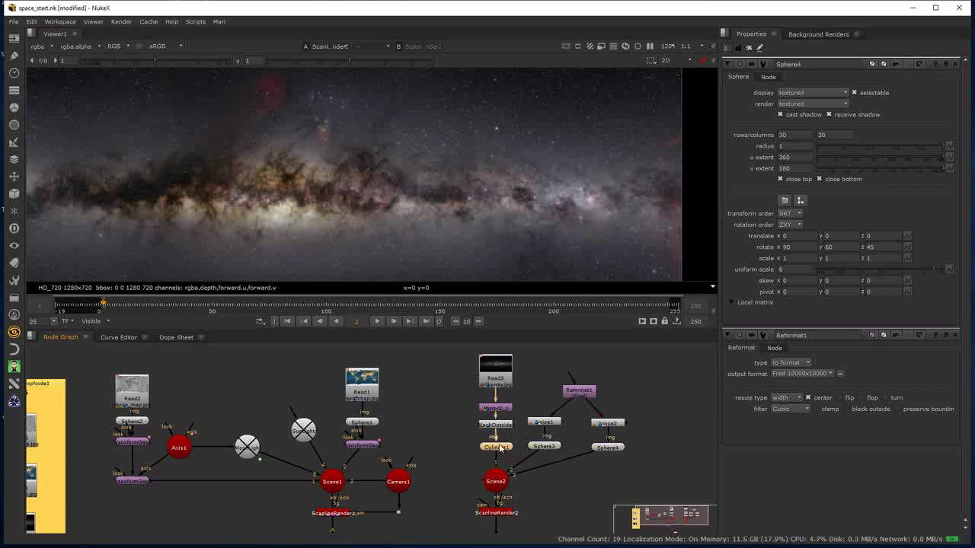
key(d)
key(d)
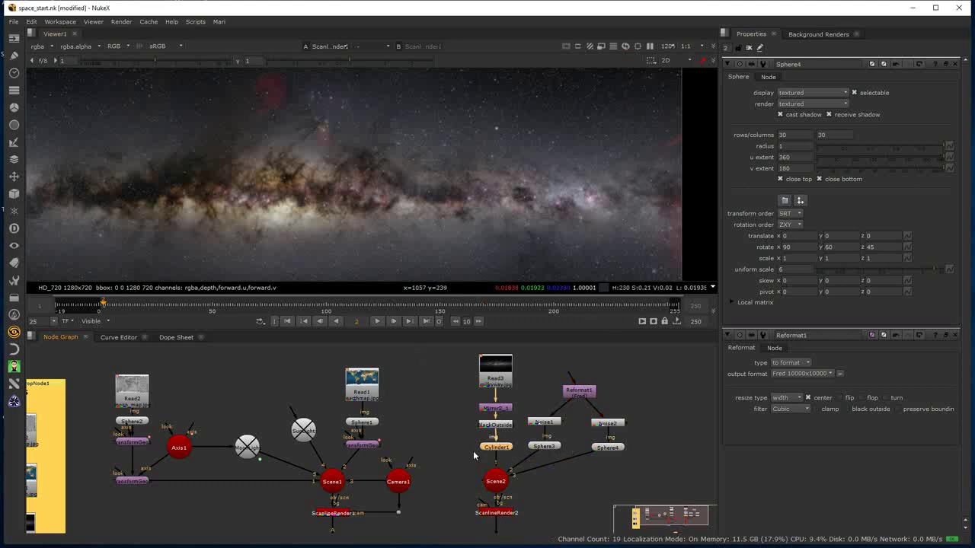
- View the Merge1 output to check the Earth composited over the Milky Way and noise stars
scroll(462, 451, down, 2)
middle_drag(452, 462, 507, 437)
drag(480, 511, 443, 489)
drag(532, 452, 428, 483)
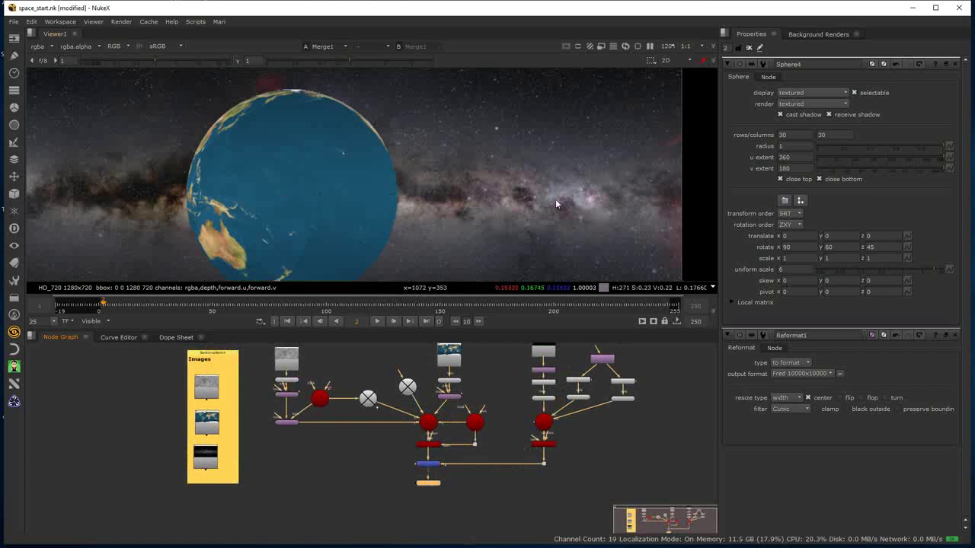
- Show the scene from the top and disable the Milky Way image and noise star branches feeding Scene2
click(665, 59)
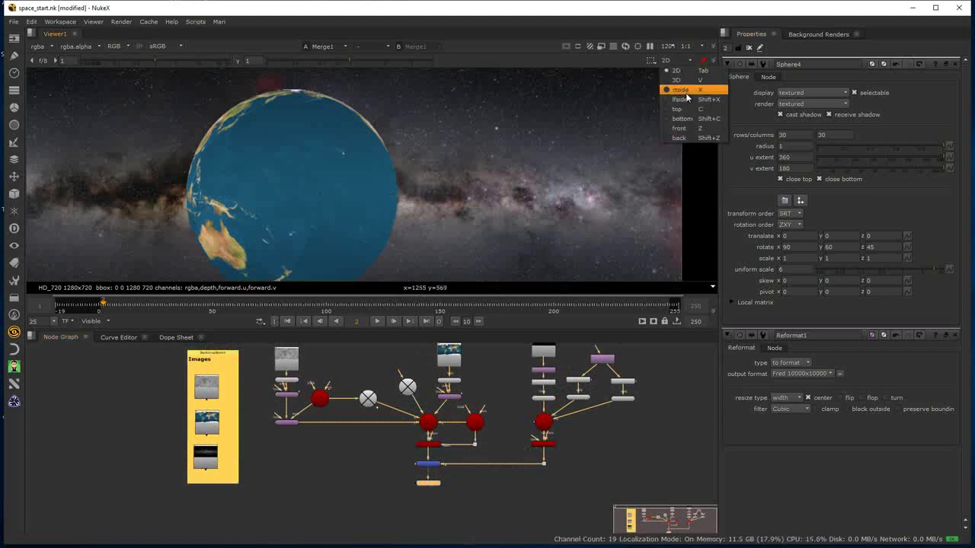
click(677, 109)
scroll(415, 206, down, 2)
scroll(411, 206, up, 2)
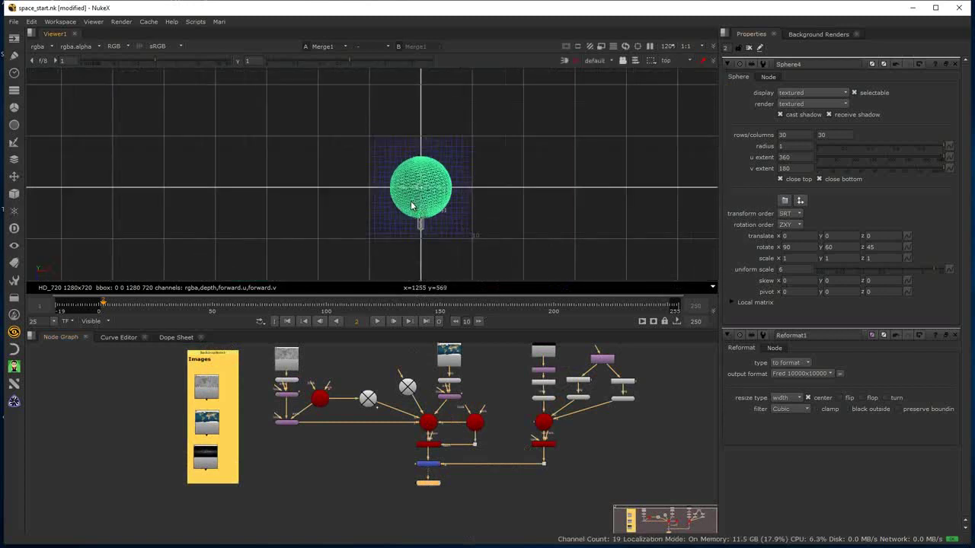
click(593, 187)
scroll(403, 205, up, 2)
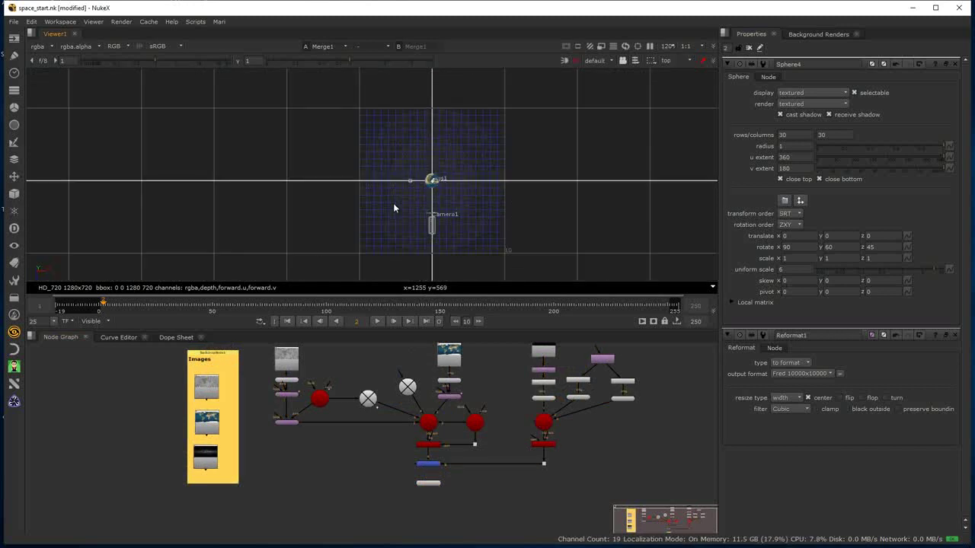
drag(665, 407, 514, 367)
key(d)
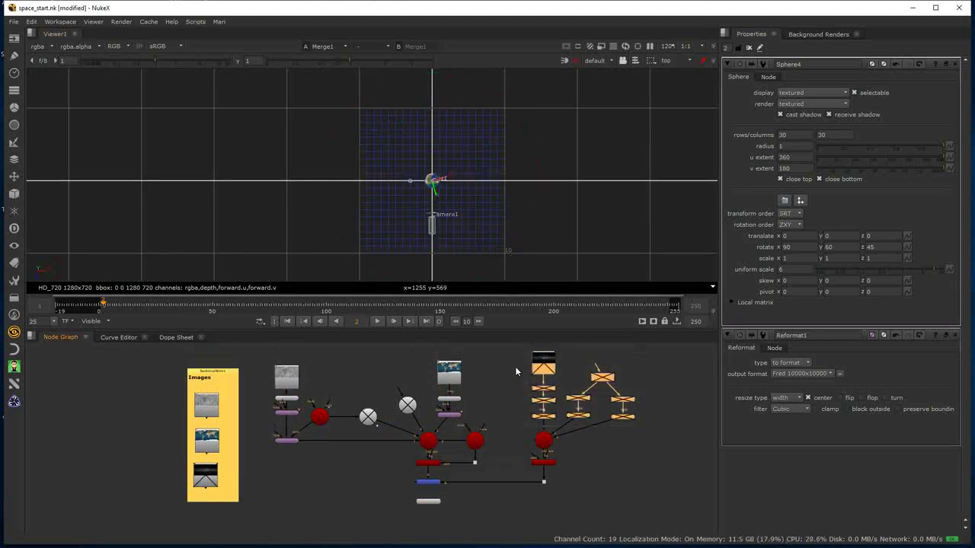
scroll(469, 217, up, 3)
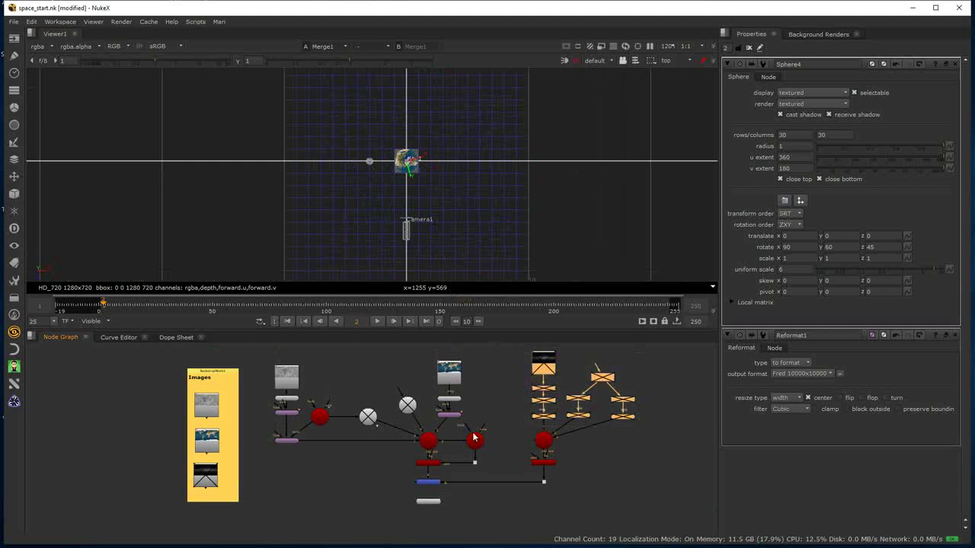
- At frame 1, set keyframes on Camera1's translate and rotate values
click(287, 322)
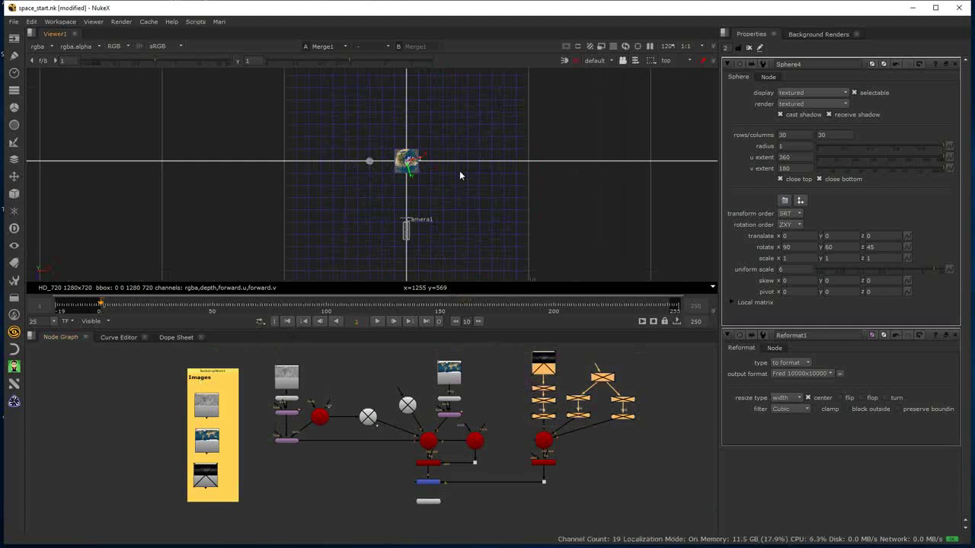
click(749, 48)
scroll(438, 447, up, 2)
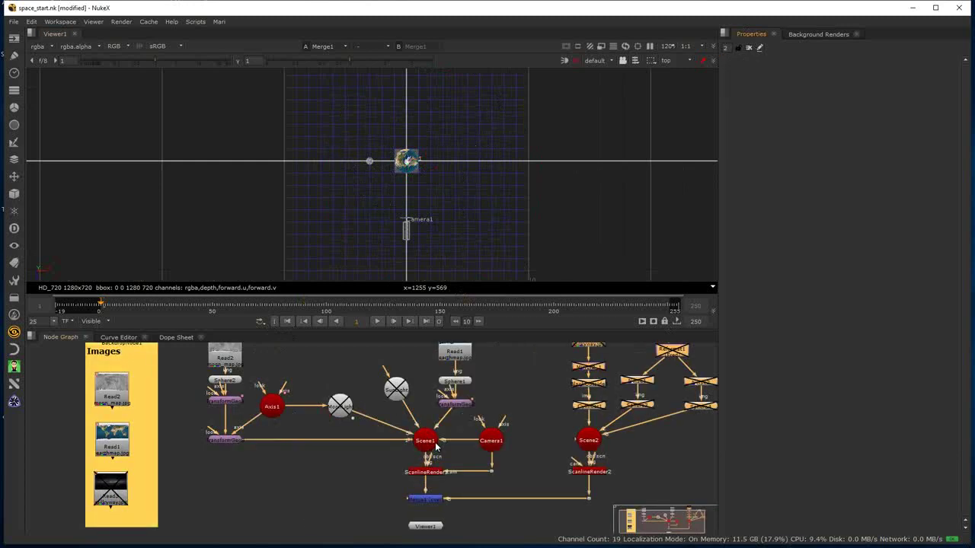
double_click(491, 440)
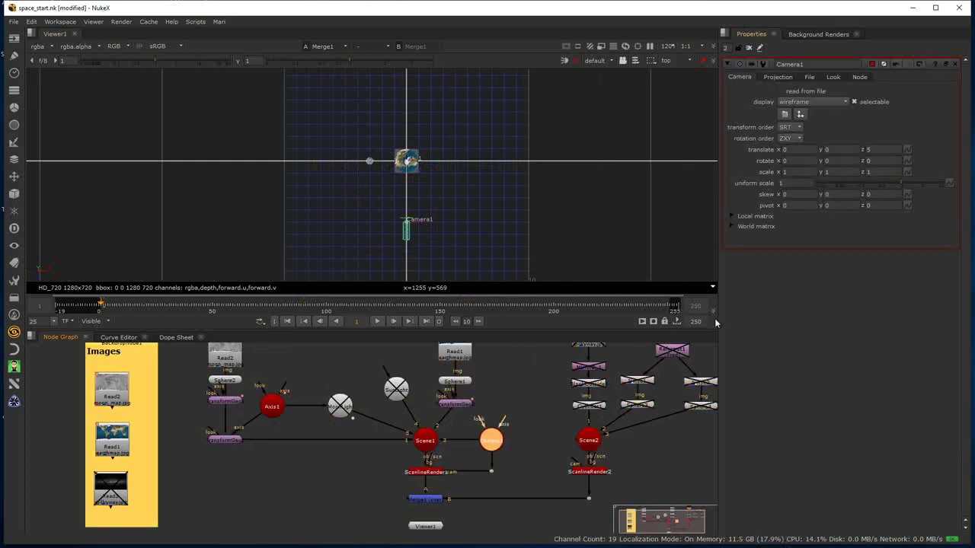
click(906, 150)
click(912, 154)
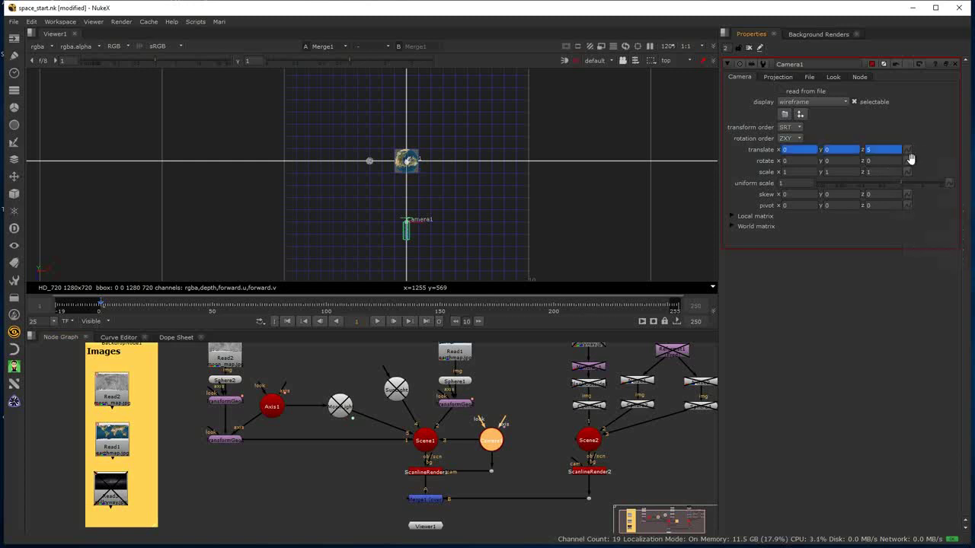
right_click(914, 161)
click(915, 167)
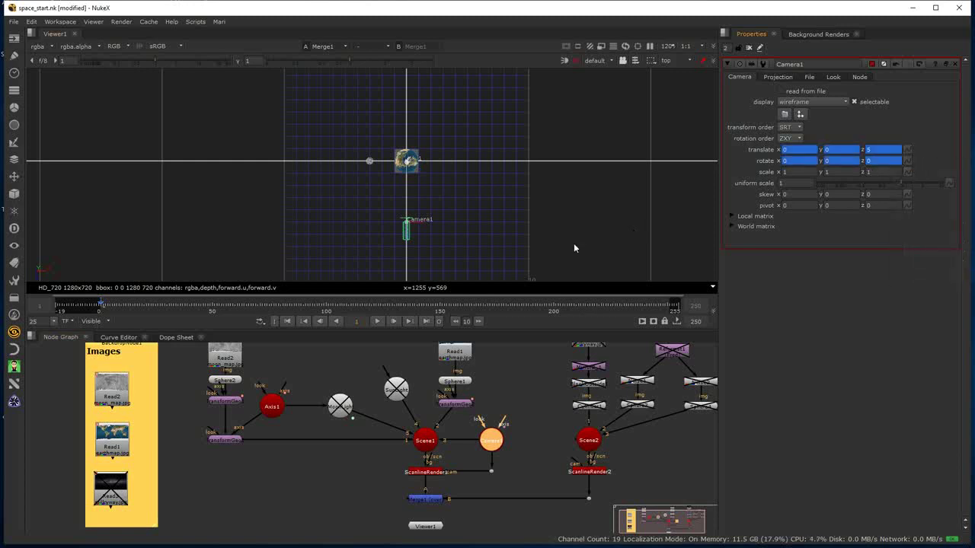
- At frame 250, move Camera1 to about x -3.7 and set its z translation to 3.5
click(424, 323)
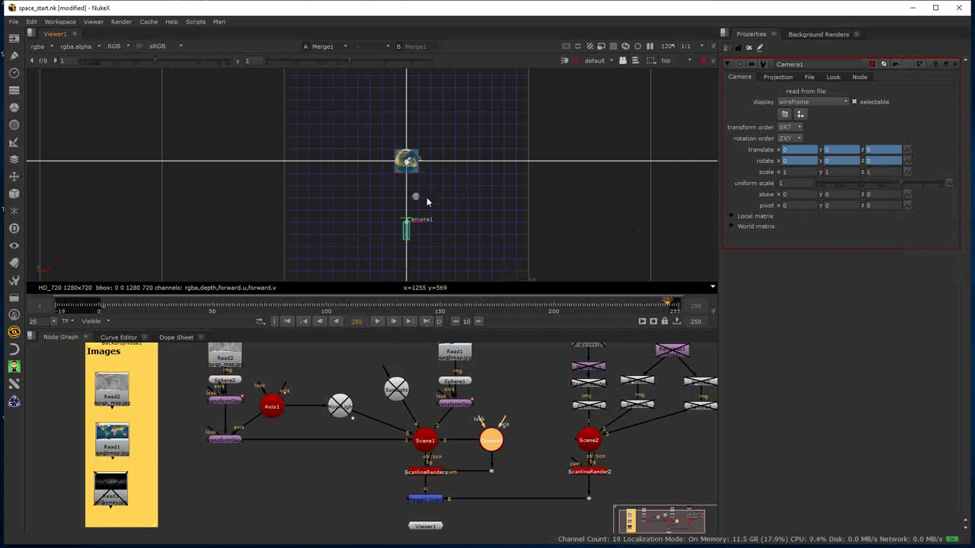
drag(421, 219, 376, 224)
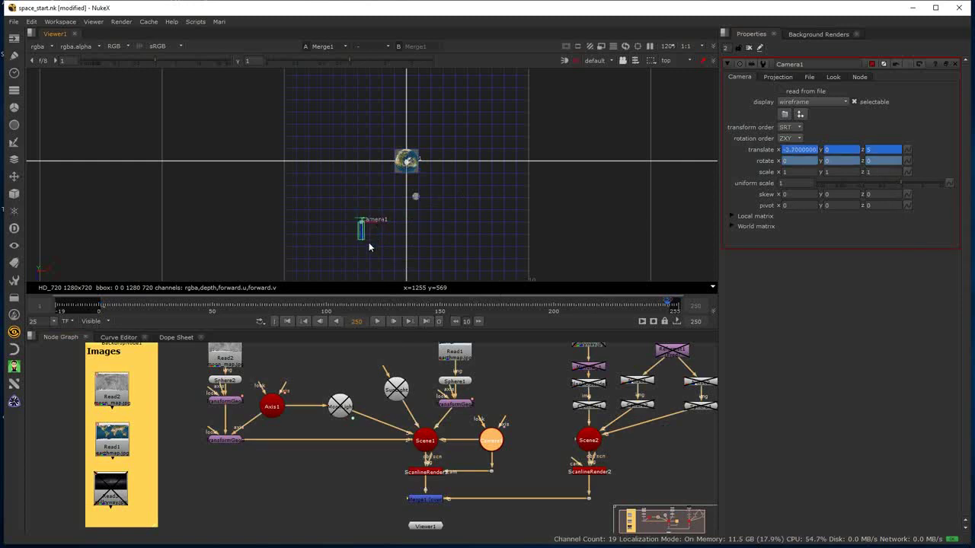
click(883, 149)
text(3.5)
key(Tab)
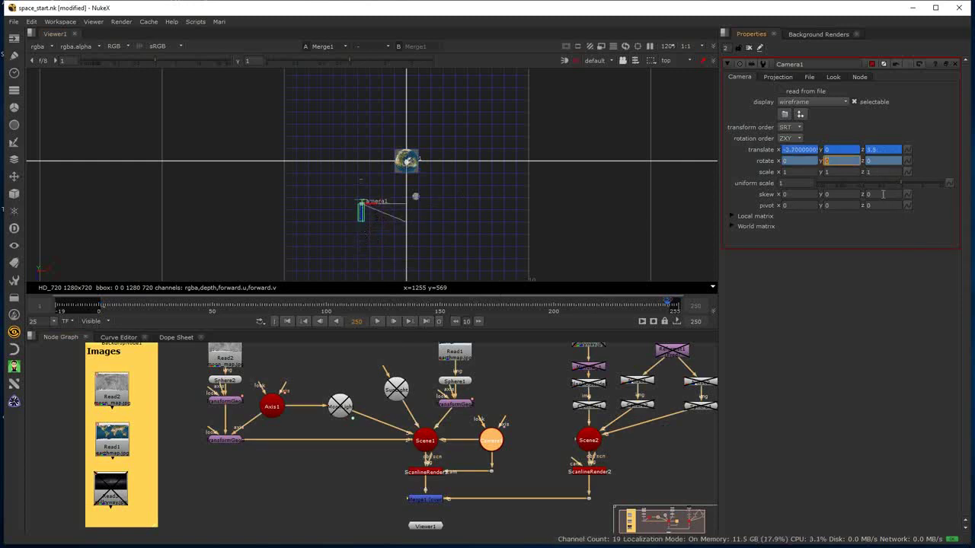
- Set Camera1's y rotation to -55 at frame 250 so it faces the Earth
text(10)
key(Up)
key(Up)
key(Up)
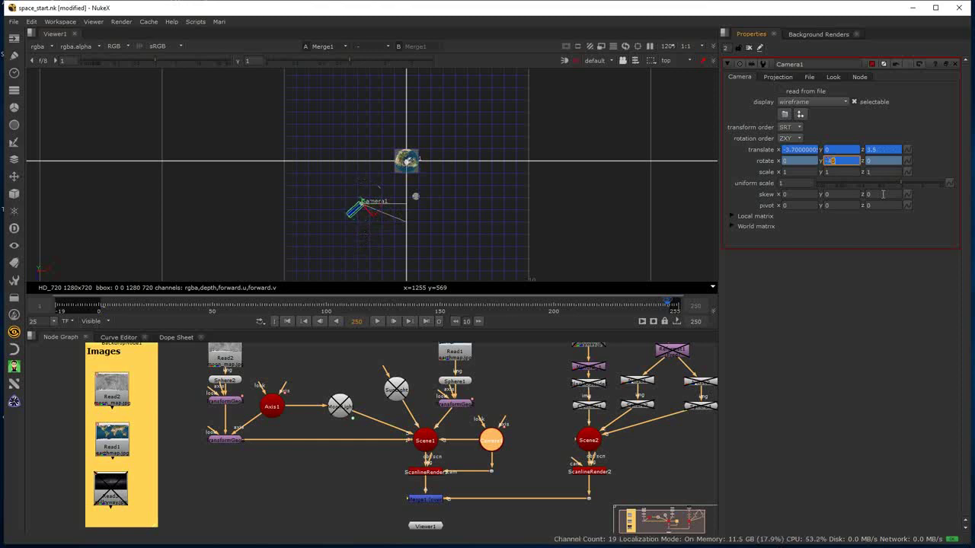
key(Up)
key(Up)
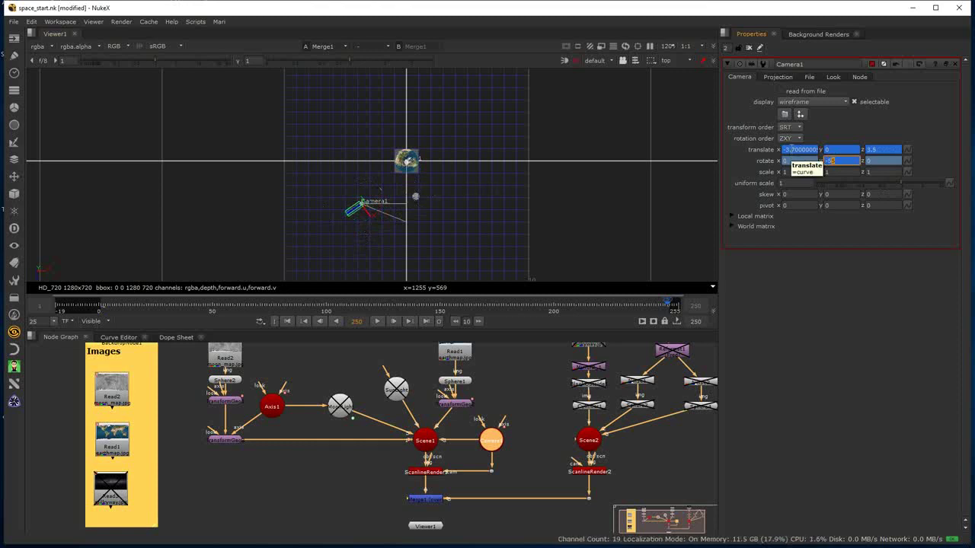
- Try Camera1's end position at x -4 and z 4, and scrub the timeline to check its path
click(784, 150)
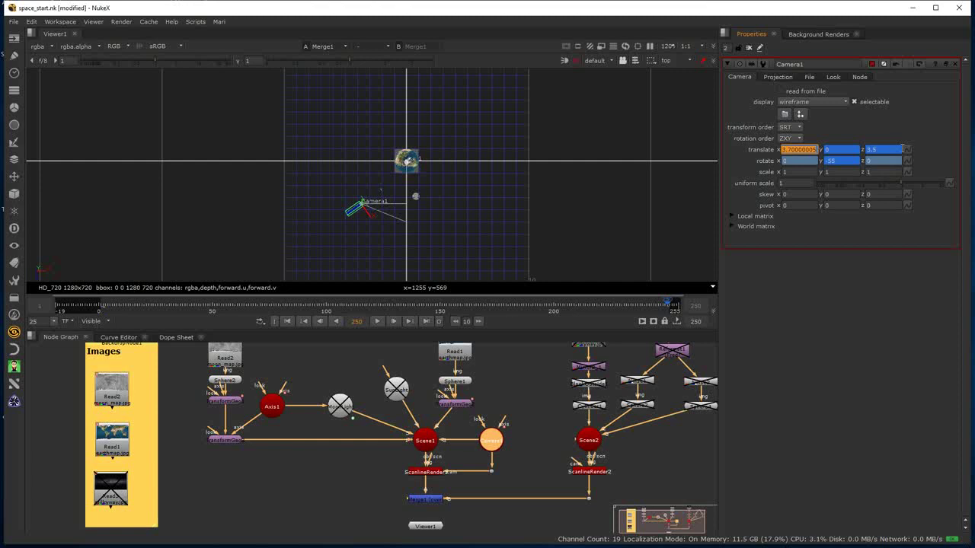
text(-4)
text(0)
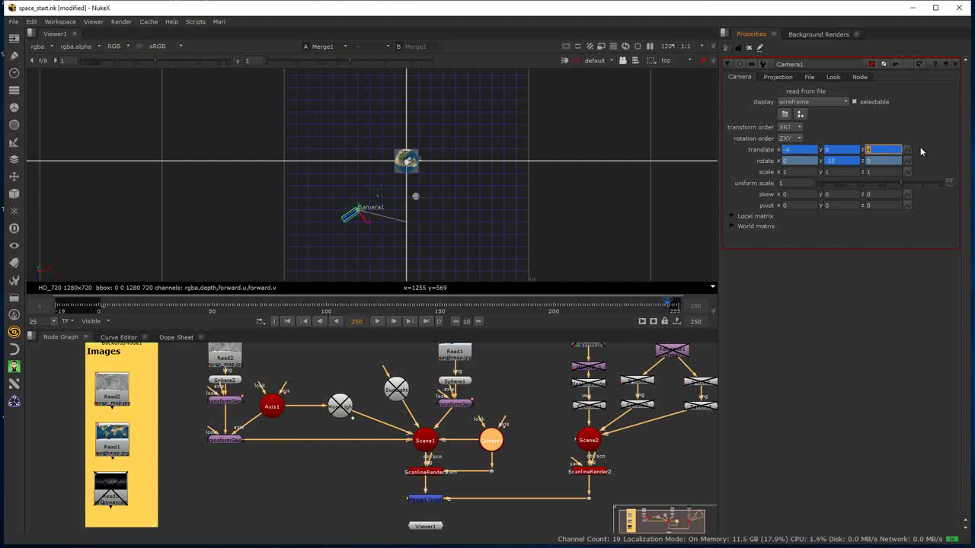
drag(670, 308, 57, 309)
key(l)
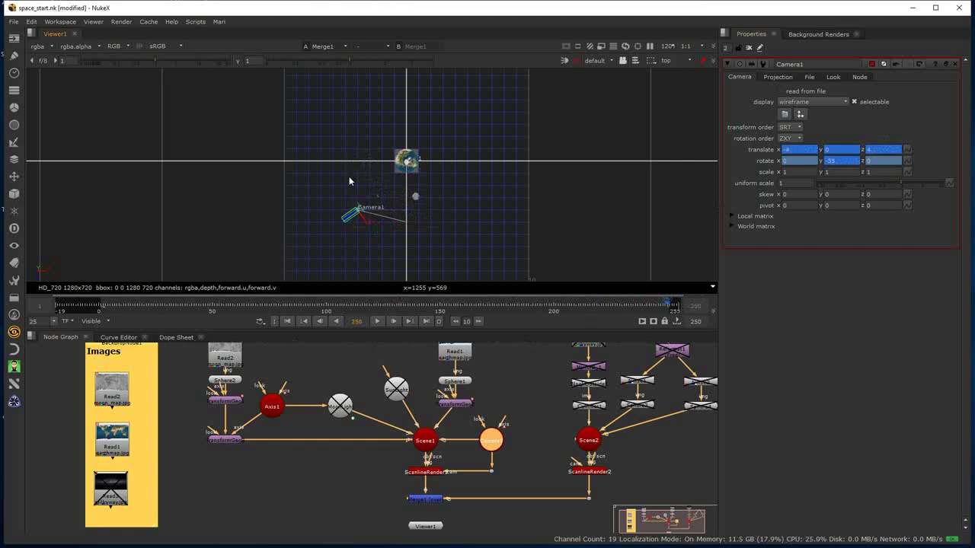
- Move Camera1 closer to the Moon at frame 250 and set its translation to x -4 and z 2.5
drag(365, 221, 347, 209)
click(883, 149)
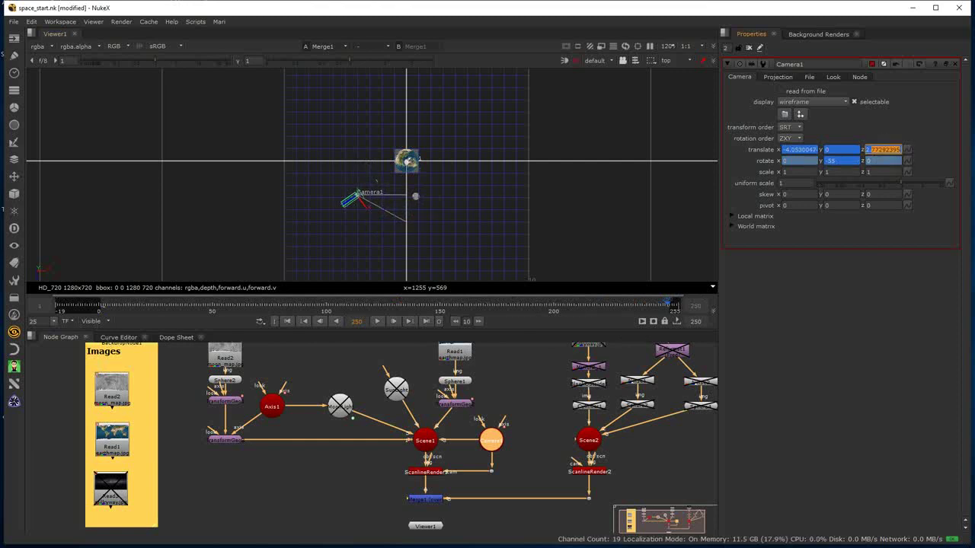
text(2.5)
key(Tab)
text(4)
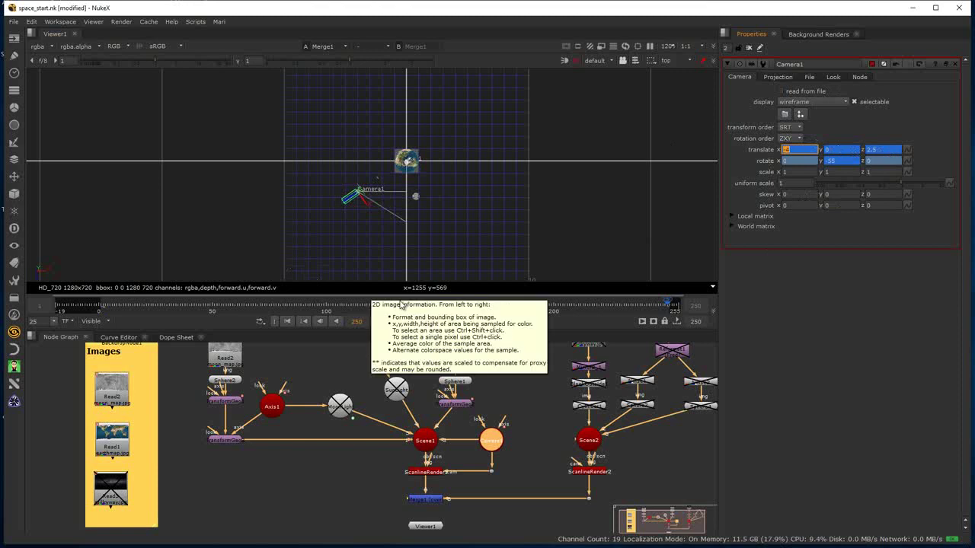
- Scrub the camera move from frame 1 in the top view and the 2D view to examine the Earth and Moon framing
drag(661, 300, 50, 381)
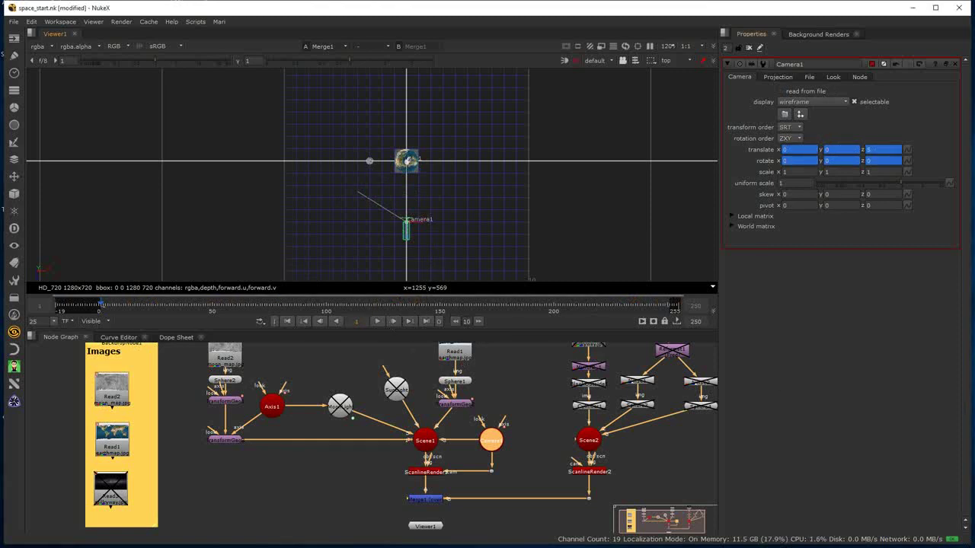
click(664, 68)
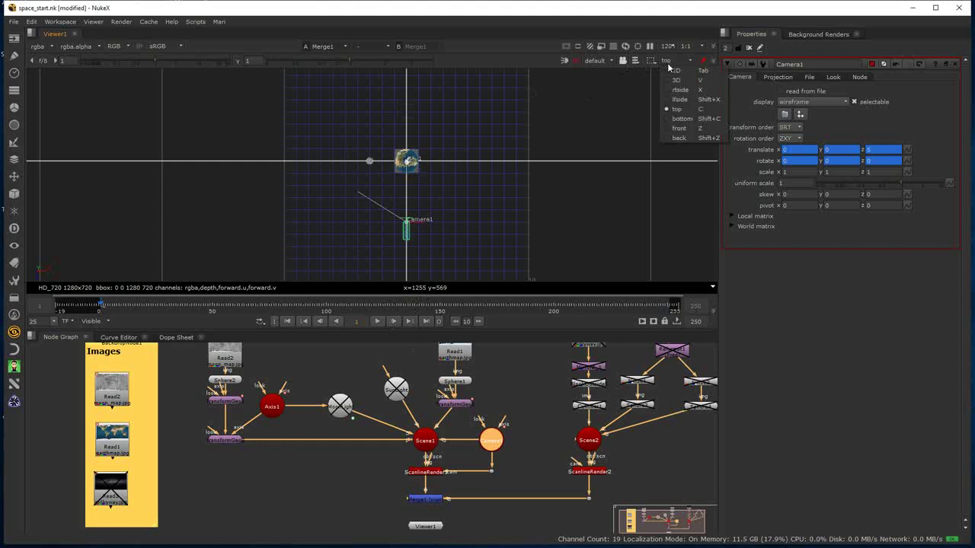
click(670, 73)
scroll(391, 181, down, 4)
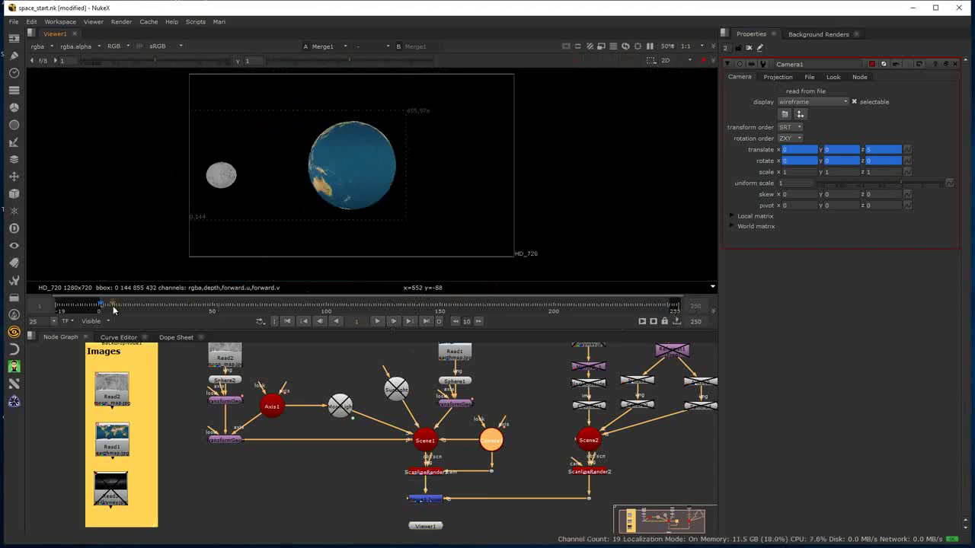
drag(109, 306, 408, 338)
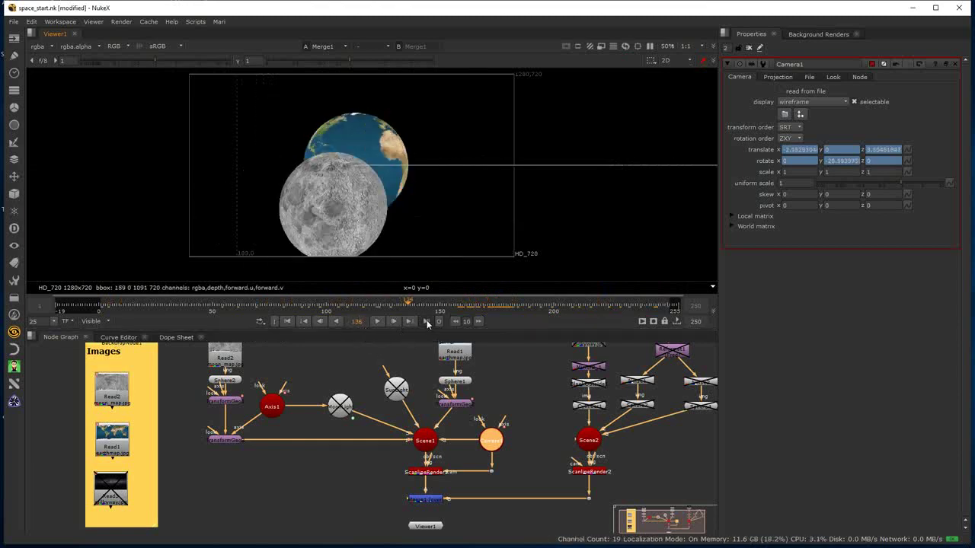
- Set Axis1's y rotation to 47 at frame 250 and scrub the timeline to check the Moon's orbit
click(425, 322)
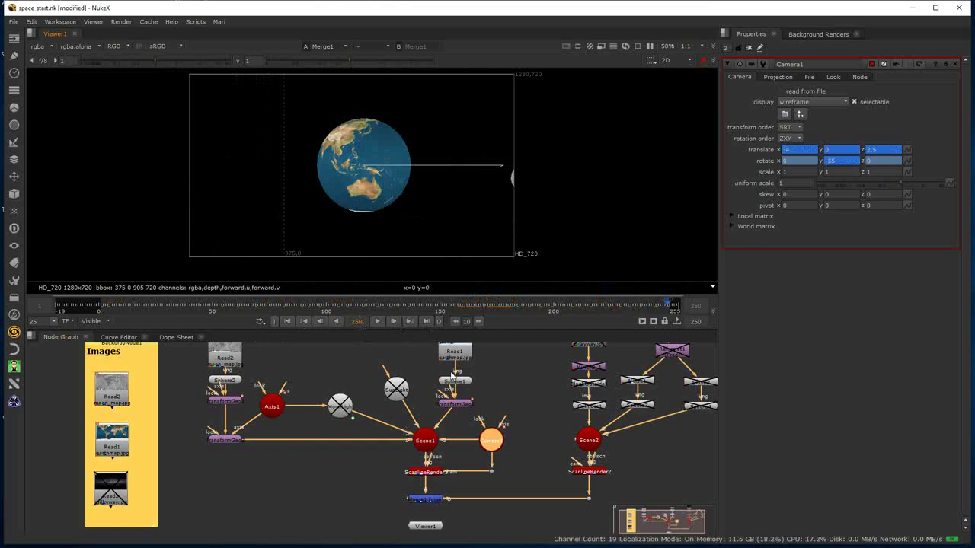
double_click(224, 441)
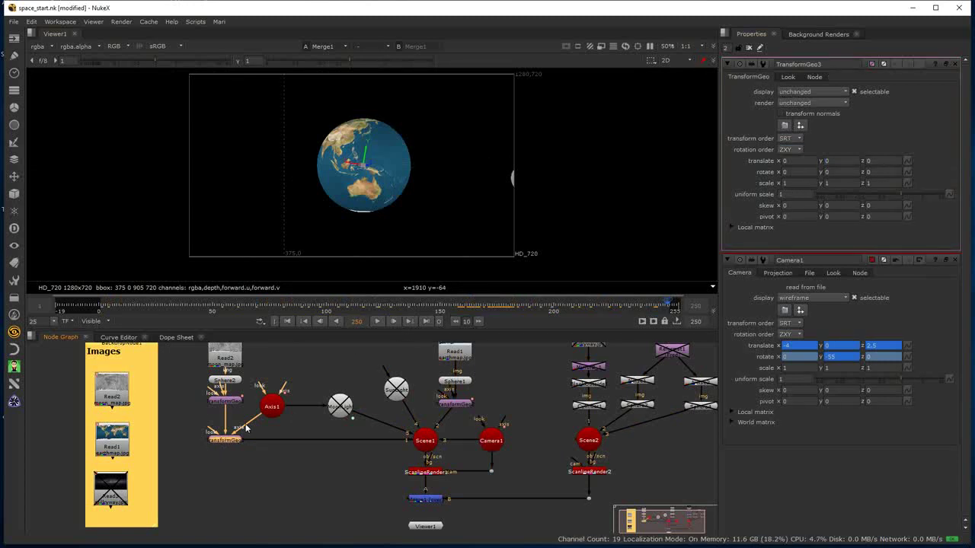
double_click(273, 408)
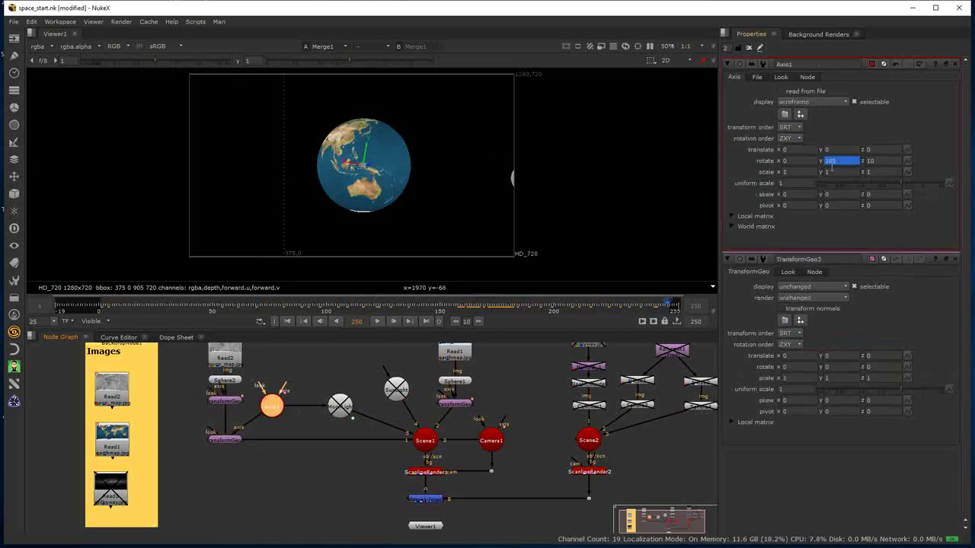
text(108)
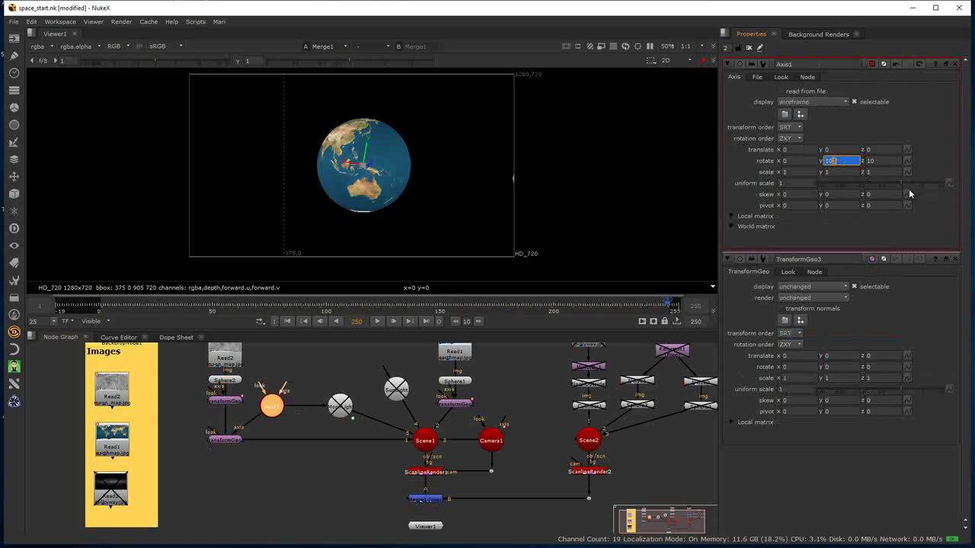
text(9)
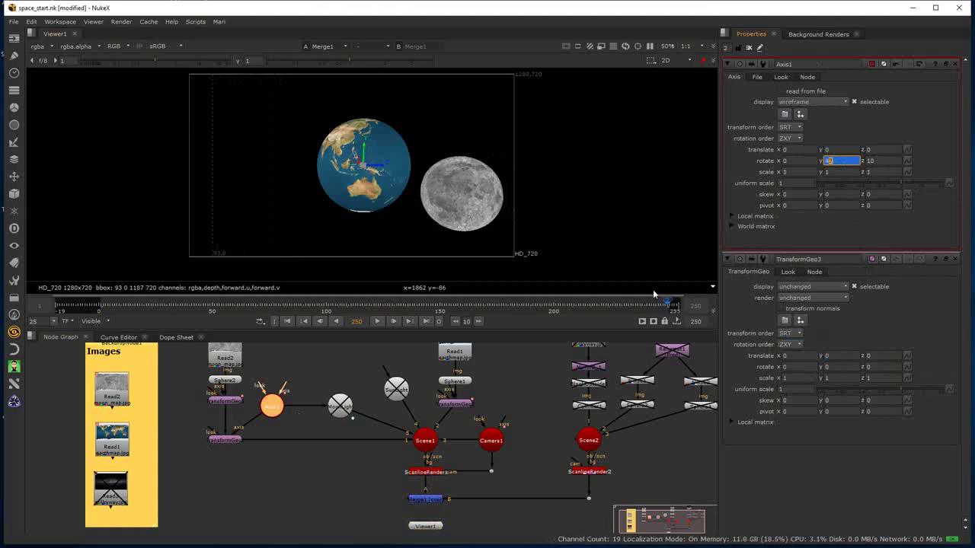
drag(593, 309, 264, 338)
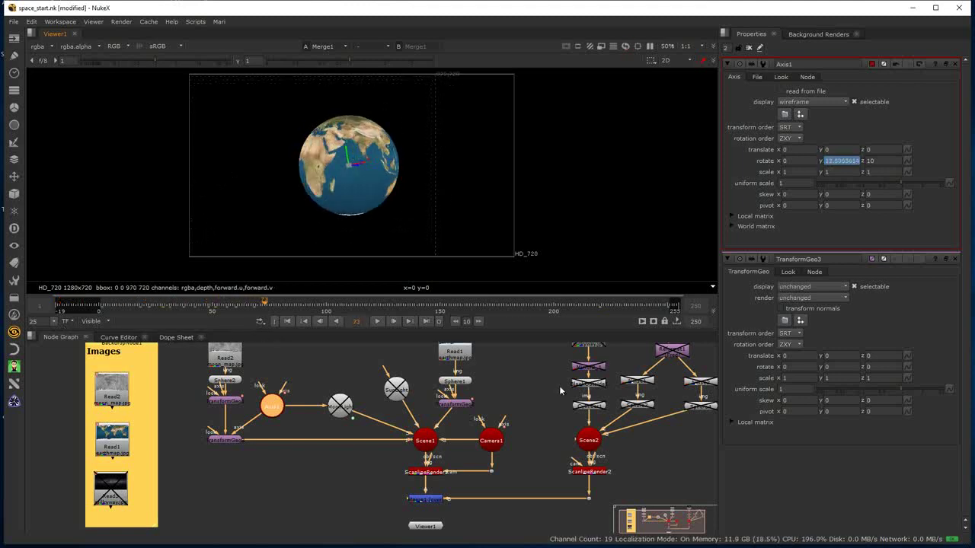
- Re-enable the Milky Way and noise star branches and play the composited animation from near the start
scroll(635, 441, down, 2)
scroll(639, 453, right, 3)
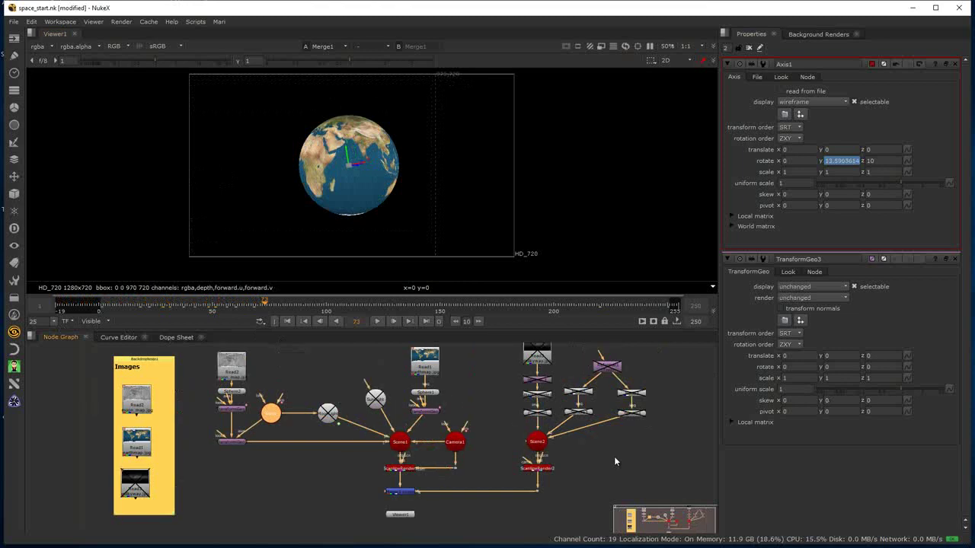
drag(609, 433, 447, 339)
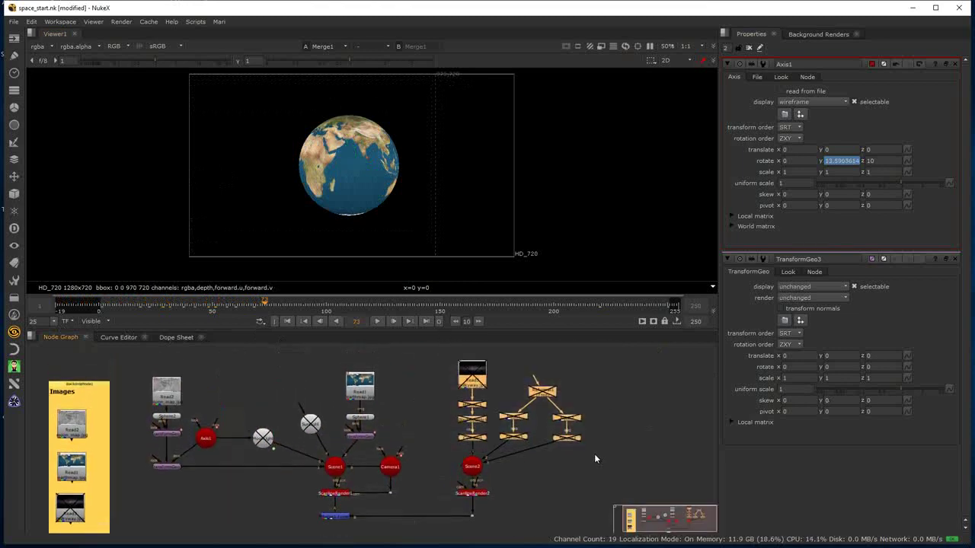
key(d)
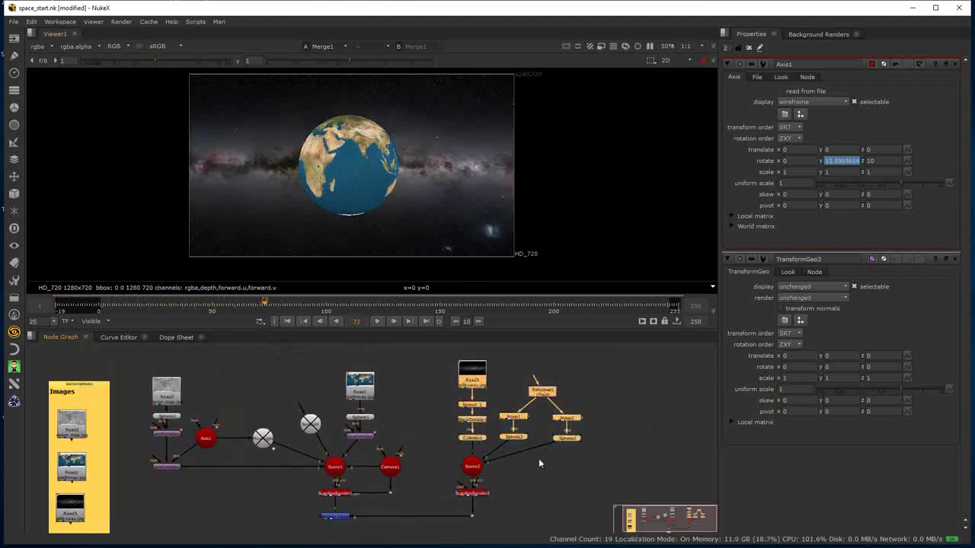
drag(264, 303, 106, 304)
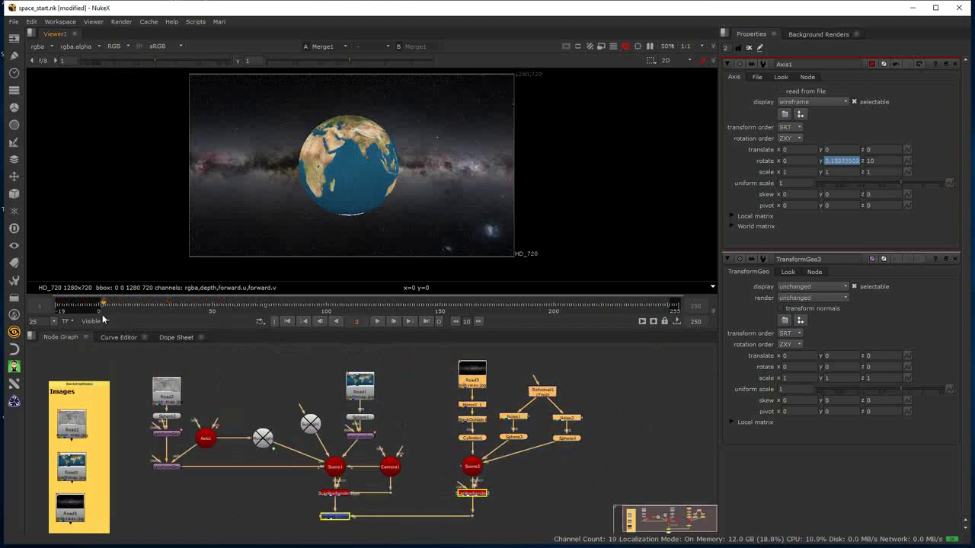
click(376, 322)
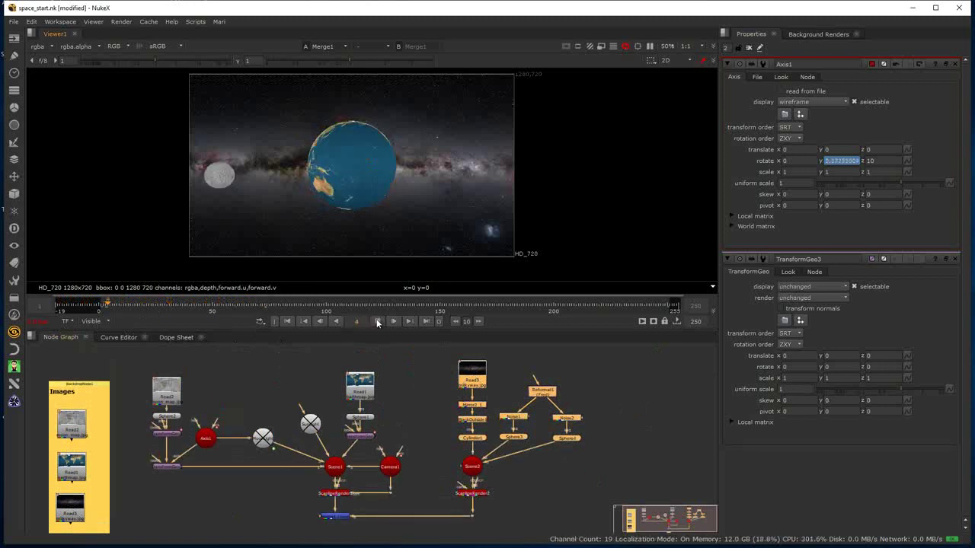
- Enable proxy mode for the viewer at 640x360 and stop the playback
click(601, 47)
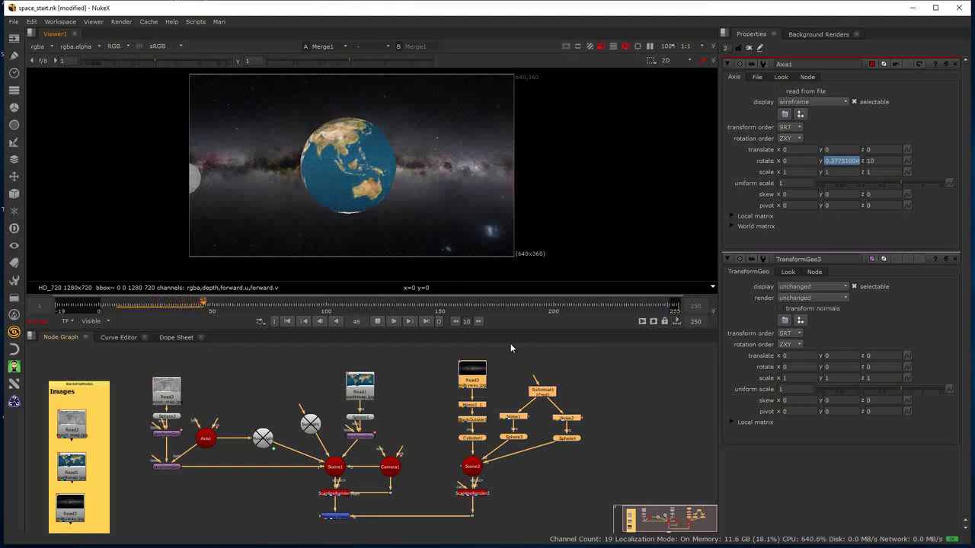
click(377, 320)
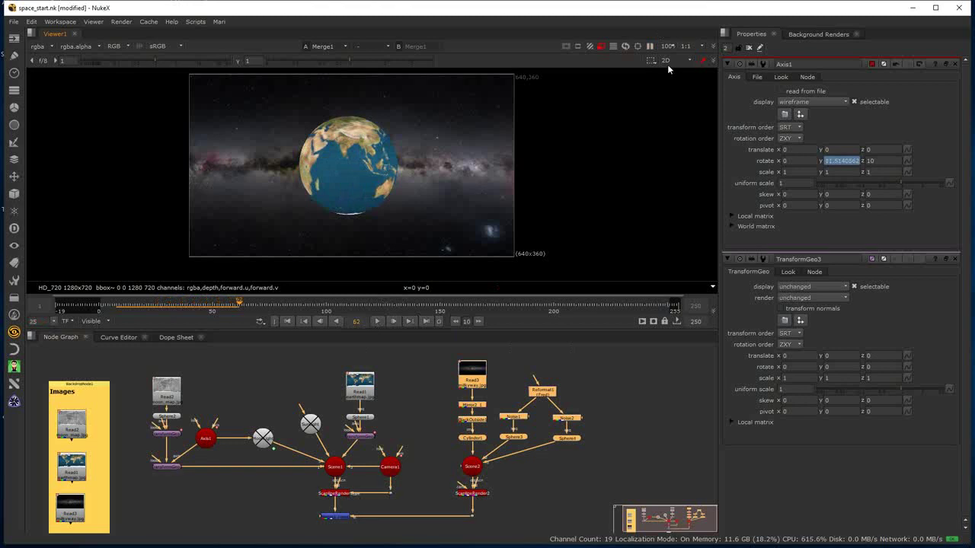
- Play the animation from frame 1 in the 3D view to examine the camera's motion relative to the Milky Way cylinder
click(667, 64)
click(669, 82)
scroll(510, 160, down, 10)
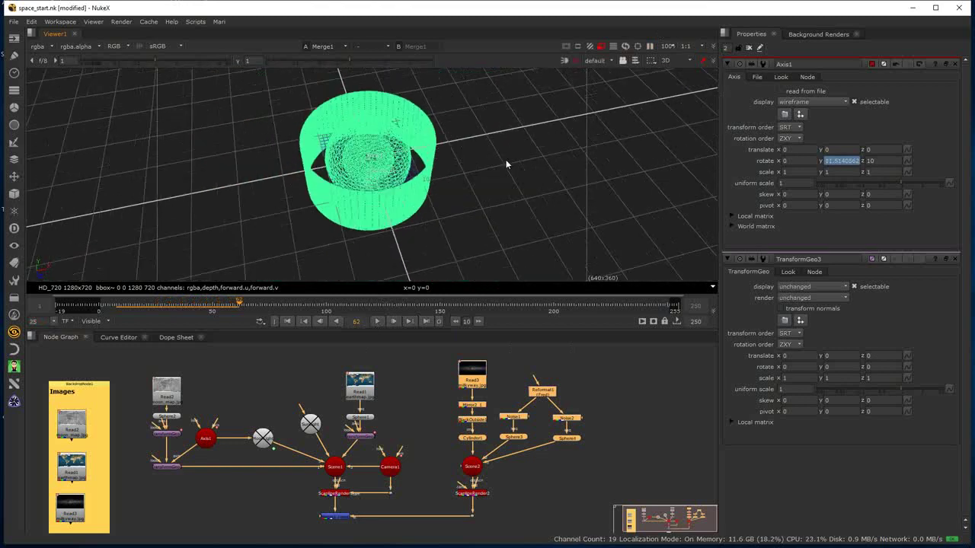
click(550, 156)
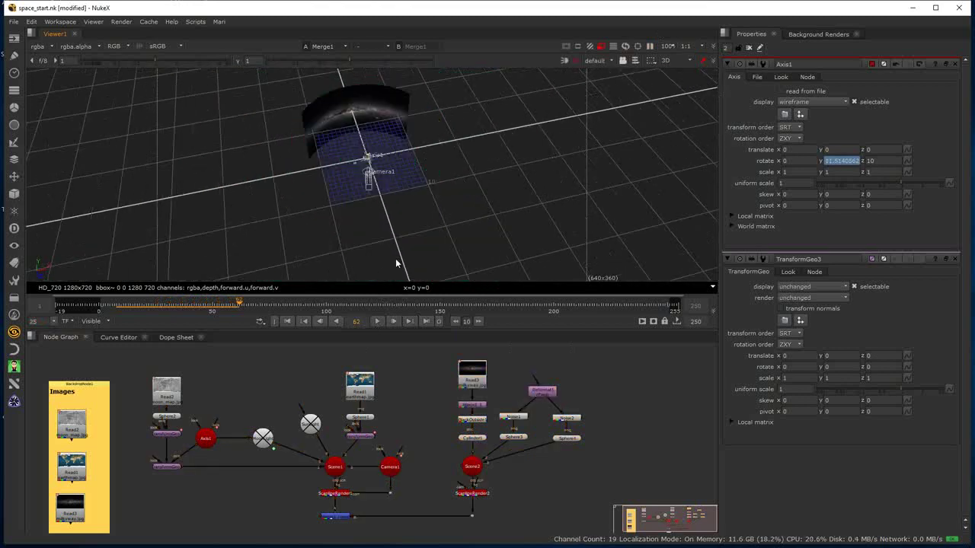
click(288, 321)
click(376, 321)
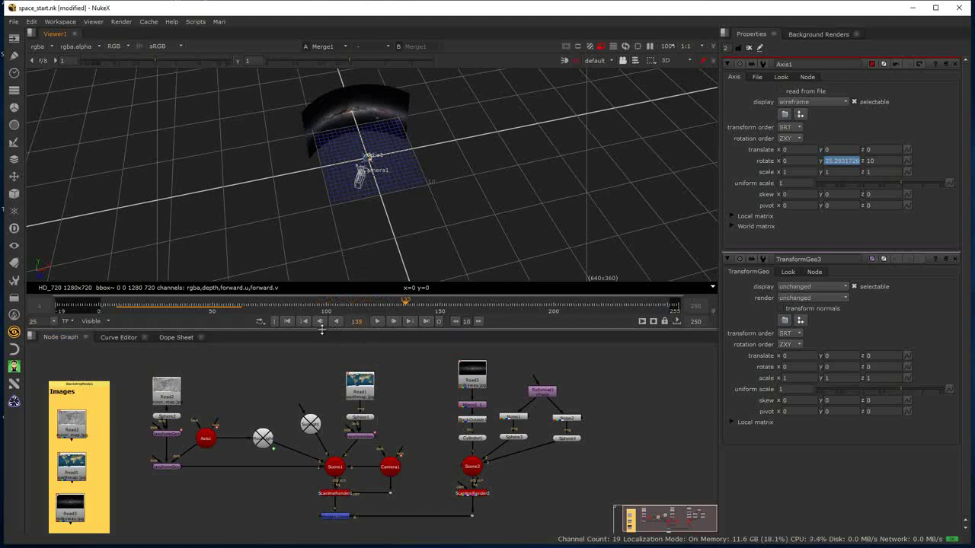
click(287, 320)
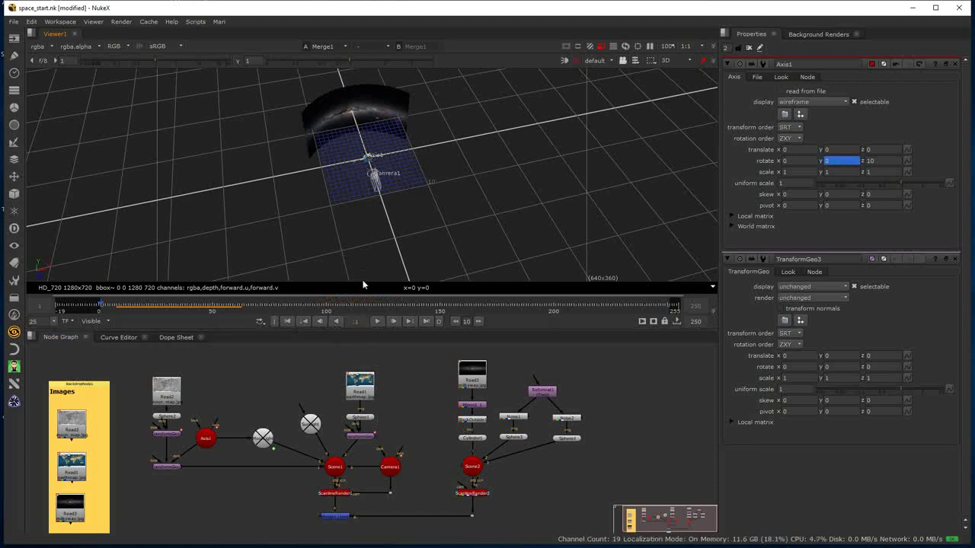
- Return to the 2D view and connect ScanlineRender2's cam input to Camera1
click(666, 61)
click(673, 71)
click(386, 375)
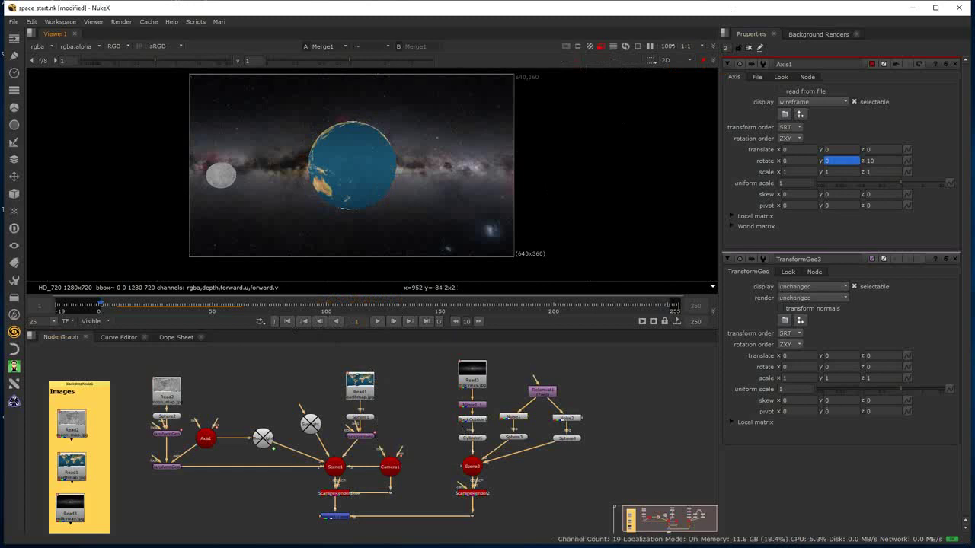
middle_drag(399, 524, 348, 470)
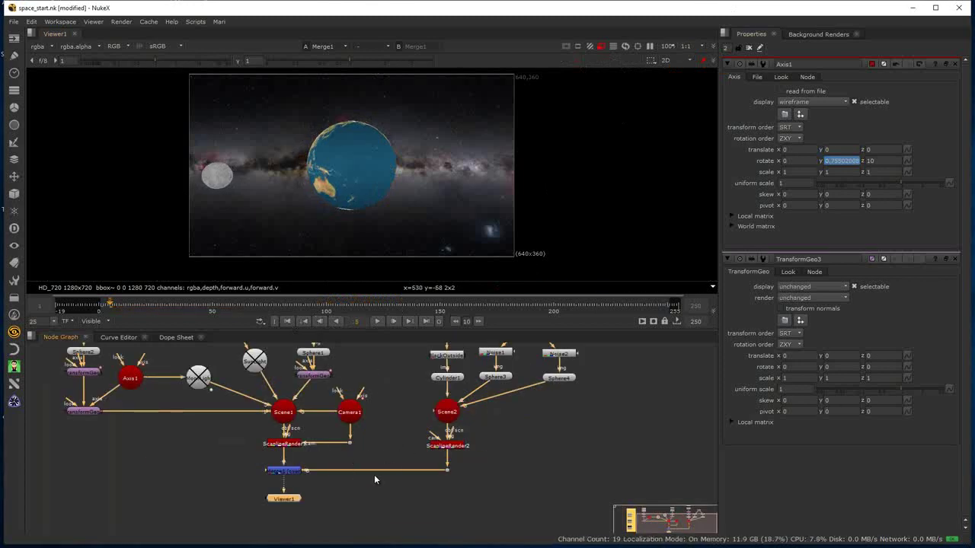
drag(433, 438, 355, 417)
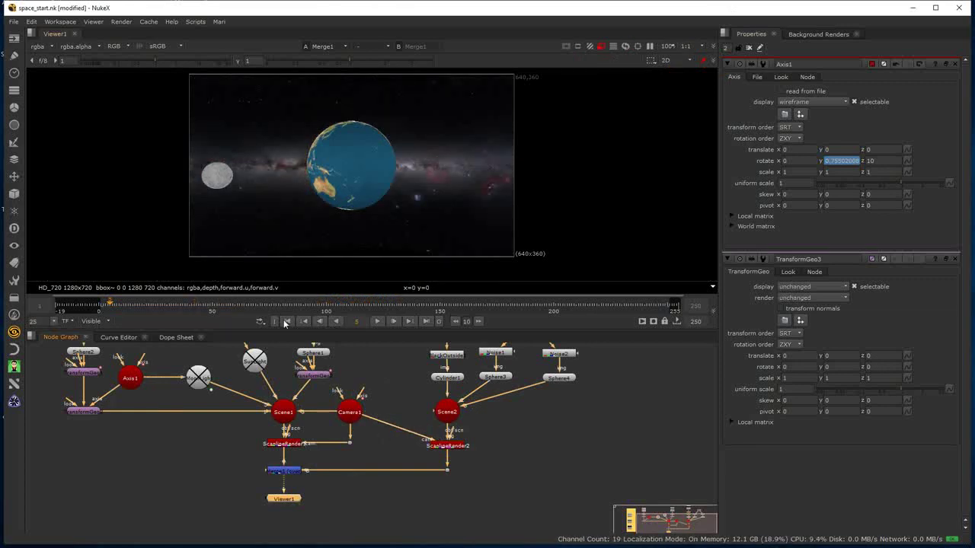
- Scrub the timeline in the 2D and 3D views to examine how far the Milky Way cylinder covers the camera move
drag(169, 301, 272, 299)
click(354, 303)
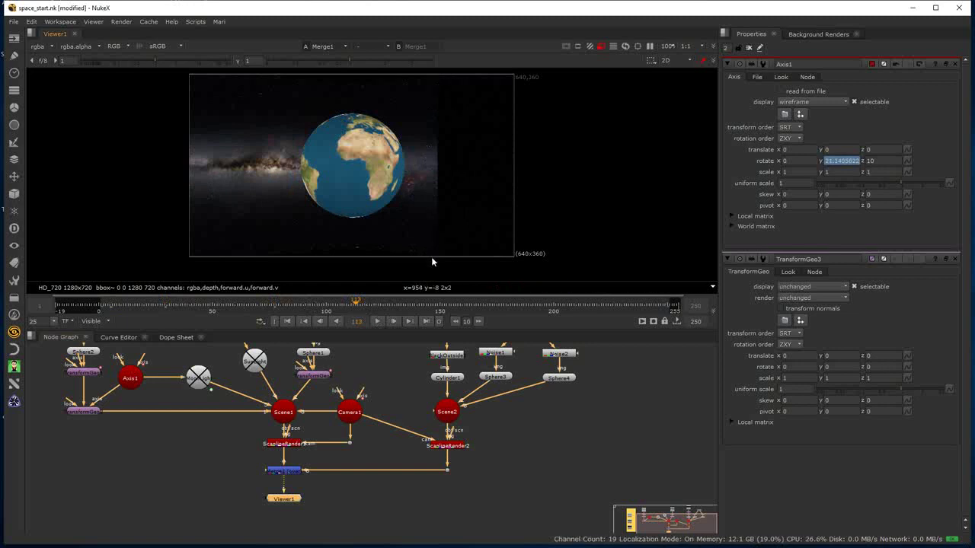
click(665, 60)
click(670, 80)
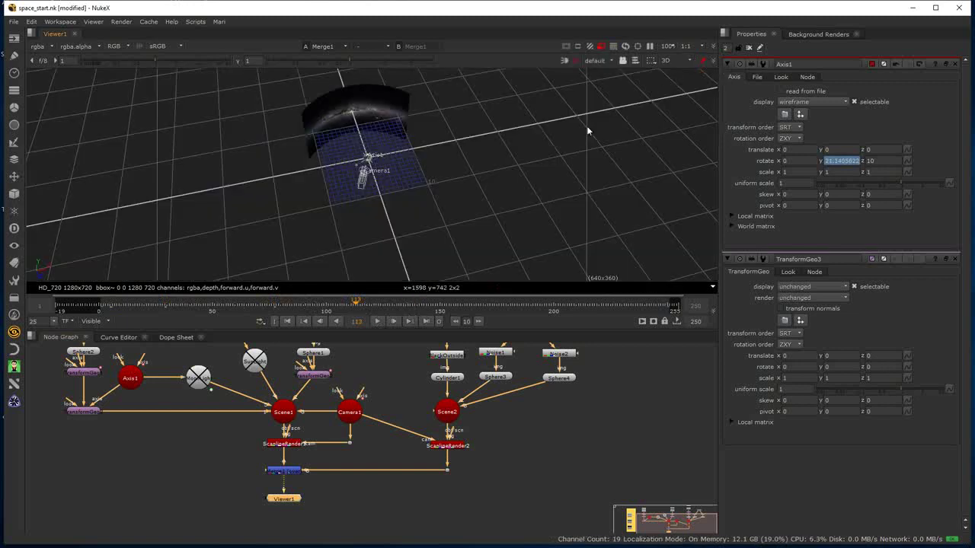
click(187, 302)
click(286, 308)
drag(373, 309, 511, 302)
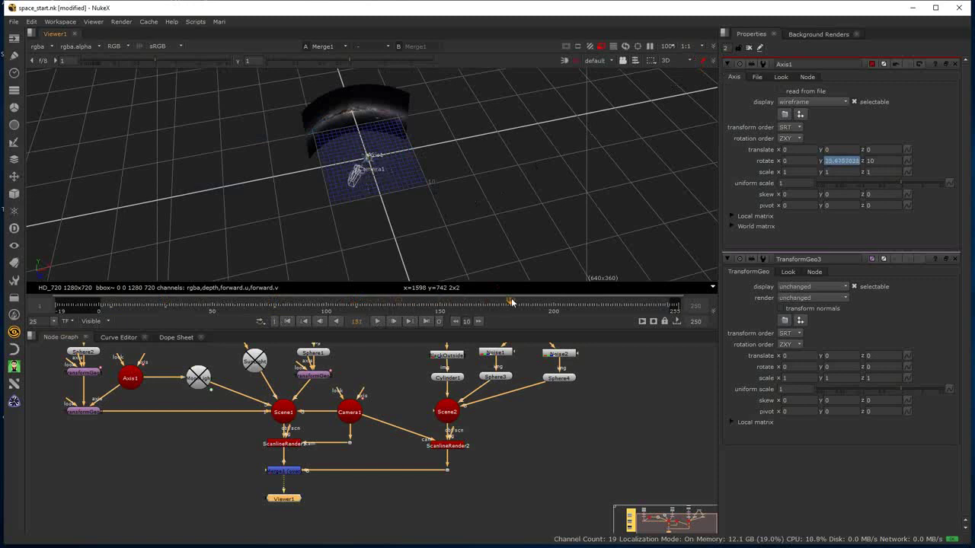
- Select Camera1, scrub its move in the 3D view, and compare the first and last frames in the 2D view
click(354, 176)
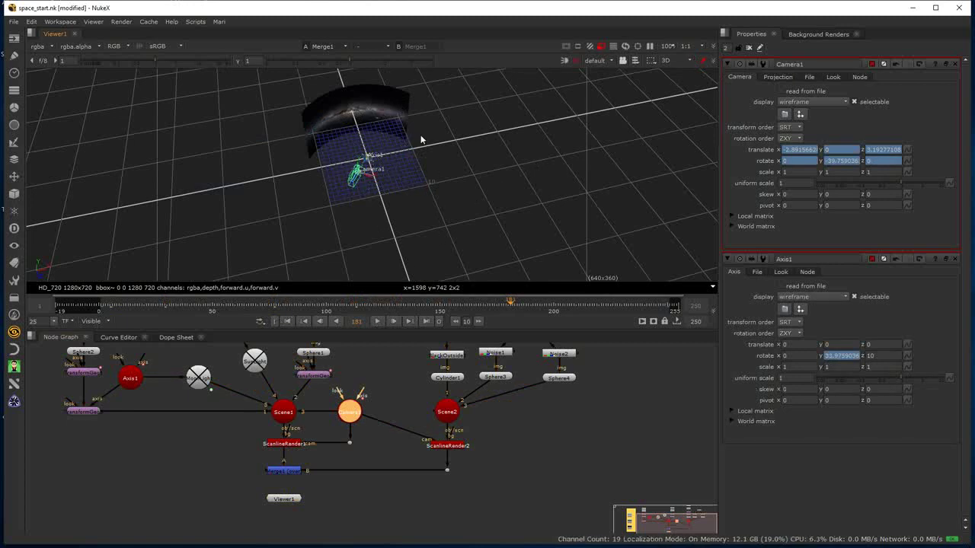
click(542, 305)
drag(559, 306, 38, 392)
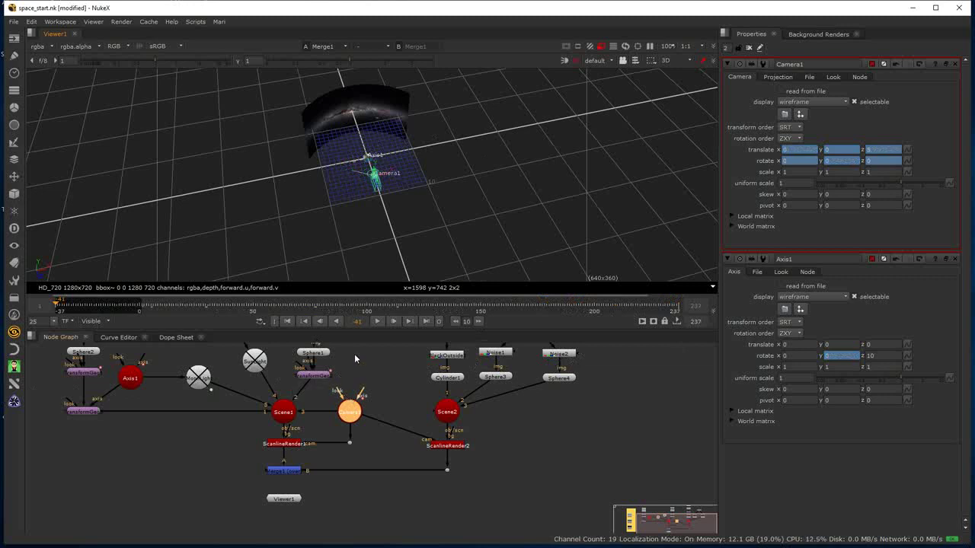
click(285, 321)
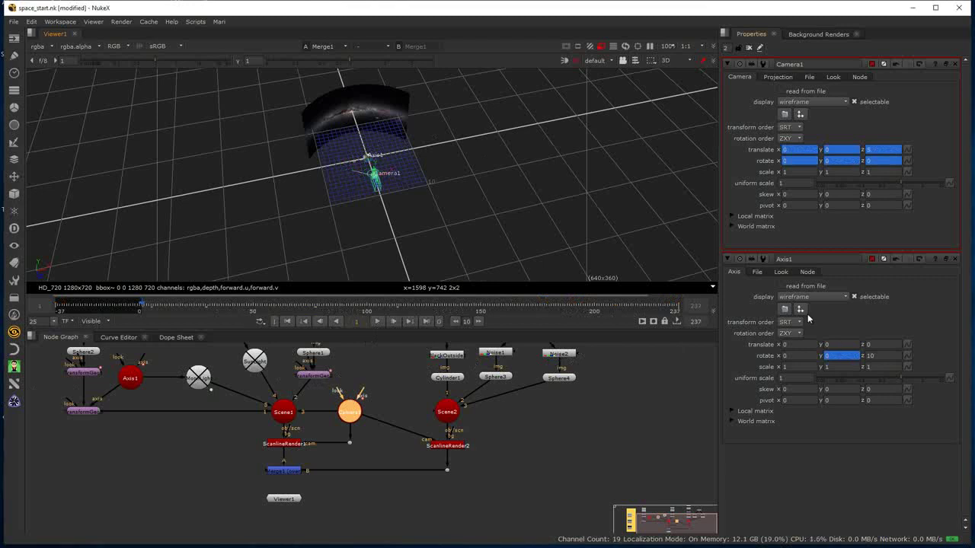
click(678, 65)
click(680, 75)
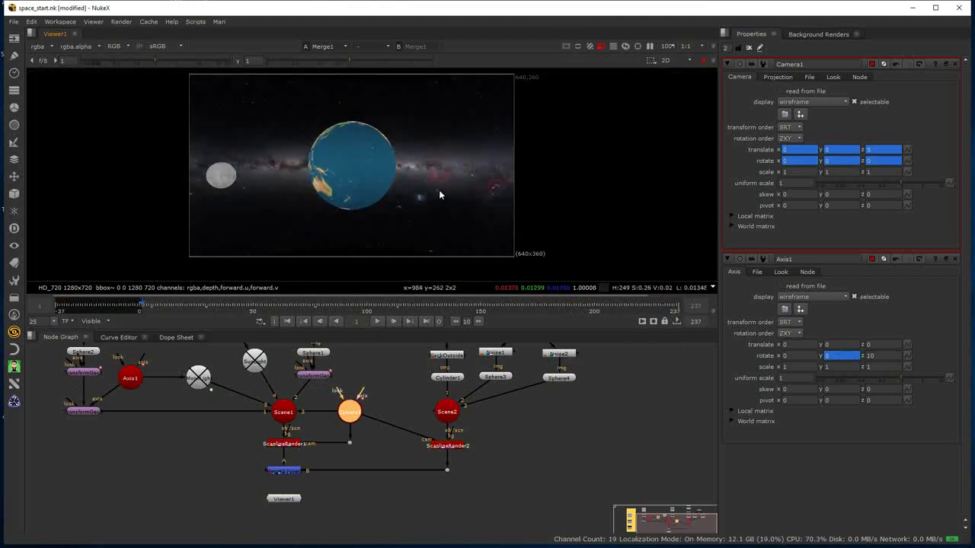
click(426, 321)
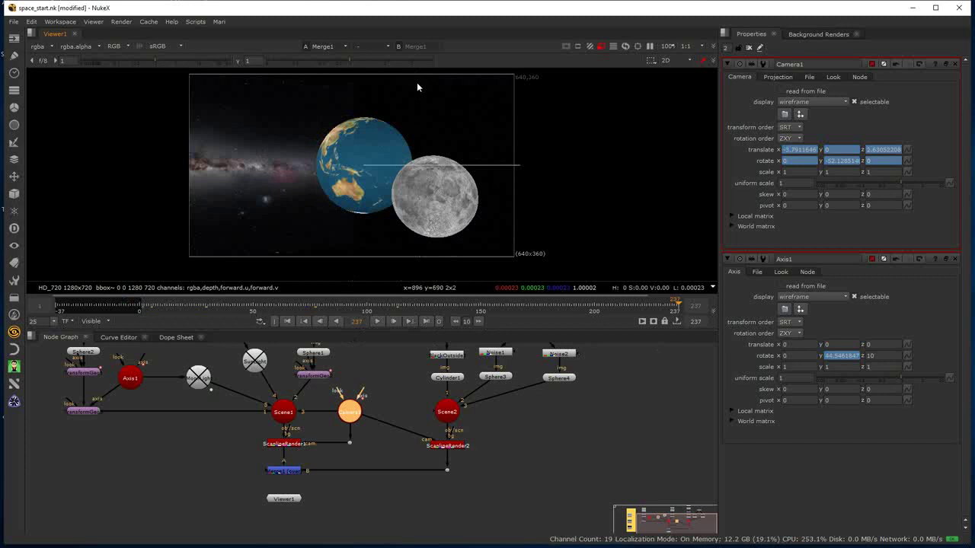
- Toggle ScanlineRender1 off and on and raise the viewer gamma to 2.36 to inspect the background's edge
click(281, 446)
key(d)
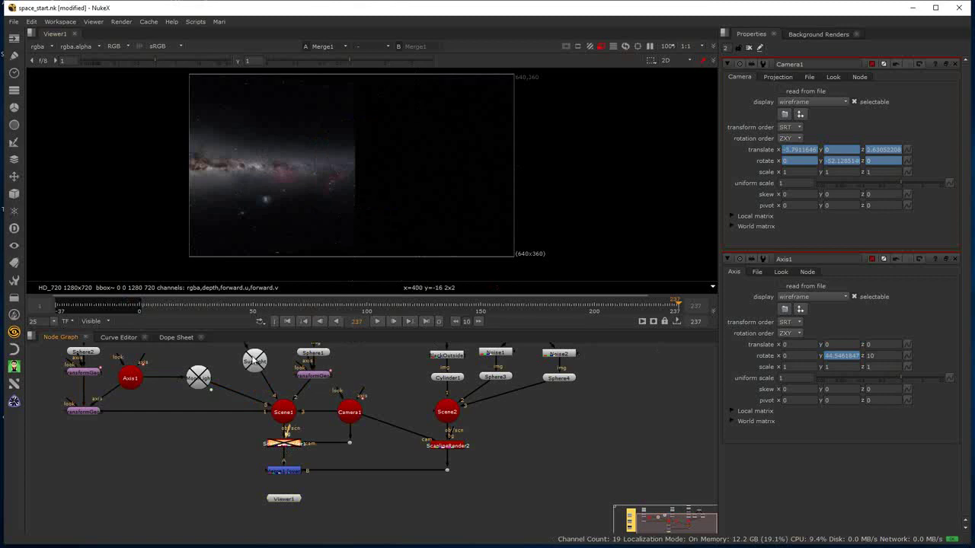
key(d)
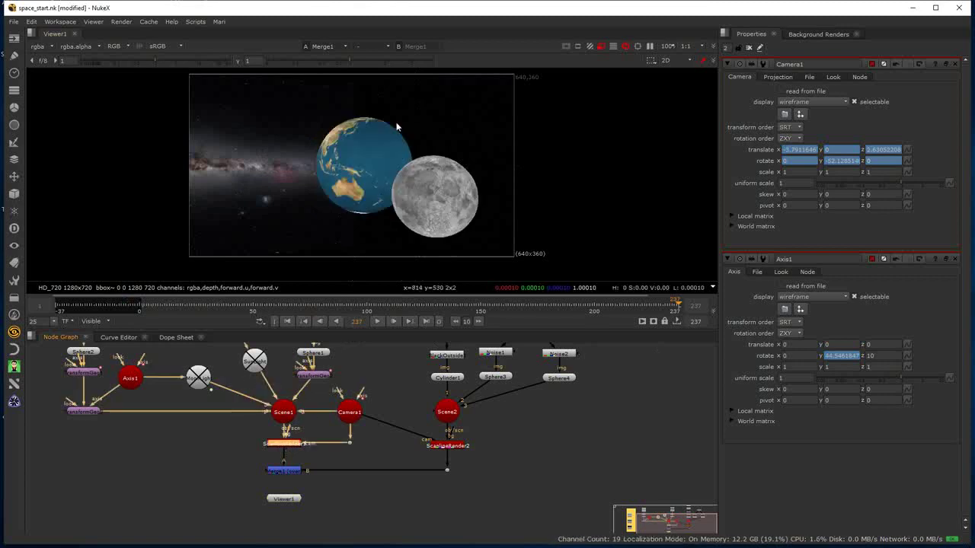
drag(352, 61, 398, 77)
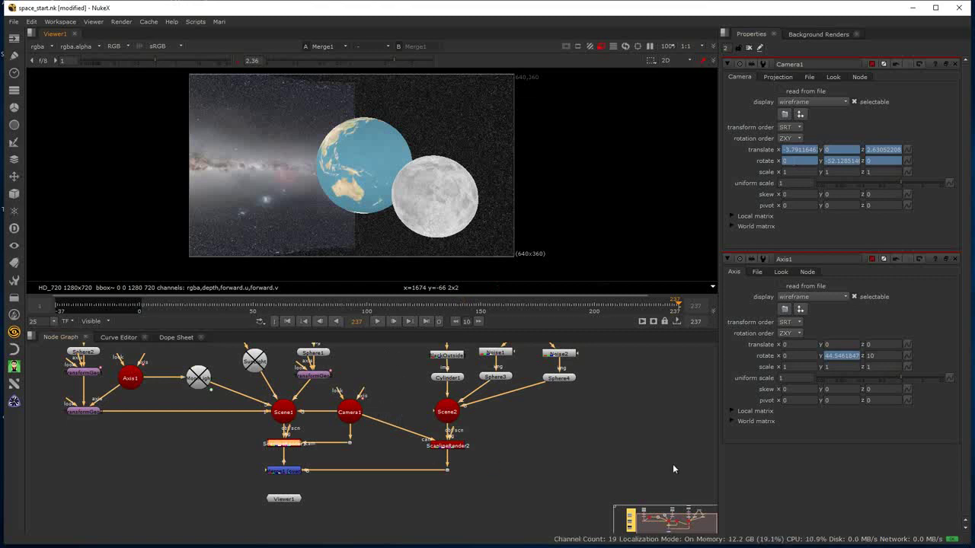
- Set Cylinder1's uniform scale to 20 and its u extent to 150
middle_drag(418, 383, 401, 415)
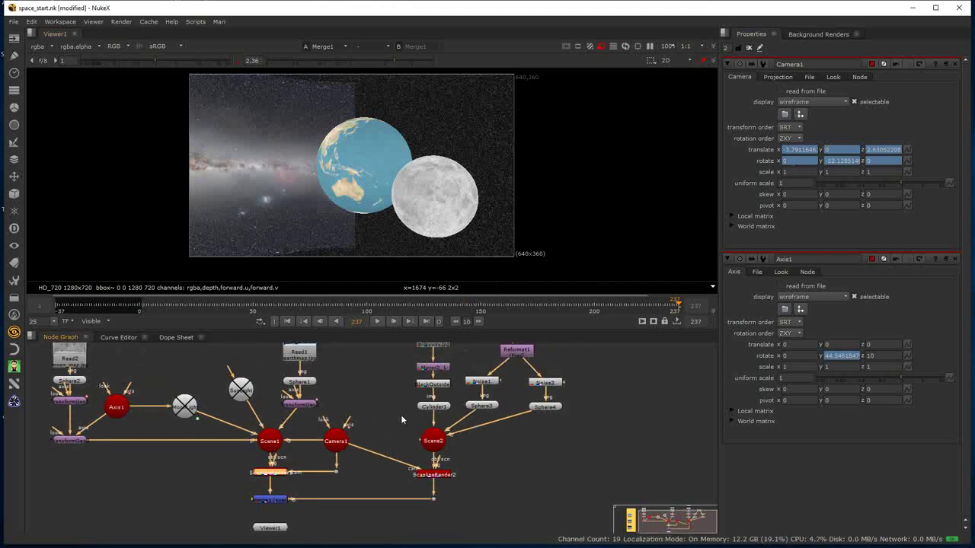
click(431, 408)
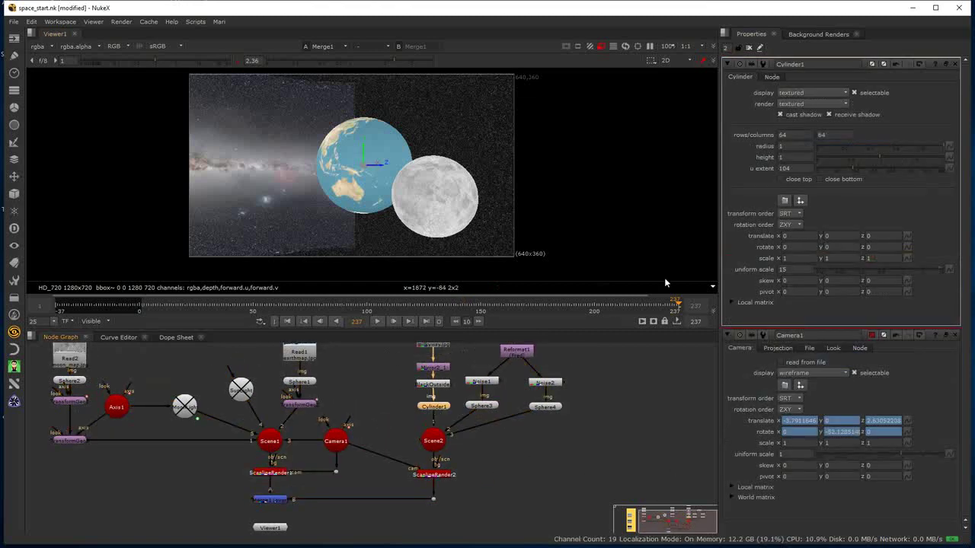
click(782, 270)
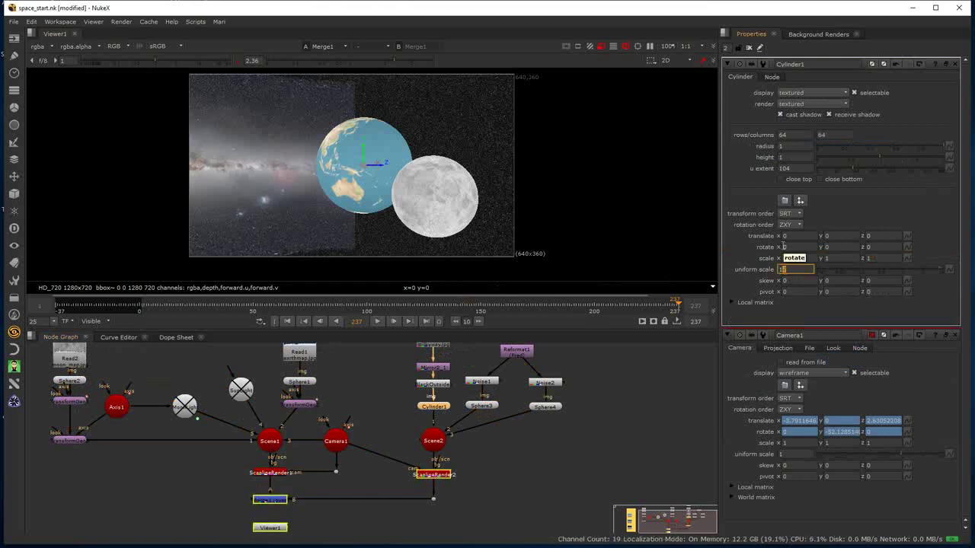
text(2)
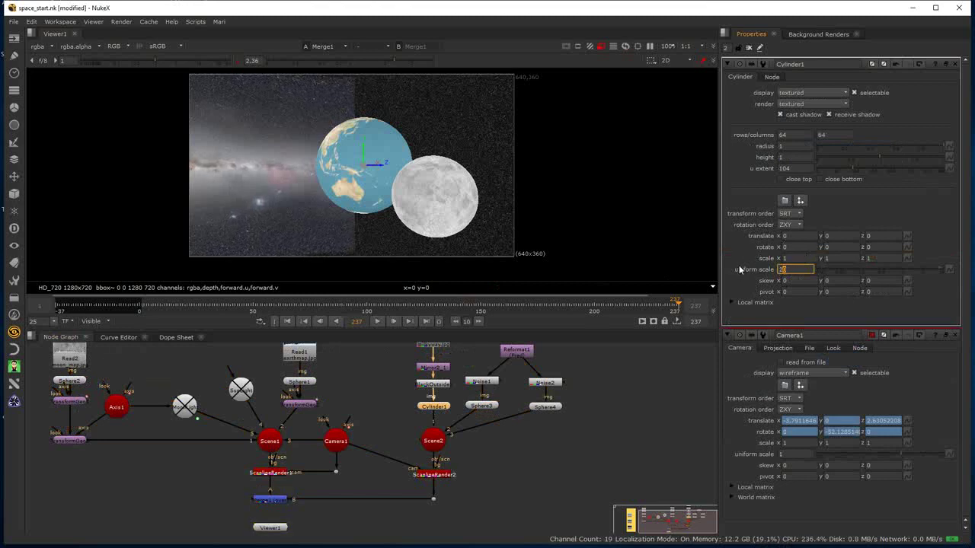
text(0)
drag(852, 166, 867, 172)
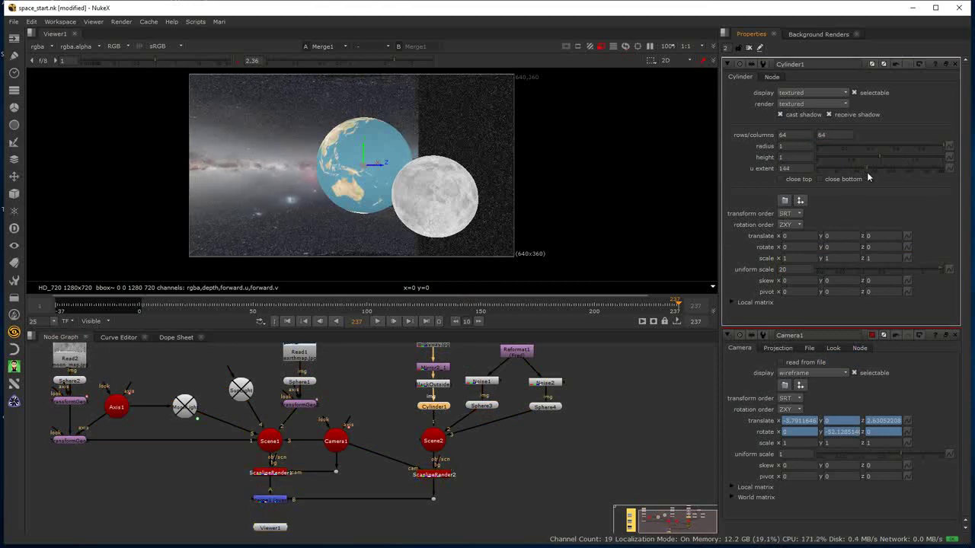
double_click(783, 168)
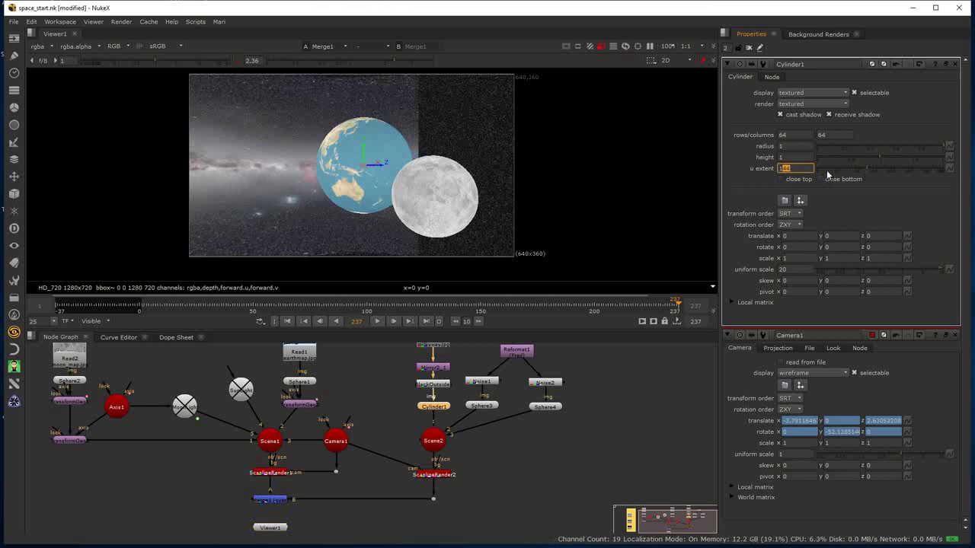
text(150)
key(Return)
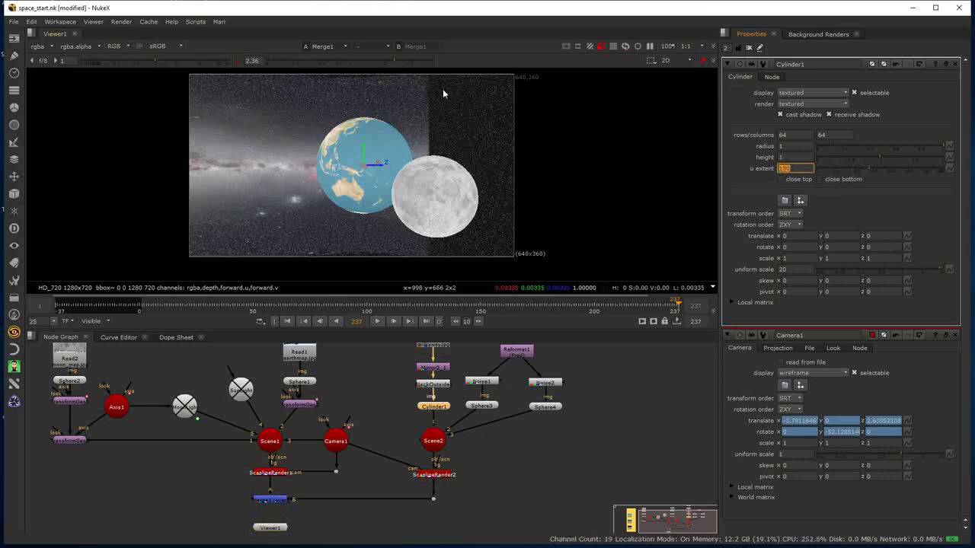
- Examine the enlarged cylinder around the camera in the top view, return to the 2D view and reset the viewer gamma
click(667, 59)
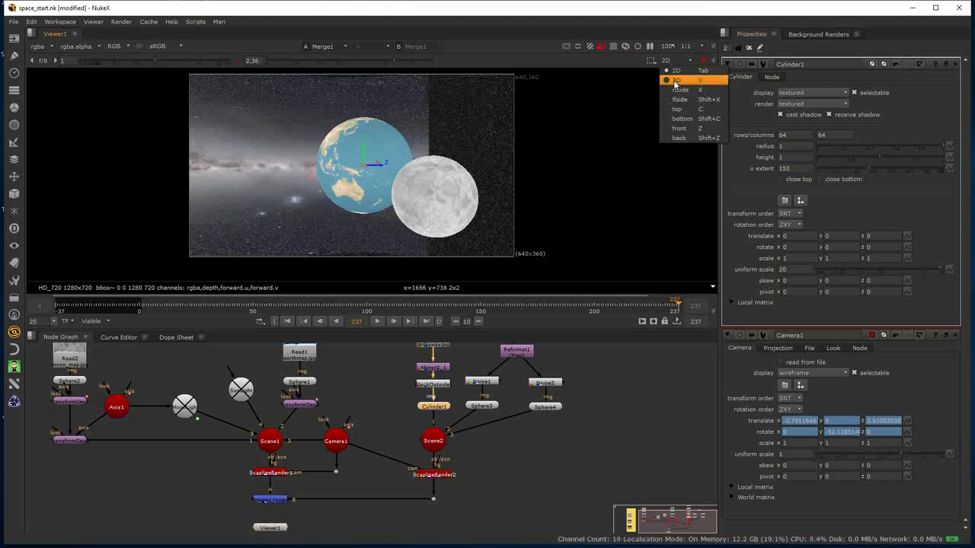
click(680, 111)
scroll(449, 166, up, 3)
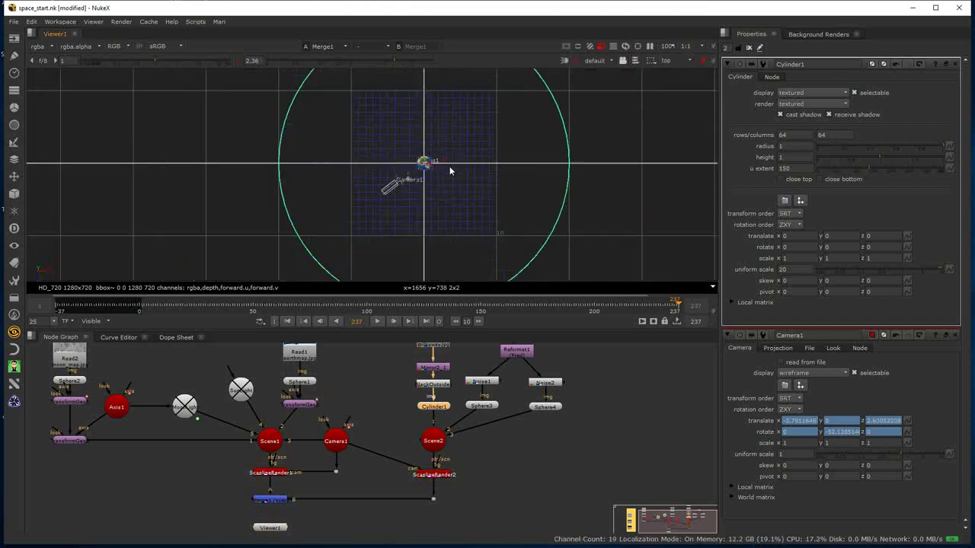
scroll(449, 166, down, 1)
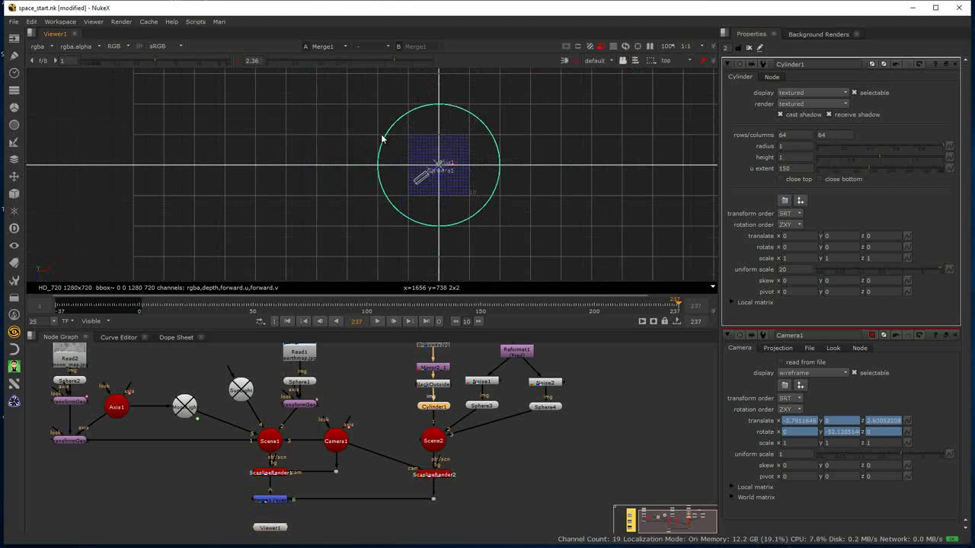
click(670, 61)
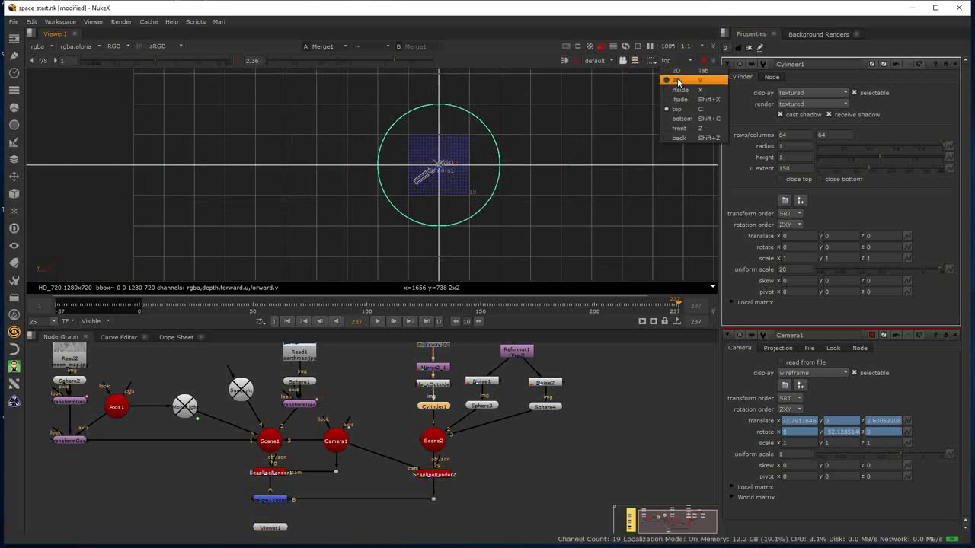
click(674, 70)
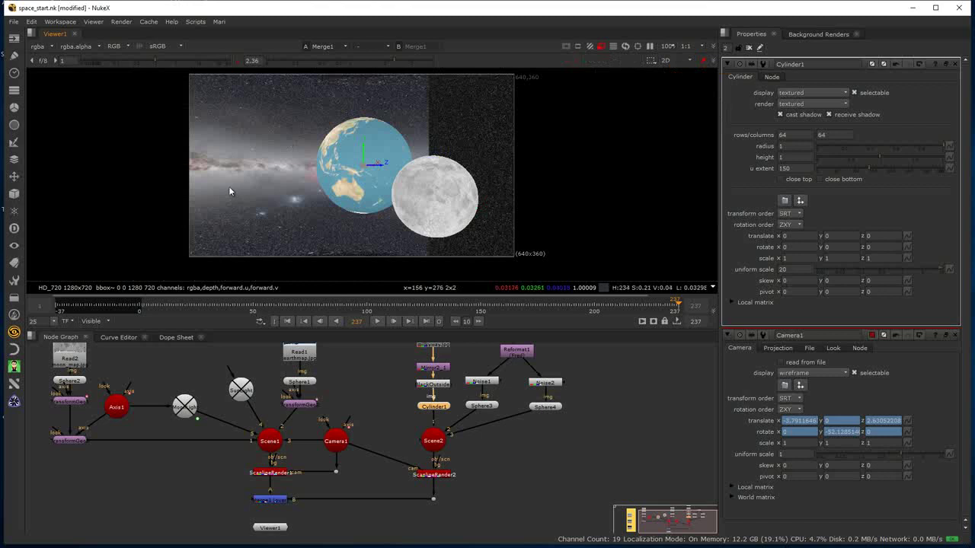
click(331, 66)
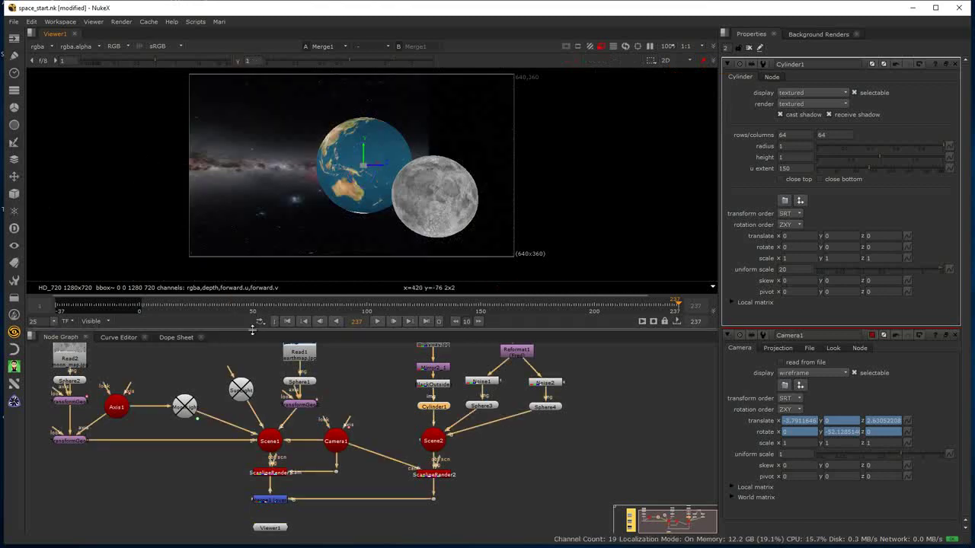
- Adjust Cylinder1's y rotation at frame 1 to reposition the Milky Way behind the Earth
click(287, 321)
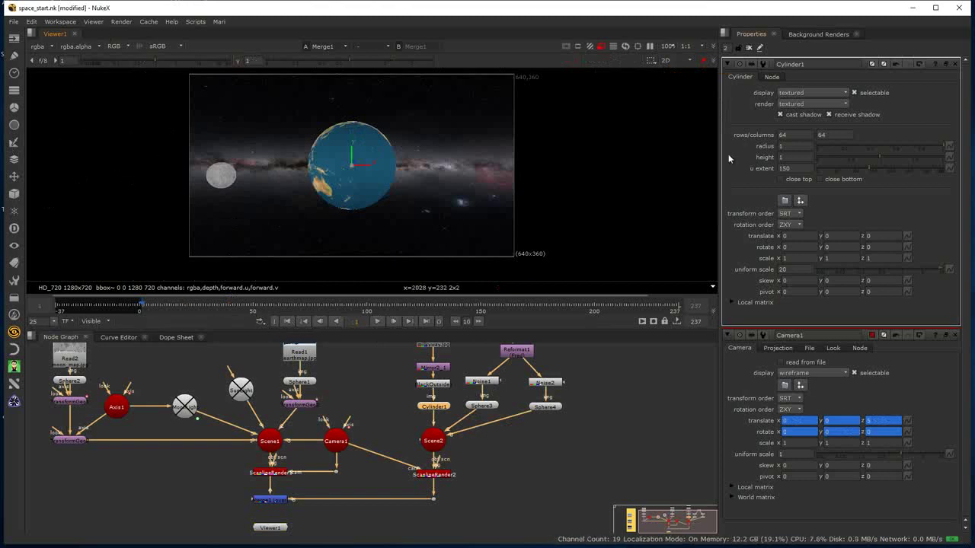
click(827, 247)
key(ctrl+a)
text(18)
key(Return)
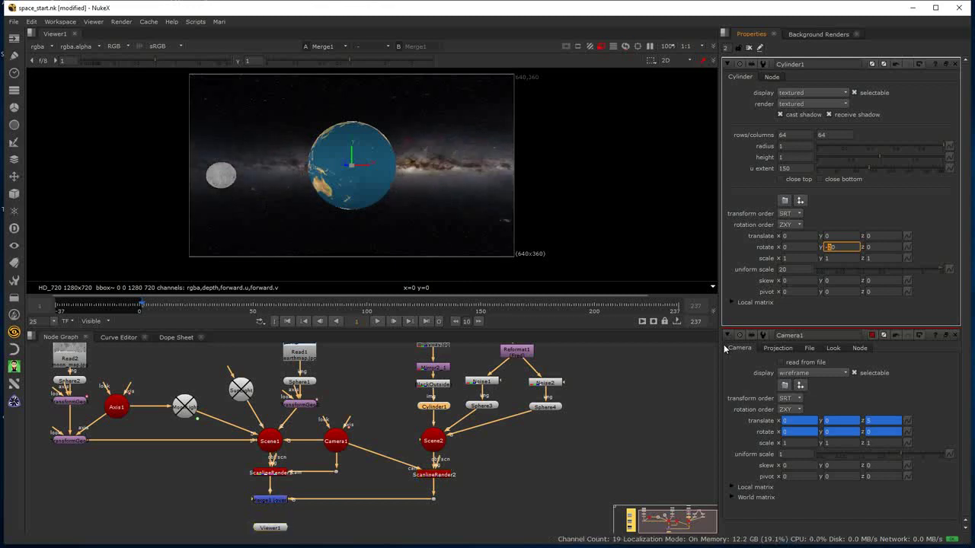
- Compare the Milky Way's position at the last and first frames, and set Cylinder1's y rotation to -29
click(426, 321)
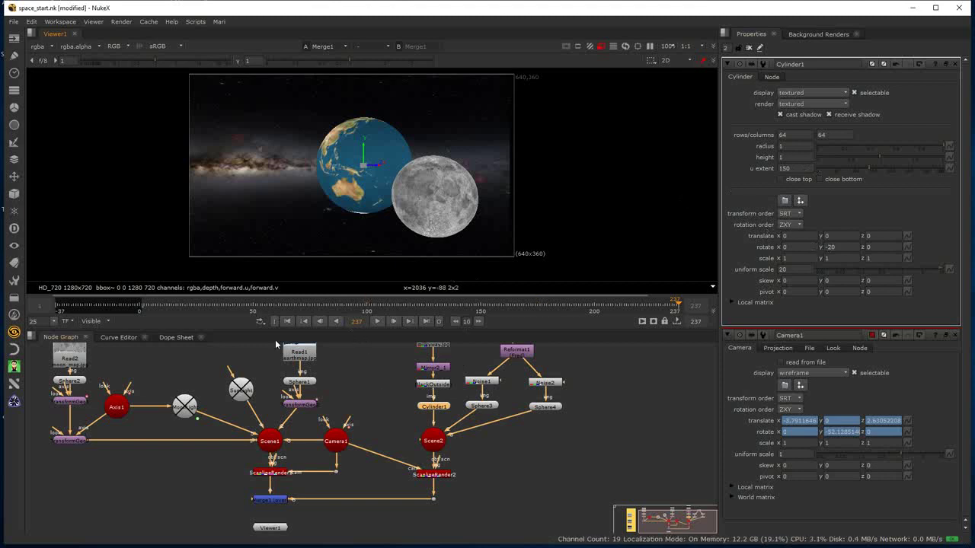
click(287, 321)
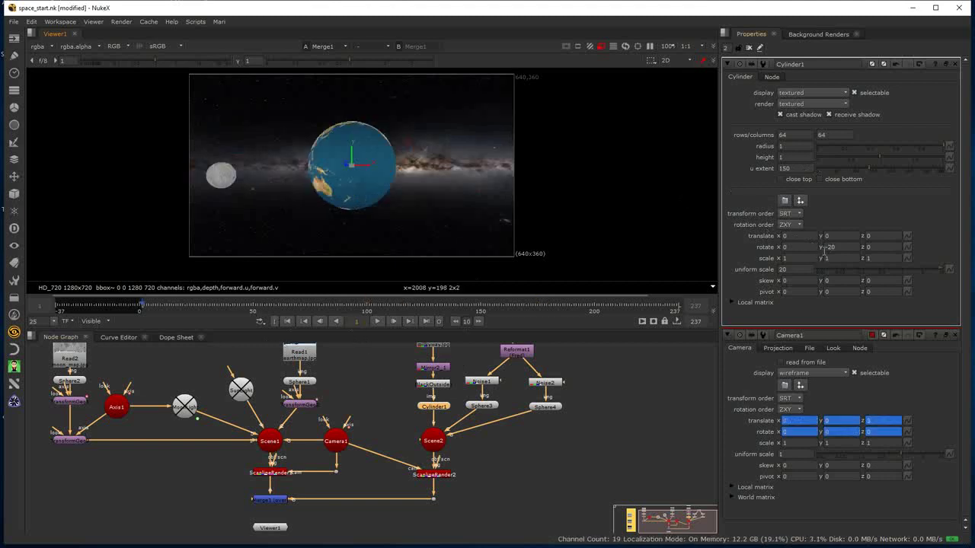
click(830, 247)
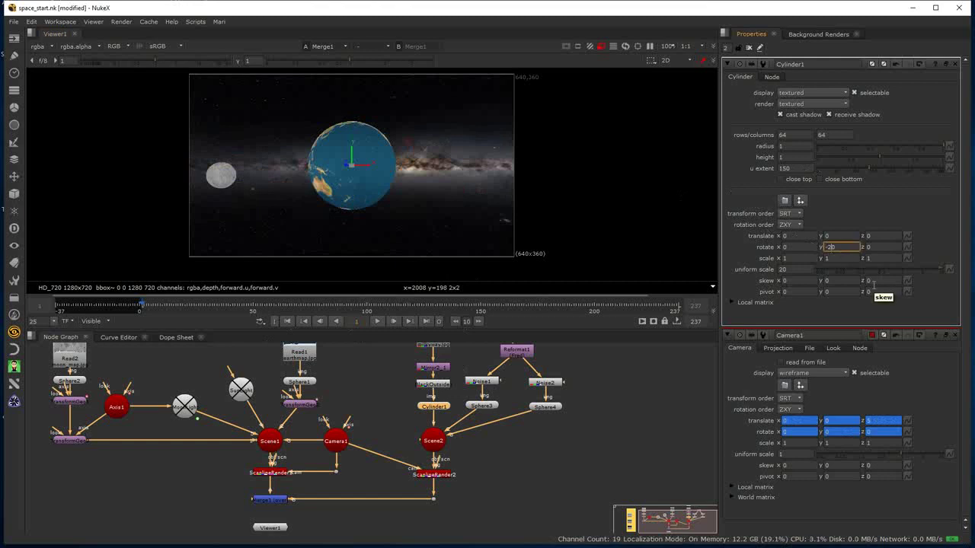
text(-10)
key(Return)
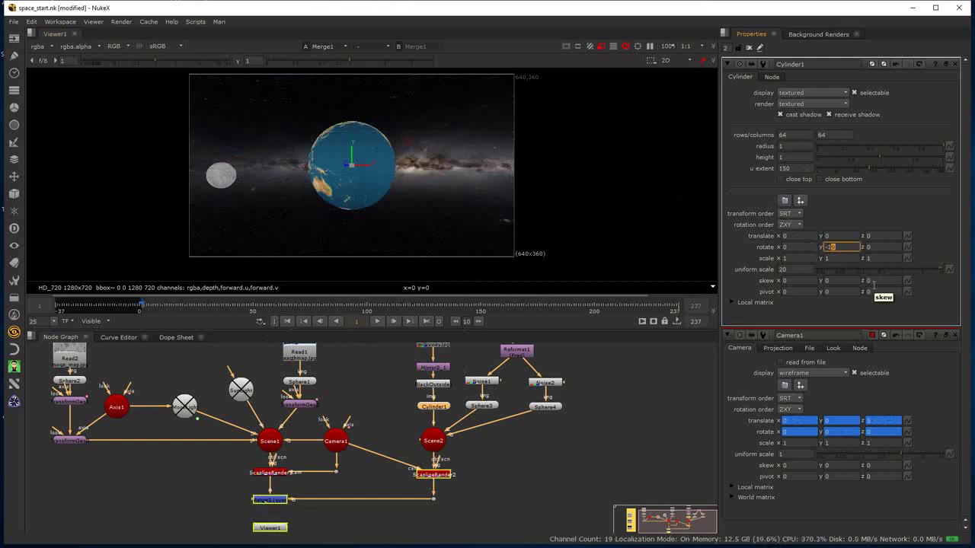
key(Down)
key(Down)
key(Down)
key(Down)
key(Down)
key(Down)
key(Down)
key(Down)
key(Down)
key(Down)
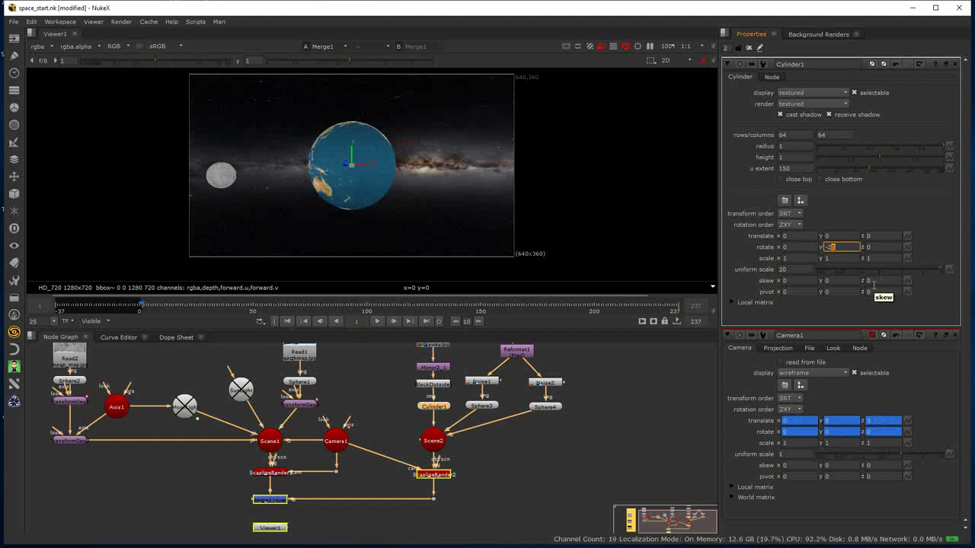
key(Down)
key(Down)
key(Down)
key(Down)
key(Down)
key(Down)
key(Down)
key(Down)
key(Down)
key(Down)
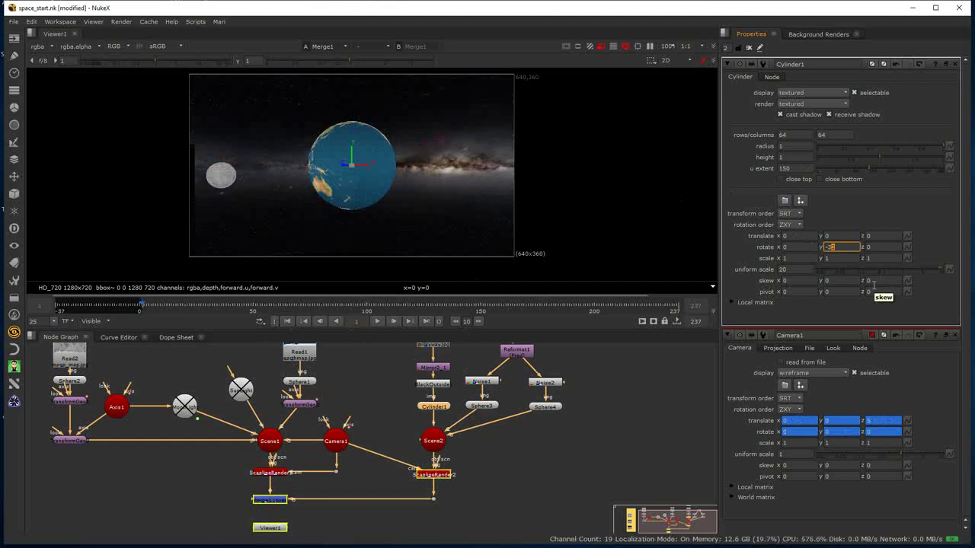
key(Down)
key(Down)
key(Down)
key(Down)
key(Down)
key(Down)
key(Down)
key(Down)
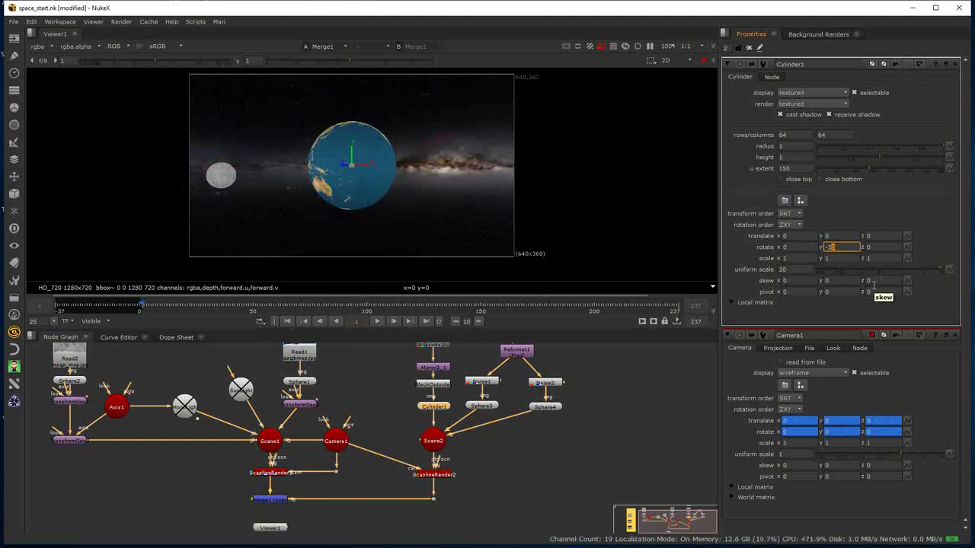
key(Down)
key(Down)
key(Down)
key(Down)
key(Down)
key(Down)
key(Down)
key(Down)
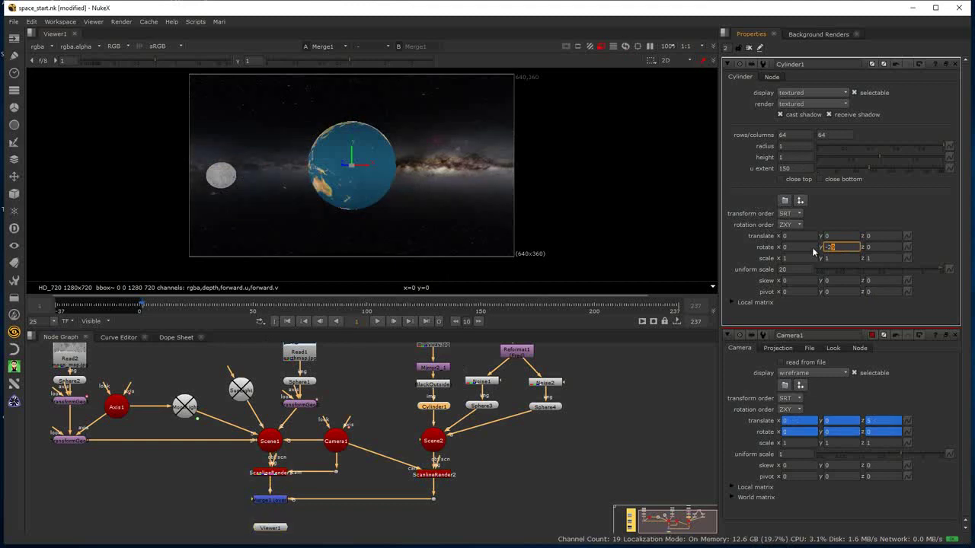
- Inspect the background's coverage at the last frame with the viewer gamma raised to about 2.3, and return to frame 1
click(427, 321)
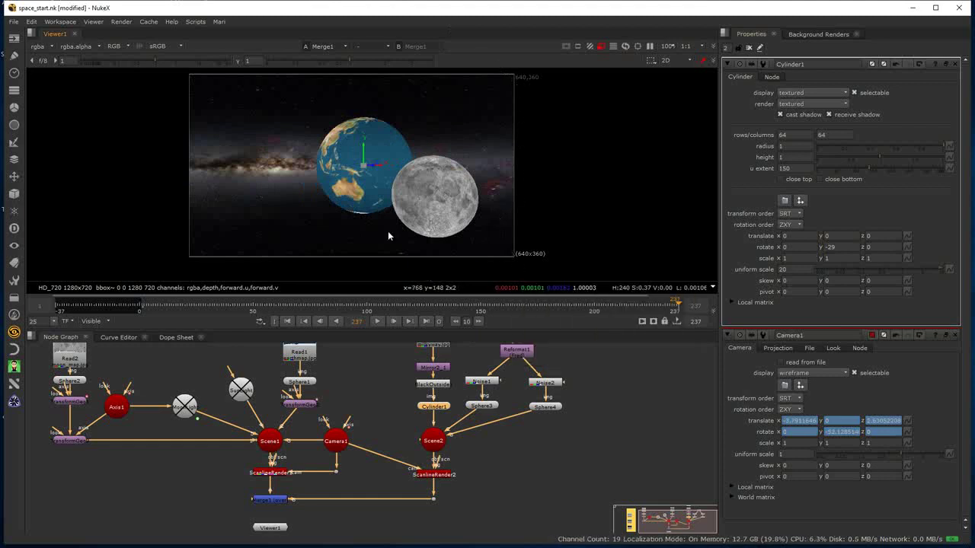
click(308, 63)
drag(308, 62, 417, 71)
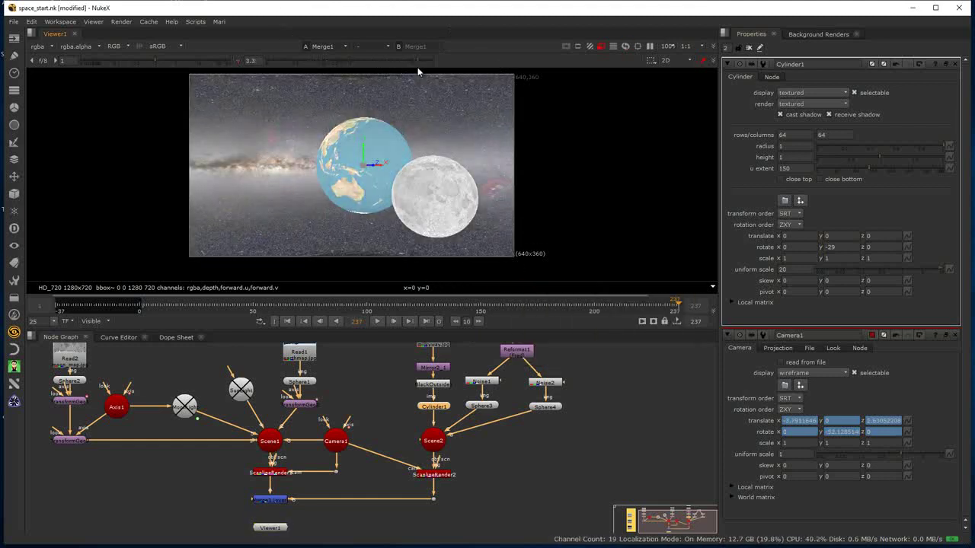
click(287, 321)
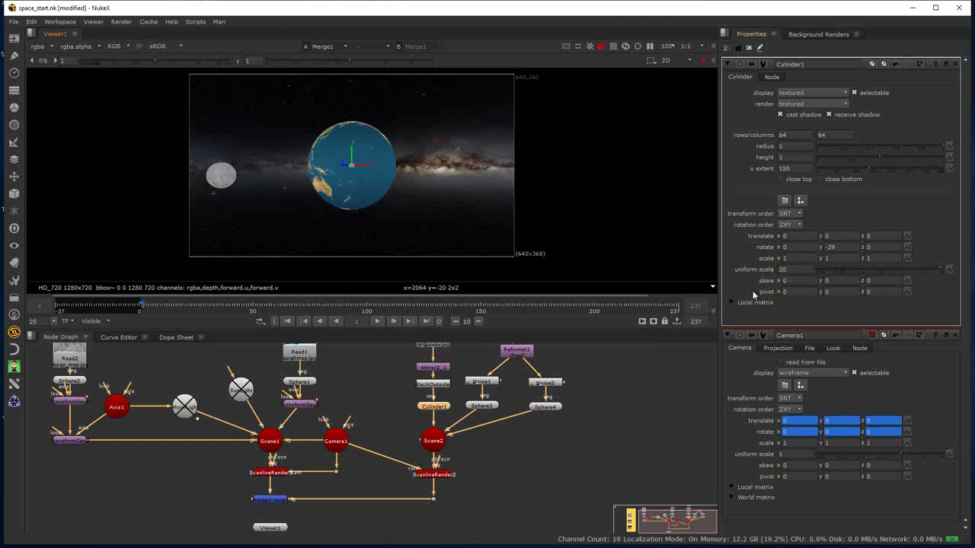
- Set Cylinder1's height to 1.5, leaving its uniform scale and rotation as they are
click(782, 270)
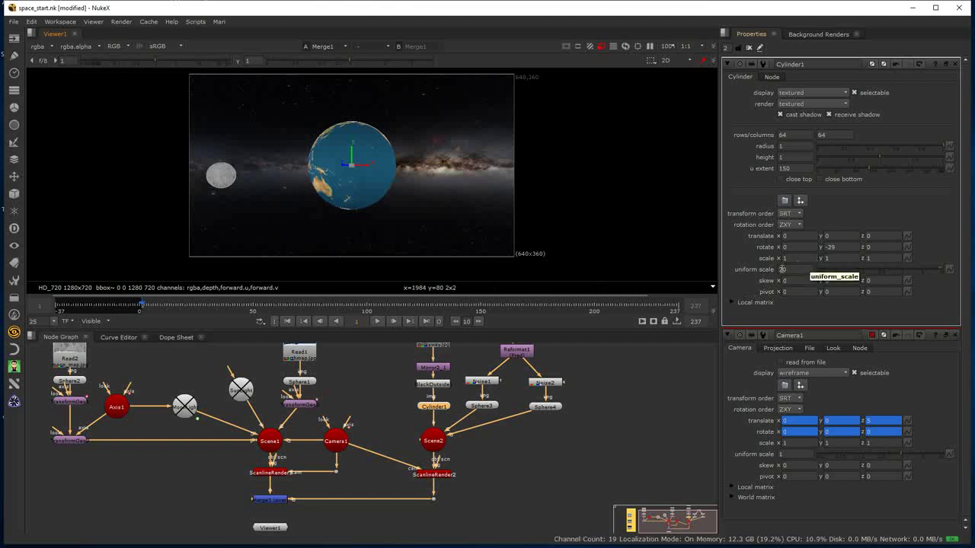
click(782, 270)
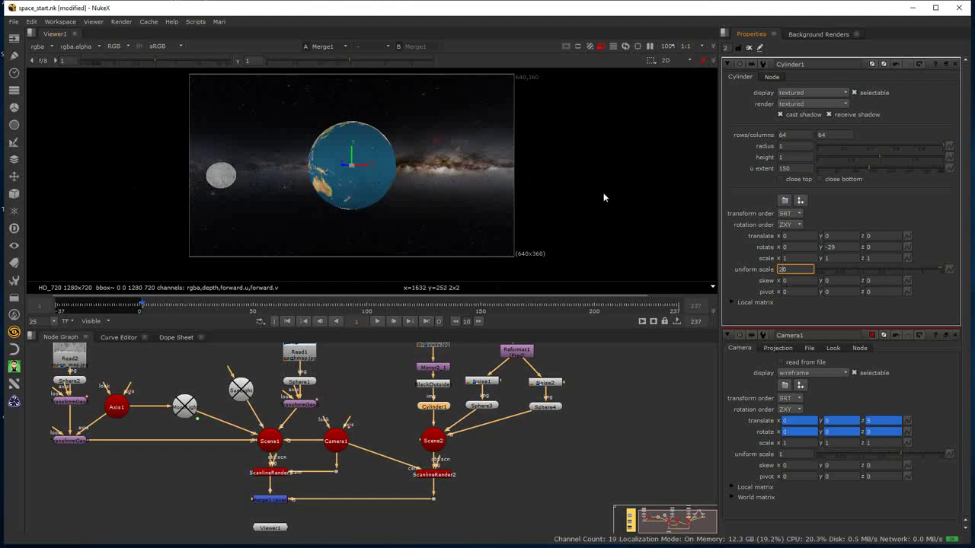
click(781, 158)
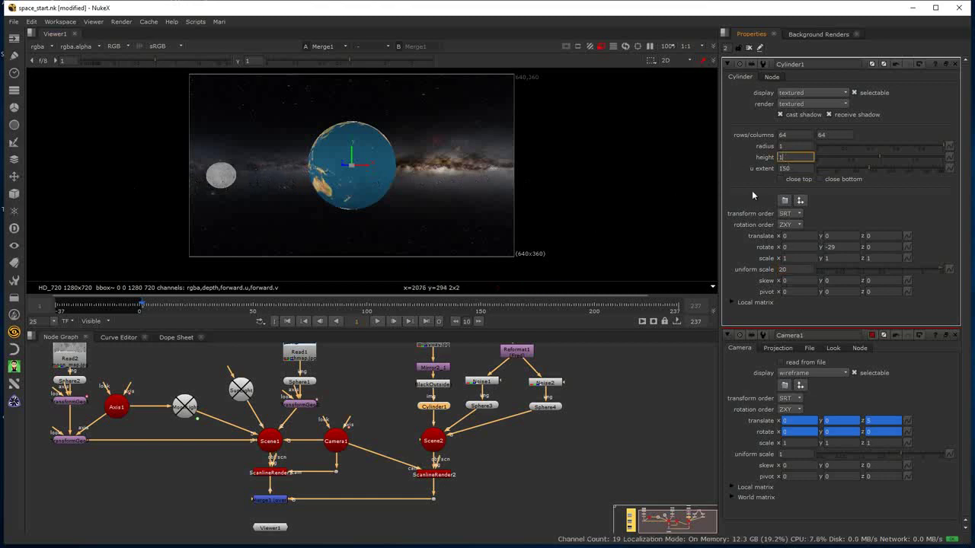
text(.5)
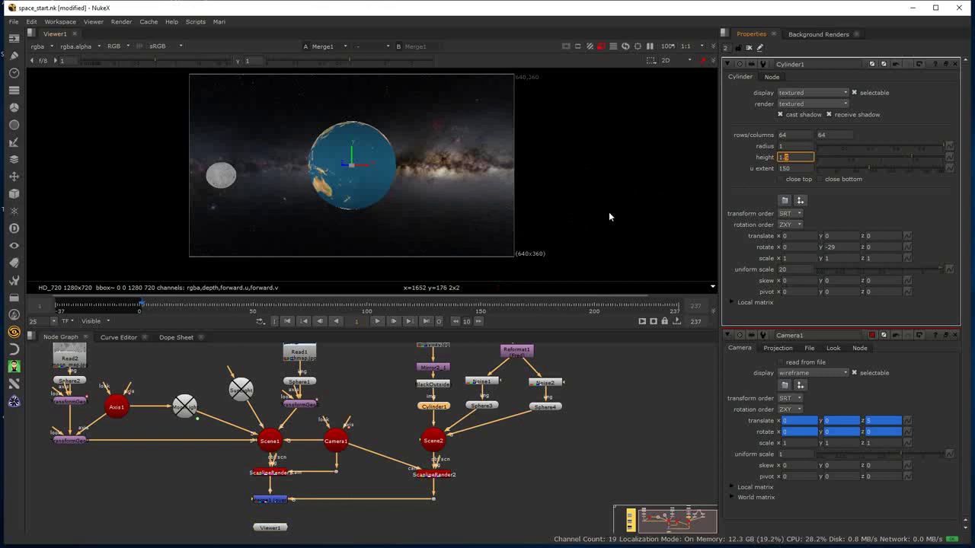
click(832, 257)
click(831, 246)
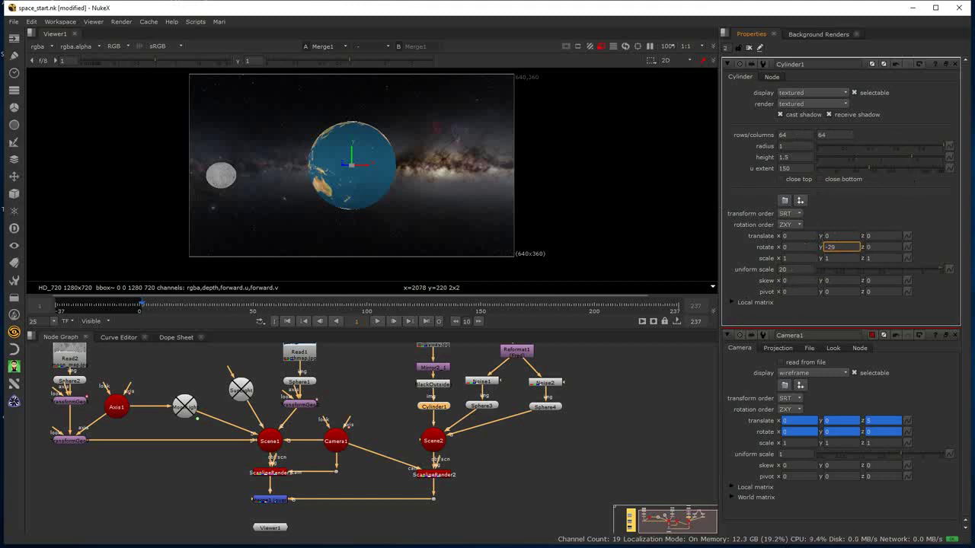
- Make room below the Milky Way's Read3 node and insert a Grade node between it and the Mirror node
scroll(483, 474, down, 1)
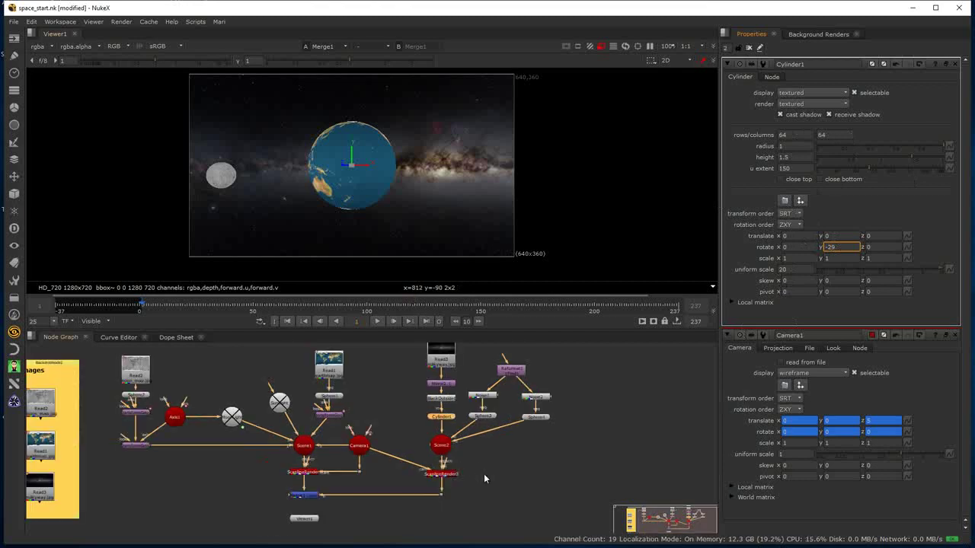
scroll(529, 477, up, 4)
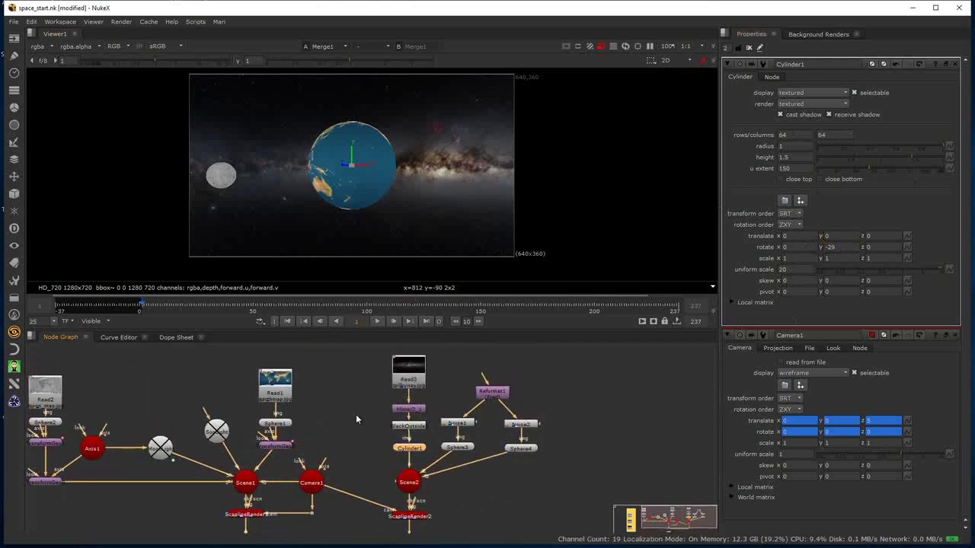
drag(387, 395, 396, 376)
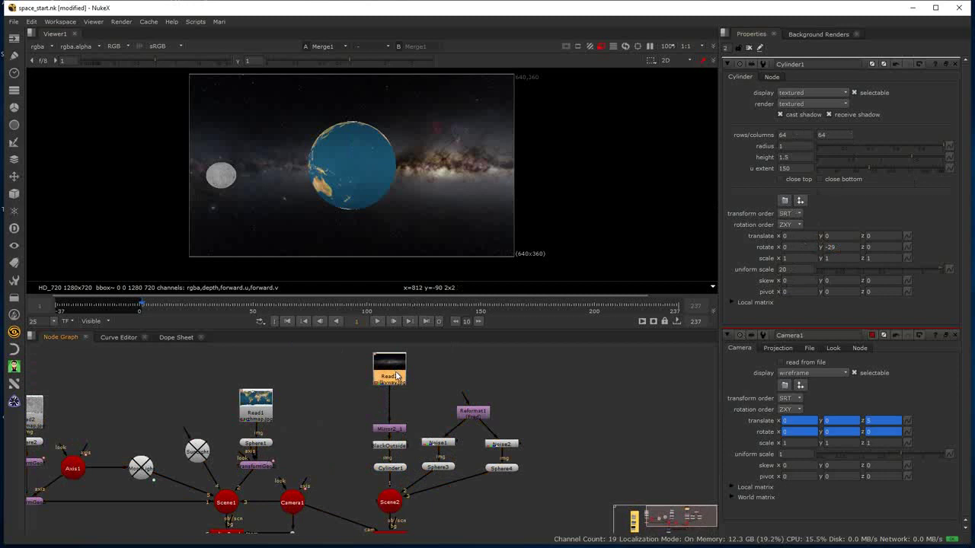
key(g)
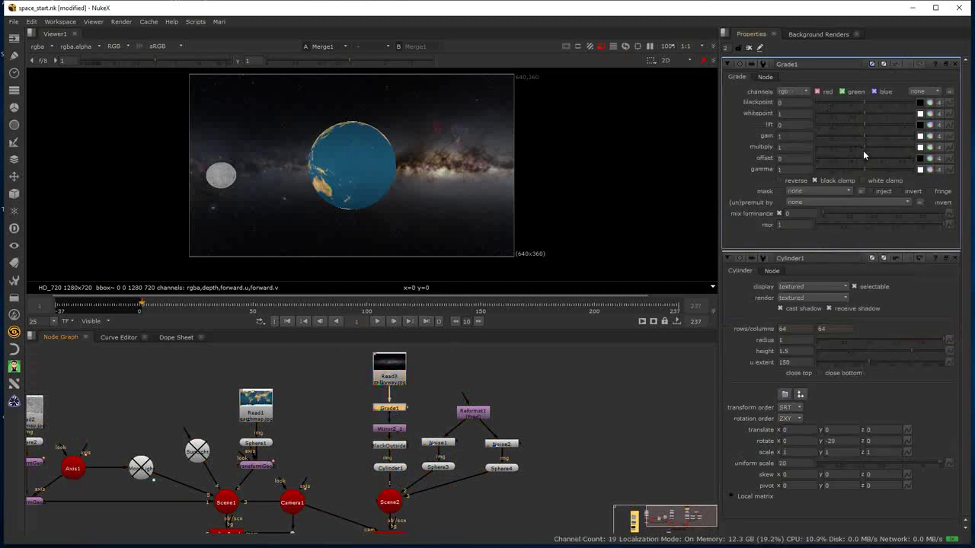
- Split Grade1's gamma into separate channels and set red to 0.86 and blue to 1.14
click(930, 169)
drag(862, 183, 859, 181)
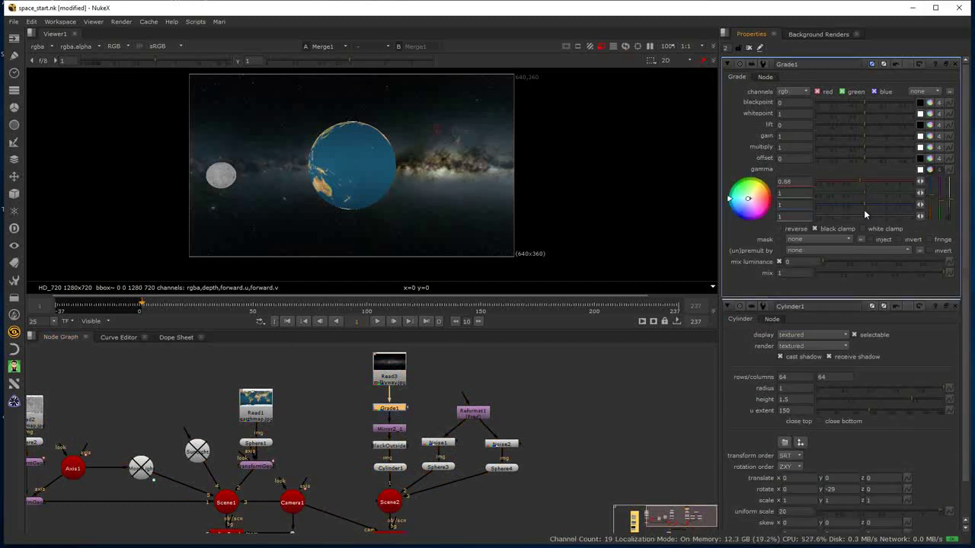
drag(865, 204, 868, 205)
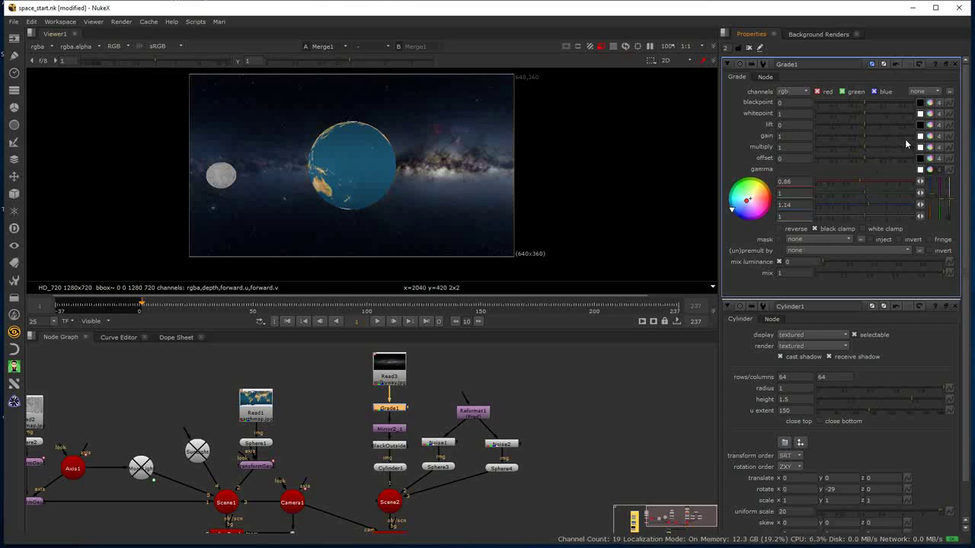
- Split Grade1's gain into separate channels and set red to 0.88, green to 0.9 and blue to 1.15
click(929, 135)
mouse_move(864, 149)
mouse_down()
mouse_move(847, 151)
mouse_move(861, 150)
mouse_up()
click(867, 171)
click(862, 159)
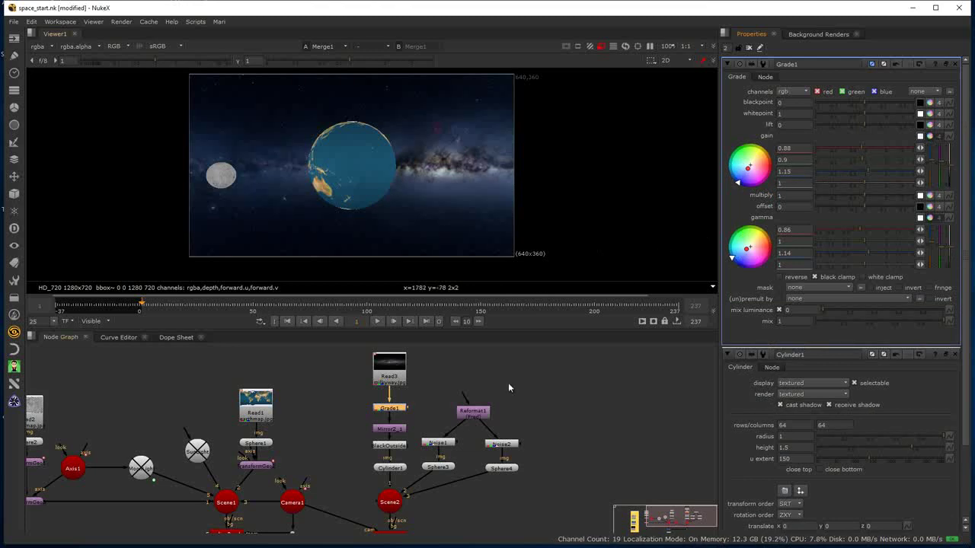
- Insert a Grade node between the Earth map's Read1 node and Sphere1, and re-enable the MoonLight and SunLight nodes
drag(260, 420, 260, 390)
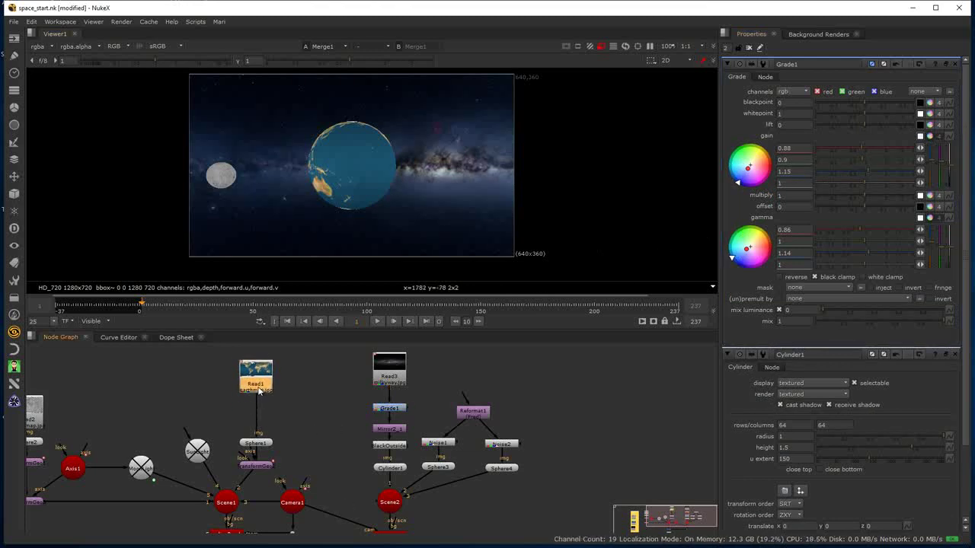
key(g)
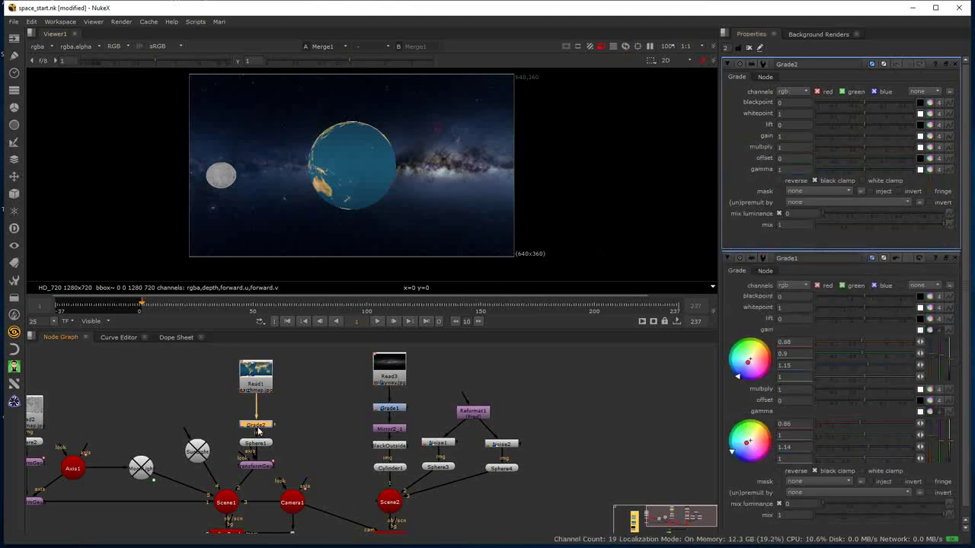
drag(259, 418, 259, 413)
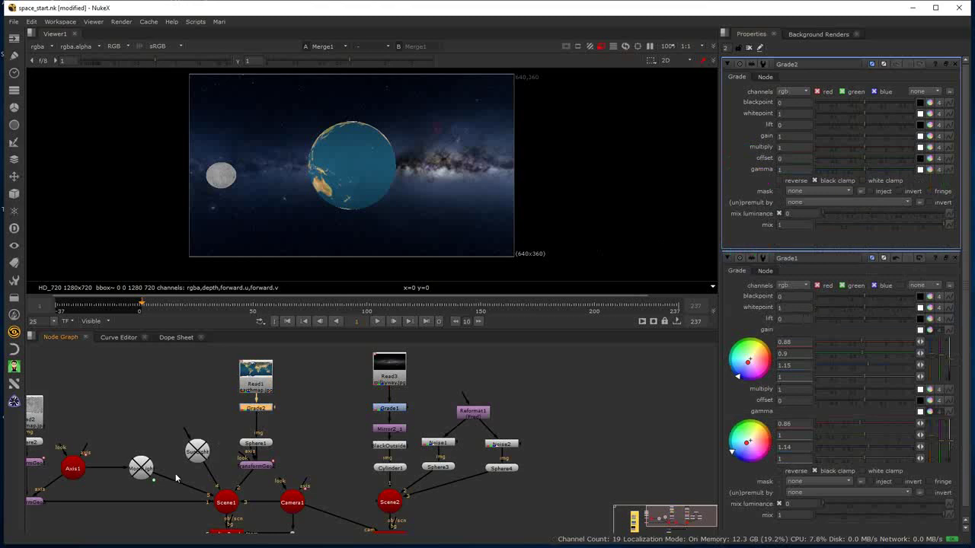
drag(102, 419, 221, 488)
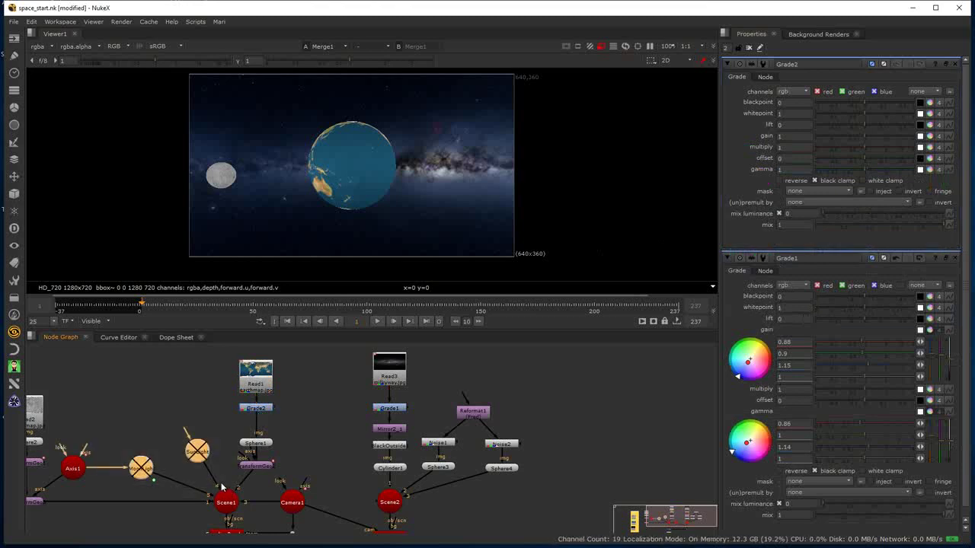
key(d)
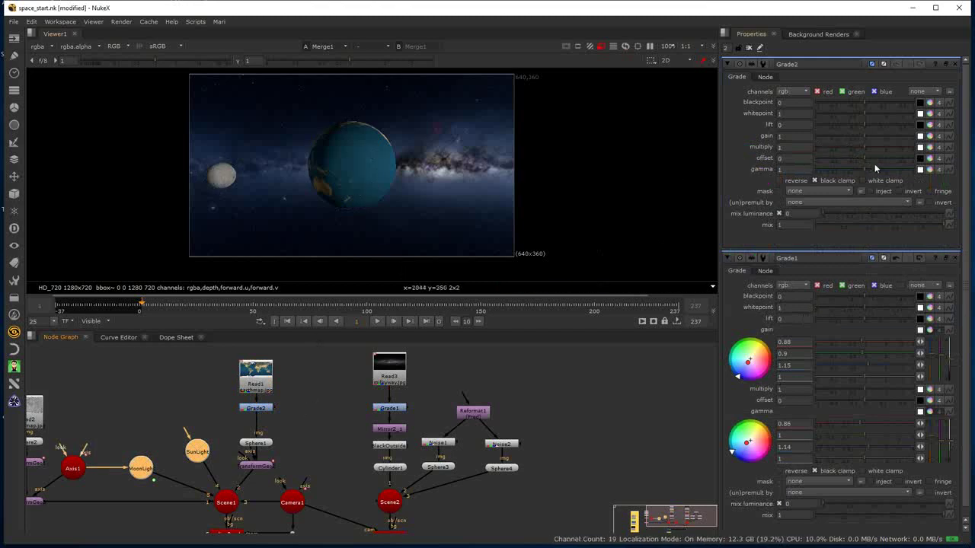
- Set Grade2's gain to 0.82 red and 1.2 blue, and its gamma to 0.86 red and 1.2 blue
click(929, 136)
drag(864, 152, 868, 172)
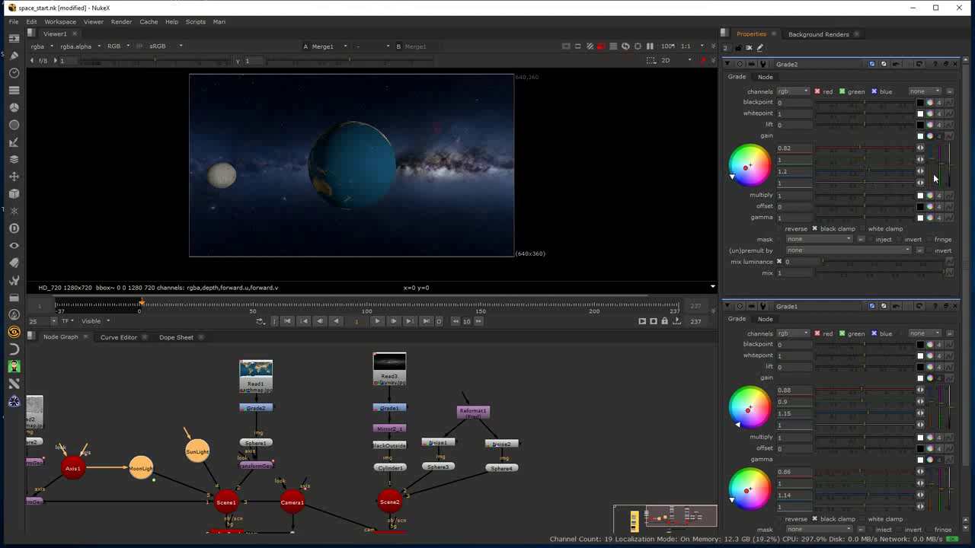
click(925, 219)
drag(862, 230, 857, 232)
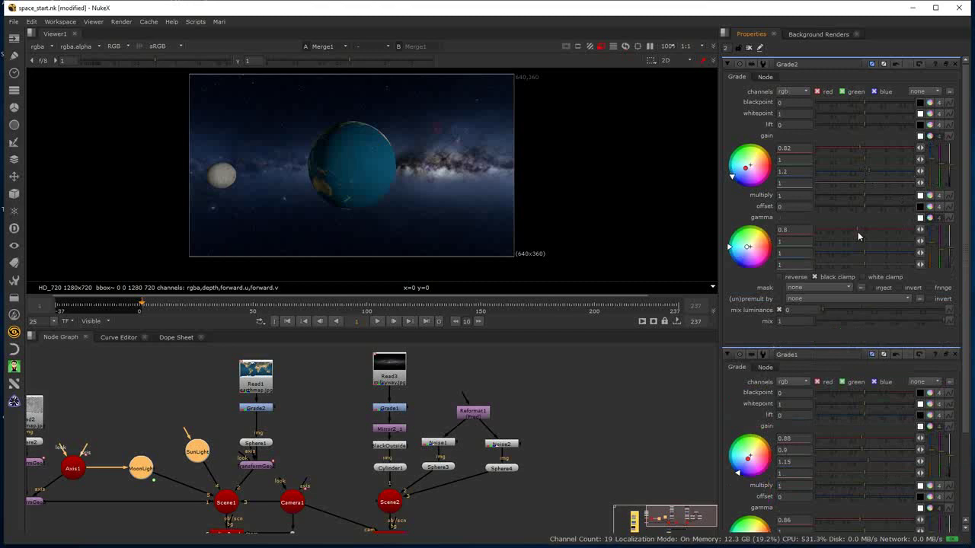
click(869, 254)
click(856, 230)
click(859, 234)
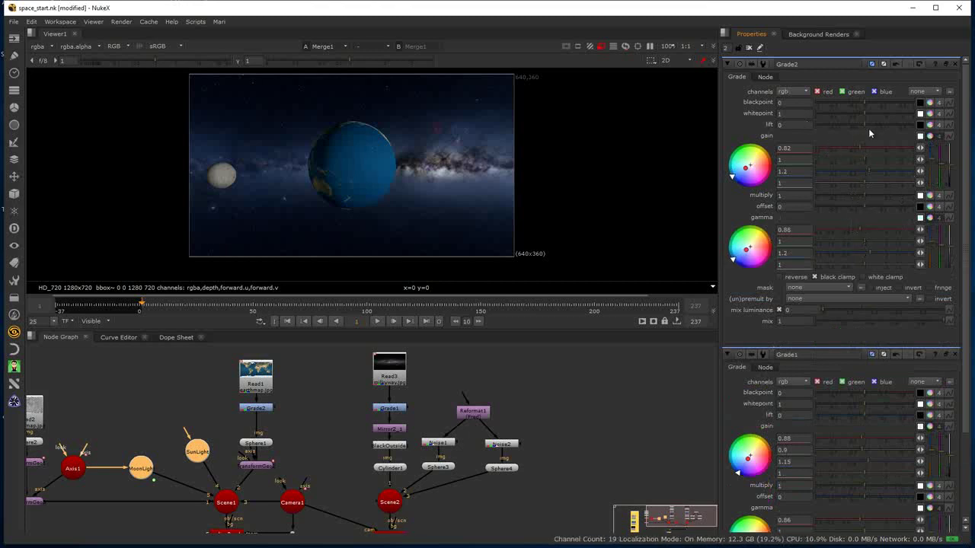
- Set Grade2's whitepoint to 1.3 and its blackpoint to -0.0005, judging the Earth at frame 87
mouse_move(863, 123)
mouse_down()
mouse_move(849, 125)
mouse_move(869, 127)
mouse_move(869, 104)
mouse_move(858, 107)
mouse_up()
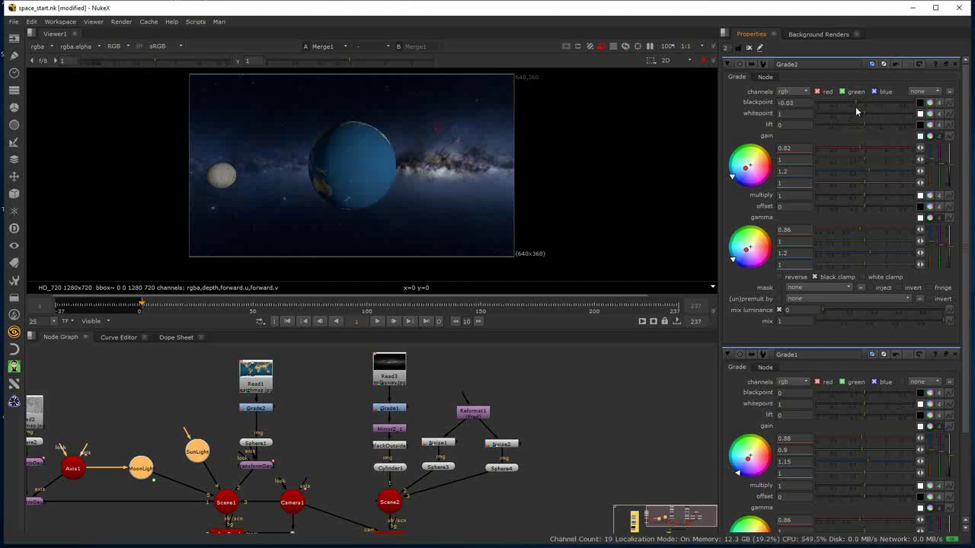
drag(864, 113, 871, 115)
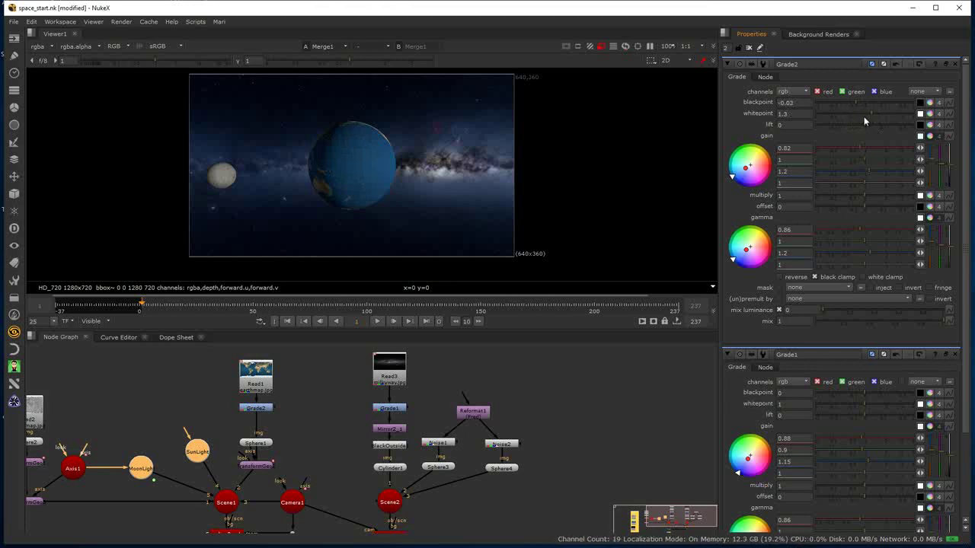
click(337, 304)
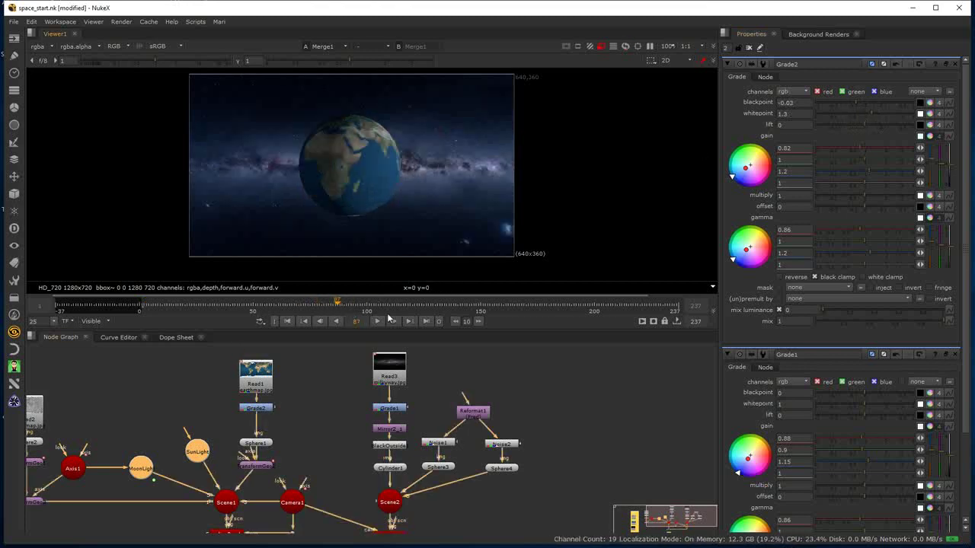
click(863, 100)
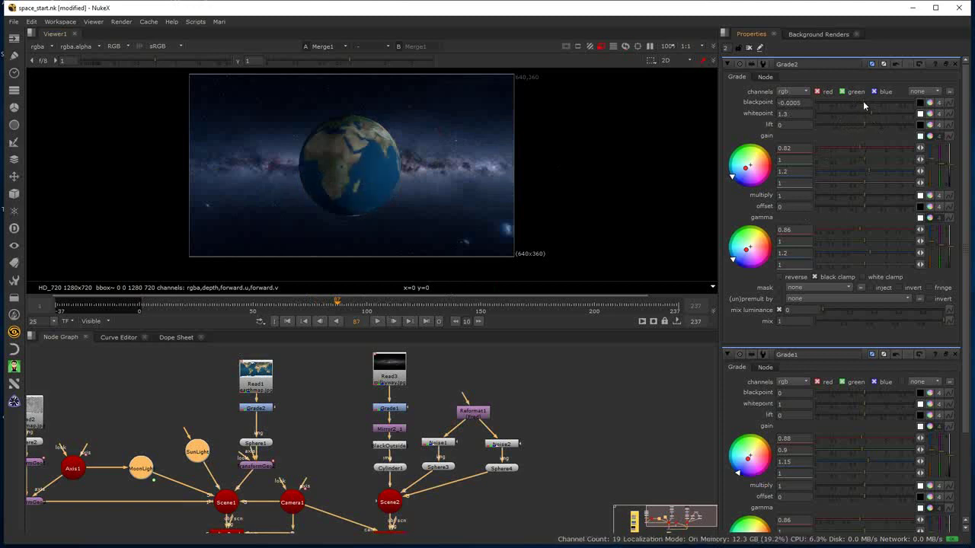
- Reset Grade2's blackpoint to 0 and set Grade1's green gain to 1.1
click(862, 101)
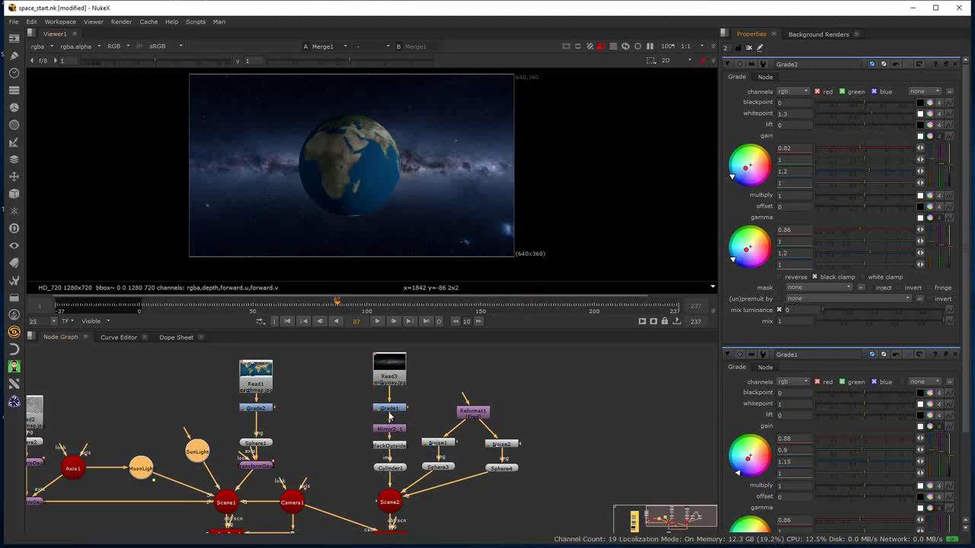
double_click(389, 414)
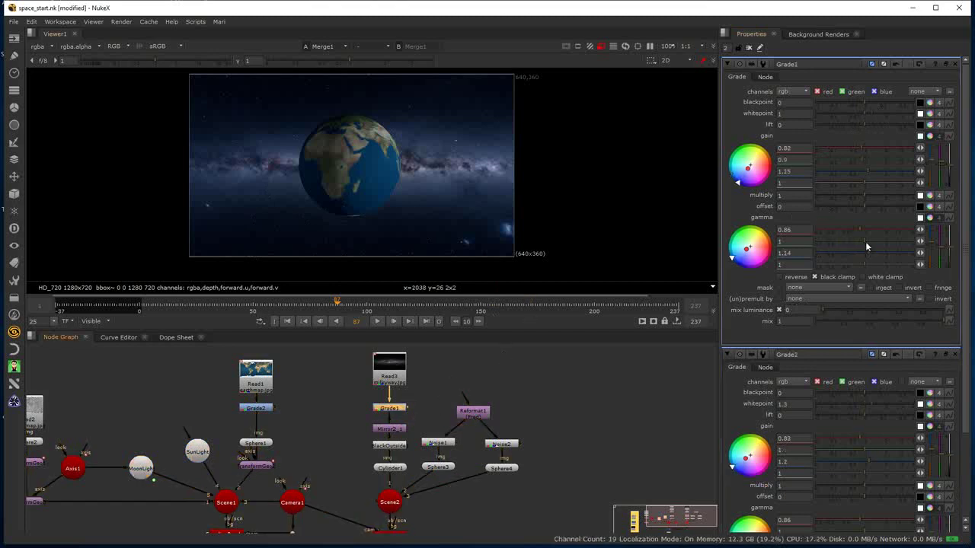
- Play the animation from the first frame and scrub through to the last frame to review the graded Earth, Moon and background
click(288, 320)
click(377, 322)
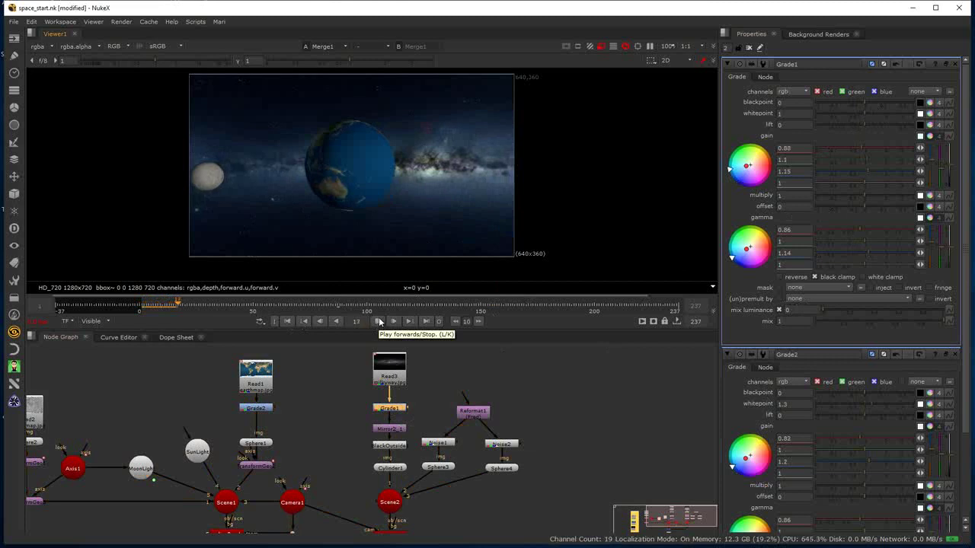
click(379, 321)
drag(275, 308, 673, 306)
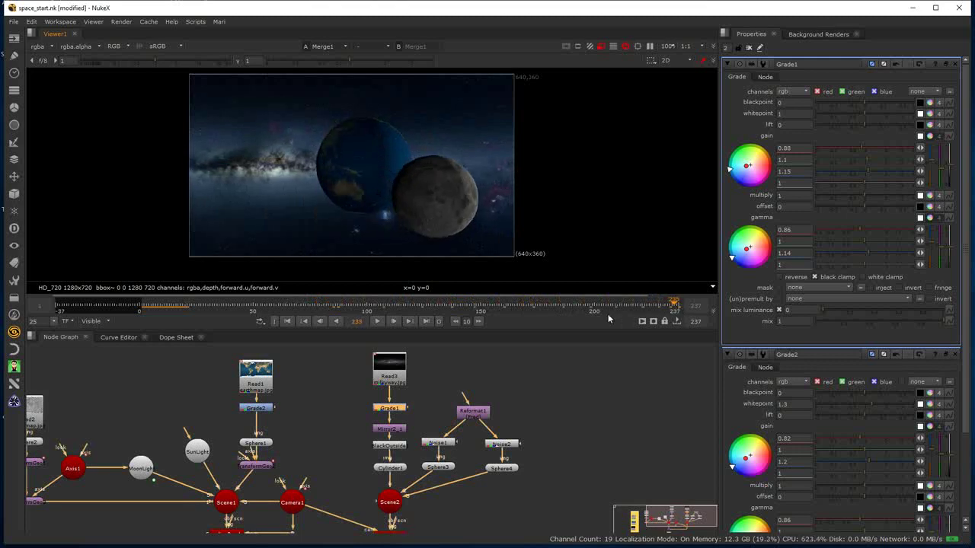
click(394, 320)
click(394, 321)
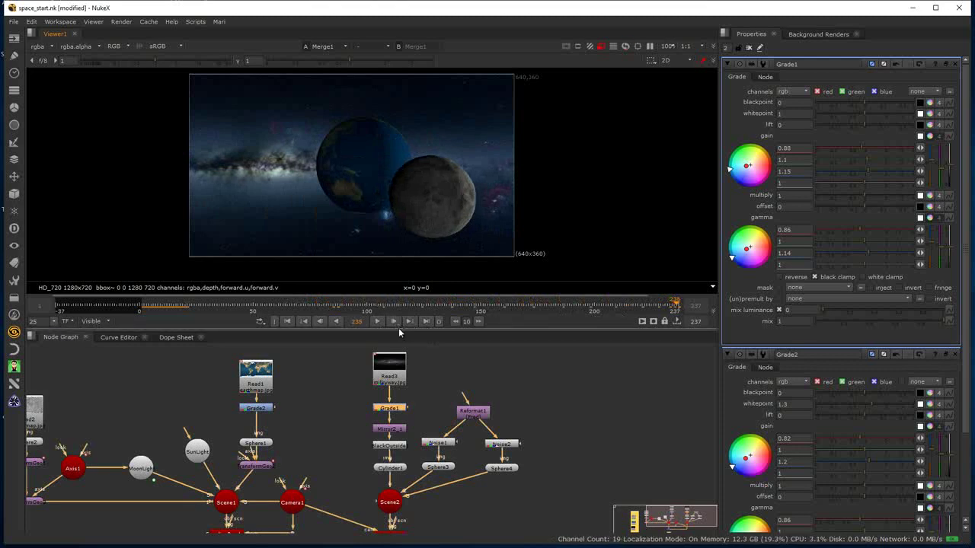
click(425, 320)
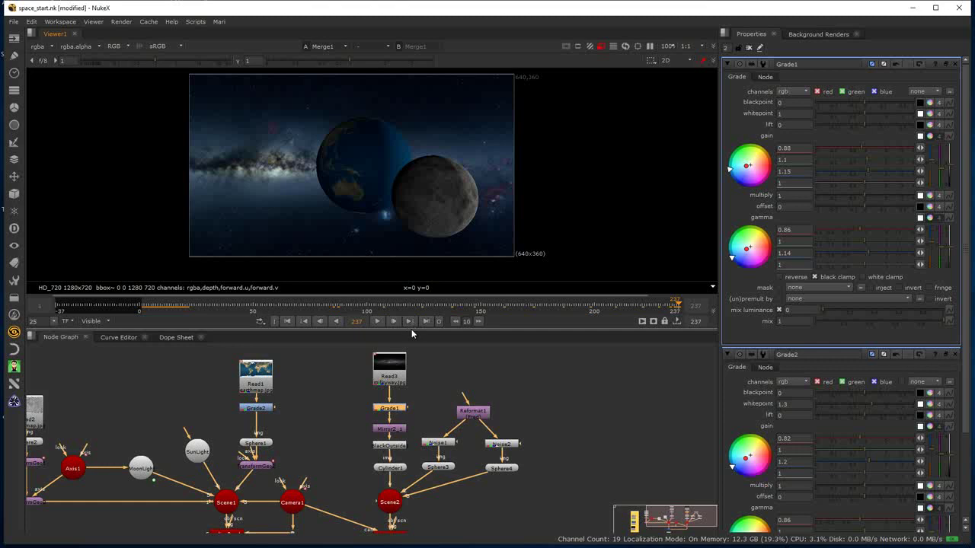
- Set the viewer's frame range to Global and go to its last frame, 250
click(92, 321)
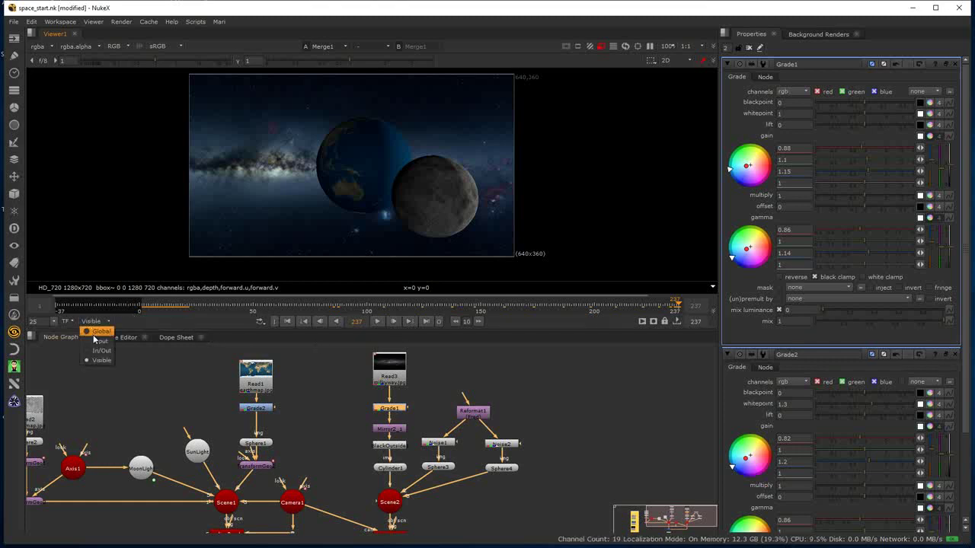
click(95, 335)
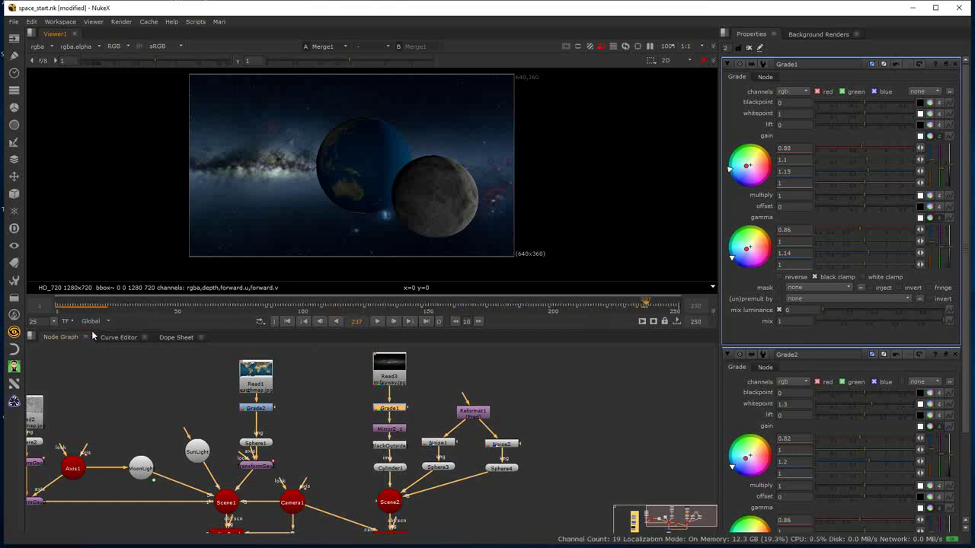
click(426, 321)
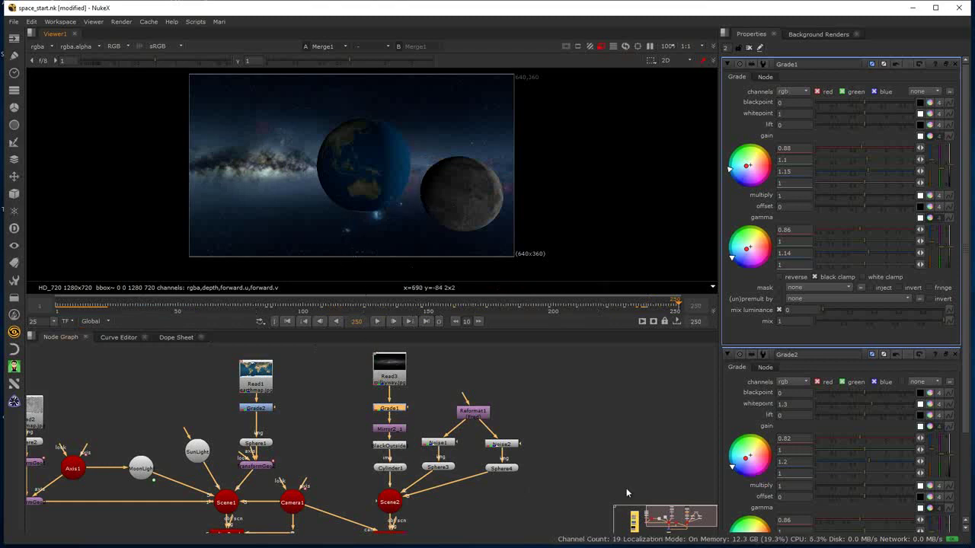
- Add a Write node after Merge1 and move Viewer1 below it
middle_drag(548, 491, 632, 384)
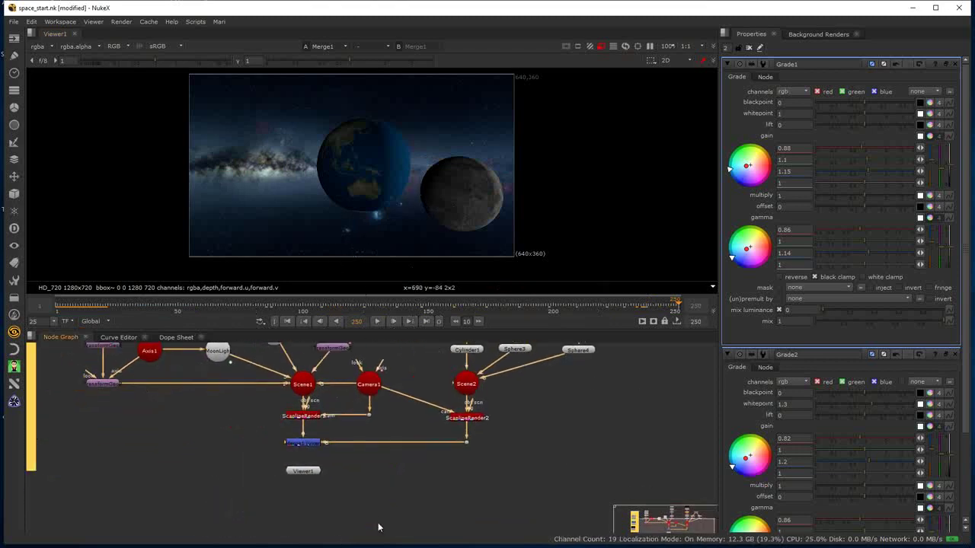
click(303, 443)
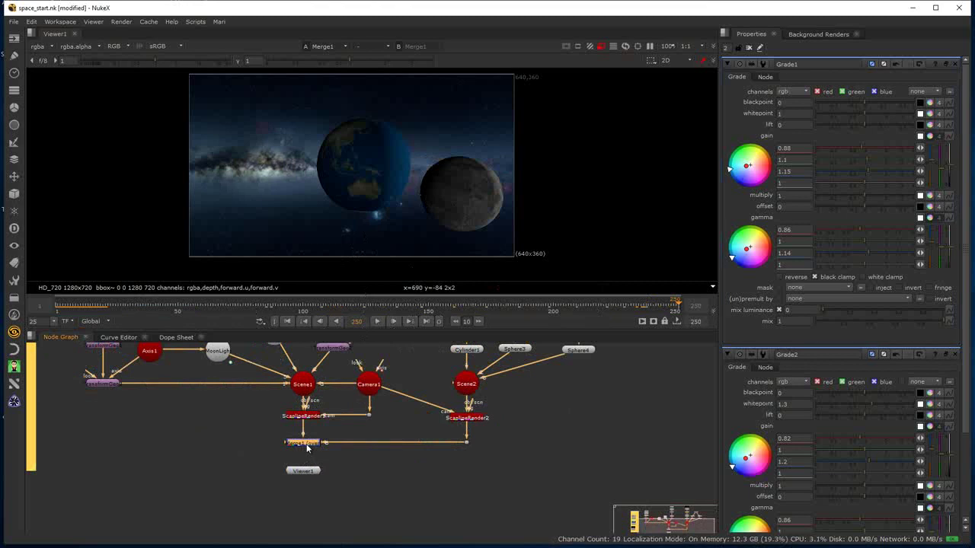
key(w)
drag(342, 471, 305, 506)
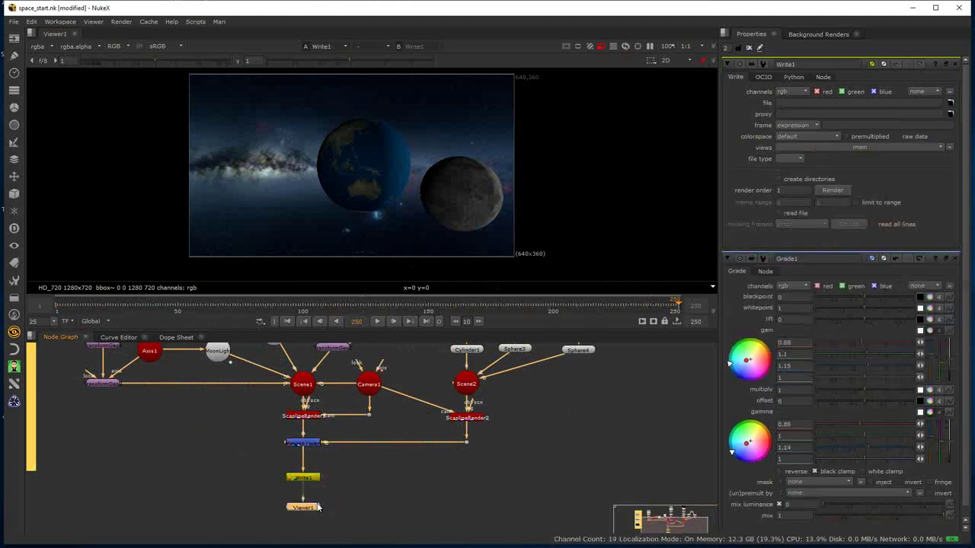
- Review the render options of Write1, including the frame range, and close them without rendering
click(308, 478)
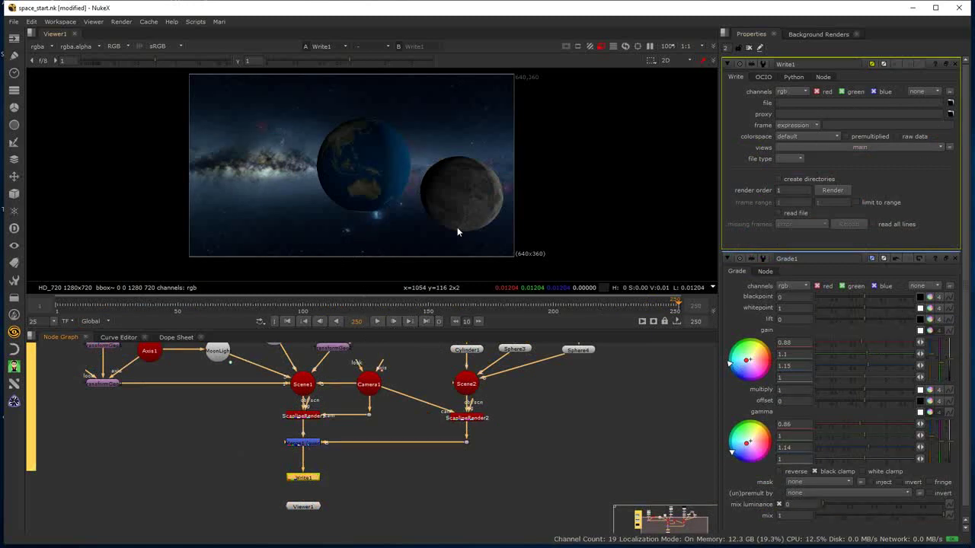
click(833, 190)
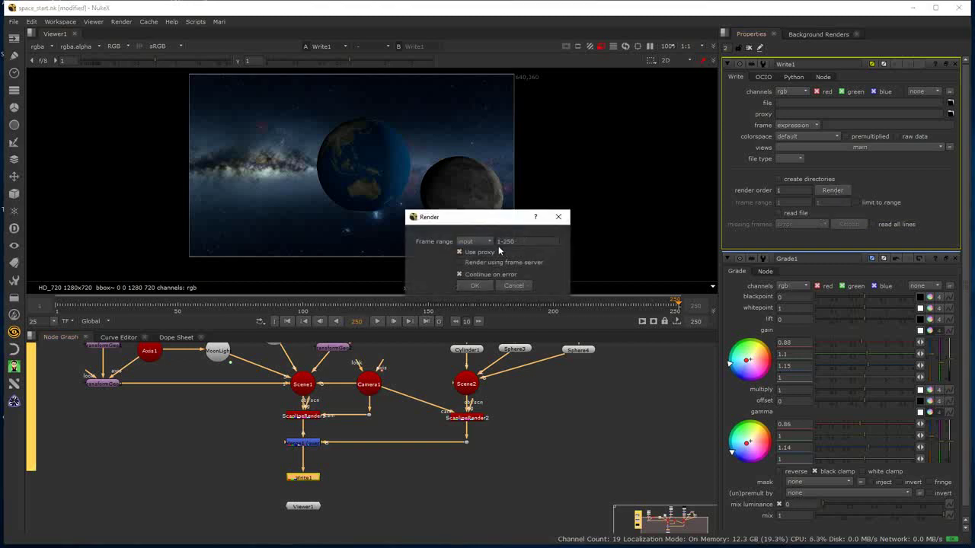
click(515, 285)
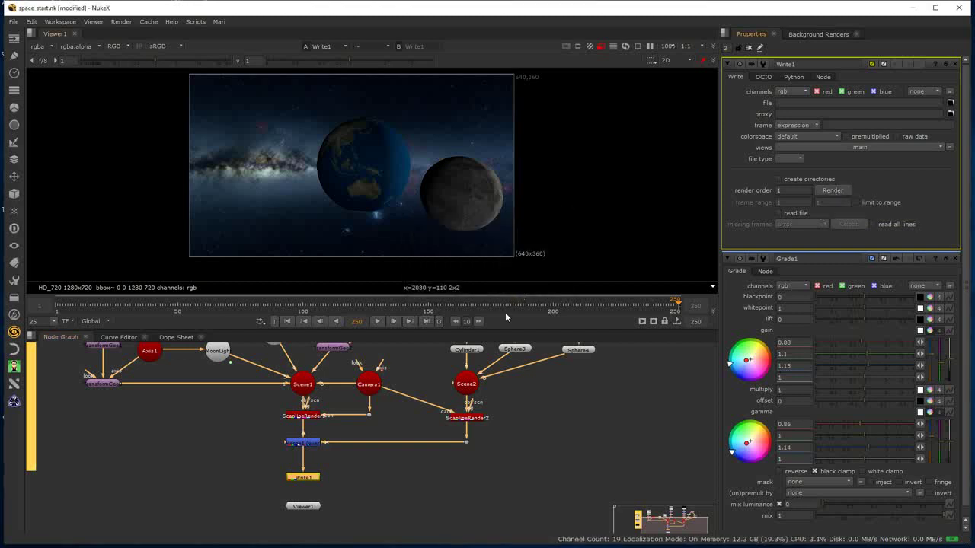
click(194, 499)
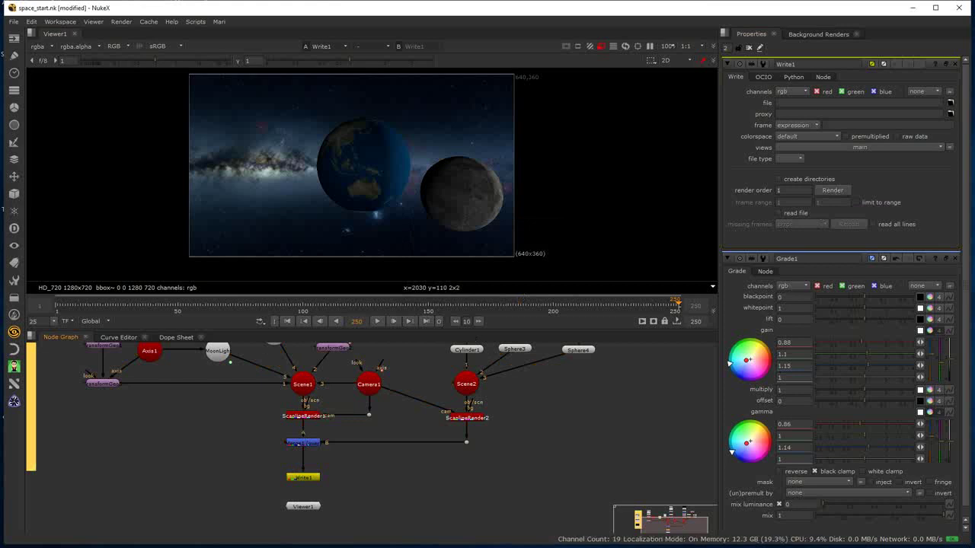